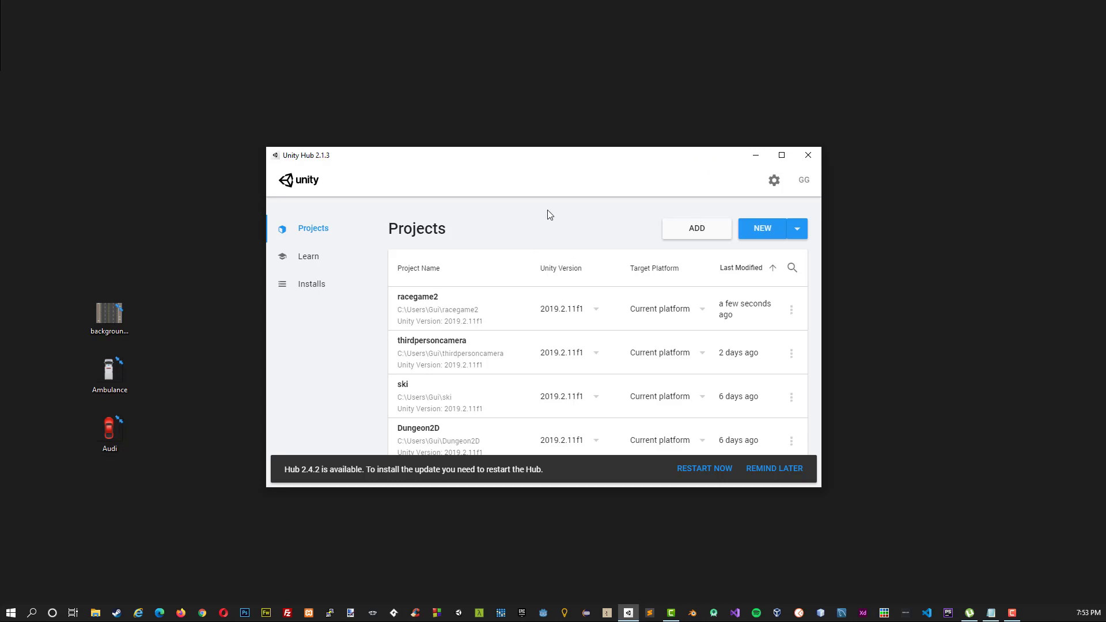
Start a new 2D project named racegame3 using Unity 2019.2.11f1.
click(796, 232)
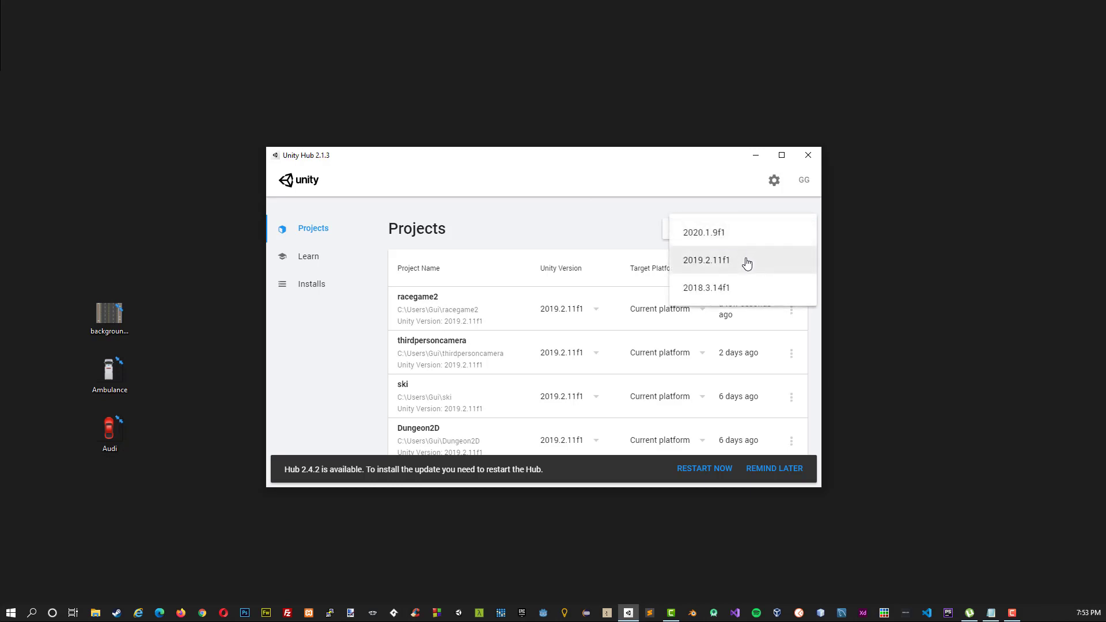
click(747, 263)
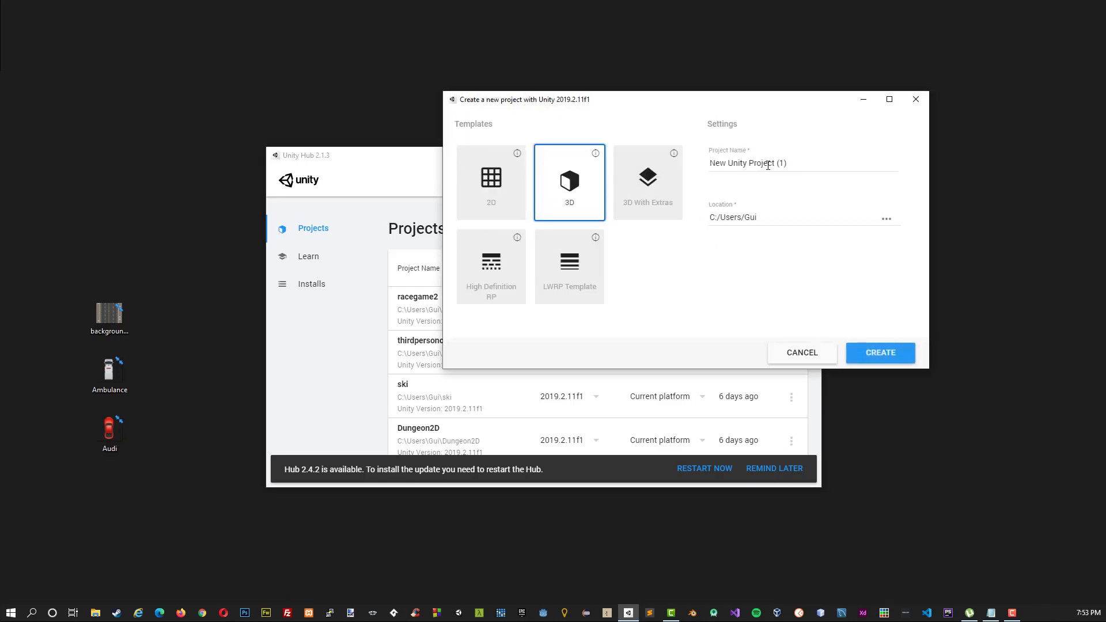
triple_click(768, 163)
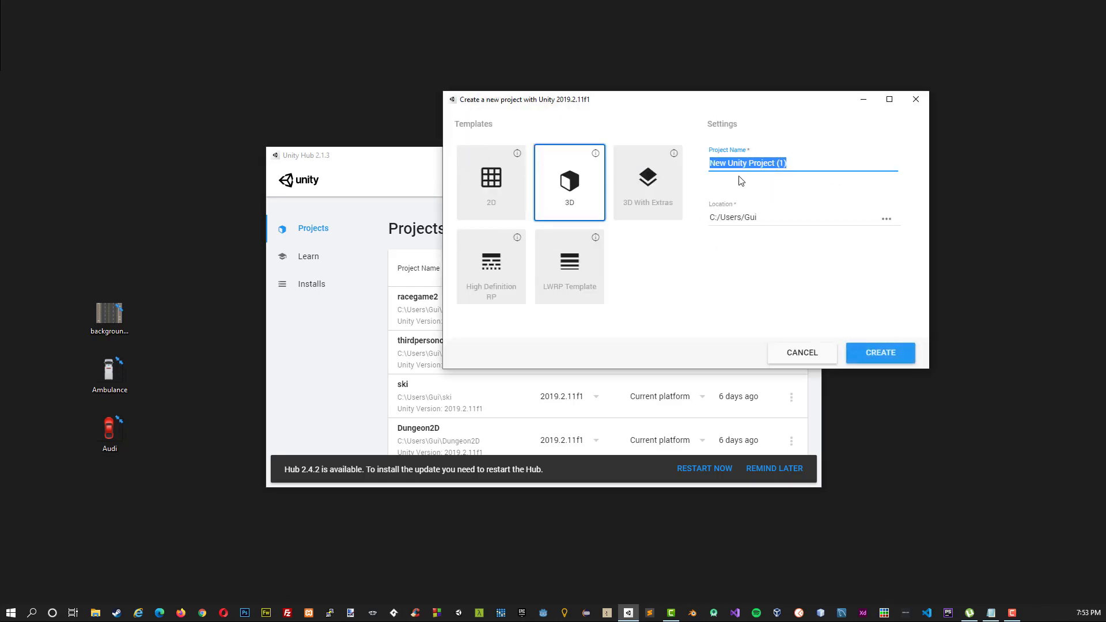
click(494, 210)
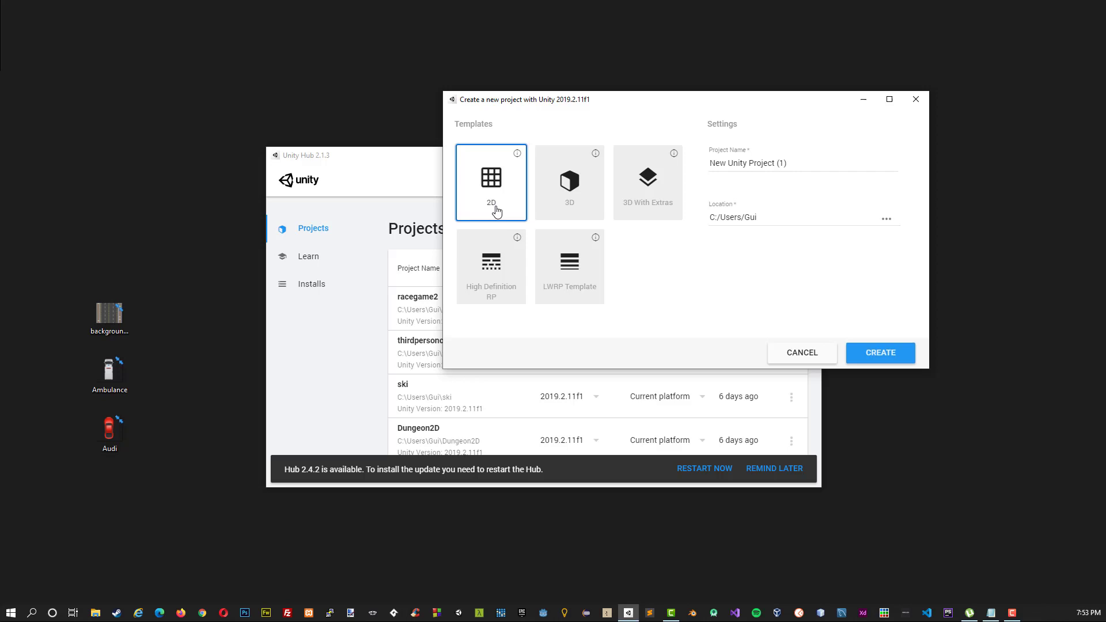
click(756, 166)
triple_click(756, 166)
text(racegame3)
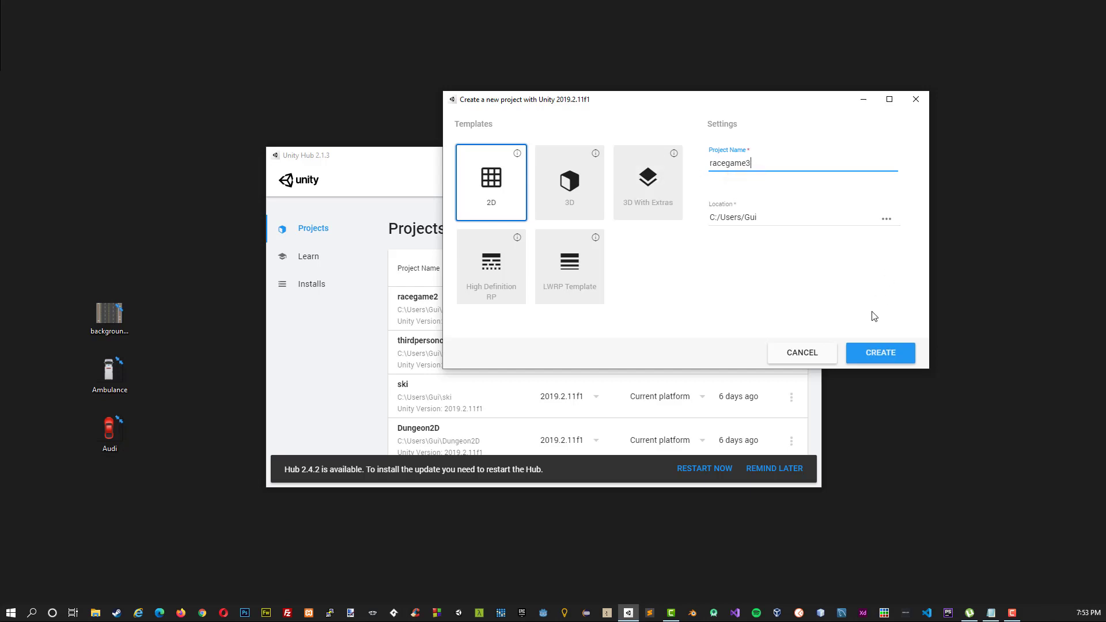
Create racegame3 and import the Ambulance, Audi and background-1 desktop images into Assets.
click(889, 352)
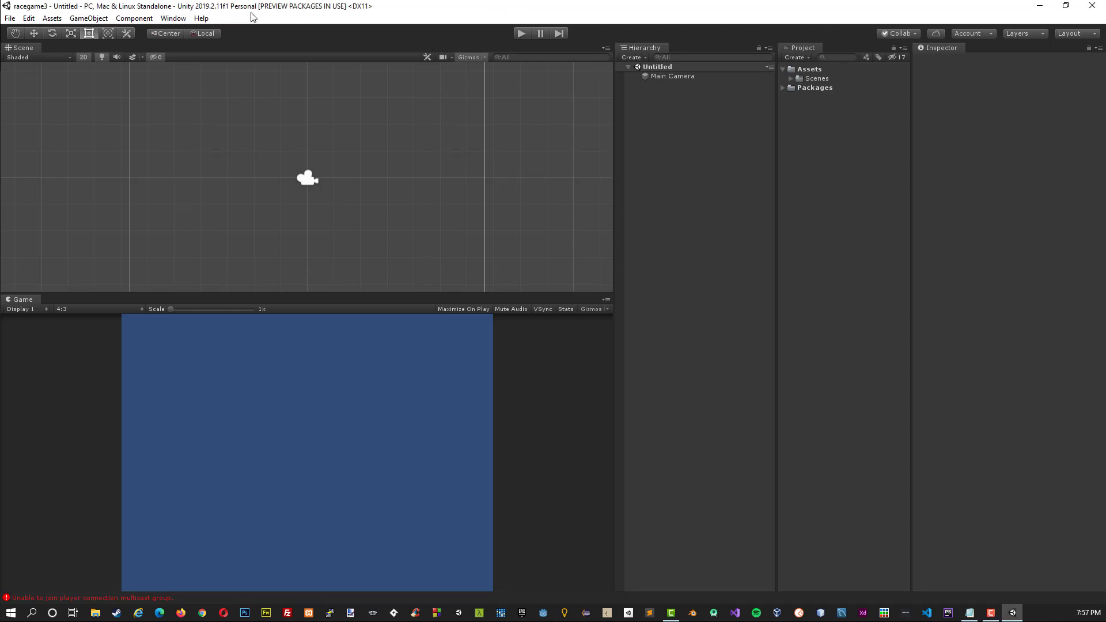
mouse_move(324, 6)
mouse_down()
mouse_move(296, 93)
mouse_move(449, 49)
mouse_up()
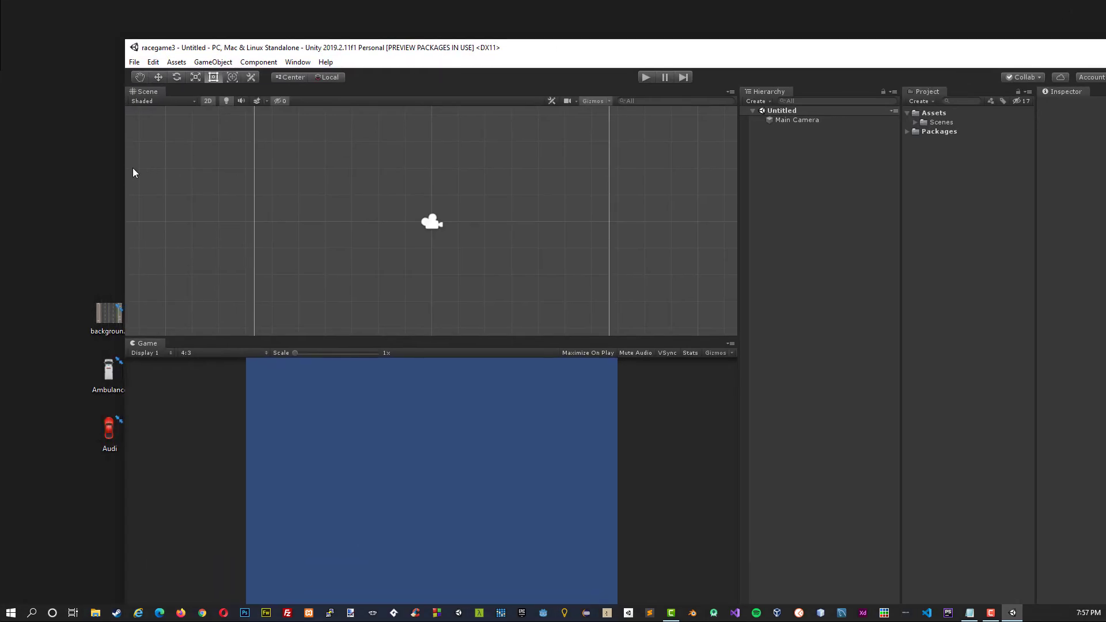
drag(120, 169, 169, 169)
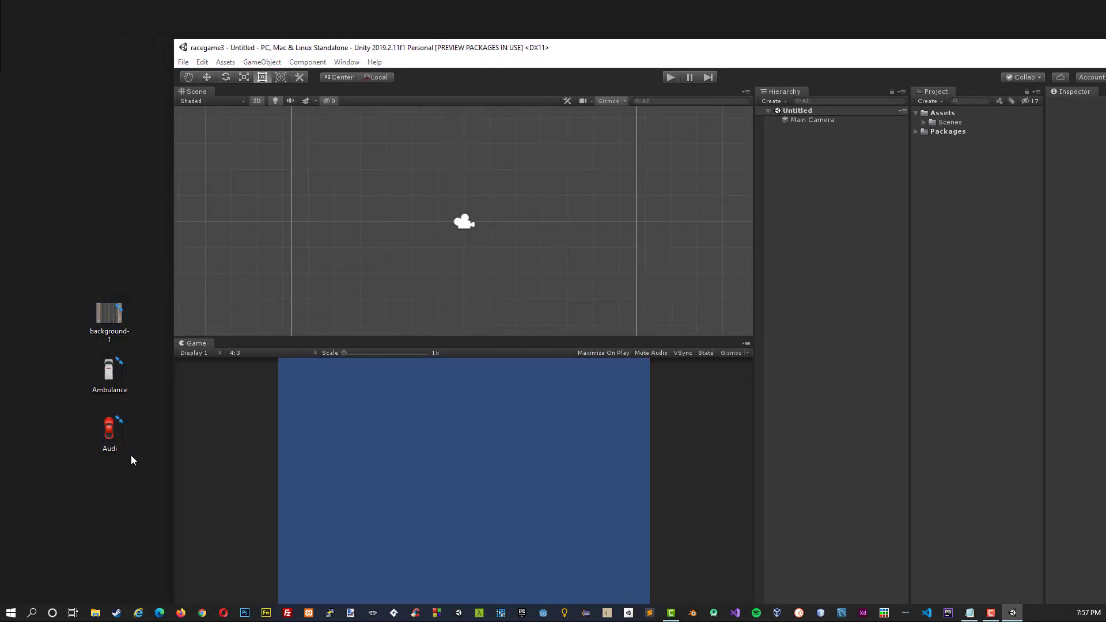
drag(130, 455, 102, 273)
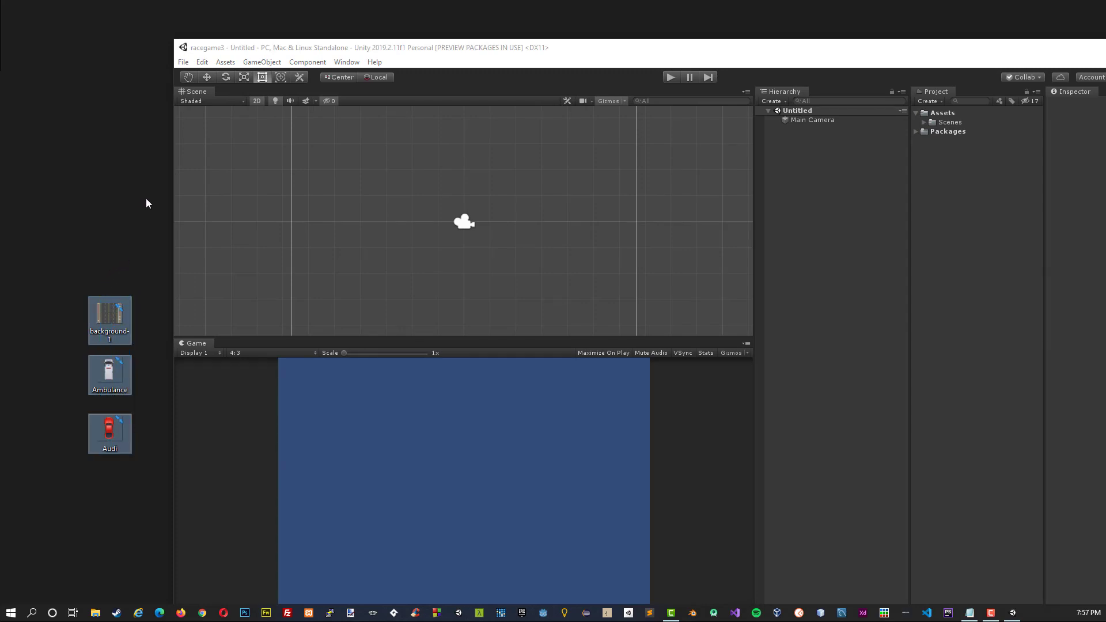
drag(112, 314, 944, 135)
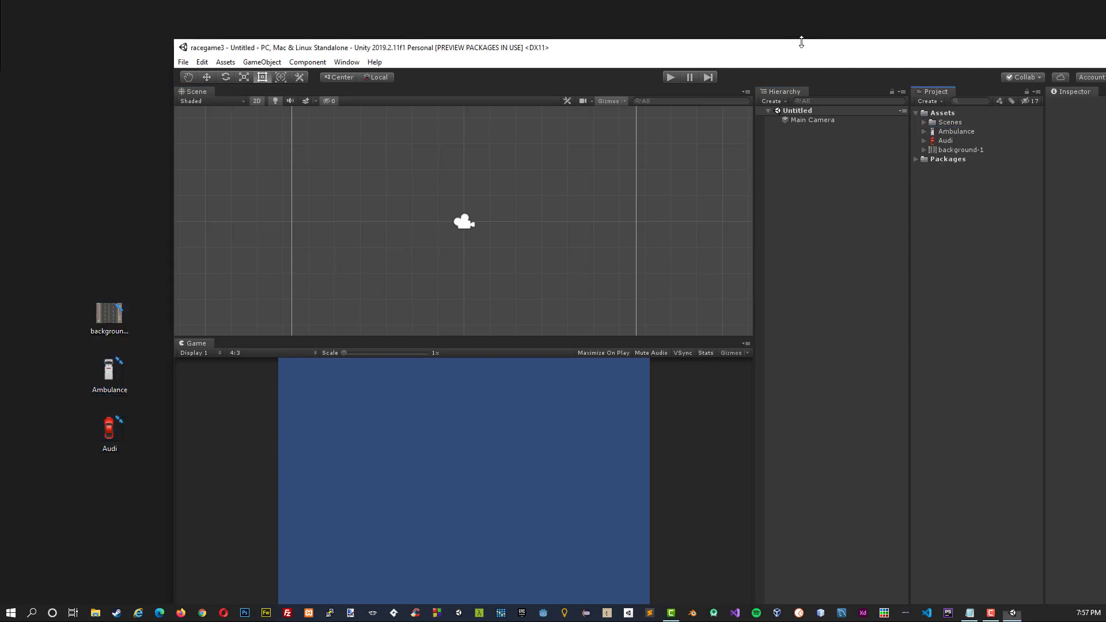
drag(800, 45, 611, 41)
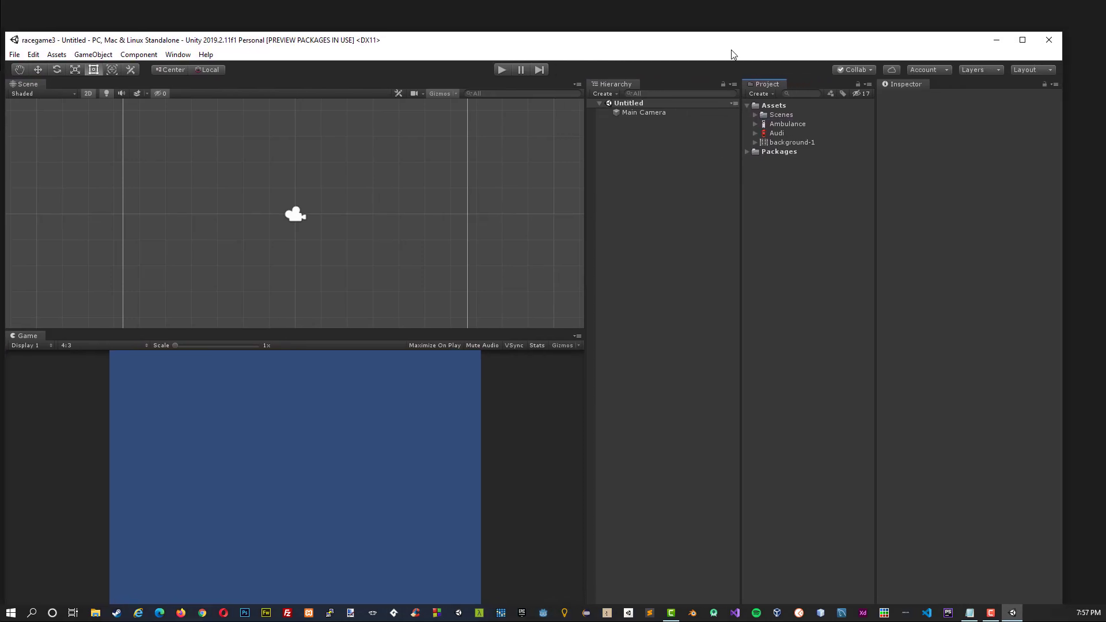
click(1017, 40)
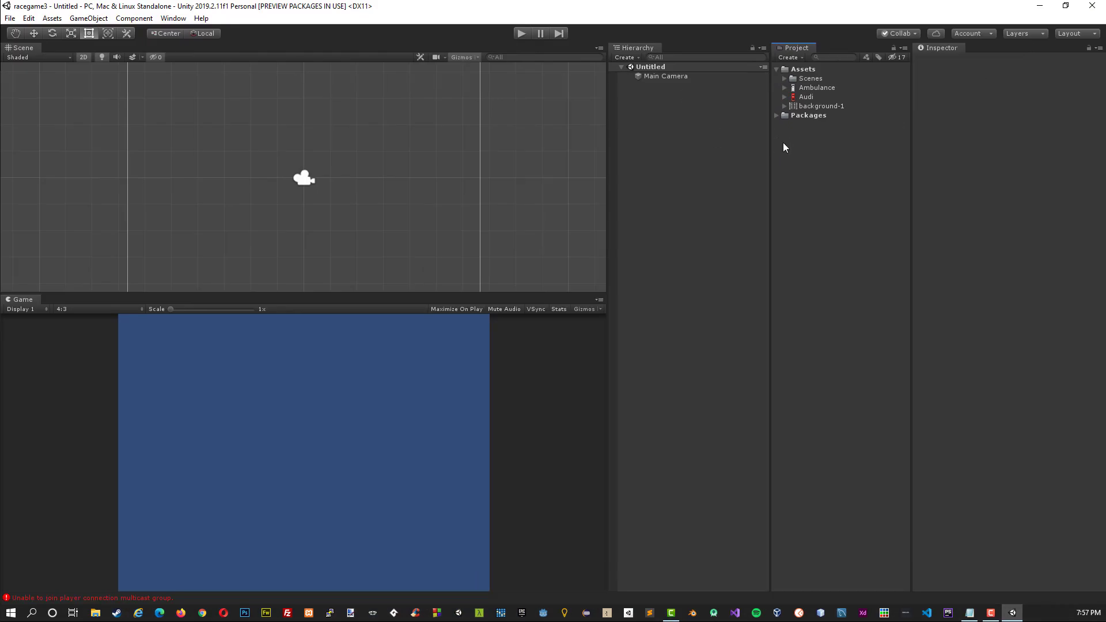
click(67, 309)
click(72, 336)
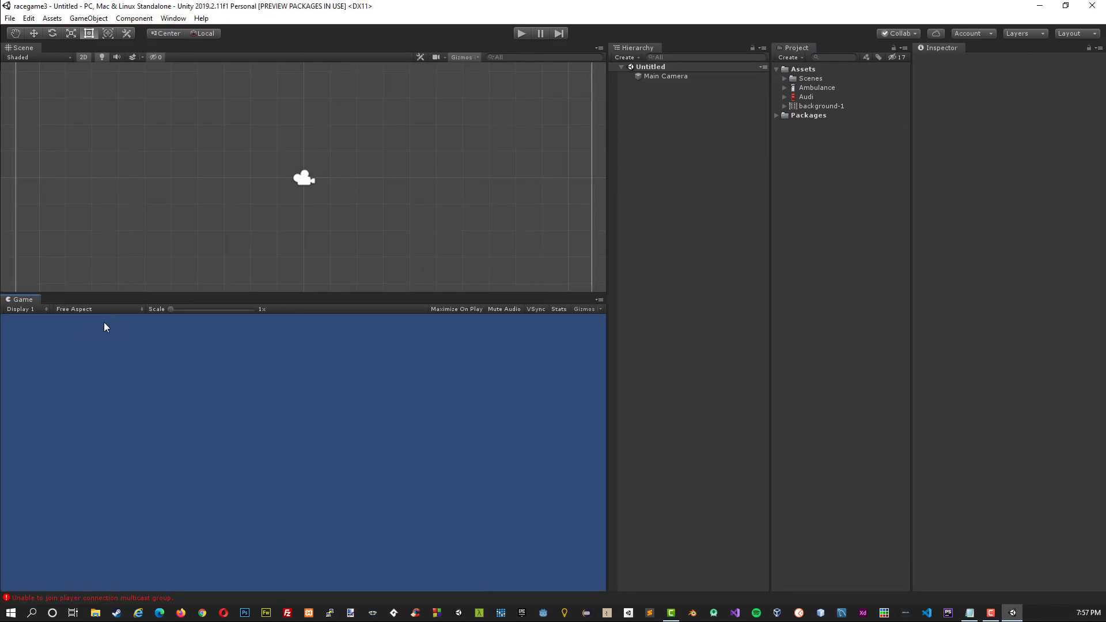
click(91, 311)
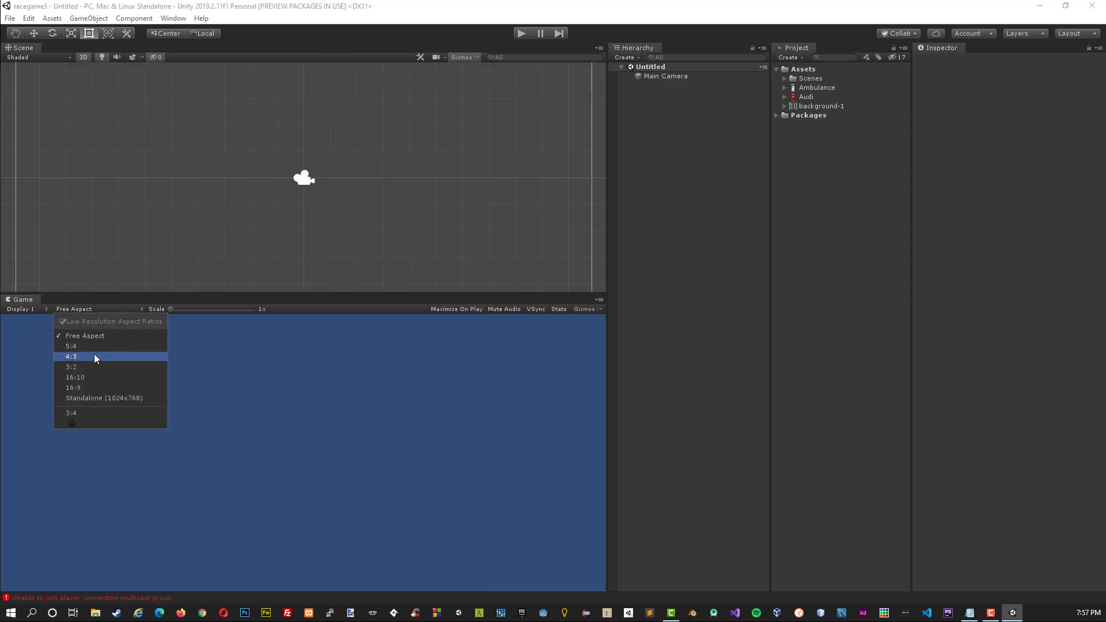
click(94, 354)
scroll(432, 223, down, 2)
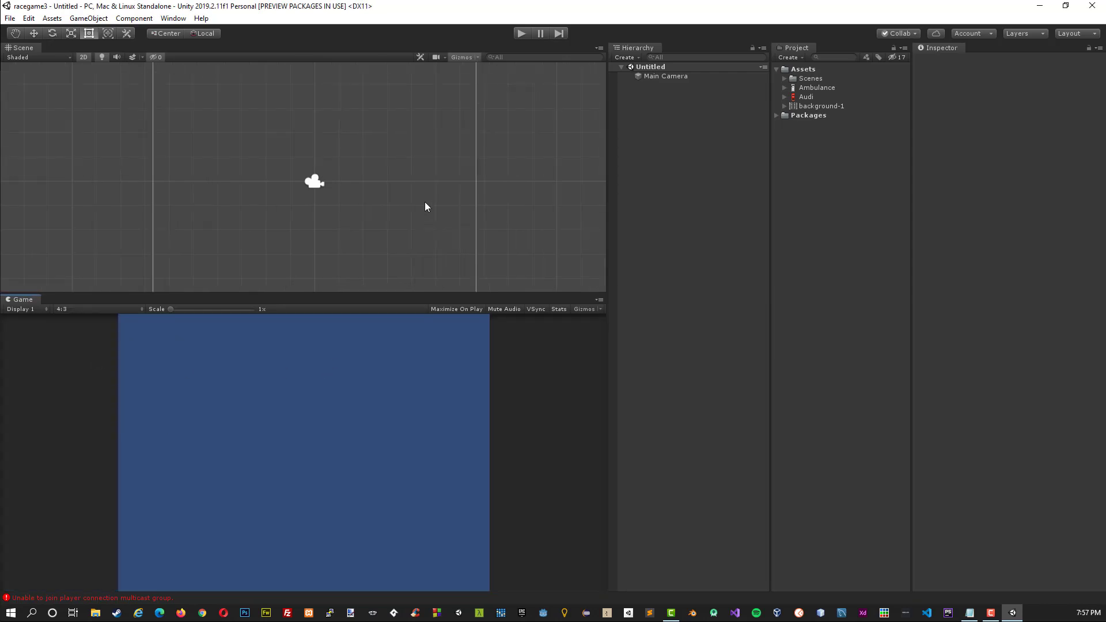
mouse_move(422, 199)
middle_down()
mouse_move(490, 233)
mouse_move(455, 210)
middle_up()
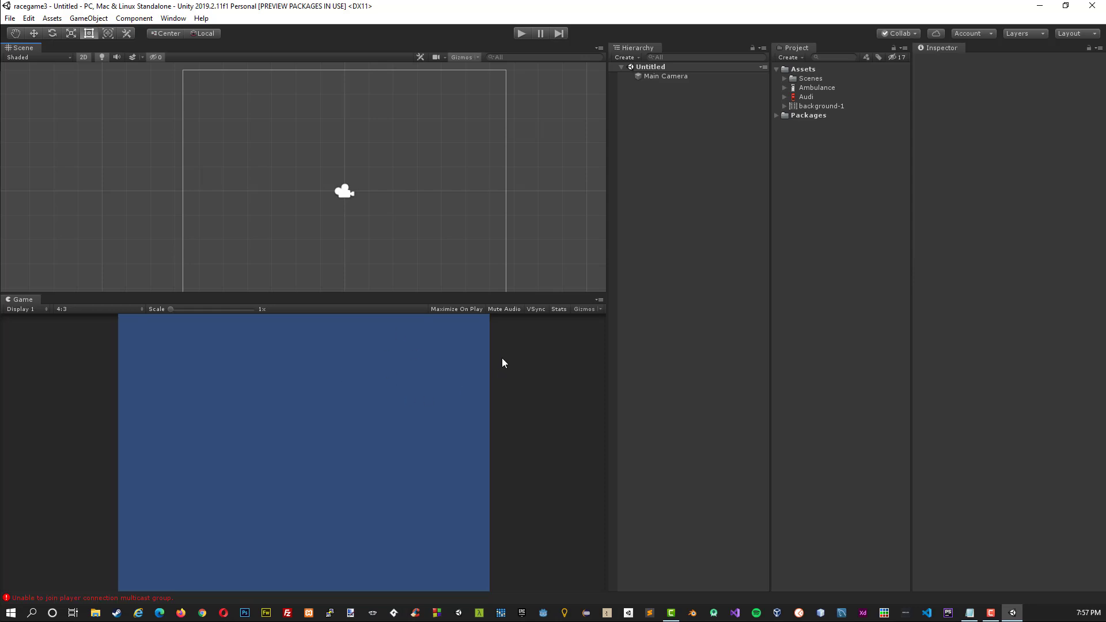
scroll(521, 239, down, 1)
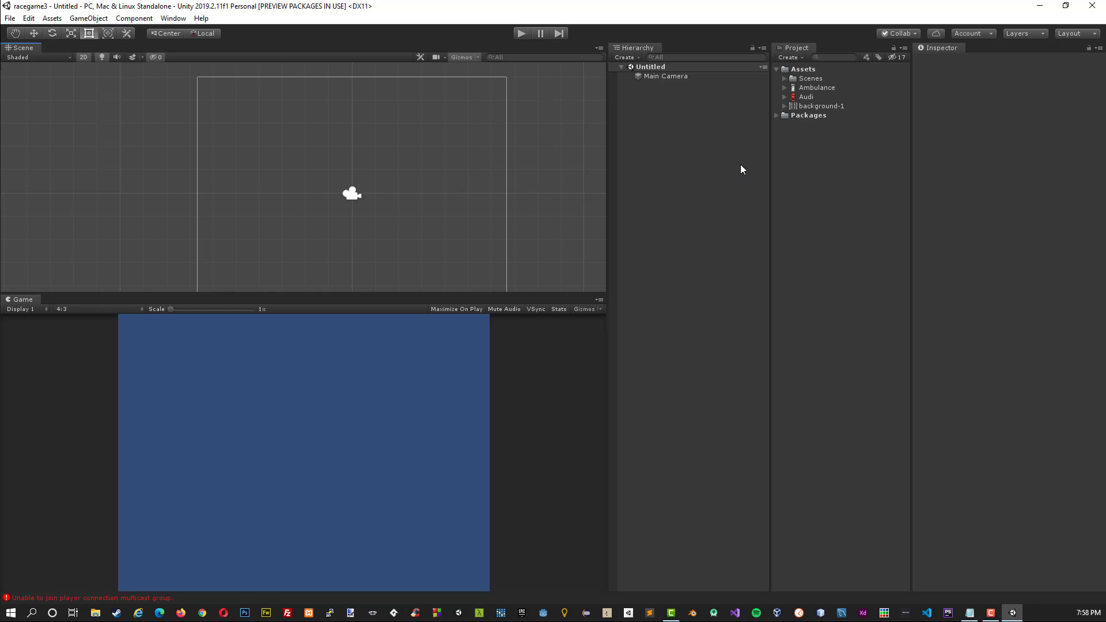
Add the background-1 sprite to the scene and position it in the camera frame.
drag(818, 106, 701, 101)
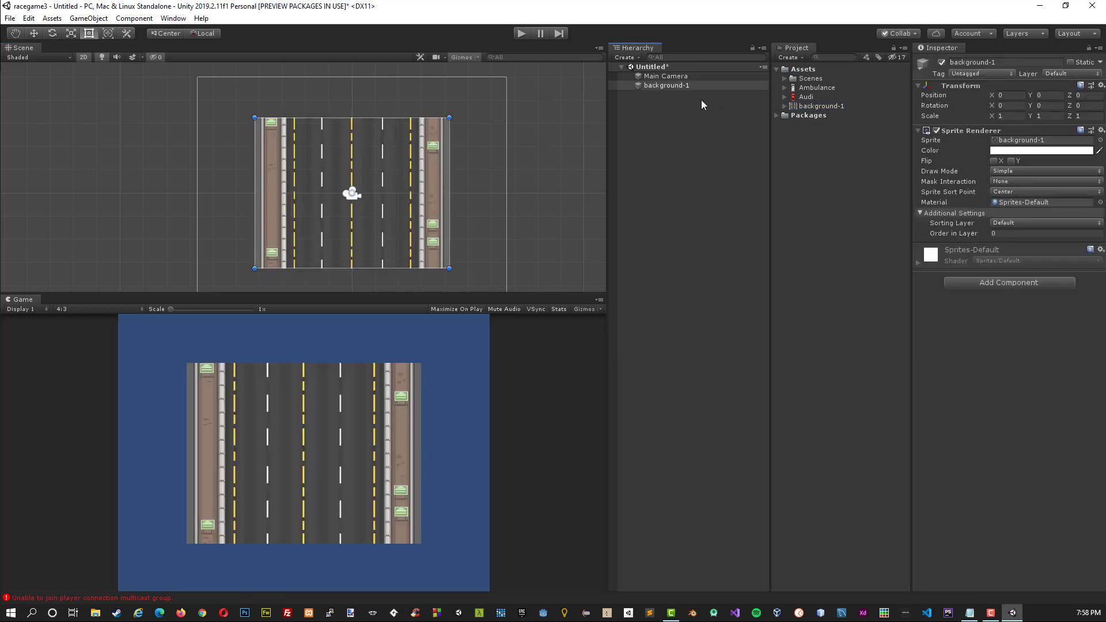
scroll(359, 218, down, 2)
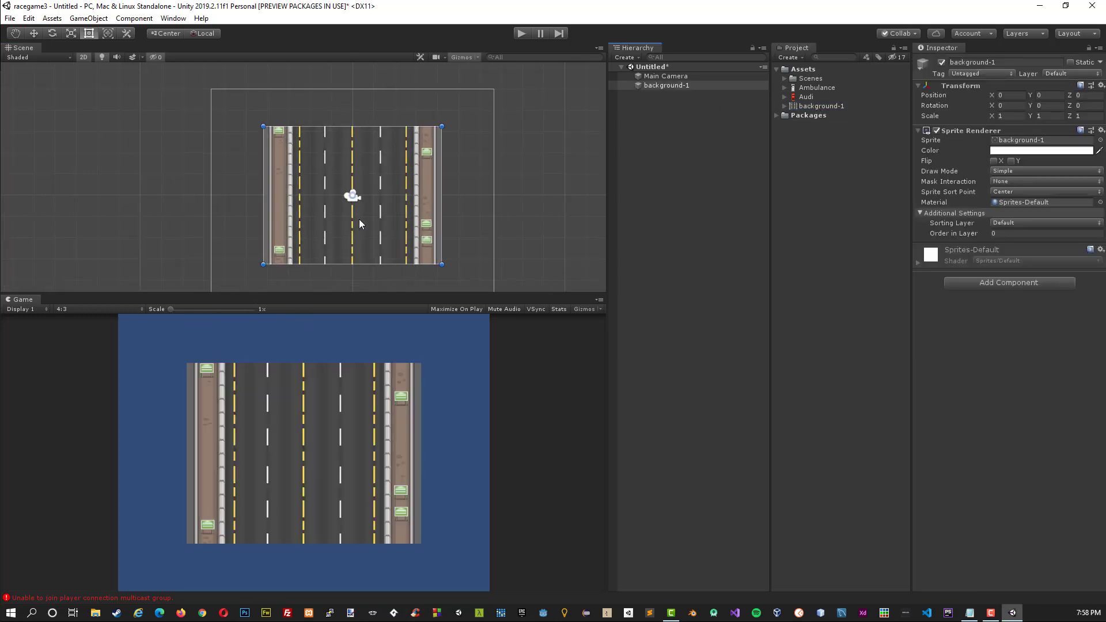
scroll(361, 220, down, 2)
drag(322, 202, 286, 178)
Stretch the road sprite to X 1.64531, Y 2.37804 so it fills the Game view.
mouse_move(383, 227)
mouse_down()
mouse_move(462, 279)
mouse_move(463, 292)
mouse_move(449, 292)
mouse_up()
scroll(417, 223, down, 1)
scroll(417, 223, down, 1)
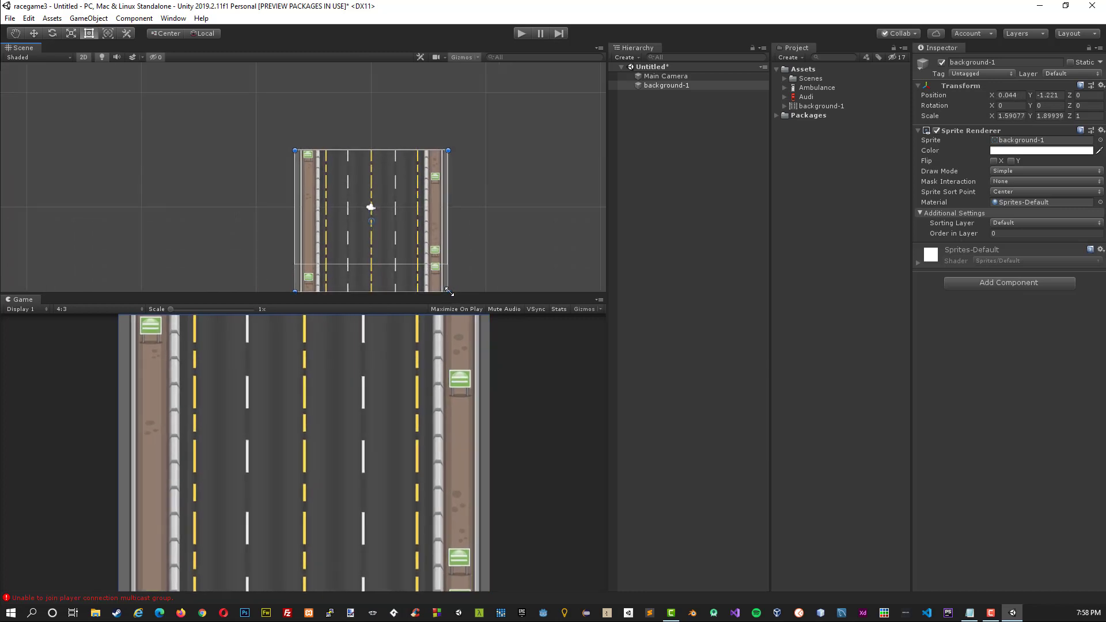
drag(294, 150, 292, 116)
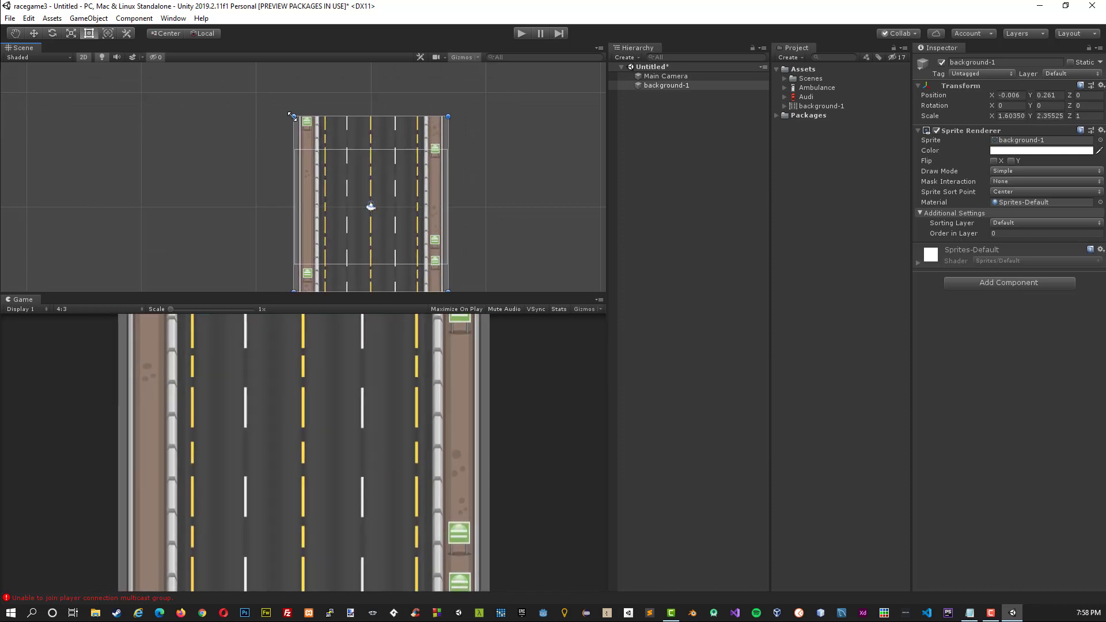
drag(292, 116, 291, 115)
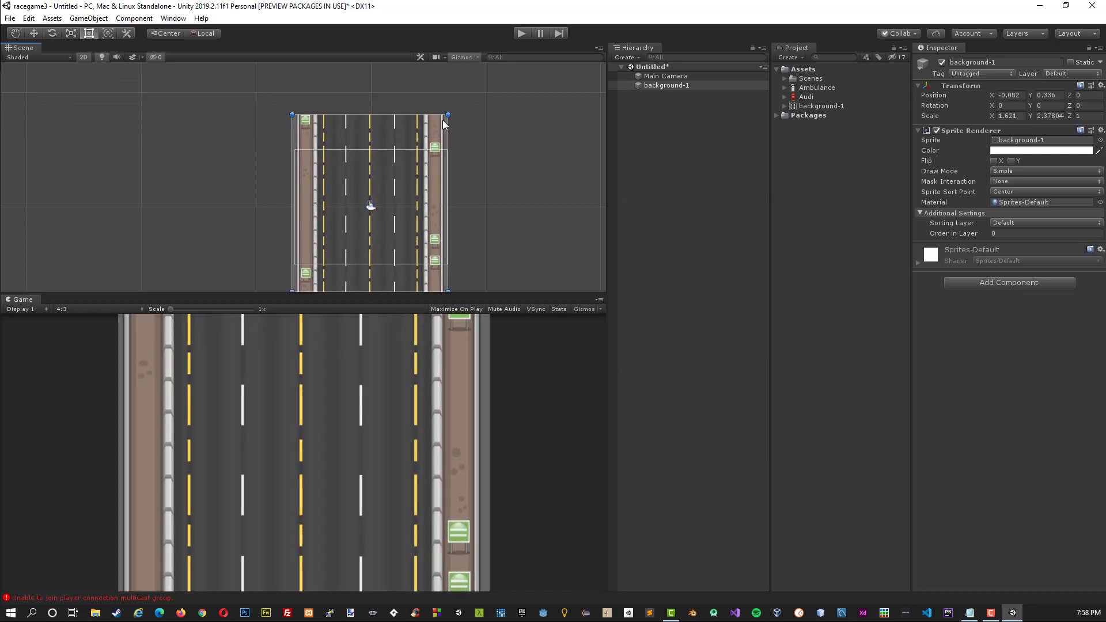
drag(447, 114, 449, 115)
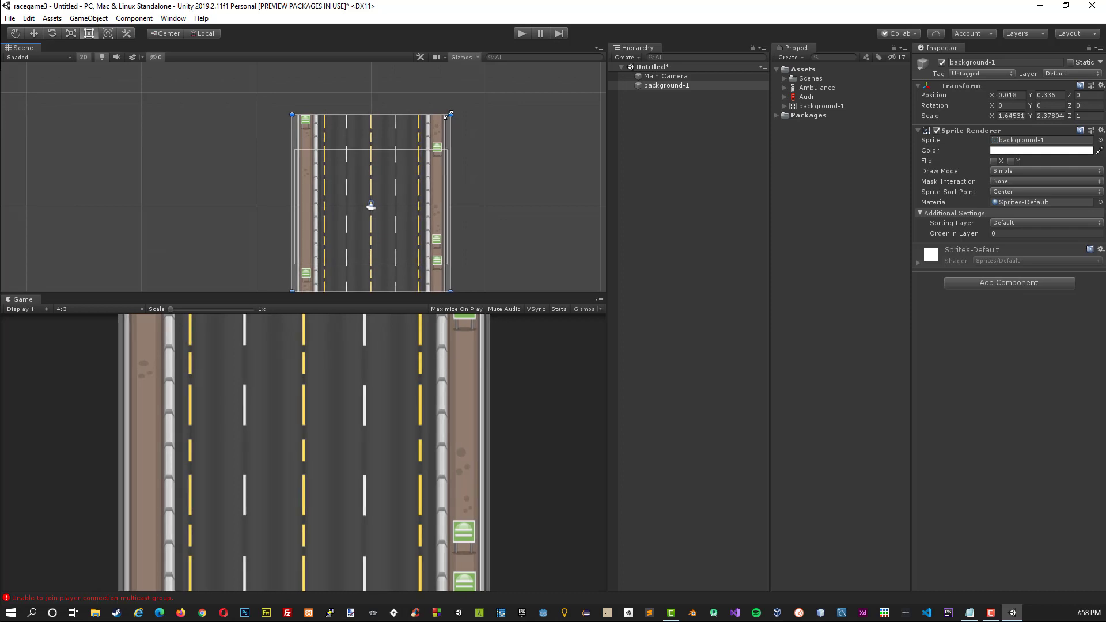
middle_drag(501, 189, 511, 158)
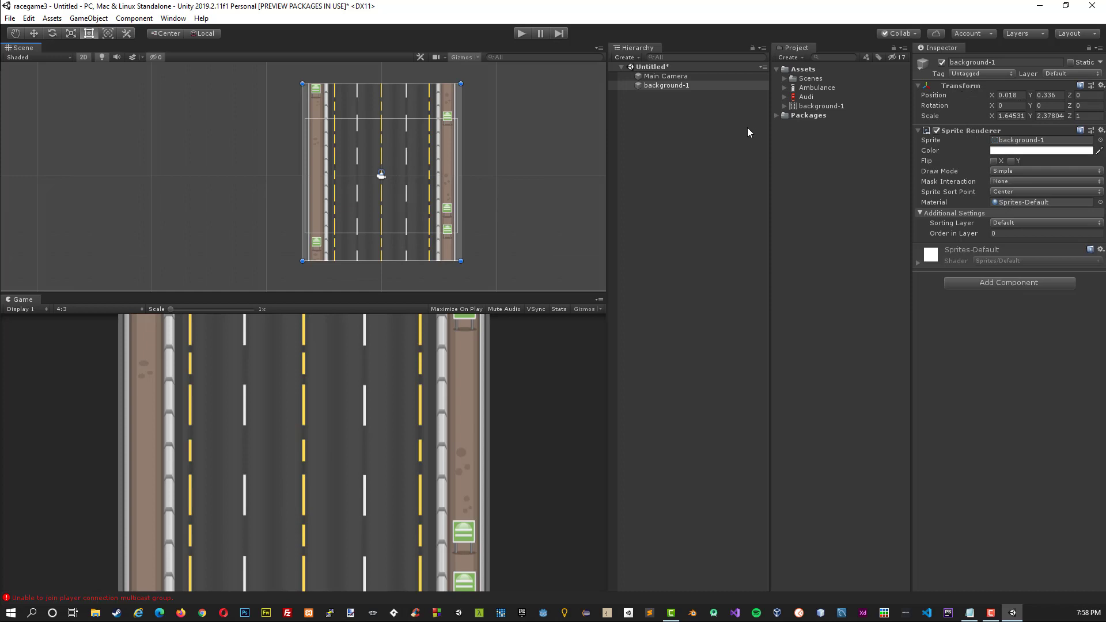
Rename the background-1 object in the Hierarchy to bg.
click(664, 88)
right_click(662, 87)
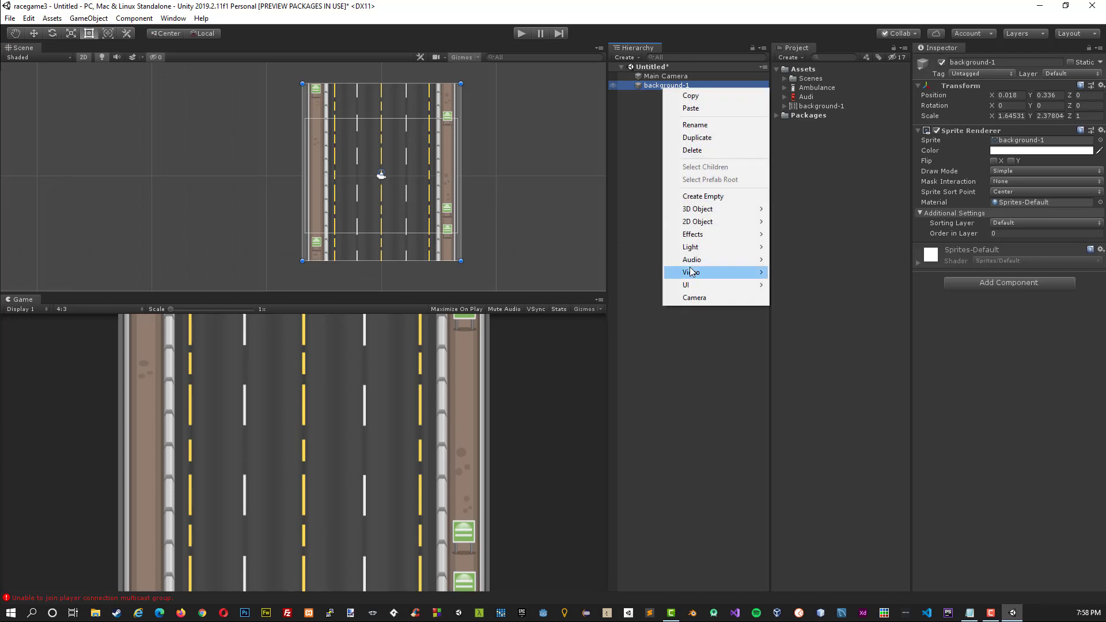
click(690, 126)
text(bg)
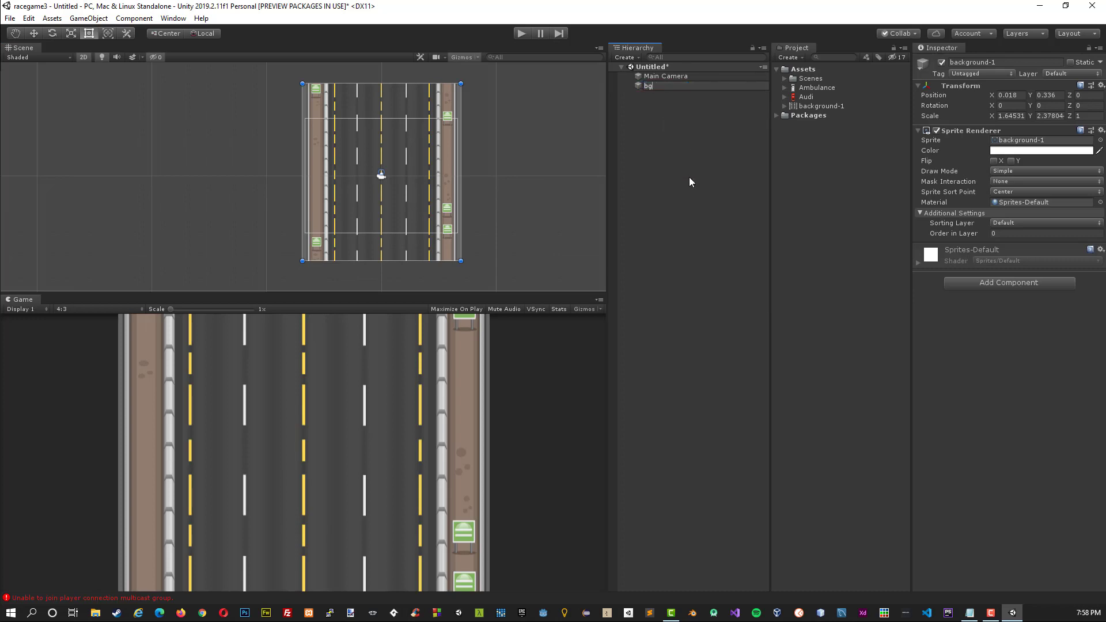
key(Return)
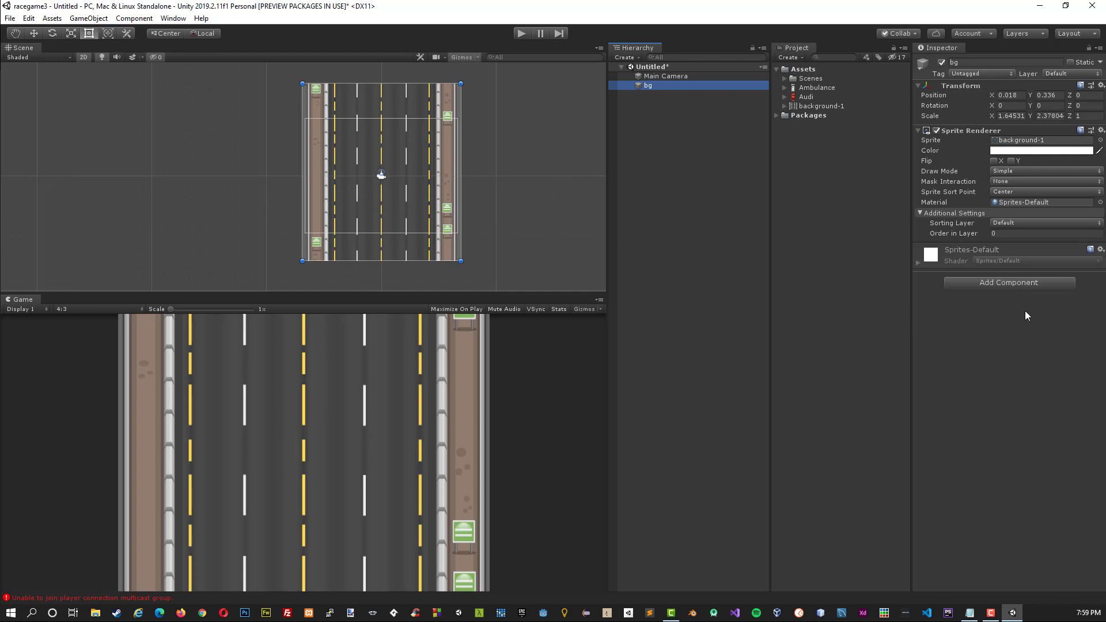
Add a new MoveBG script component to bg and open it in Visual Studio.
click(988, 287)
text(script)
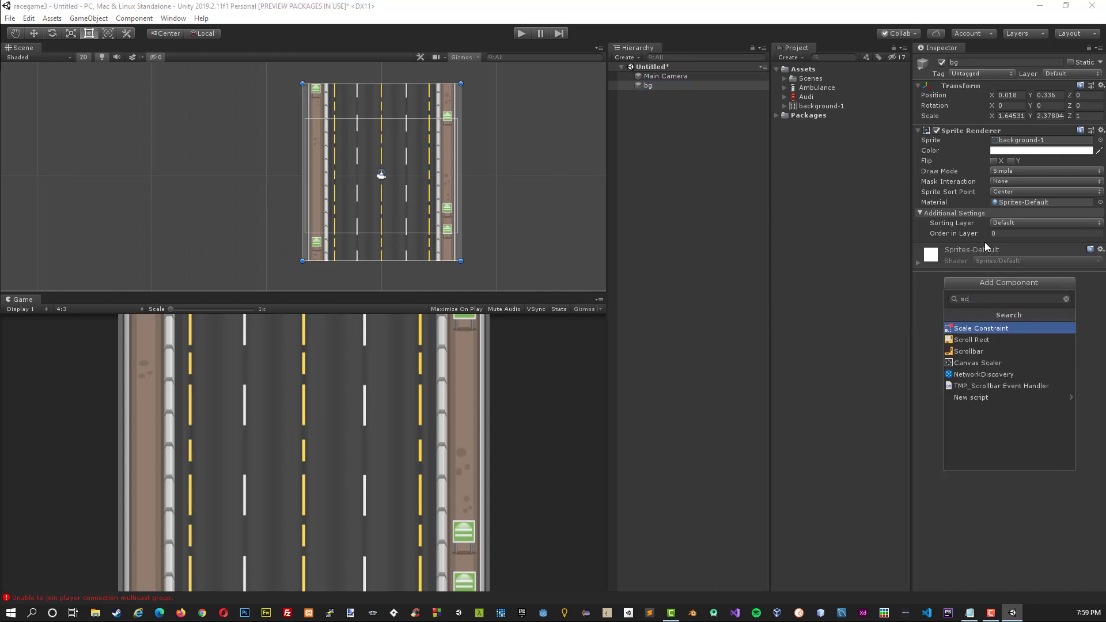
key(Return)
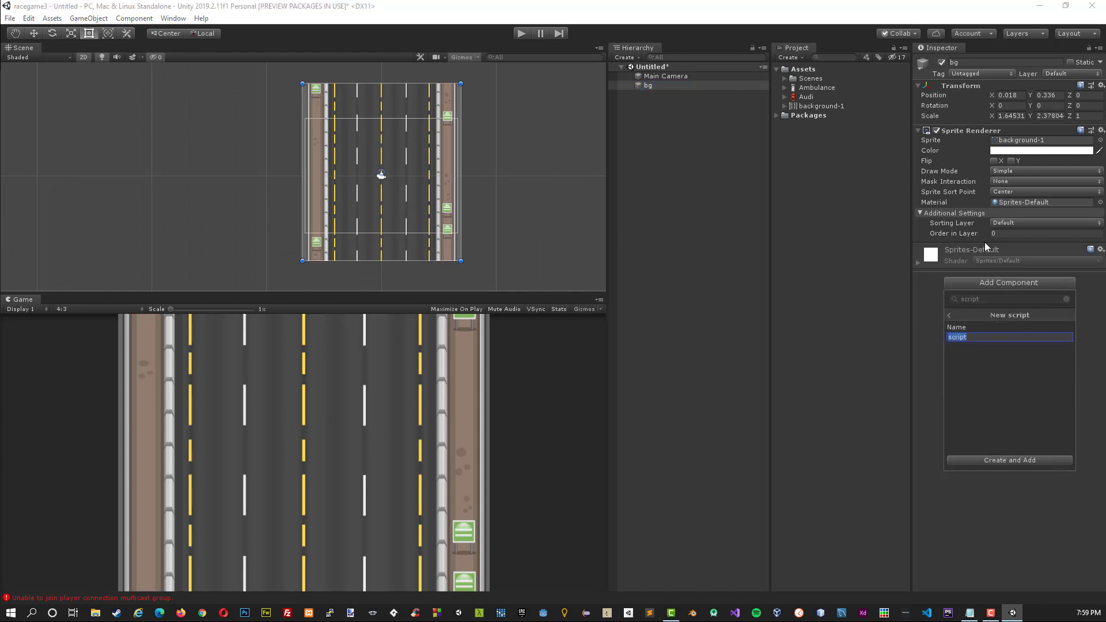
text(MoveBG)
key(Return)
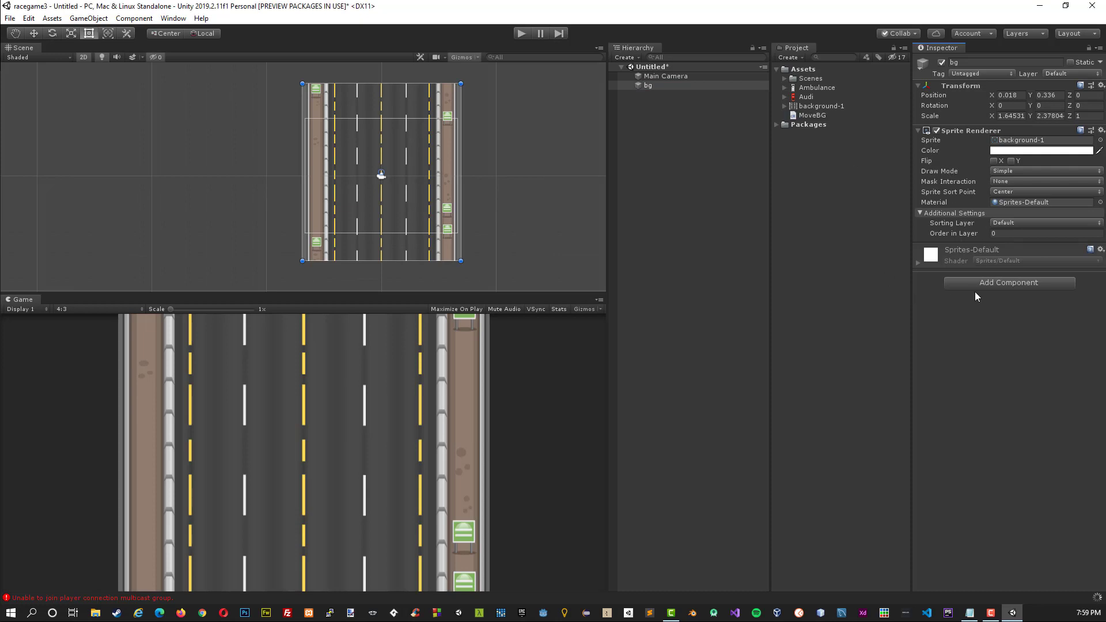
right_click(974, 249)
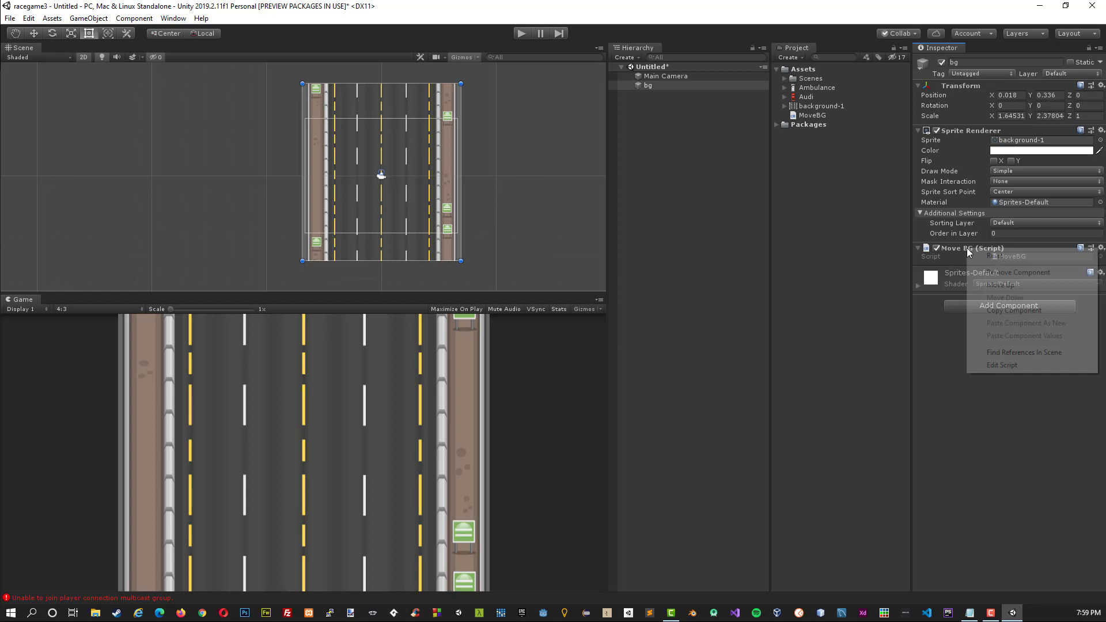
click(1010, 366)
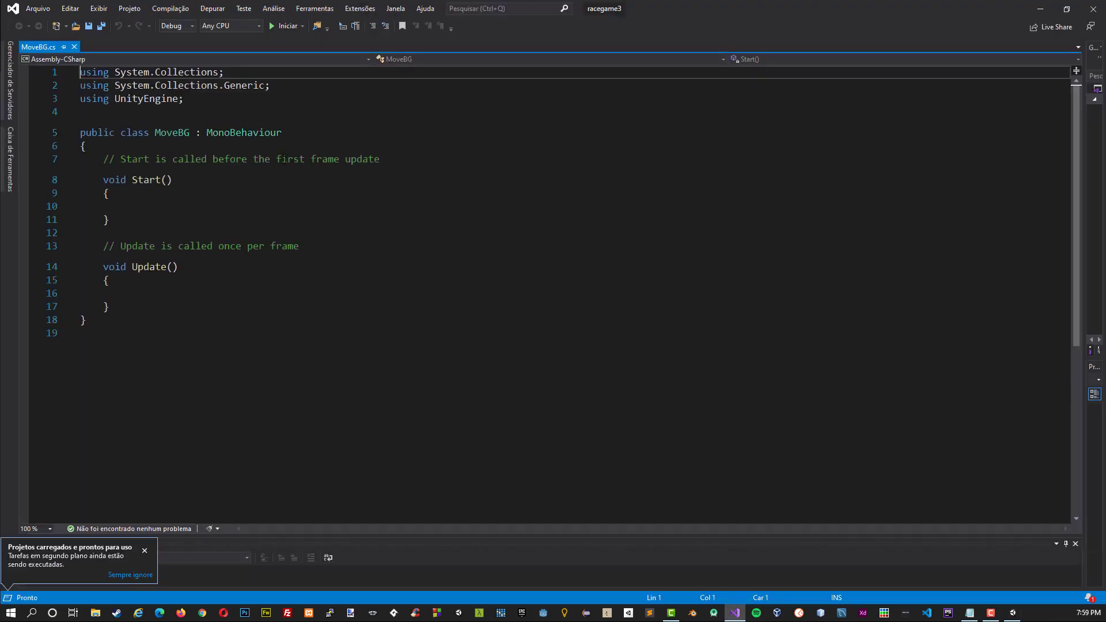
Declare a private bool hasIntantiate field initialised to false in MoveBG.
click(144, 551)
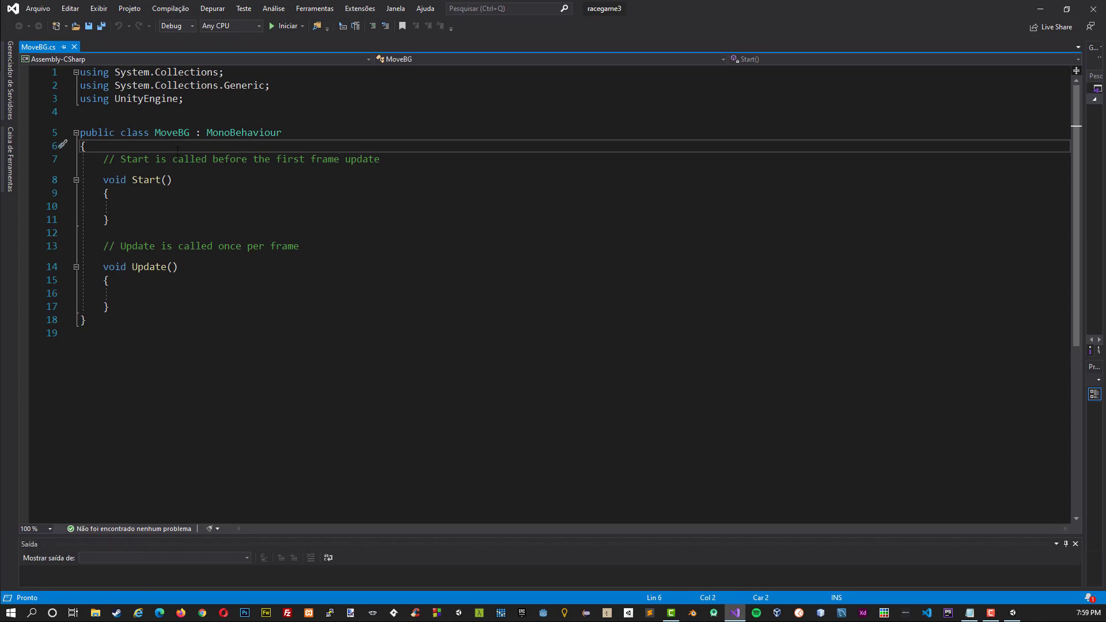
key(Return)
text(pr)
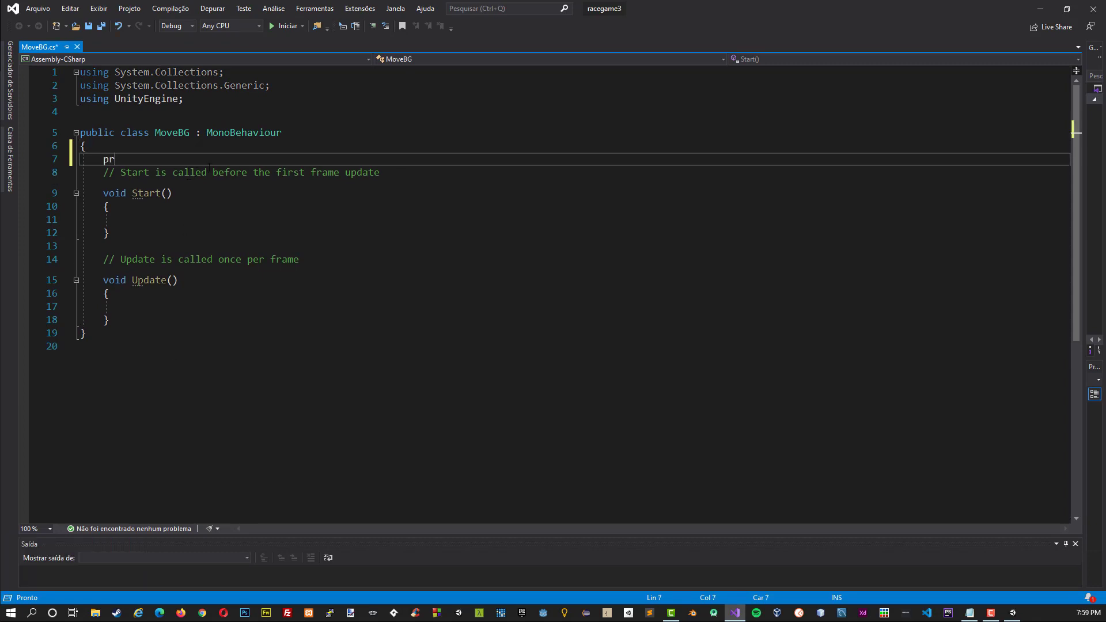
text(ivate bo)
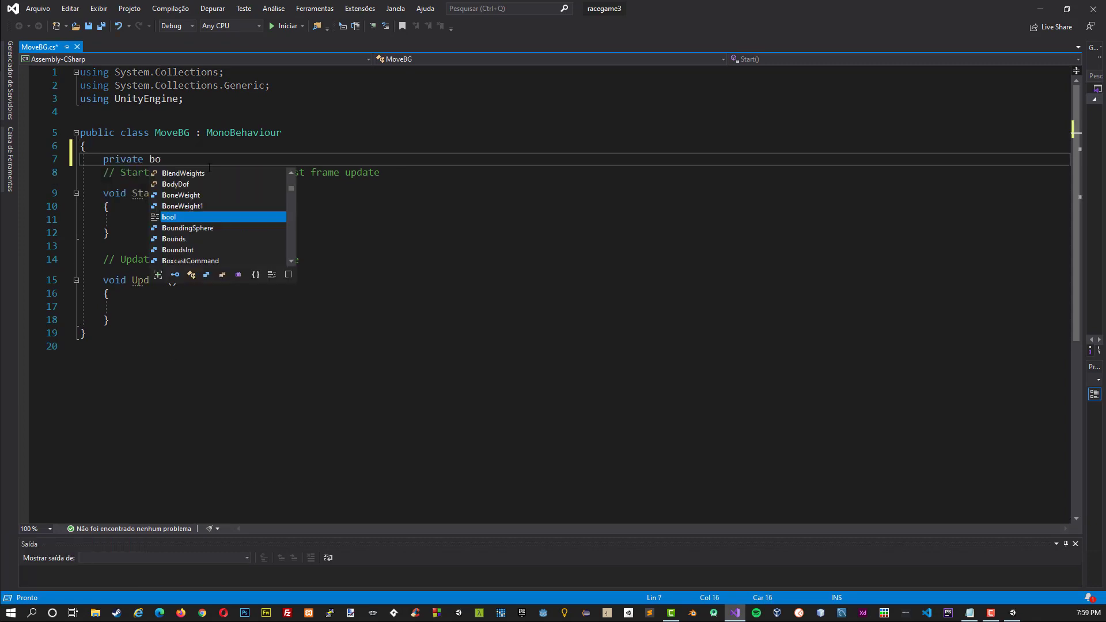
text(ol hasIntabn)
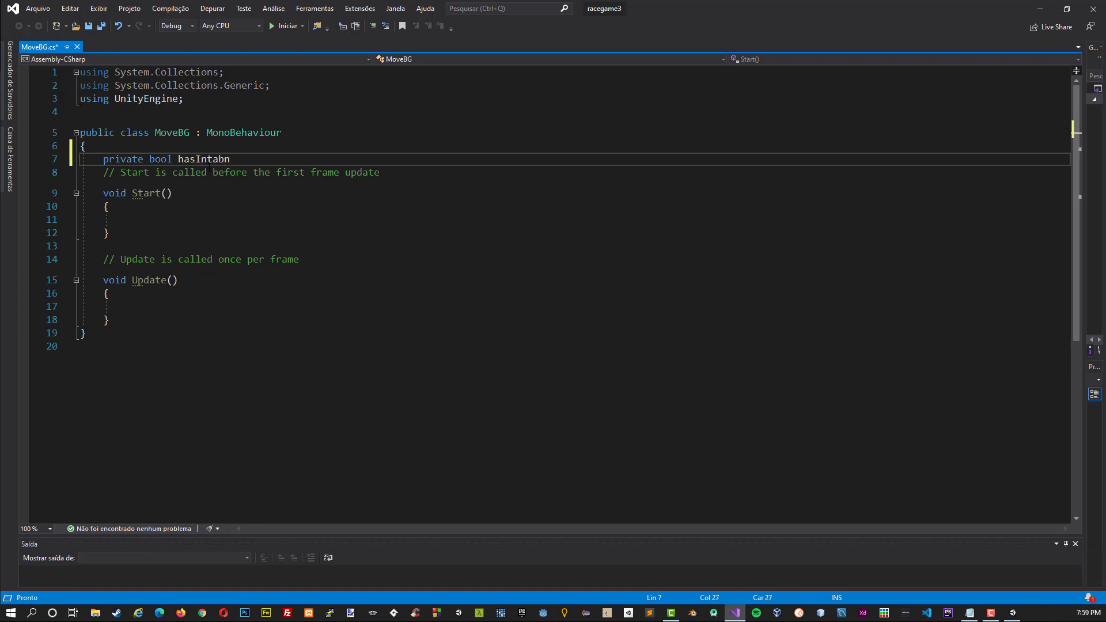
key(BackSpace)
key(BackSpace)
text(ntiate;)
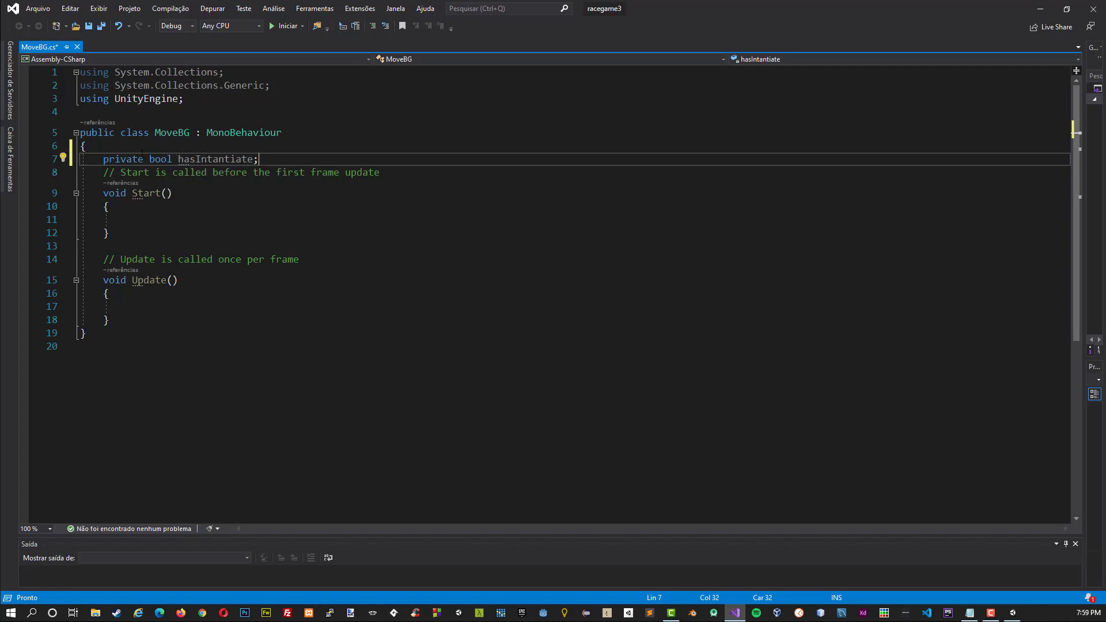
double_click(160, 159)
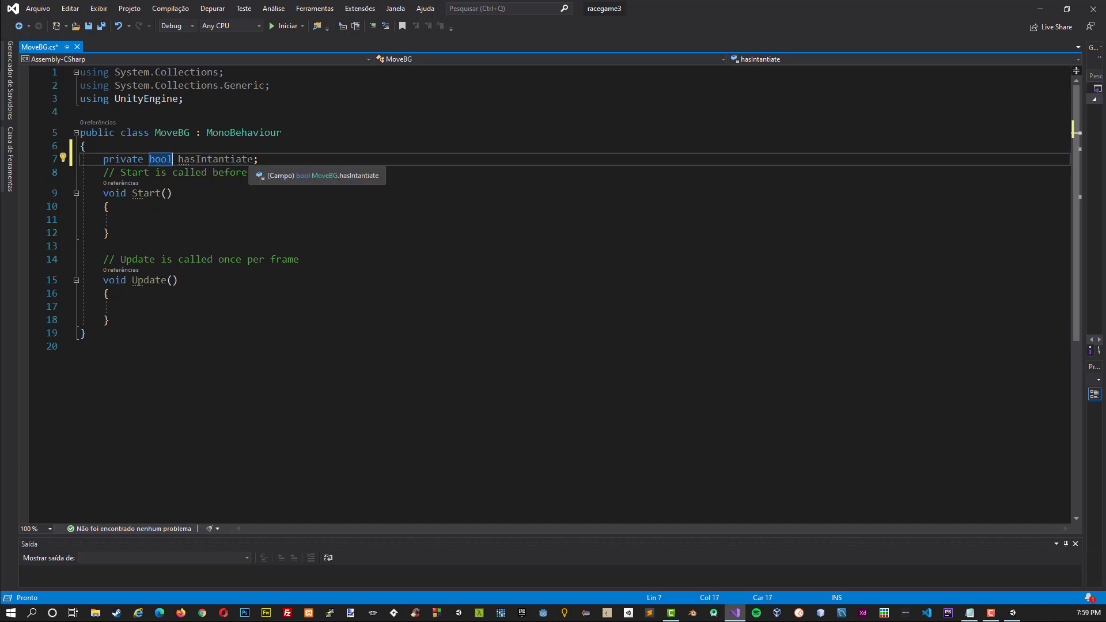
click(257, 159)
text(= false)
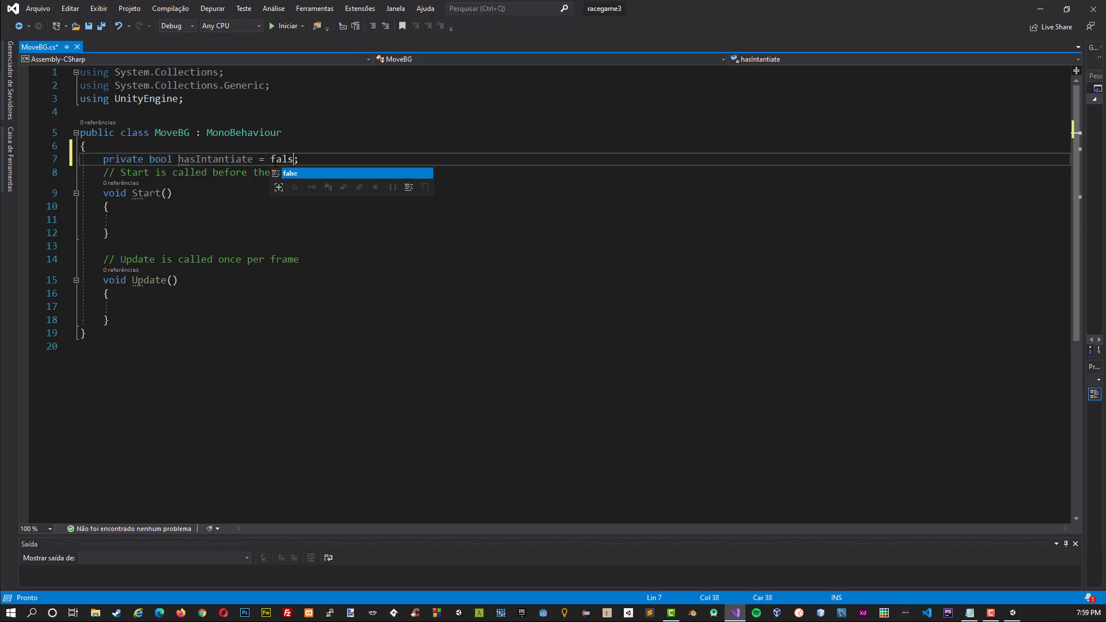
click(105, 156)
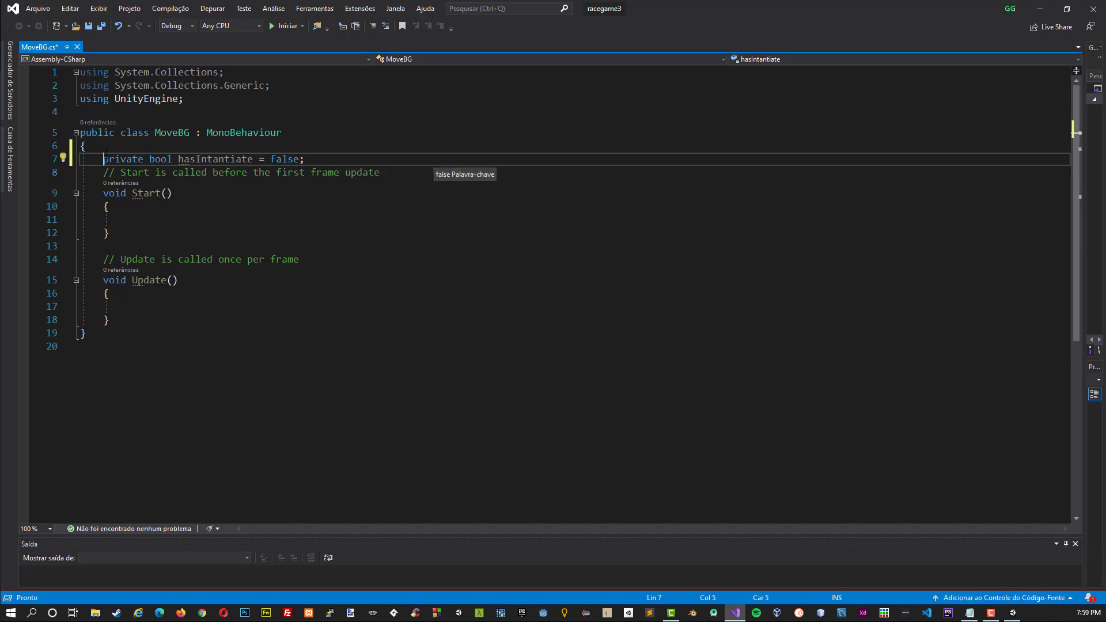
double_click(160, 159)
Start an Update statement adding a new Vector3 to transform.position.
click(286, 293)
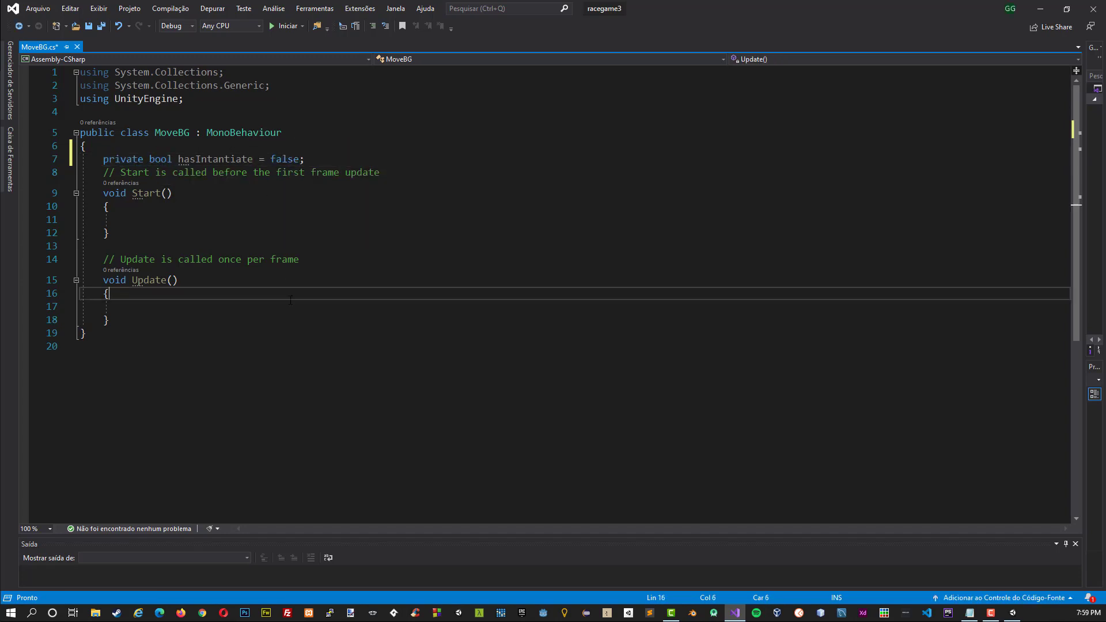
key(Down)
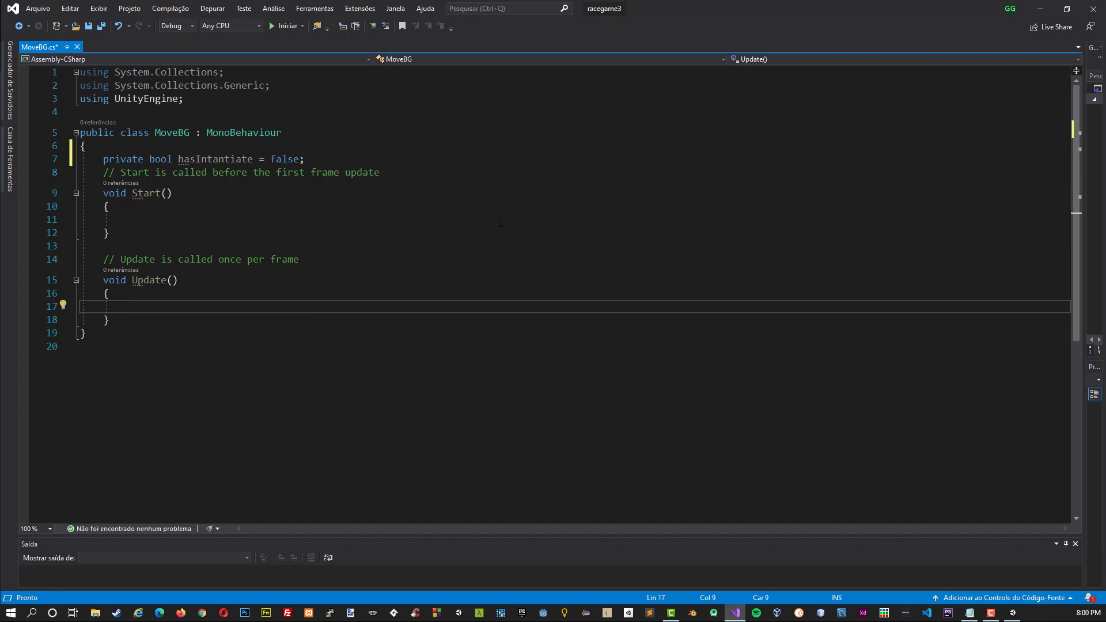
text(transform.po)
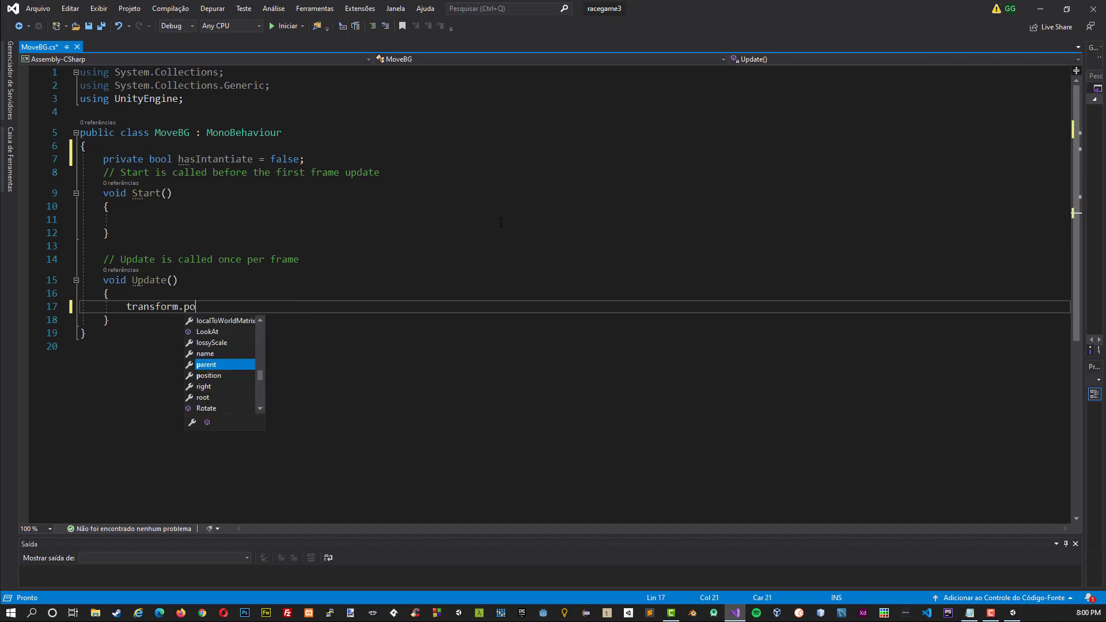
text(sition += )
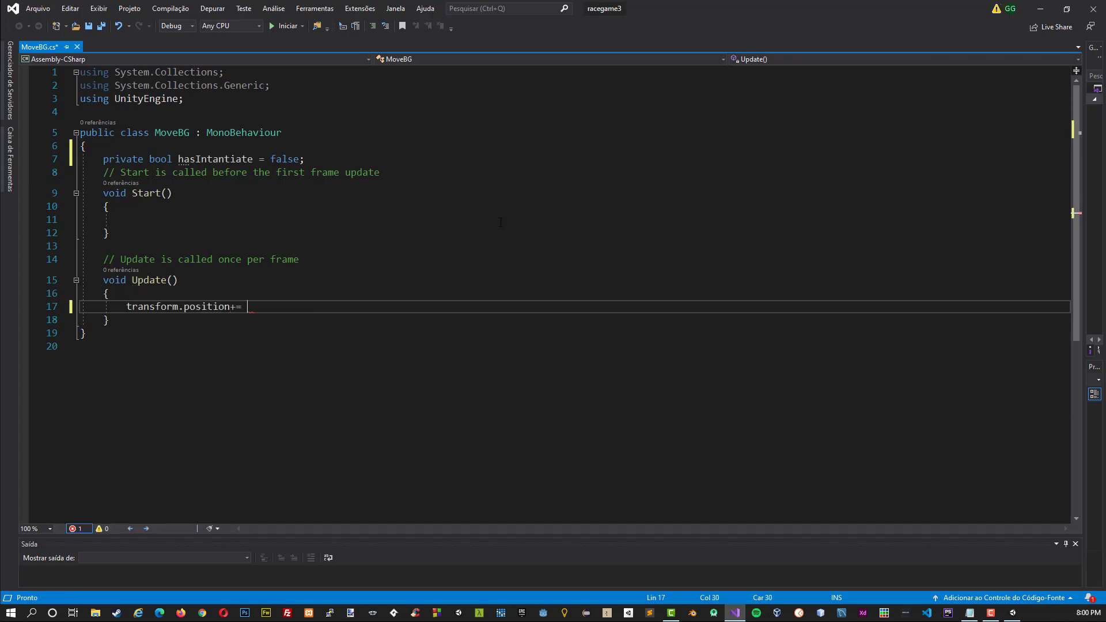
text(new Vecto)
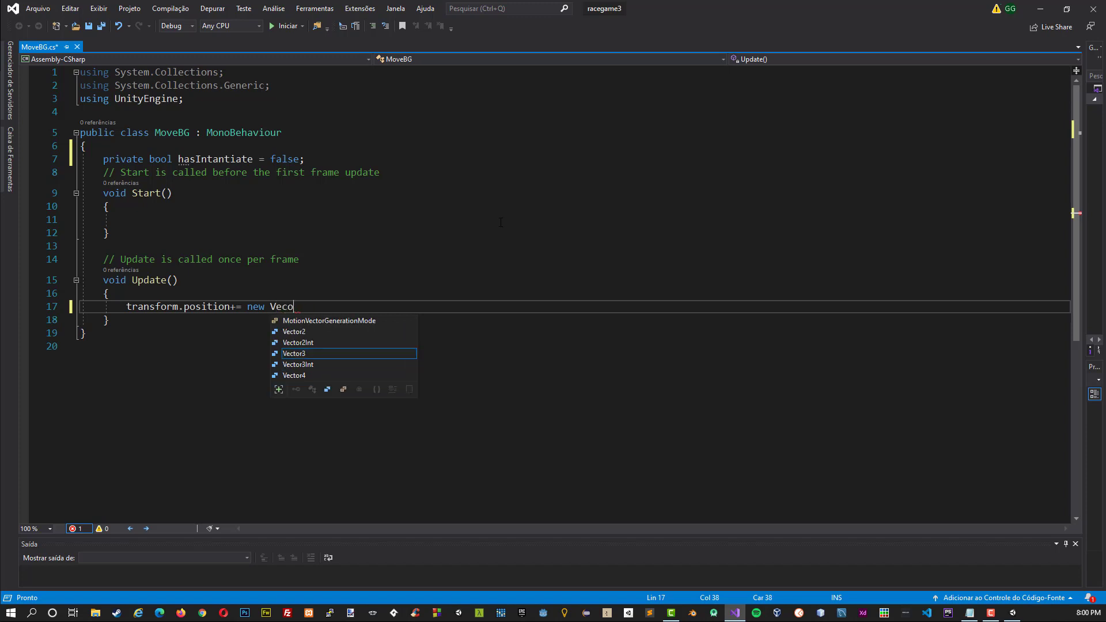
text(r3(0,);)
key(Left)
key(Left)
text(0)
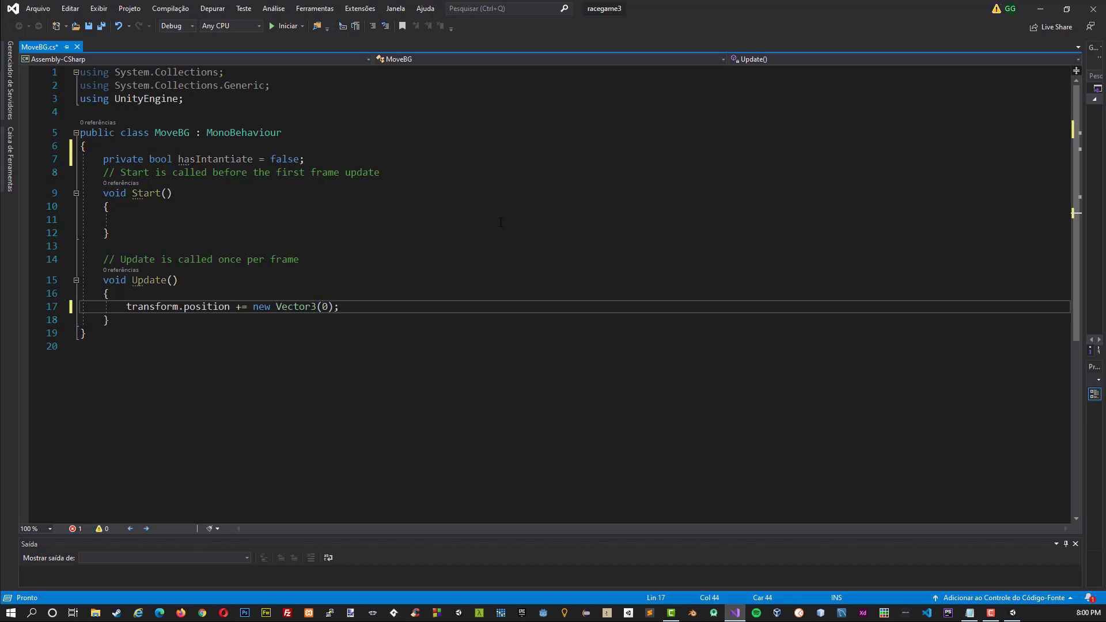
text(,)
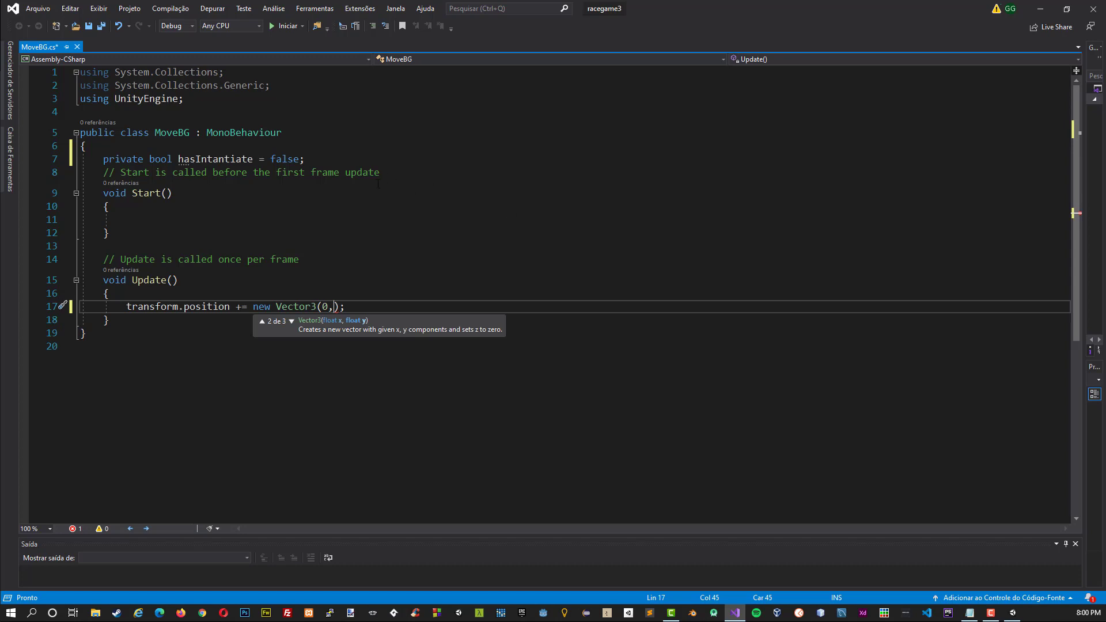
Add a private float speed field set to -0.1f below hasIntantiate.
click(321, 156)
key(Return)
text(priv)
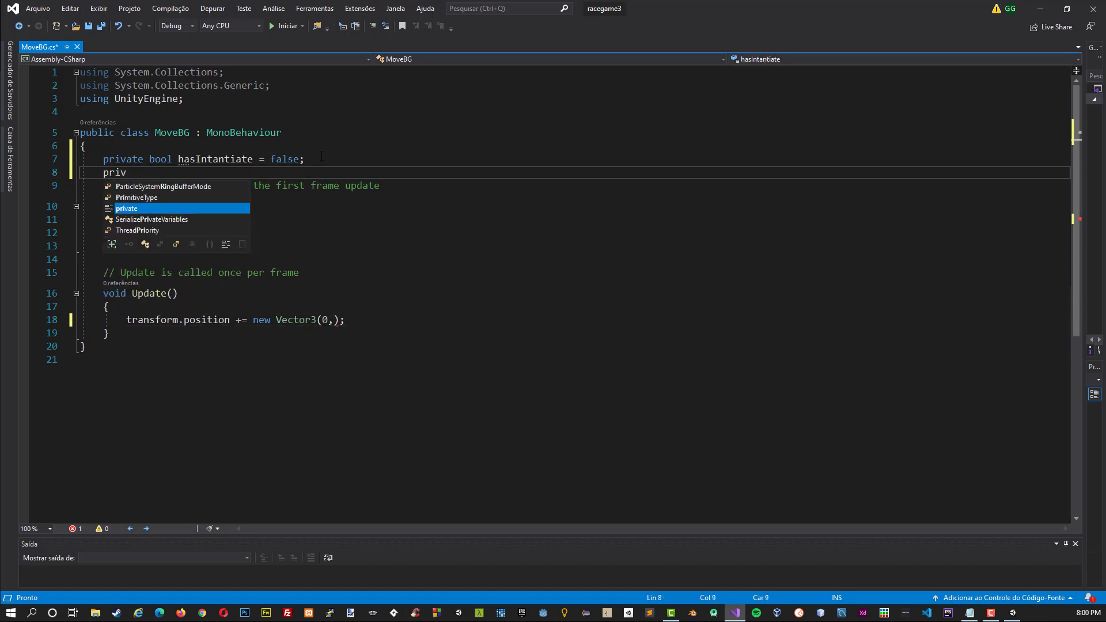
text(ate floa)
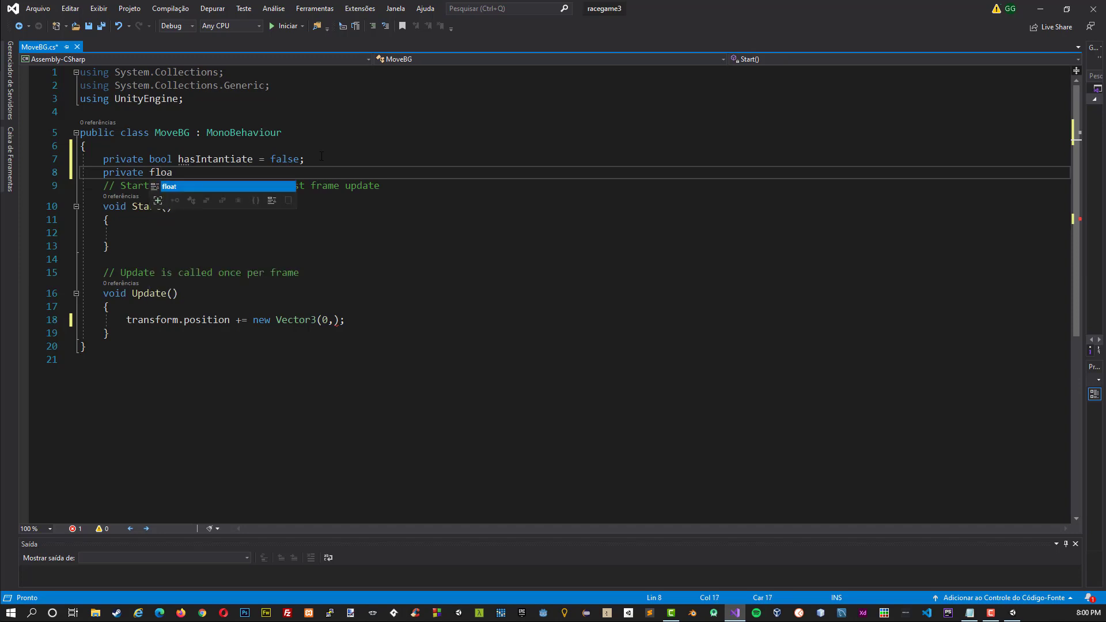
text(t speed = )
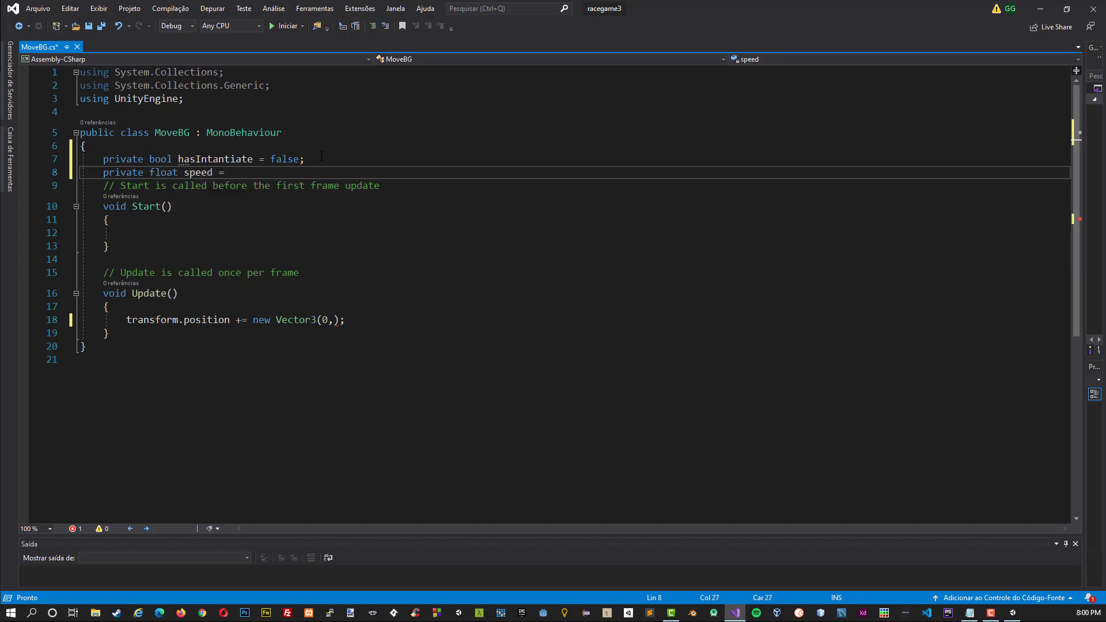
text(0)
key(BackSpace)
text(-01)
key(BackSpace)
text(.1)
text(f;)
key(shift+Left)
key(shift+Left)
key(shift+Left)
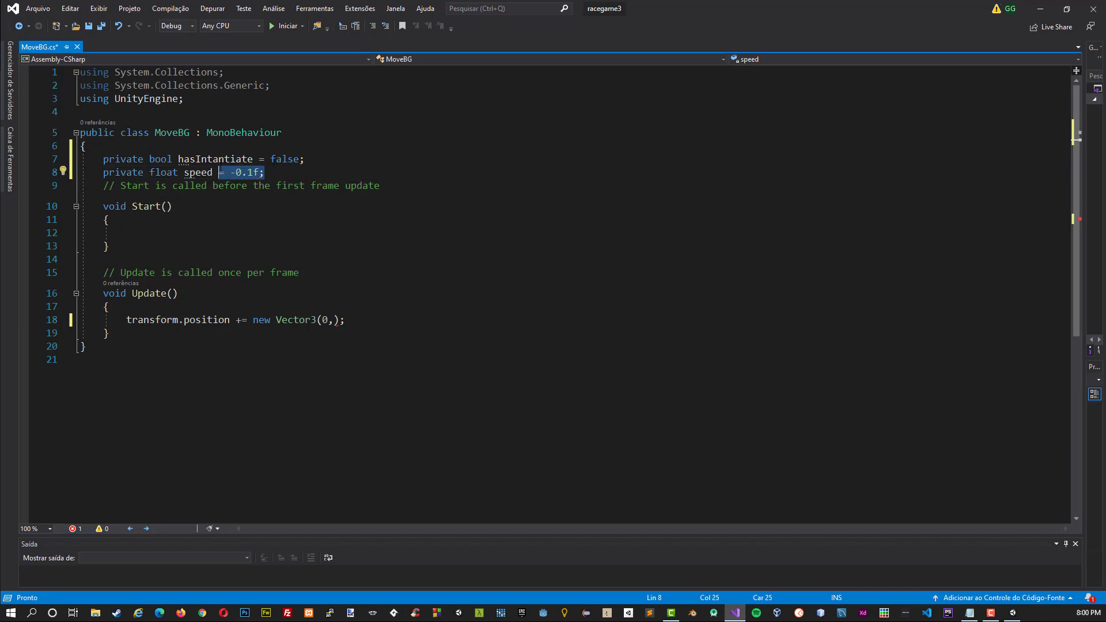
key(shift+Left)
click(198, 172)
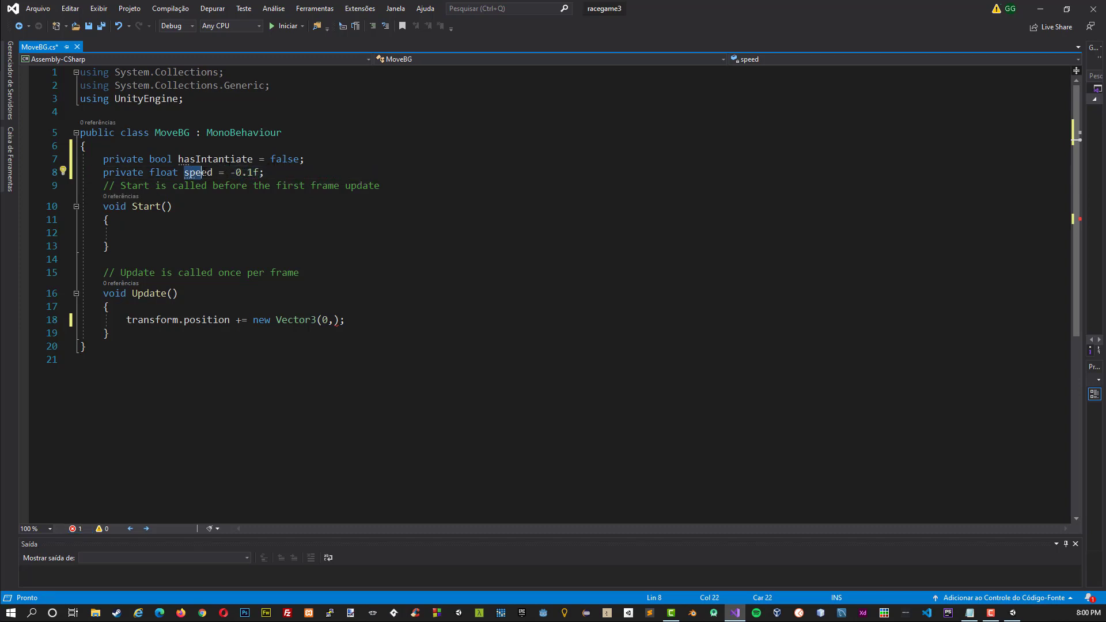
Make the movement use new Vector3(0, speed, 0) in Update.
click(333, 320)
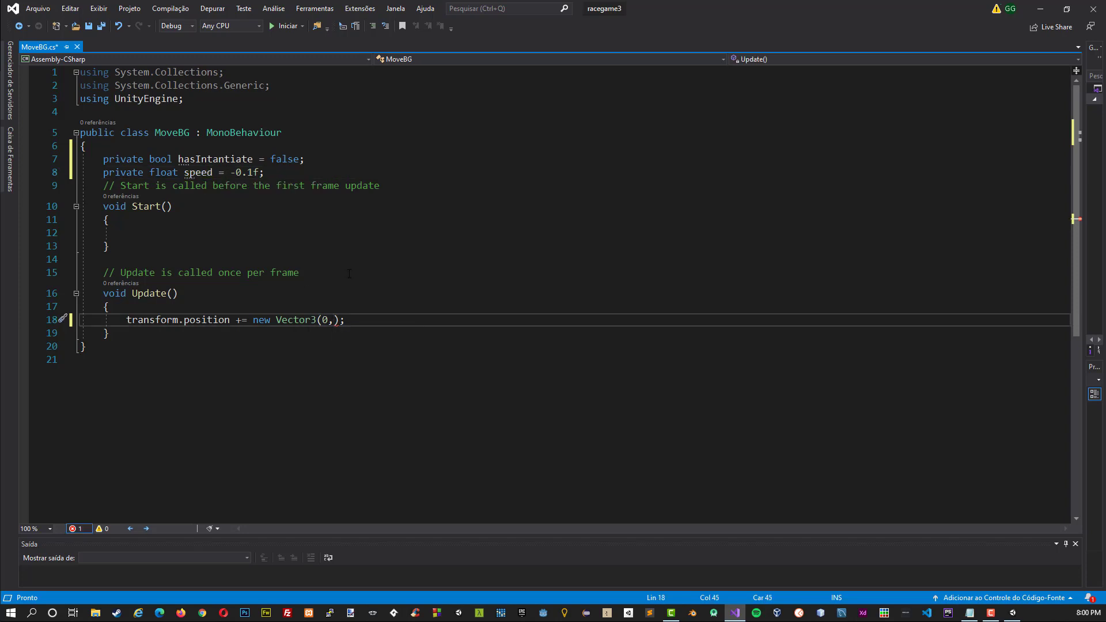
text(speed)
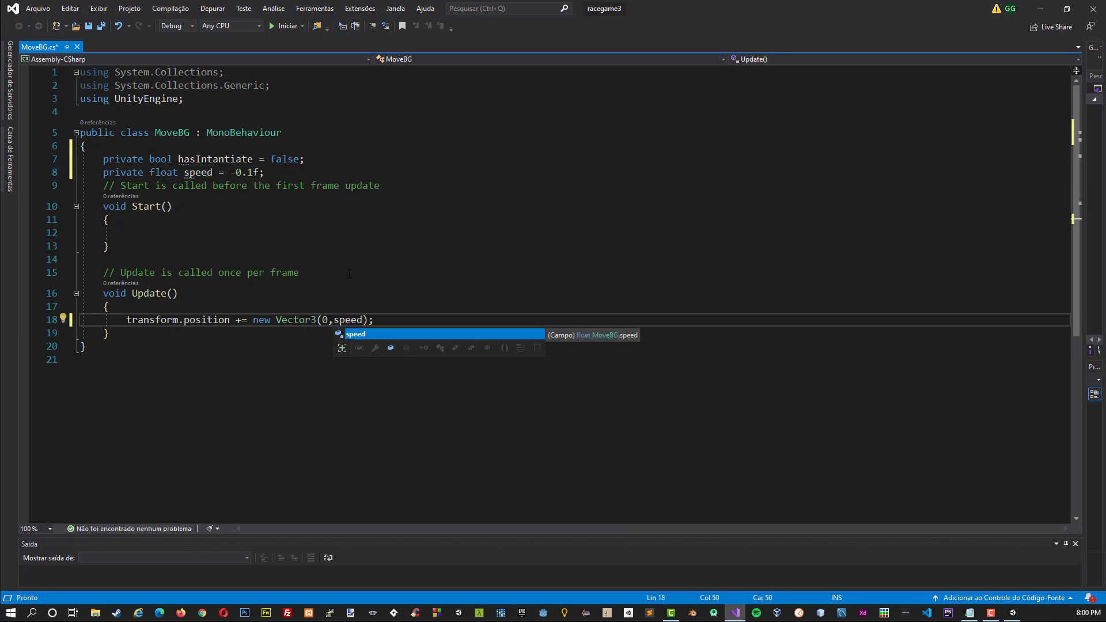
text(,0)
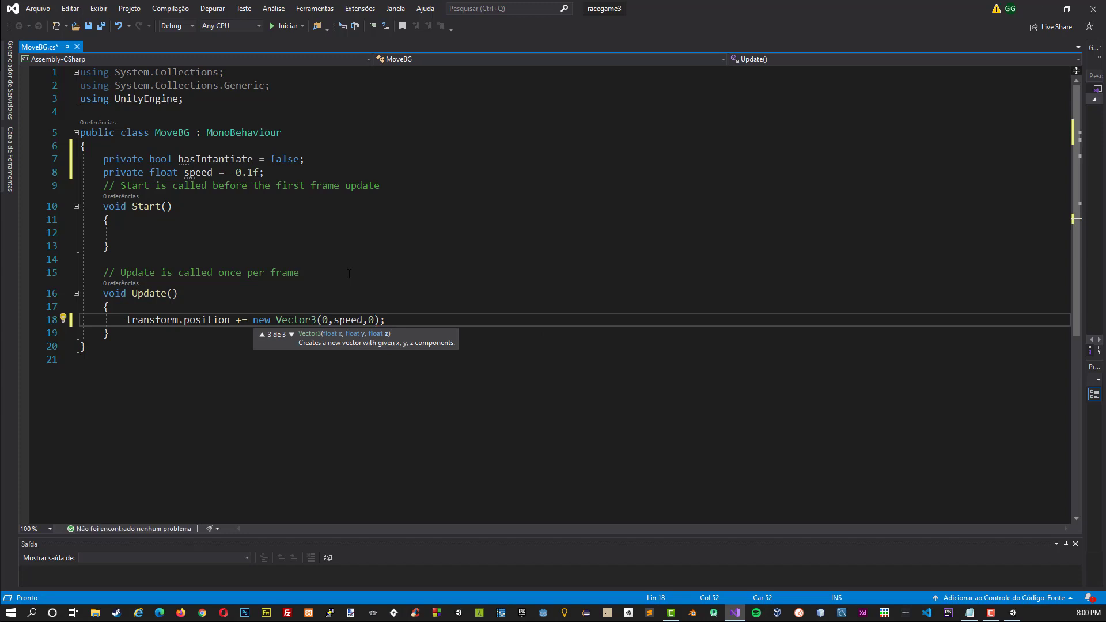
key(End)
key(Return)
key(Return)
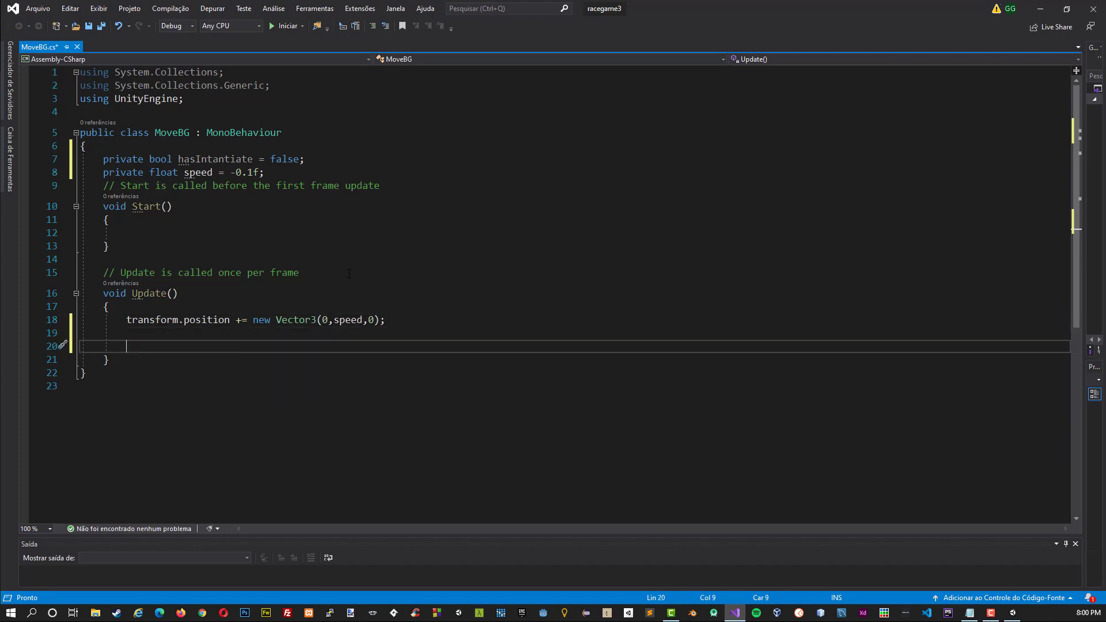
Add if (transform.position.y <= -13.13f) calling Destroy(this.gameObject) in Update.
text(if)
key(Tab)
key(Tab)
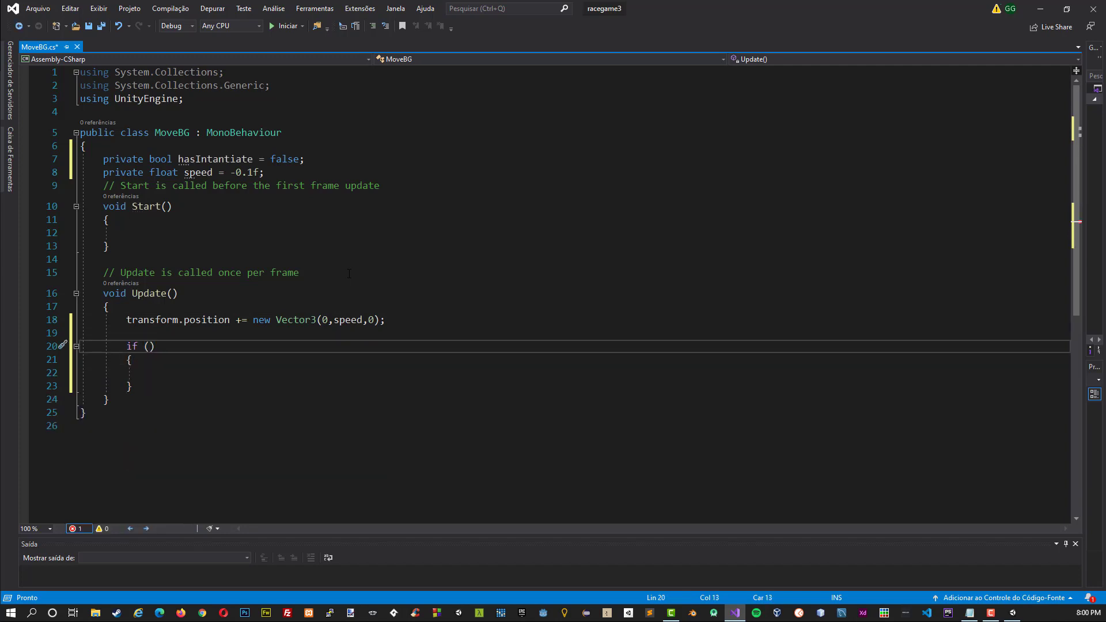
text(transform.position.)
text(y)
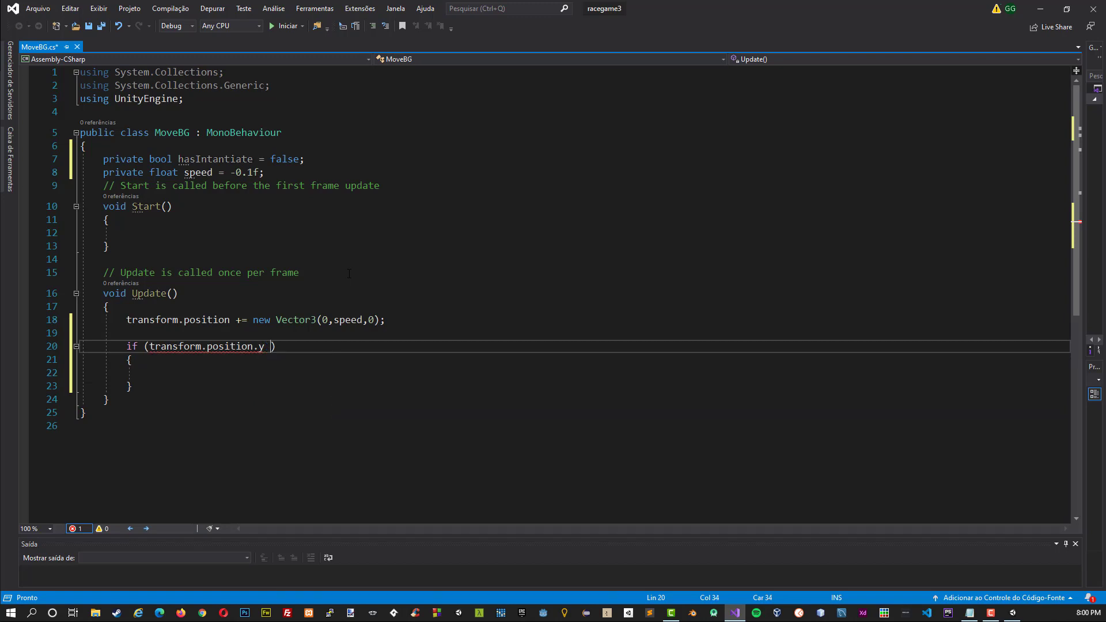
text( <= )
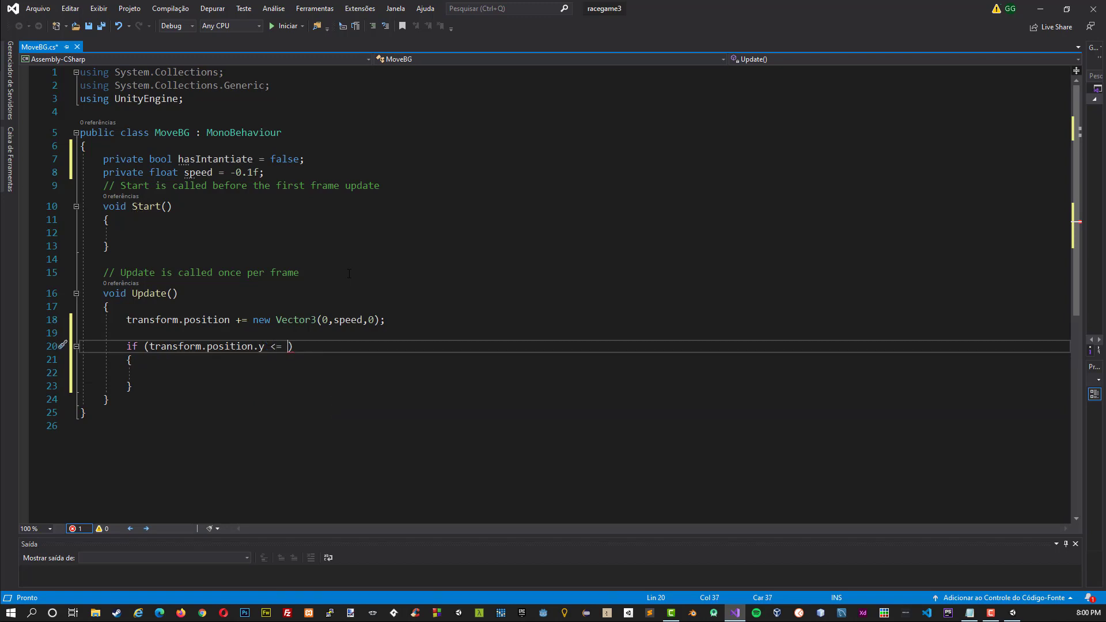
text(-13)
text(.13)
text(f)
key(Down)
key(Down)
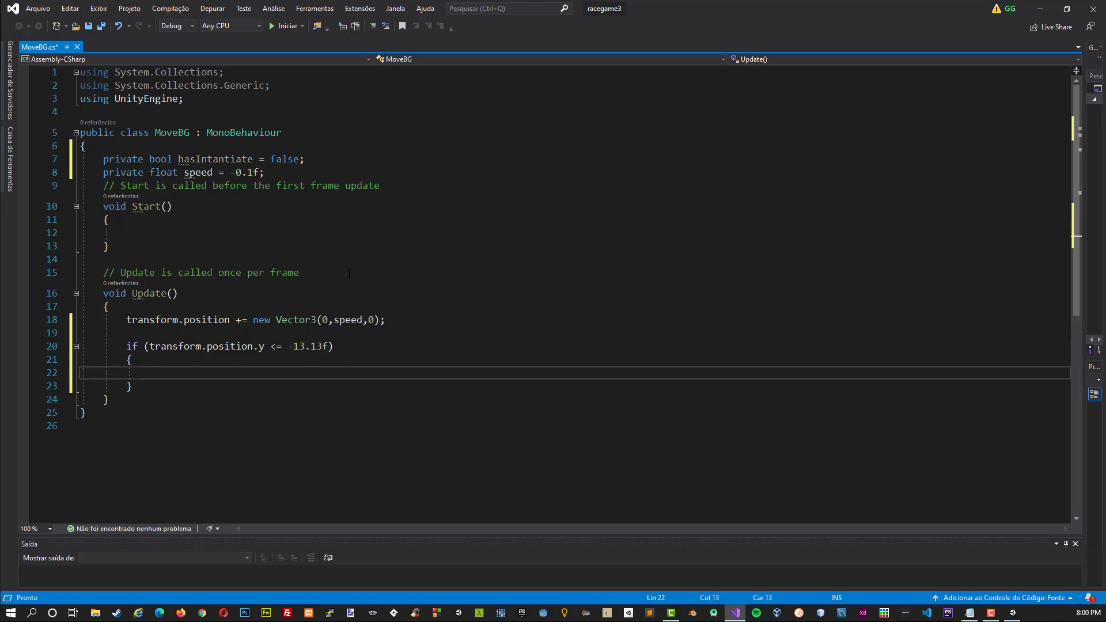
text(Destroy())
text(;)
key(Left)
key(Left)
text(this.gameObject)
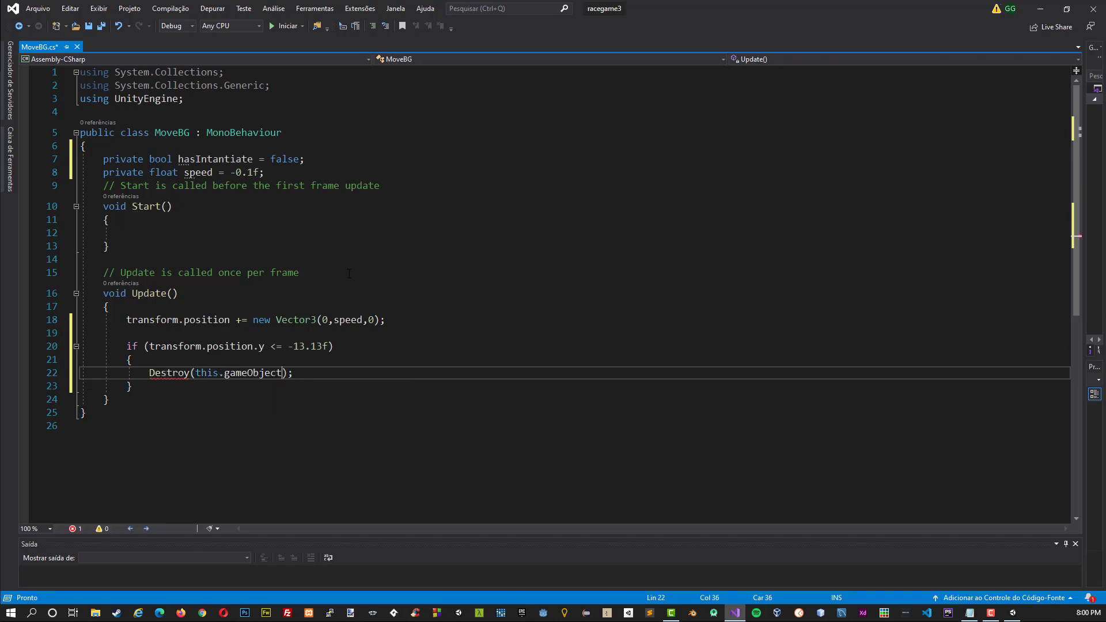
Save MoveBG.cs with Ctrl+S and review the new if block.
key(ctrl+s)
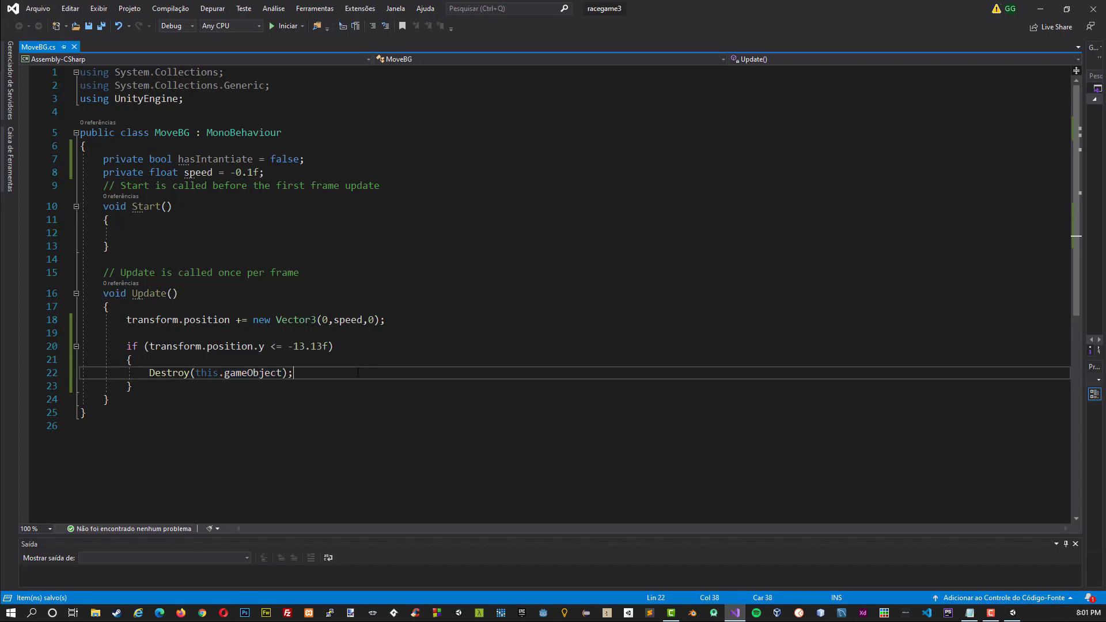
click(381, 370)
drag(125, 346, 133, 386)
click(133, 386)
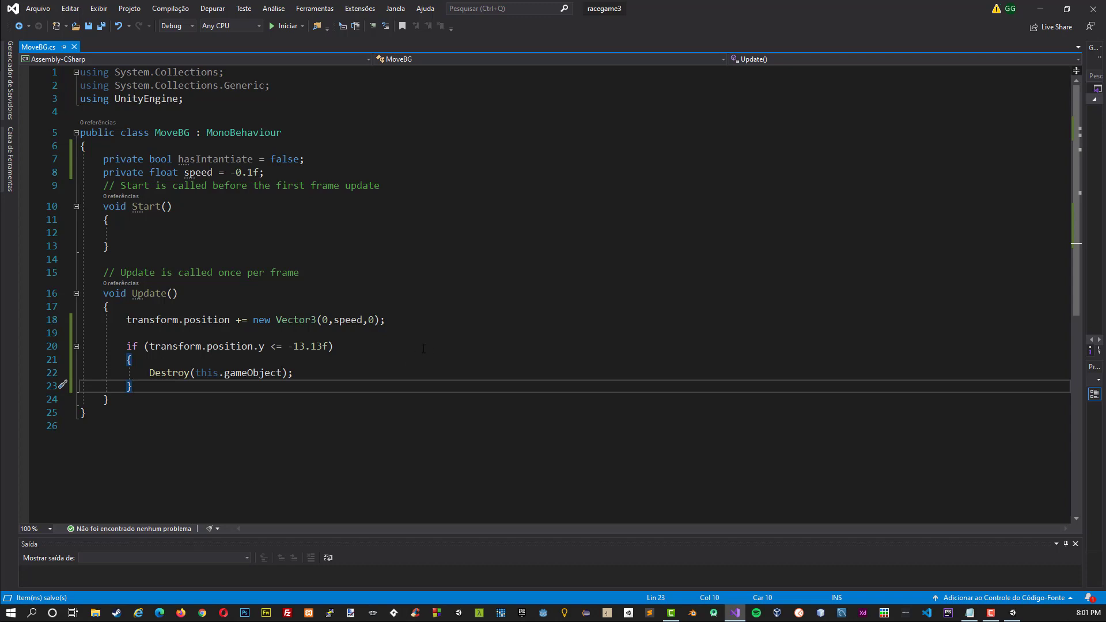
Add an else-if branch with condition transform.position.y <= -1f.
text(else if)
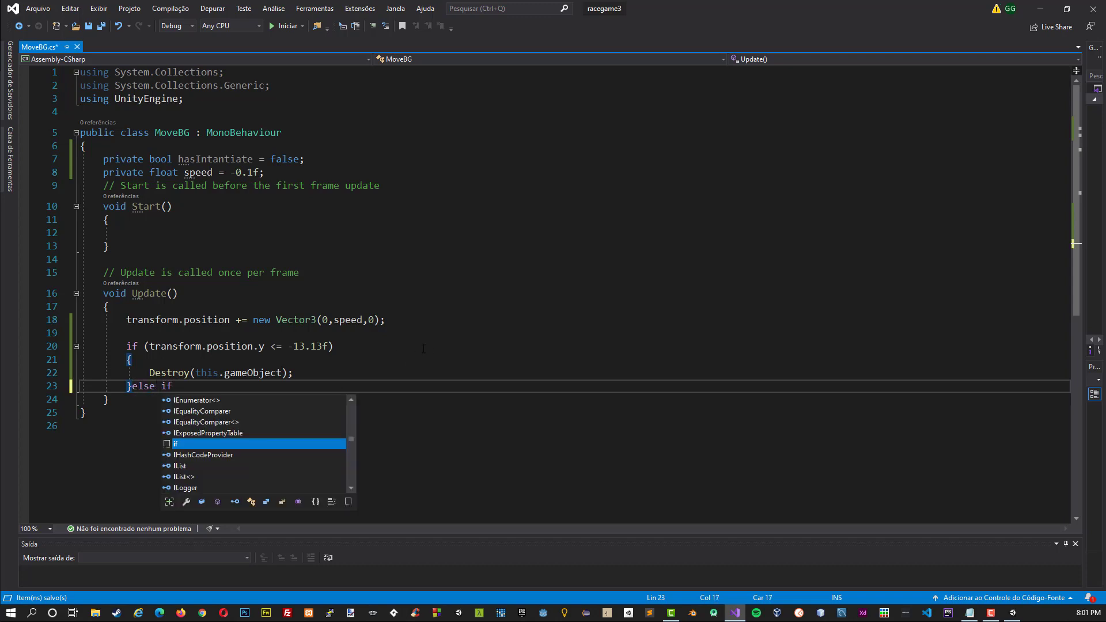
text( ()
key(Return)
text({)
key(Up)
key(End)
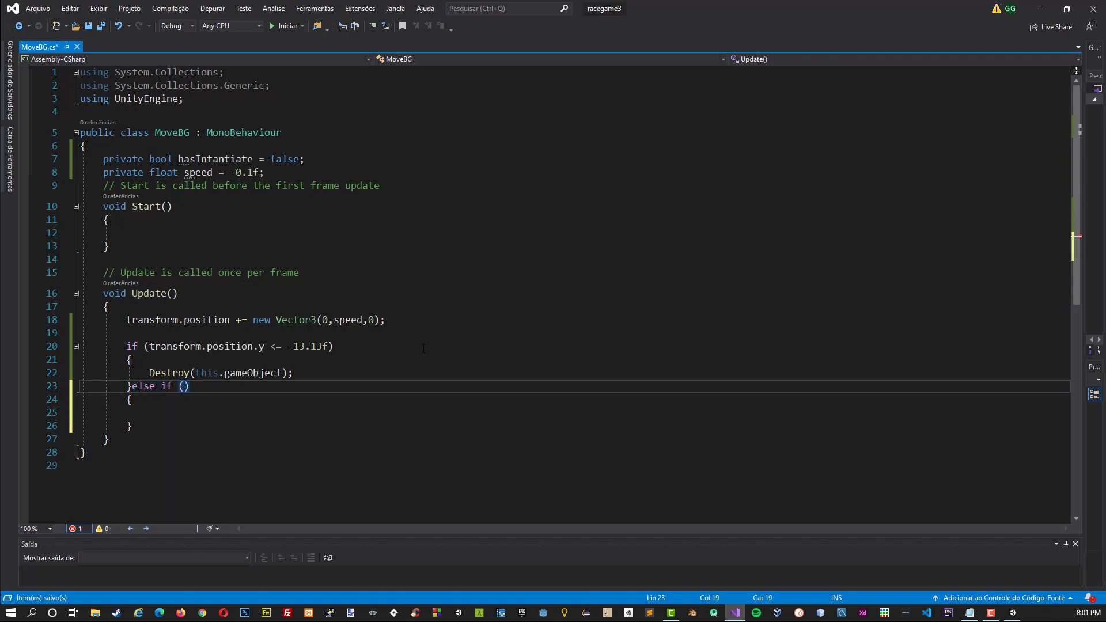
key(Left)
text(transfo)
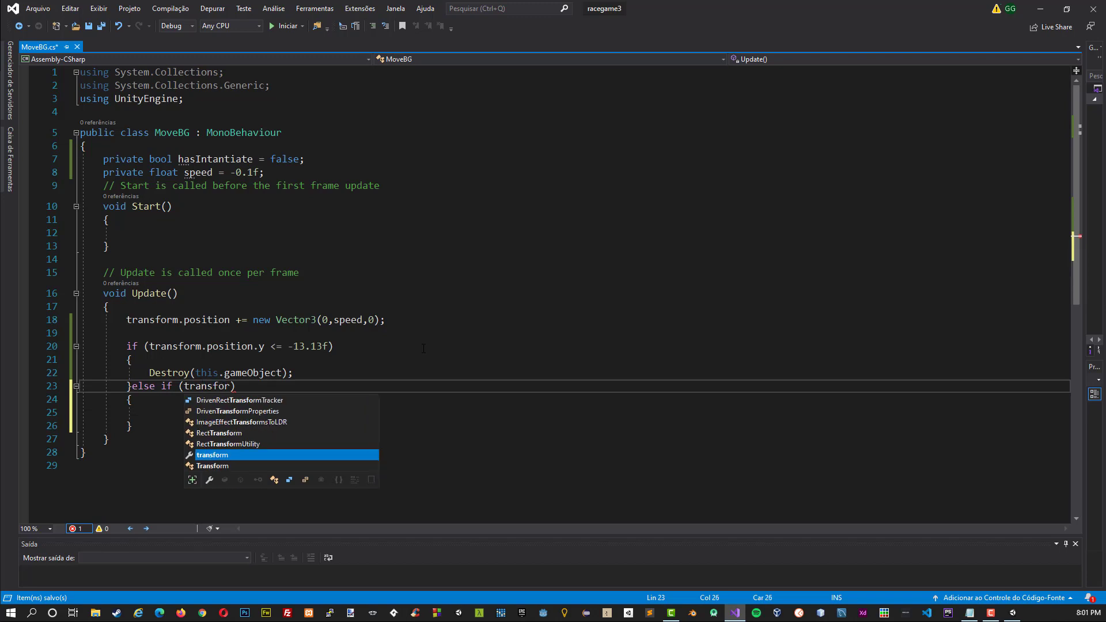
text(rm.position.y )
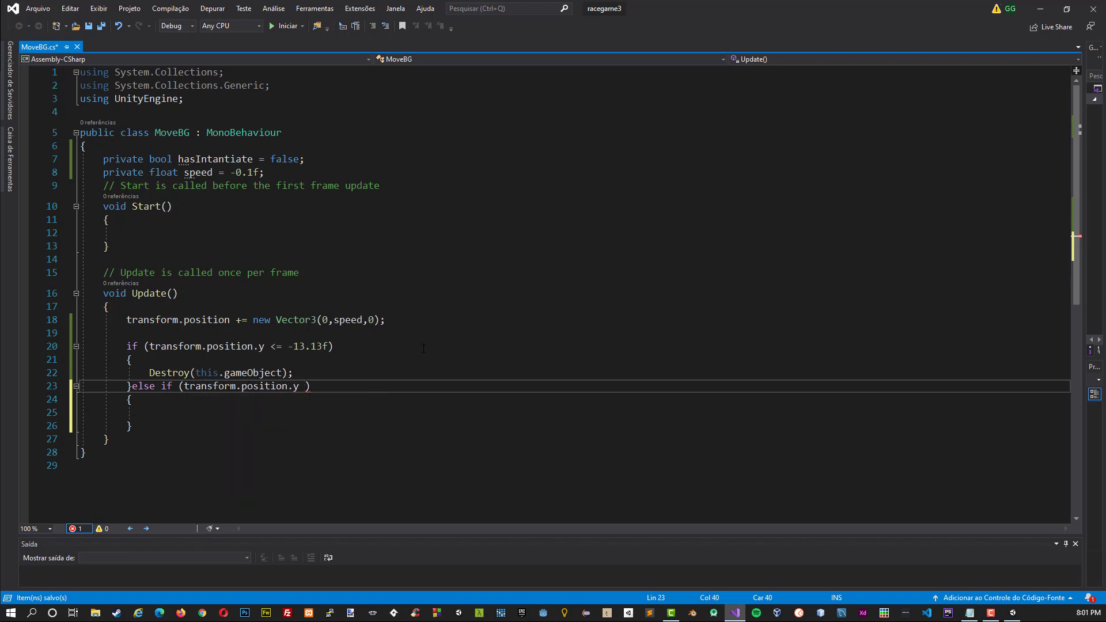
text(<= -1f)
click(357, 411)
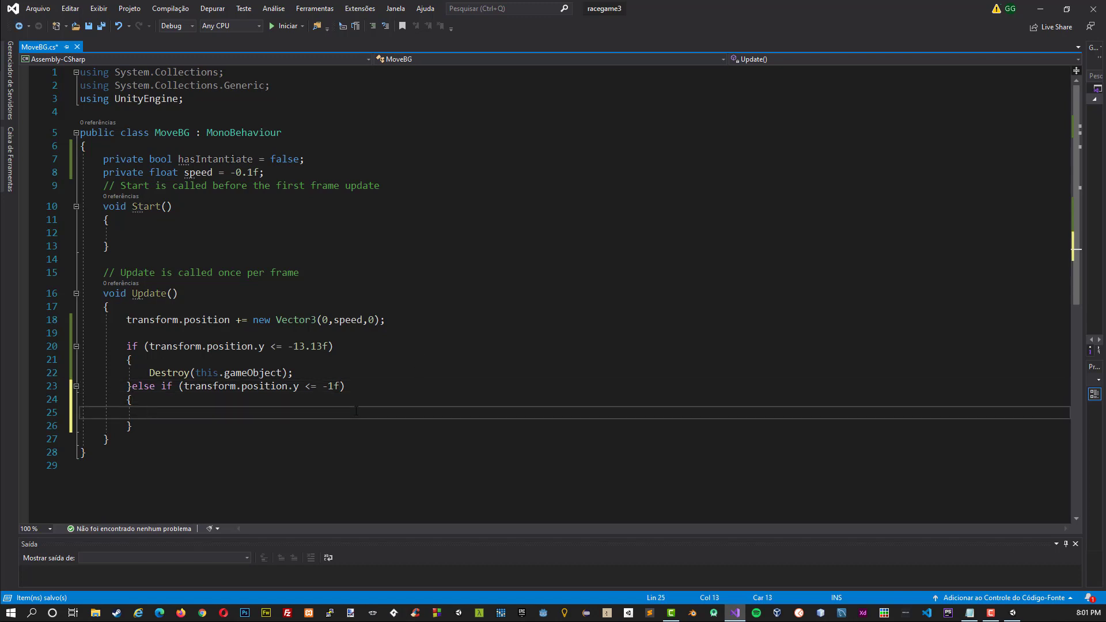
Nest an empty if (hasIntantiate == false) block inside the else-if branch.
text(i)
text(f)
key(Tab)
key(Tab)
text(has)
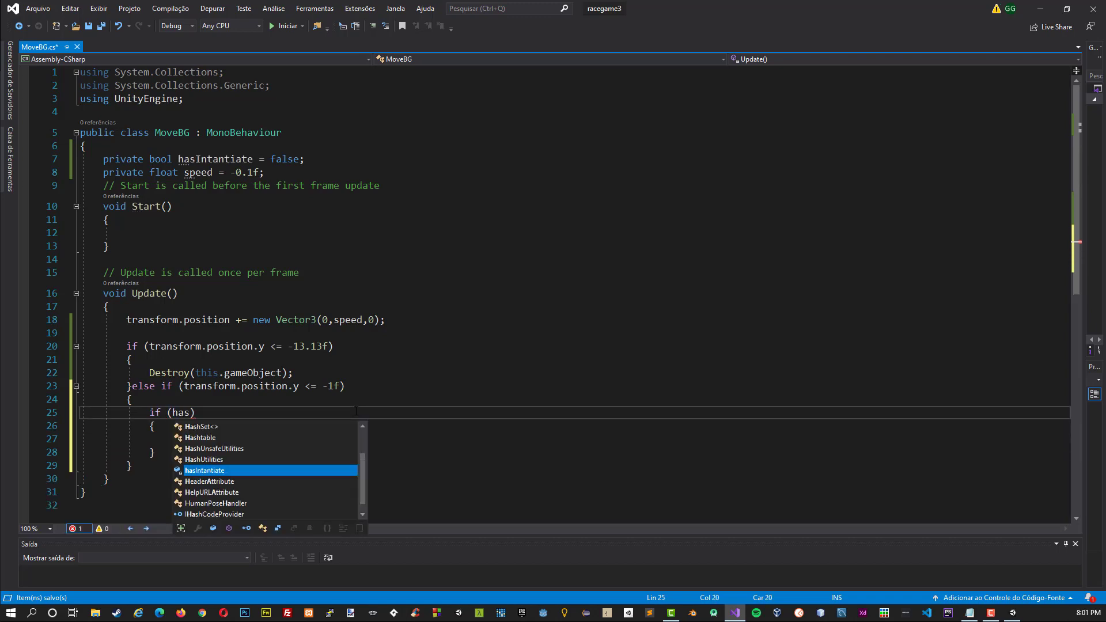
text(Intantiate == false)
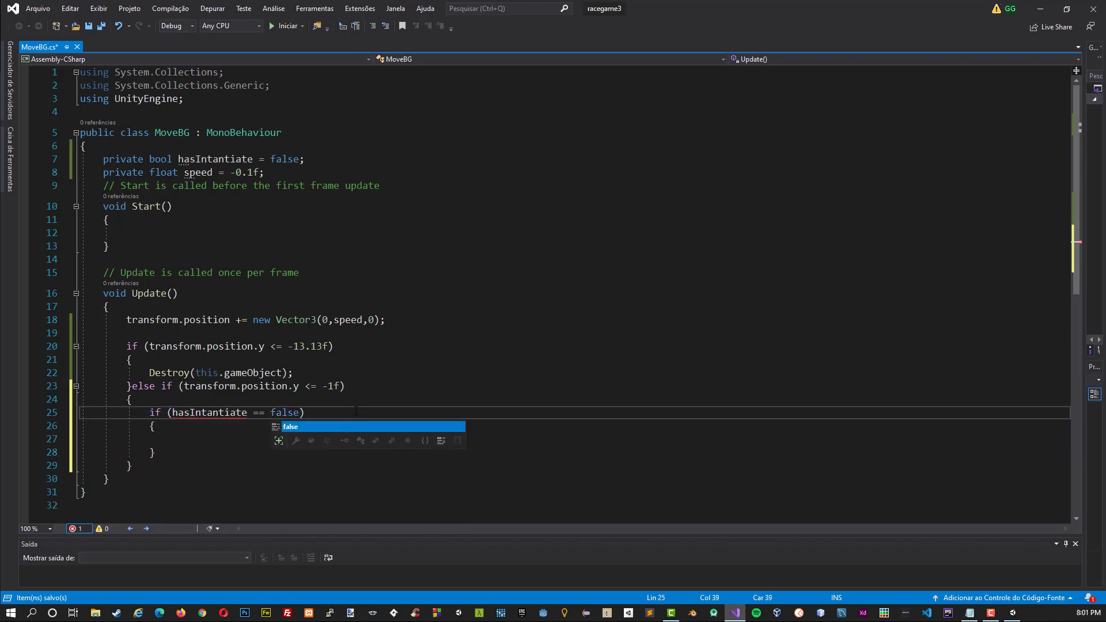
key(Return)
key(Return)
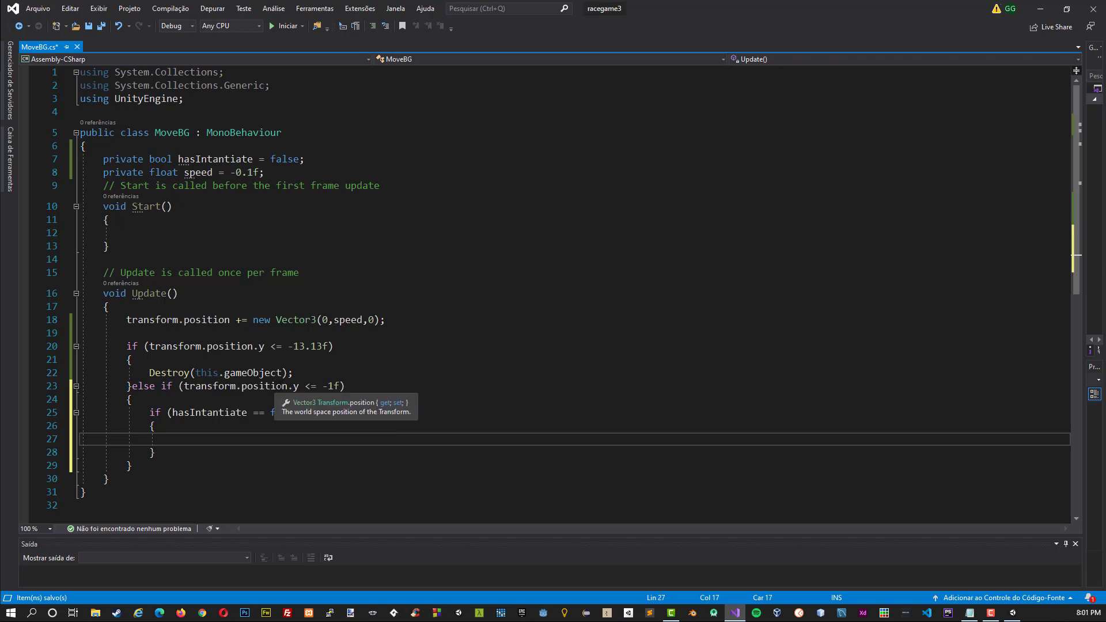
key(Down)
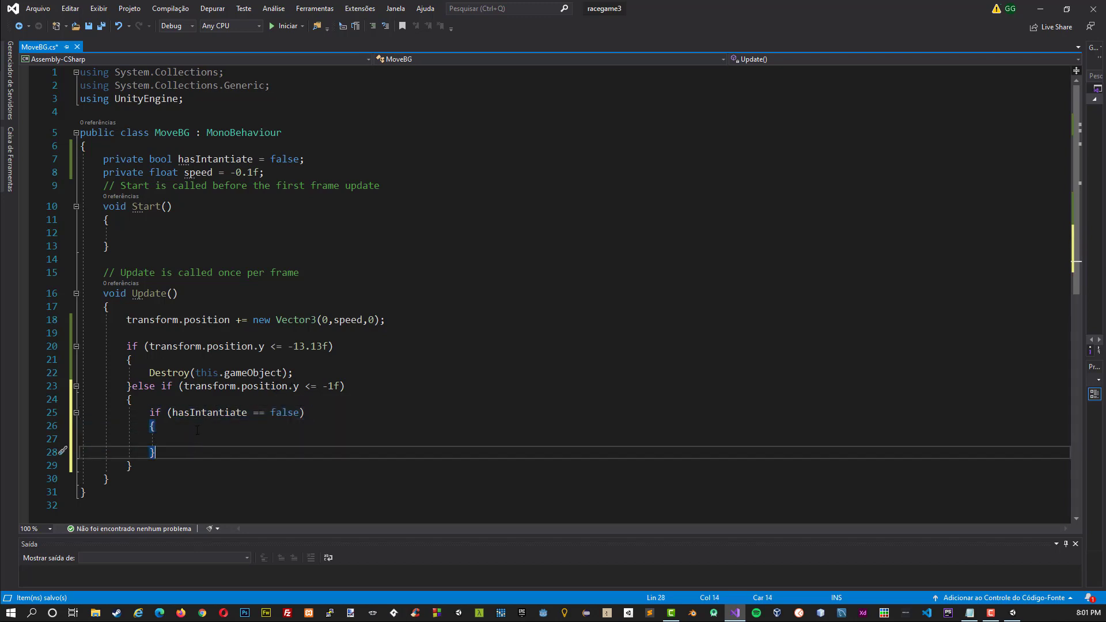
click(240, 439)
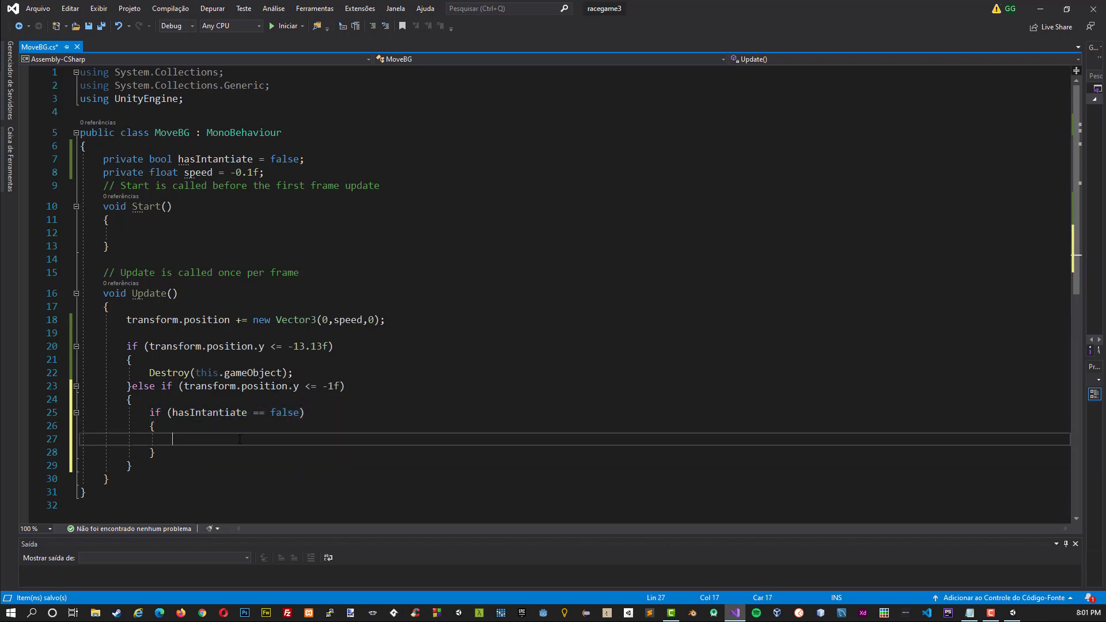
Set hasIntantiate to true inside the hasIntantiate check.
text(h)
key(Tab)
text(;)
key(Return)
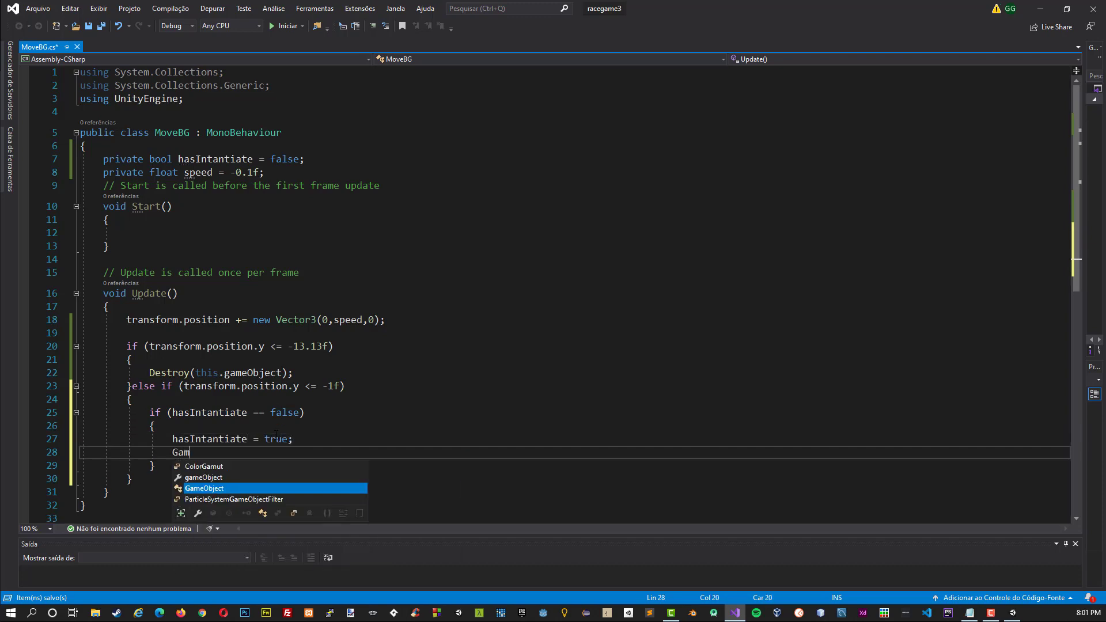
Instantiate this.gameObject at (position.x, 14.54f, position.z) with Quaternion.Euler(0,0,0).
text(GameObject obj = new)
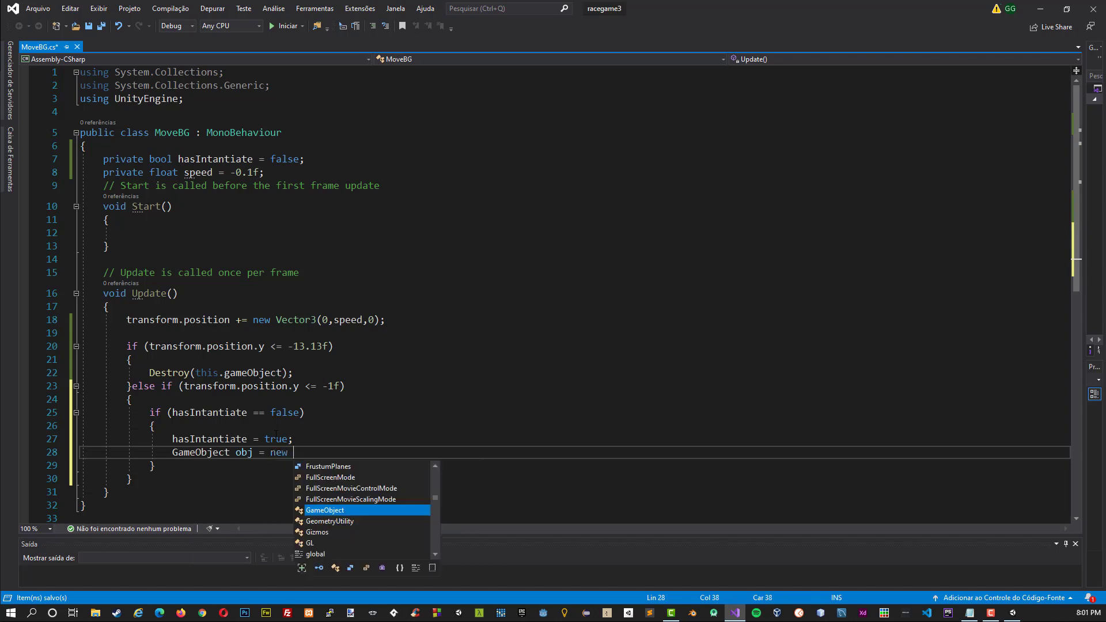
key(Escape)
key(BackSpace)
key(BackSpace)
key(BackSpace)
text(I)
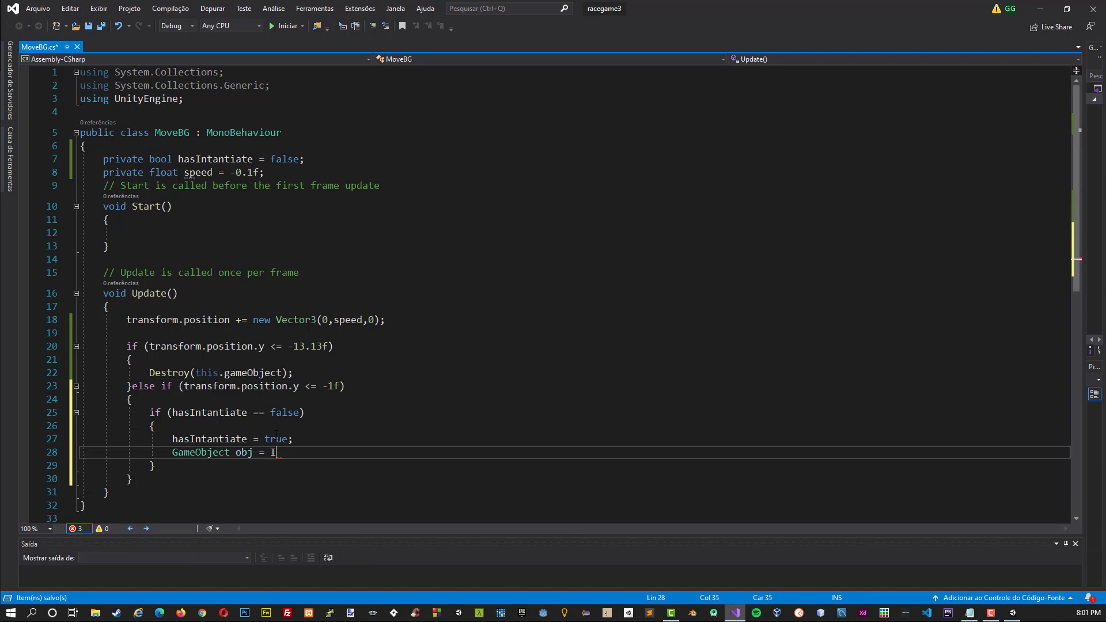
text(ns)
key(Tab)
text(();)
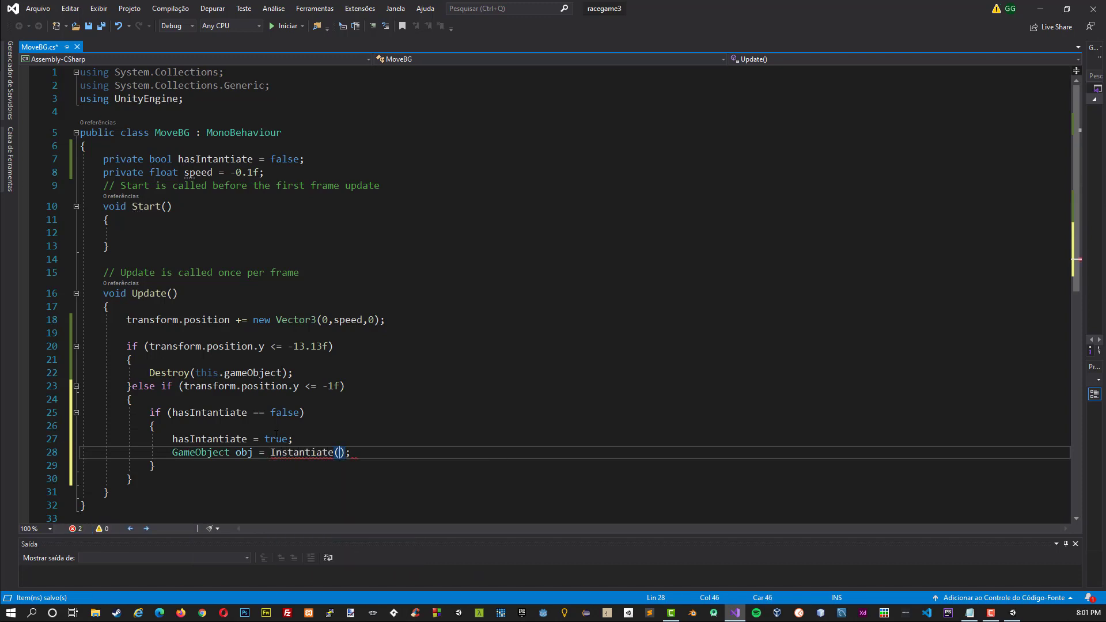
key(Left)
key(Left)
text(this.gameObject)
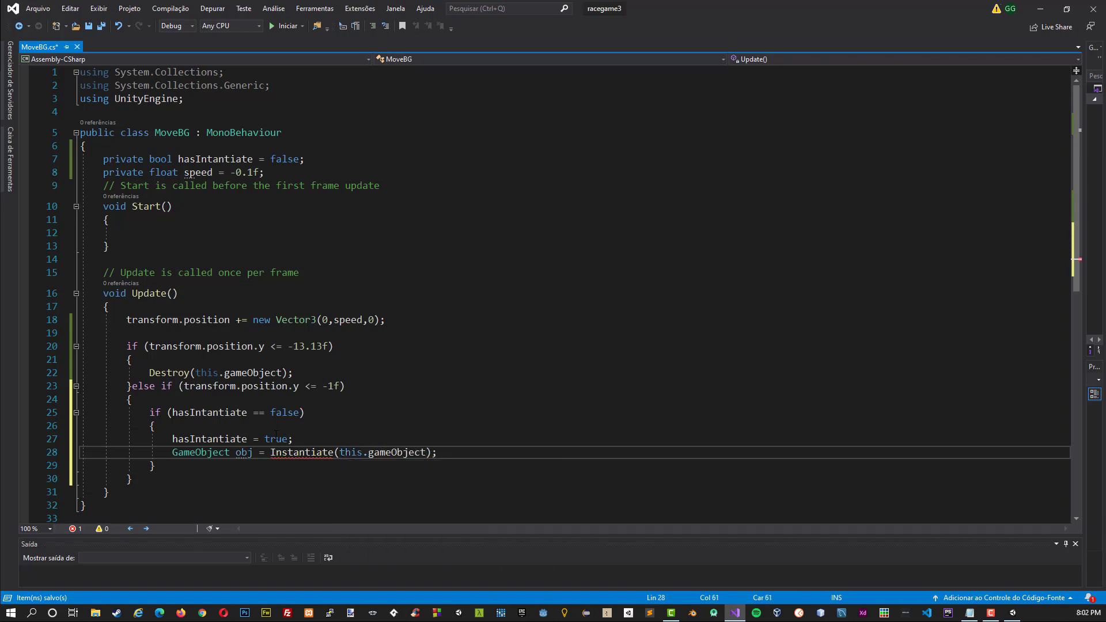
text(, new V)
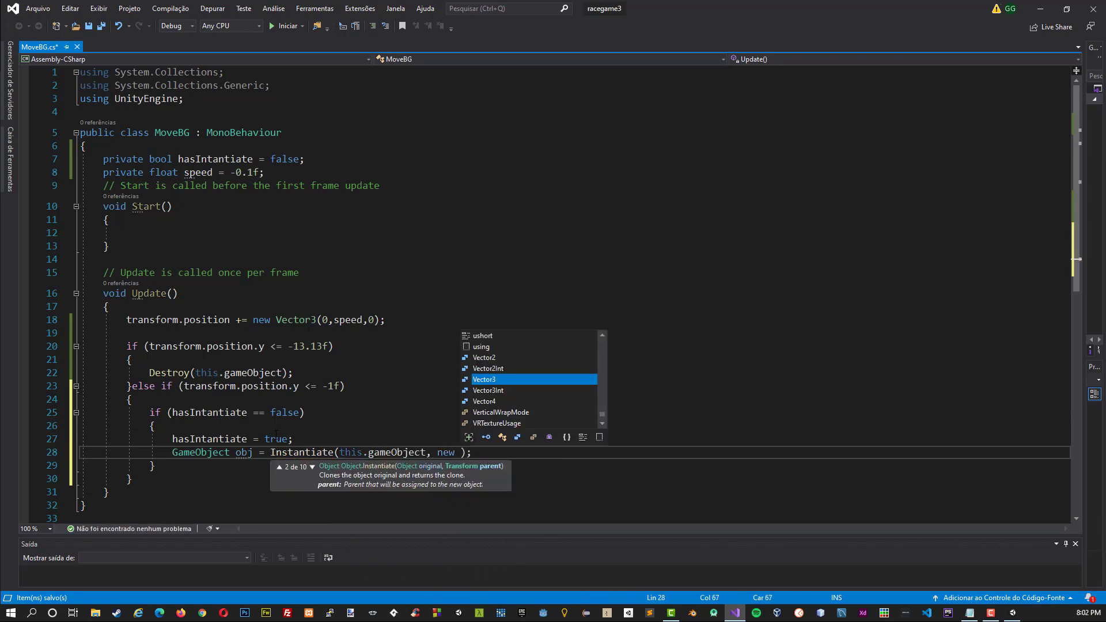
text(ector3)
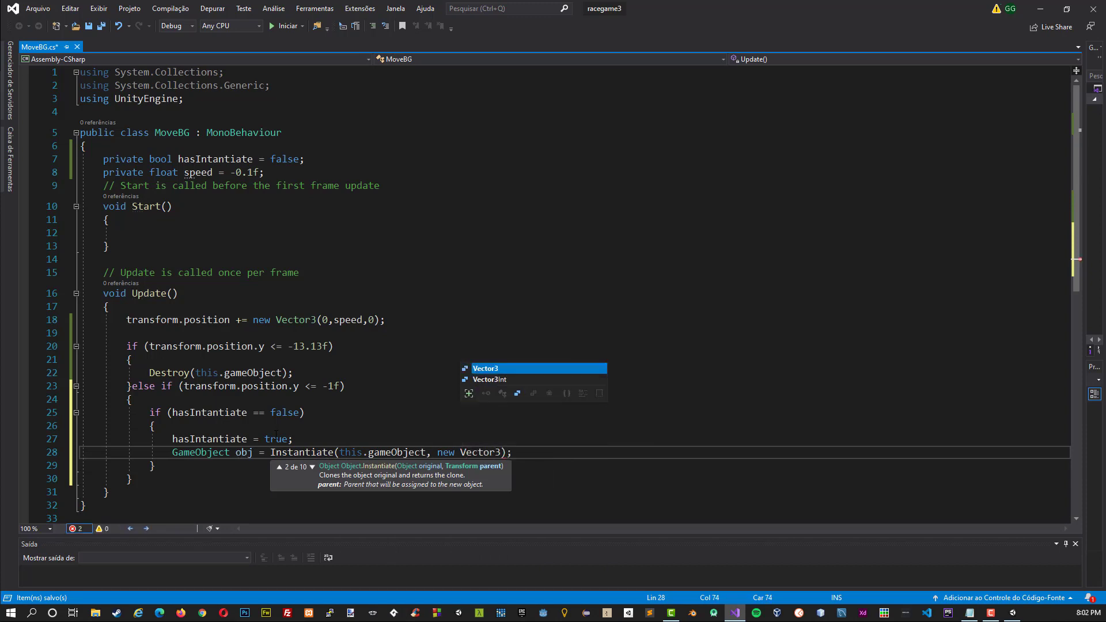
text(()
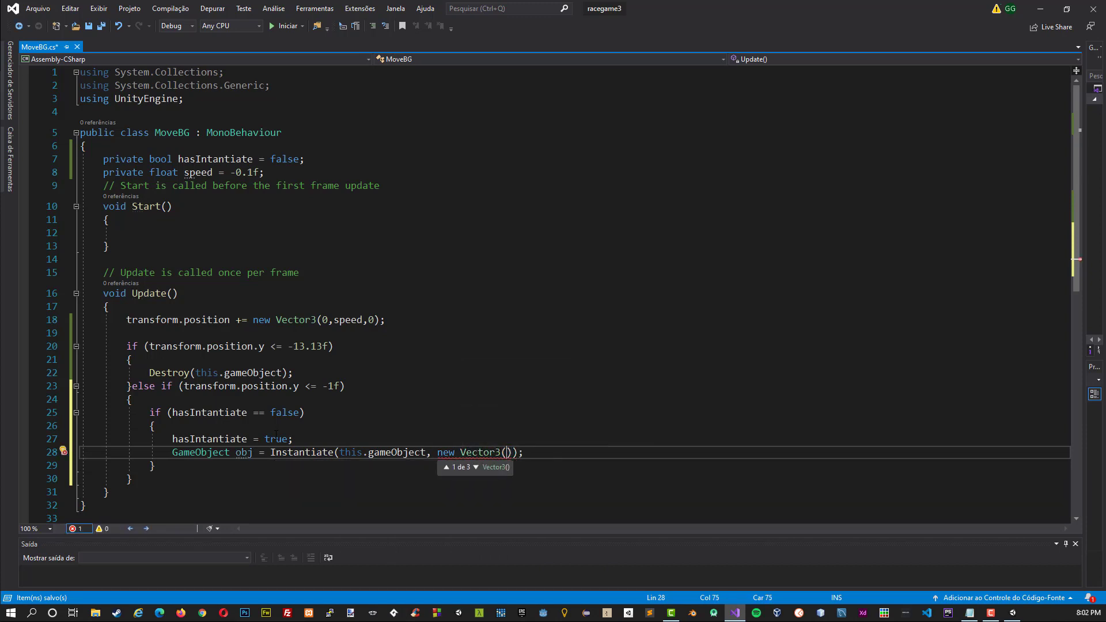
text(transform.position.)
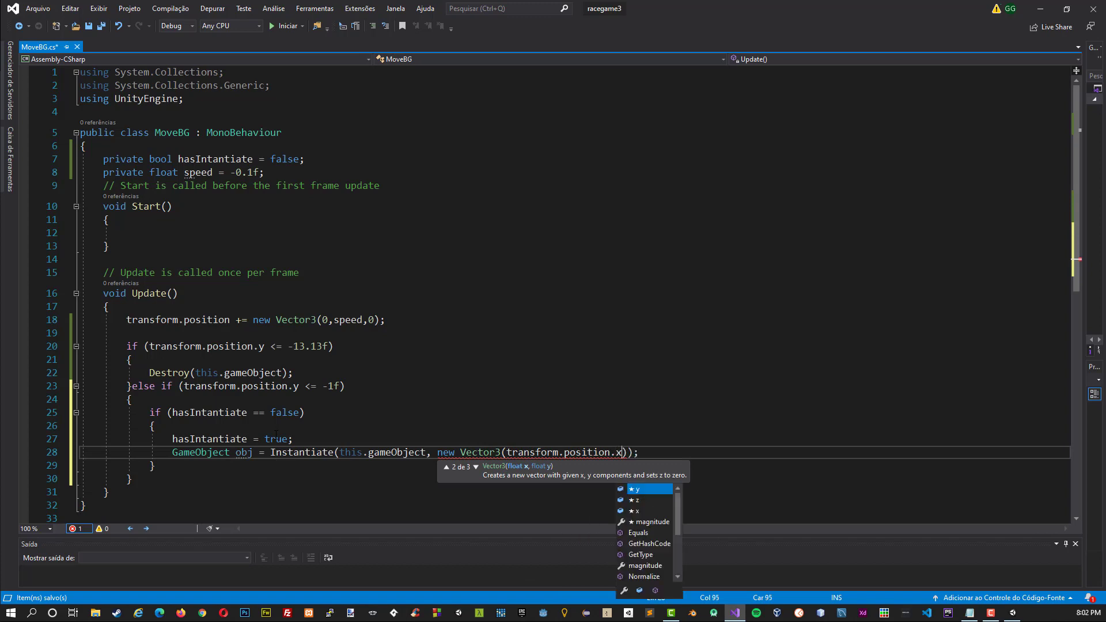
text(x,)
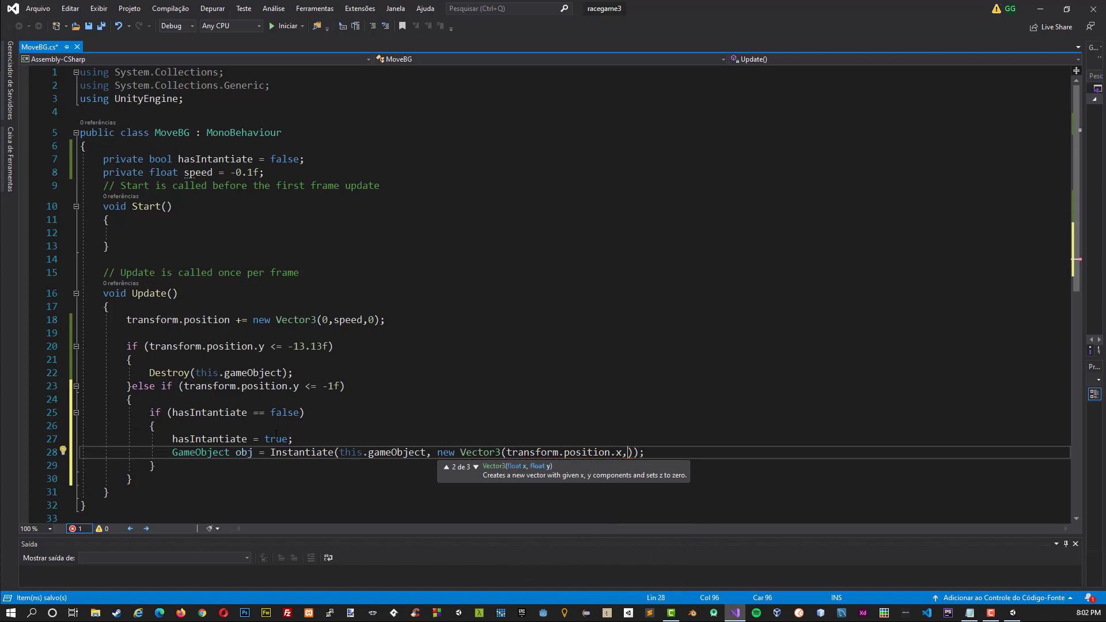
text(14.)
text(54f)
text(,tr)
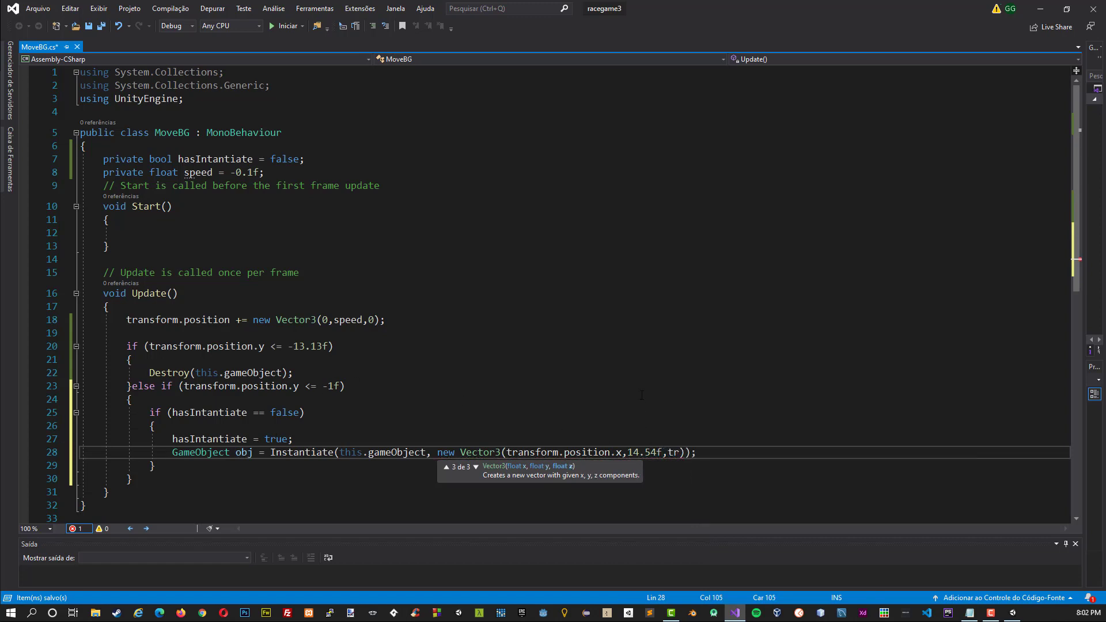
text(ansform.p)
key(Tab)
text(.)
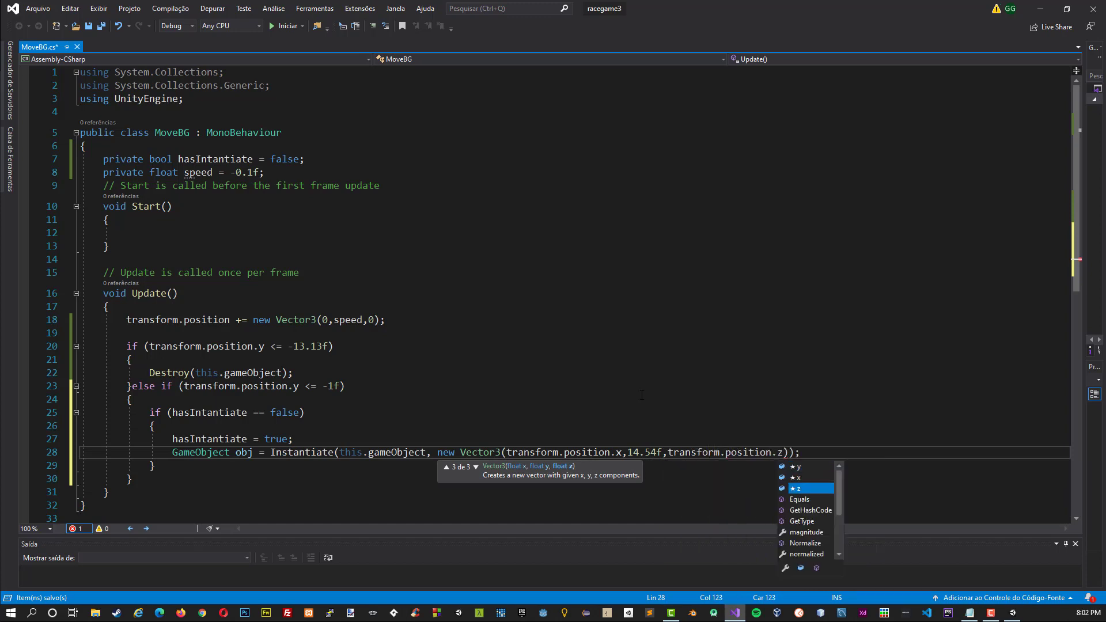
text(z), Qu)
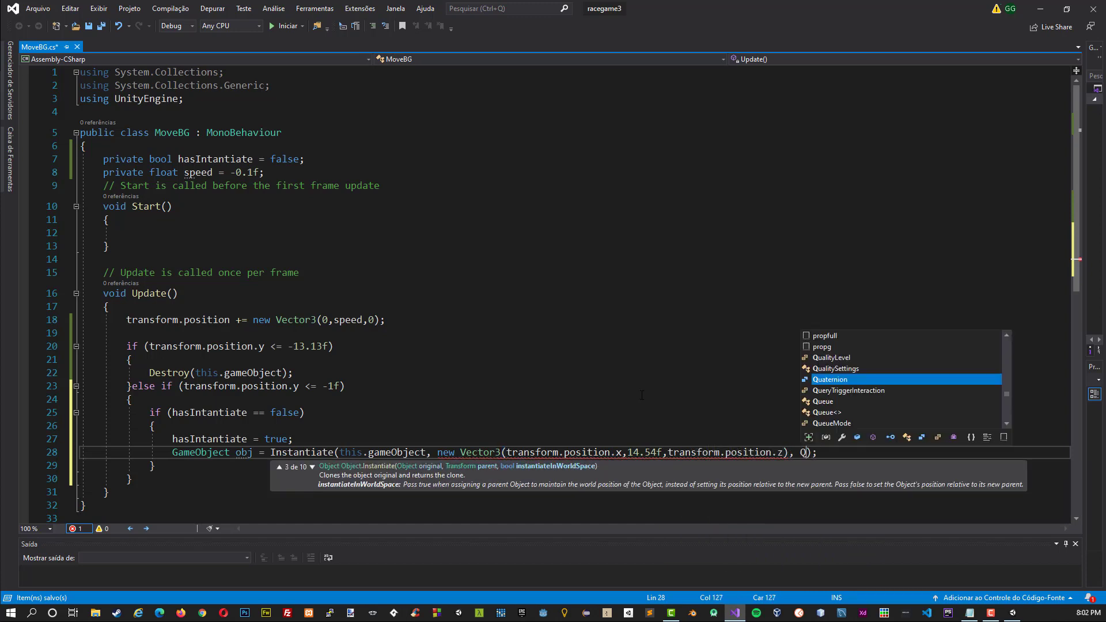
text(aternion.)
text(Euler)
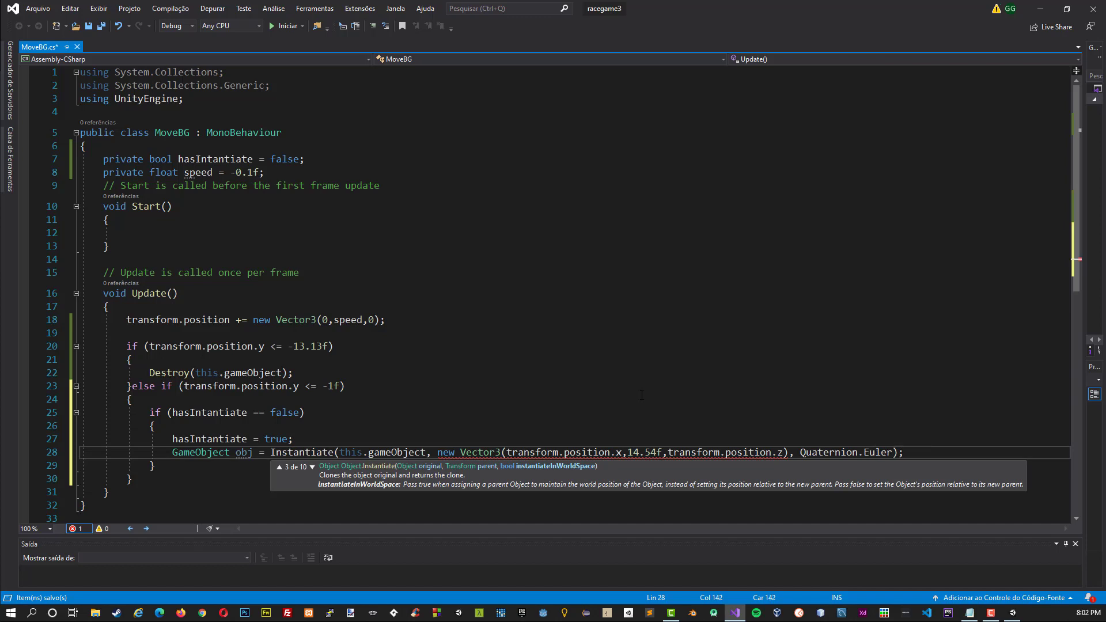
text((0,0,0))
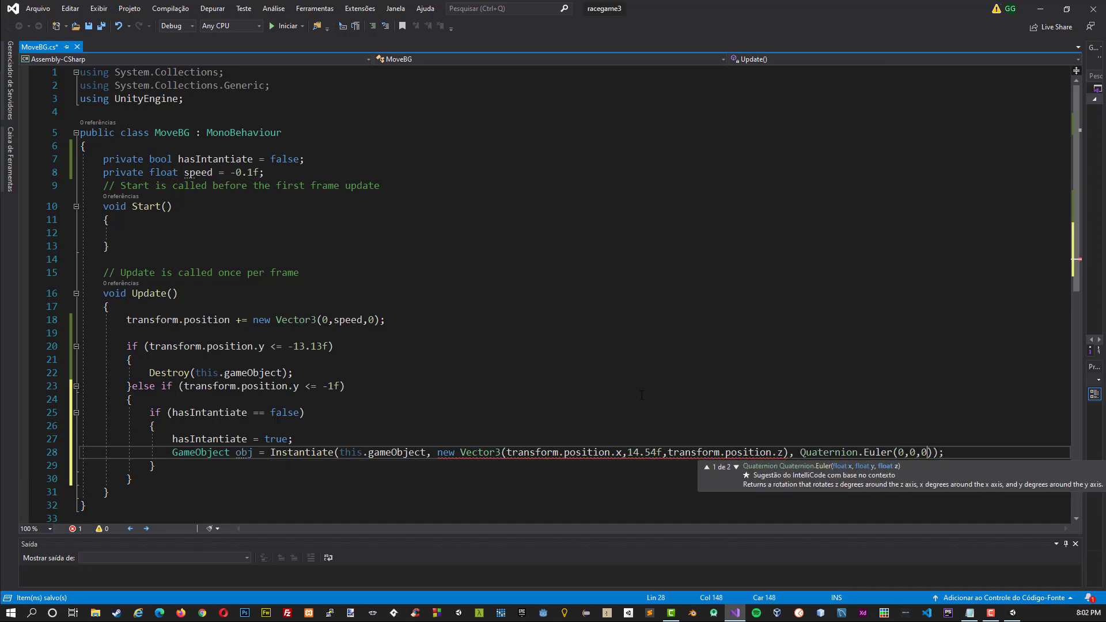
Check the 14.54f spawn height and save MoveBG with Ctrl+S.
click(605, 452)
drag(628, 452, 650, 452)
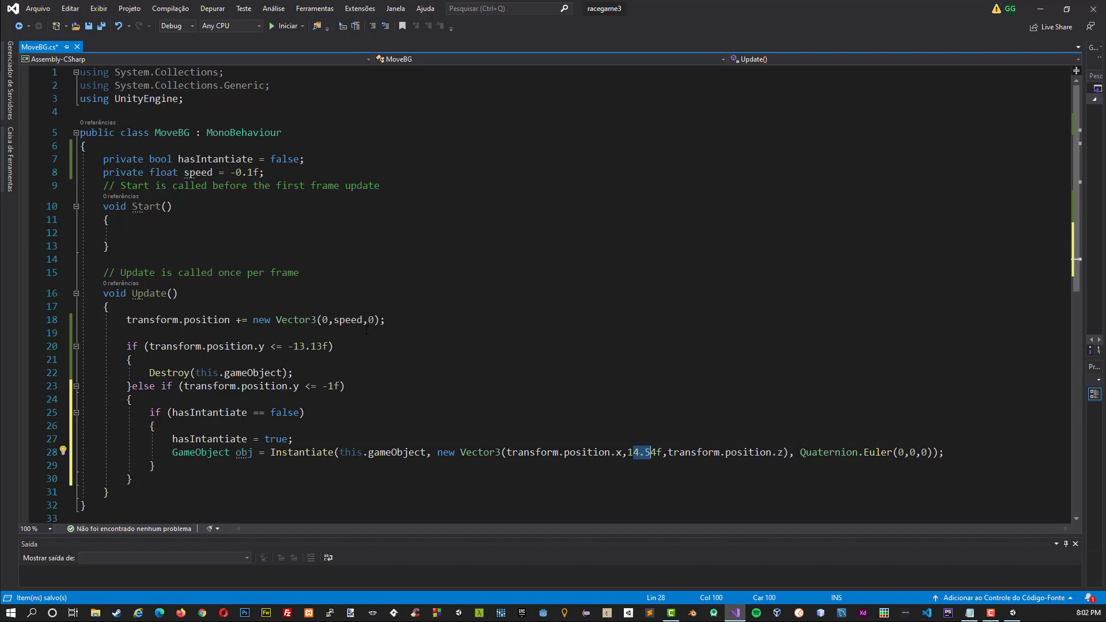
click(366, 331)
key(ctrl+s)
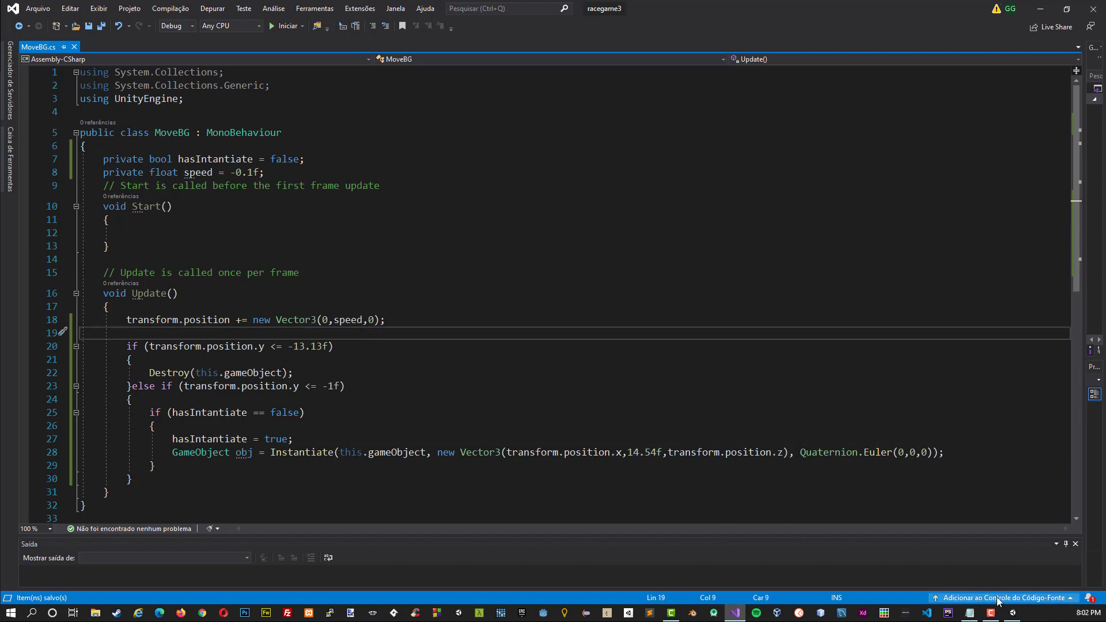
Back in Unity, play the scene to watch the road scroll and spawn bg clones, then stop.
click(1012, 613)
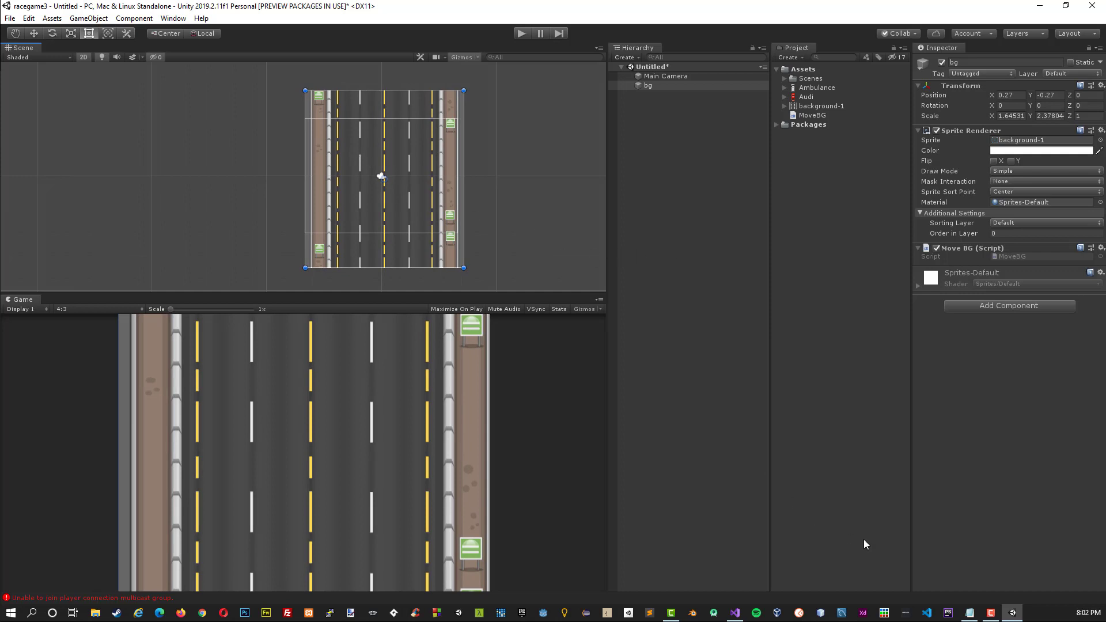
click(734, 612)
click(460, 407)
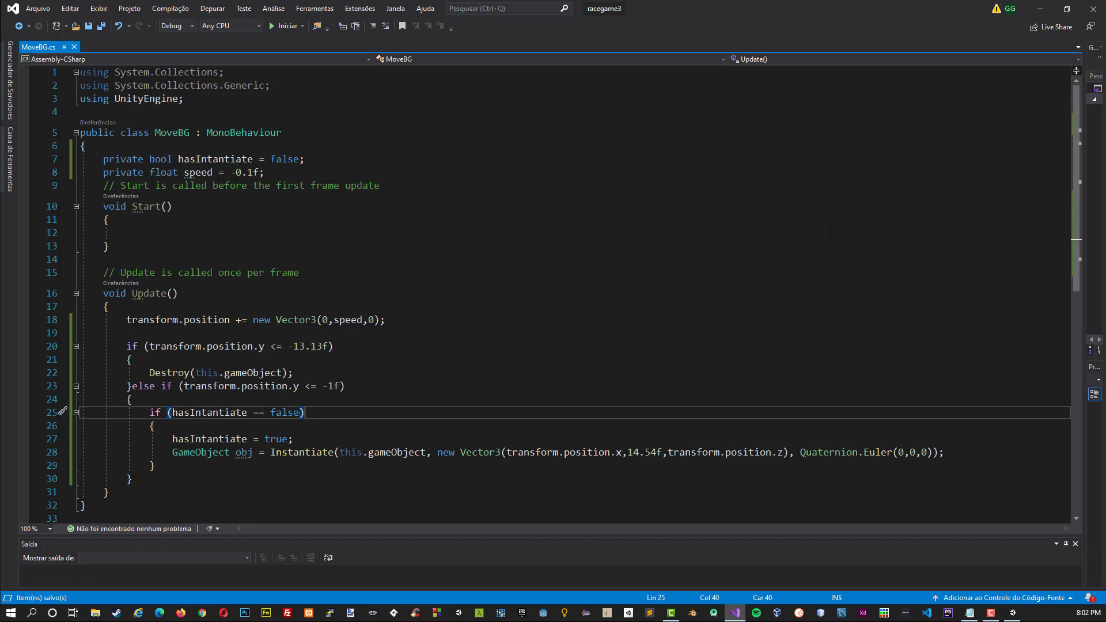
click(1041, 8)
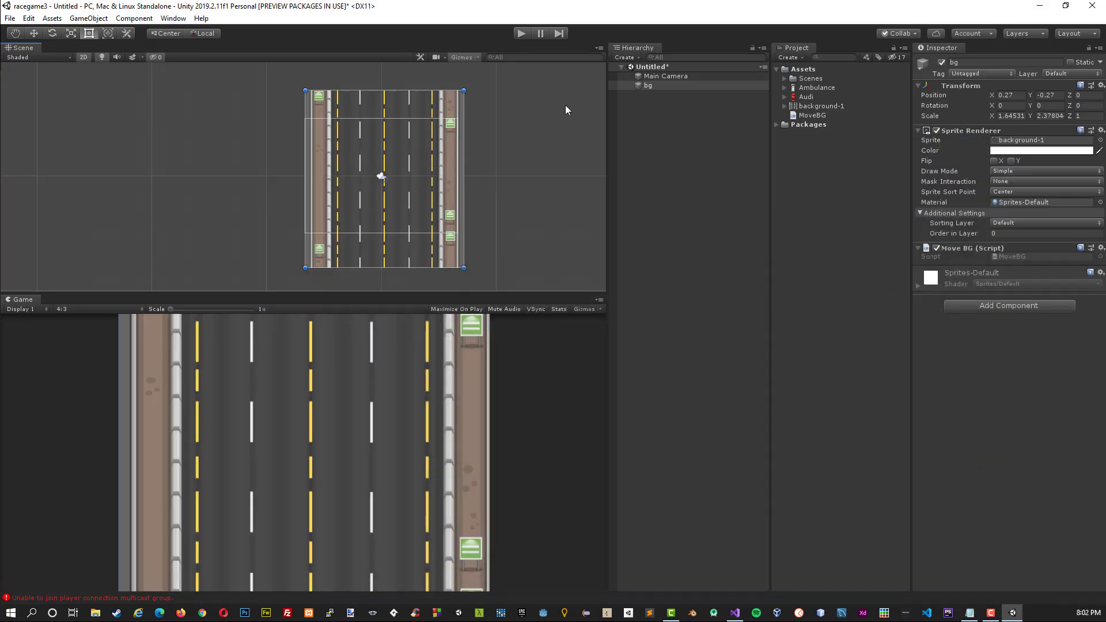
click(521, 32)
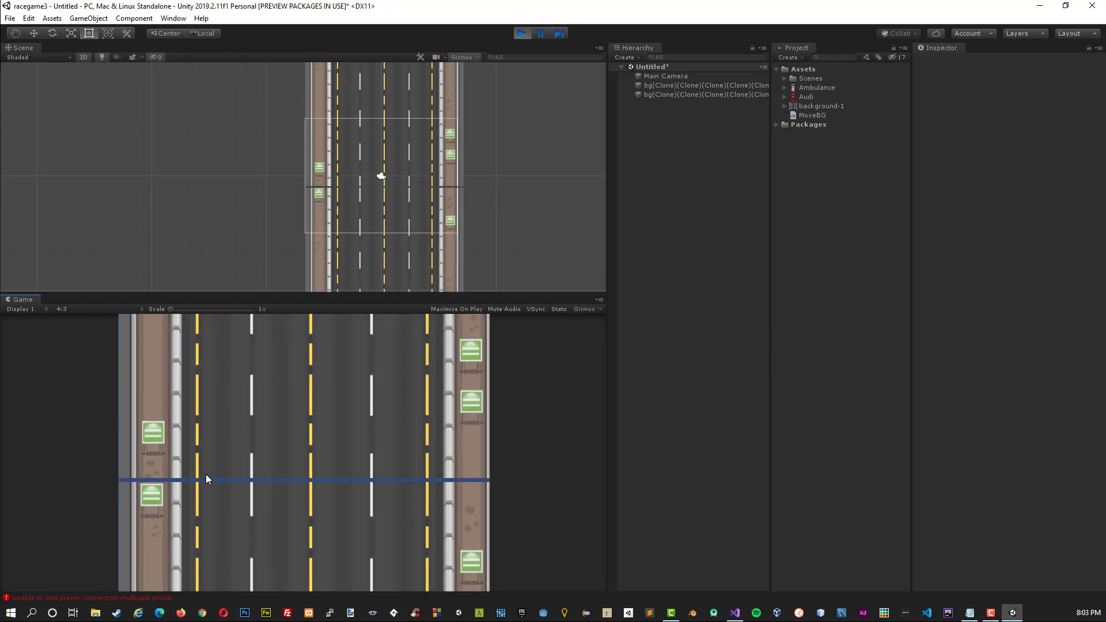
click(522, 33)
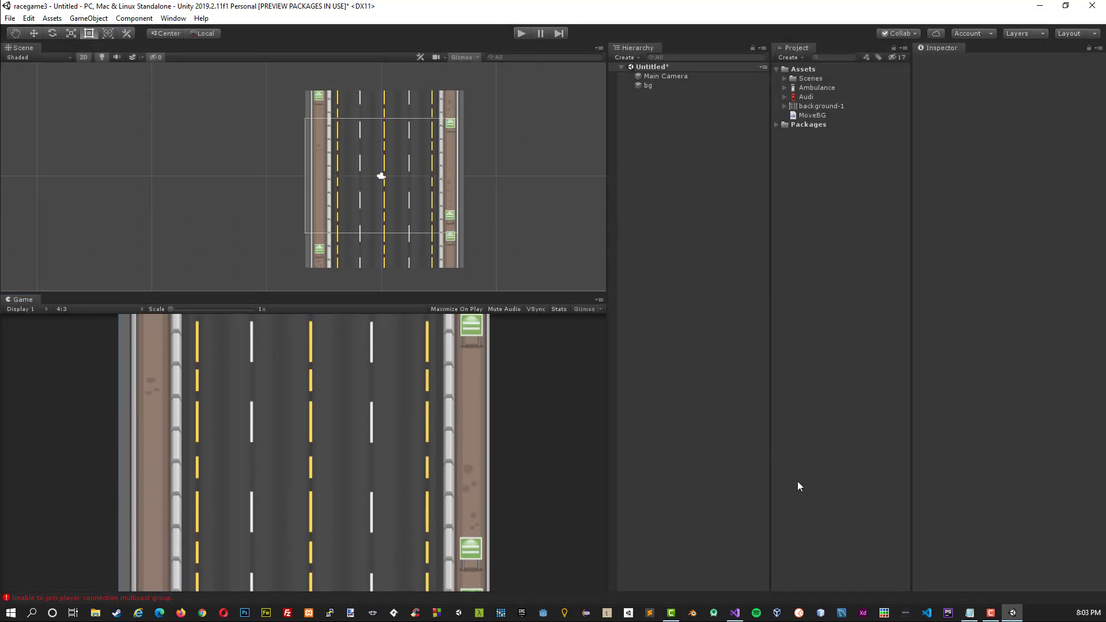
Stretch the bg road sprite taller to fill the view, then play-test and stop the game.
click(312, 109)
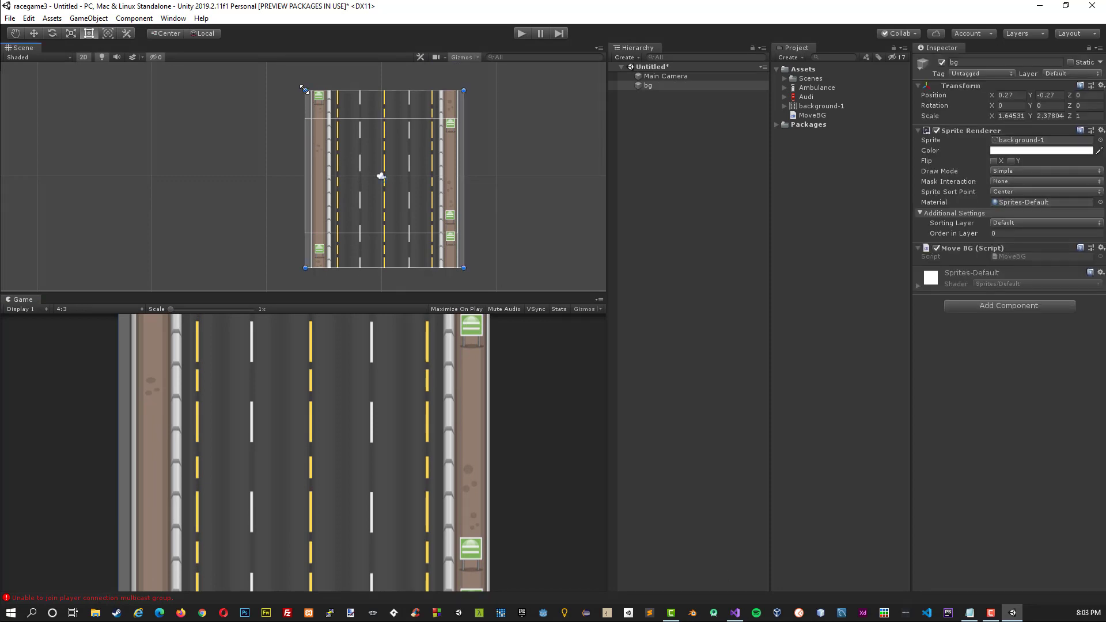
drag(304, 90, 301, 69)
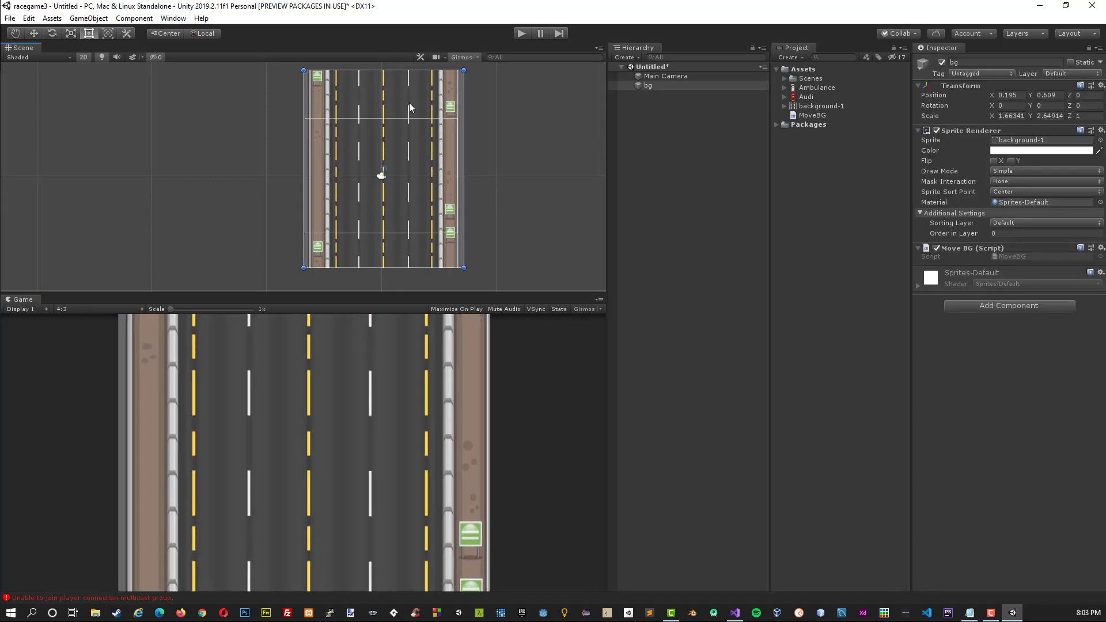
click(521, 34)
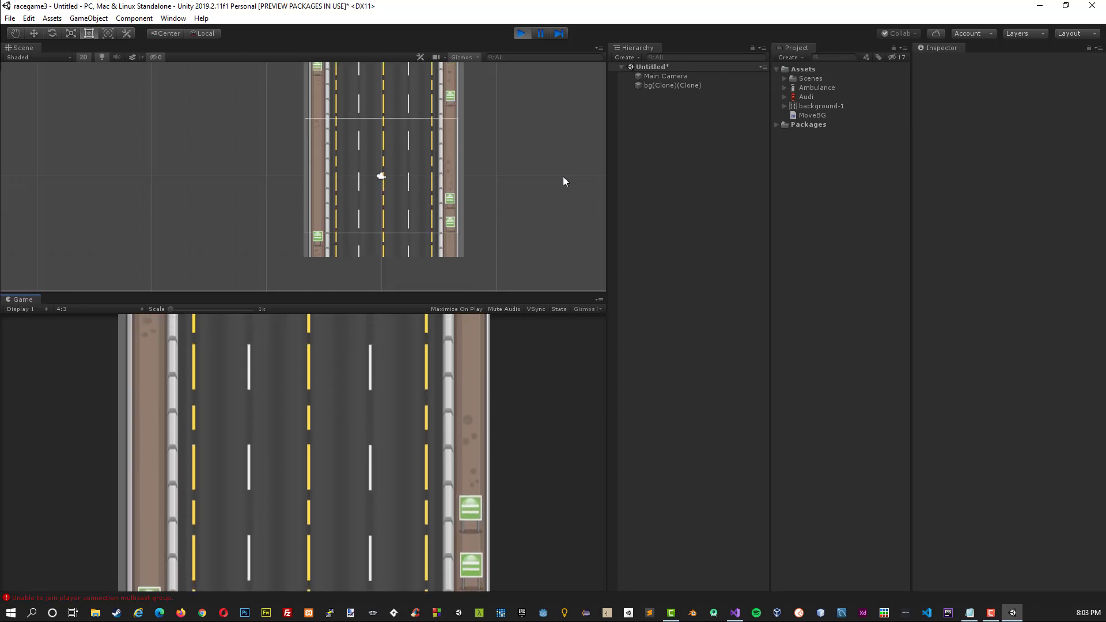
click(520, 33)
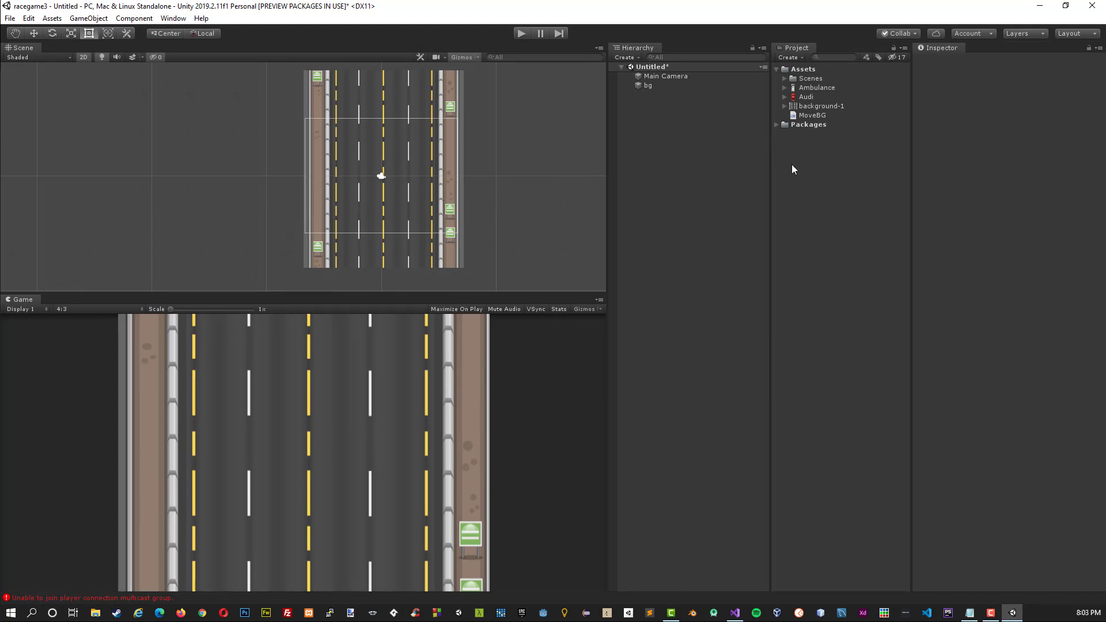
Add the Audi car sprite to the scene with Order in Layer 1 and rename it player.
mouse_move(805, 101)
mouse_down()
mouse_move(375, 220)
mouse_move(382, 230)
mouse_up()
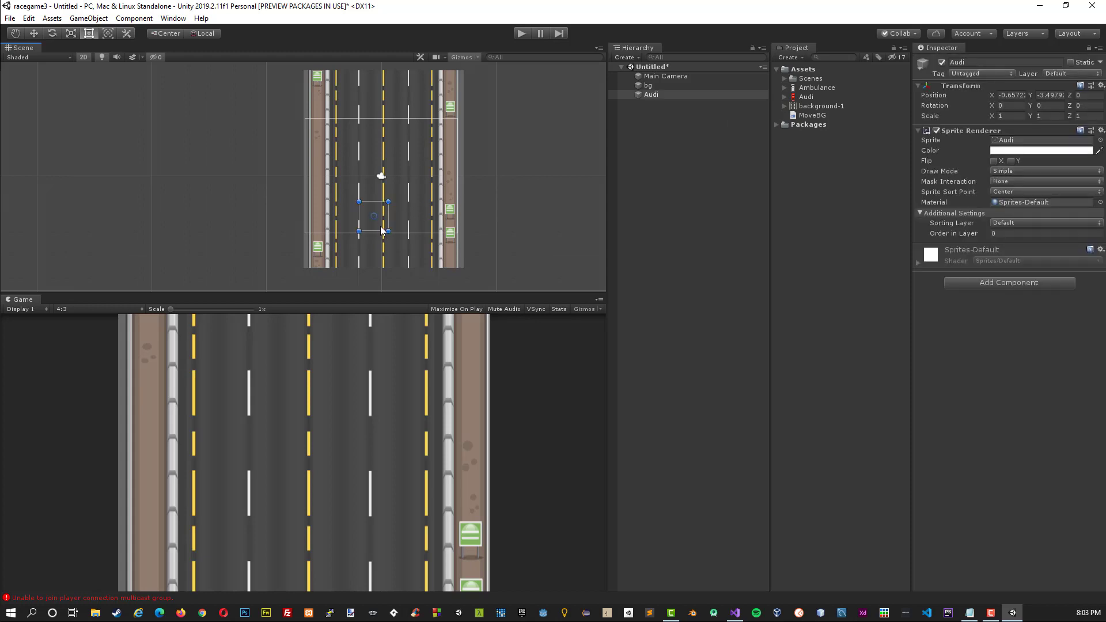
click(669, 94)
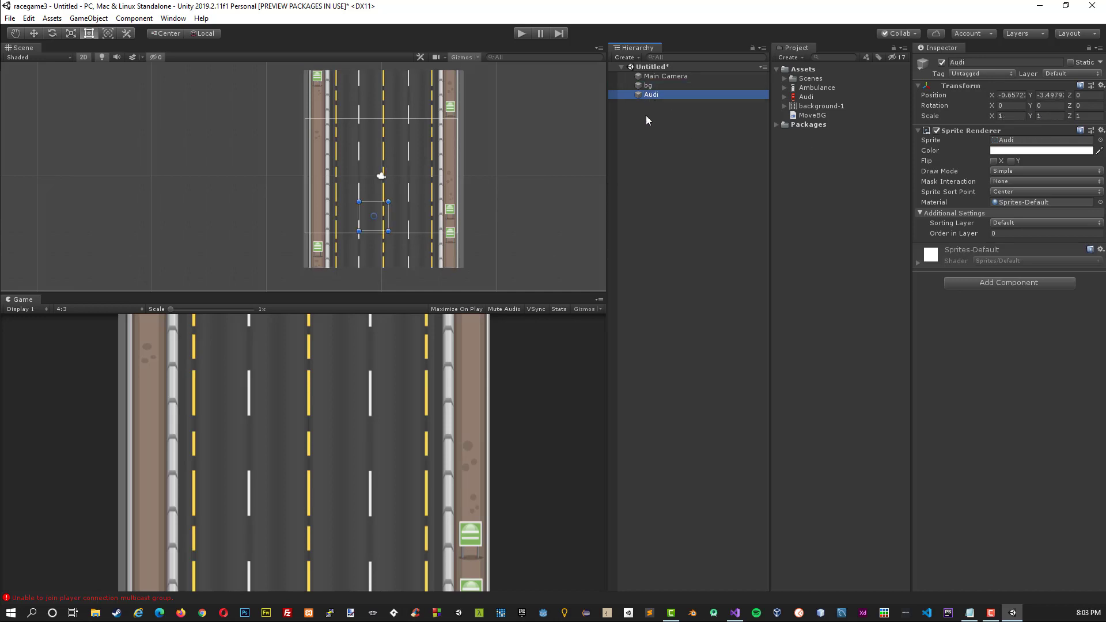
click(1000, 224)
click(946, 240)
click(1001, 237)
text(1)
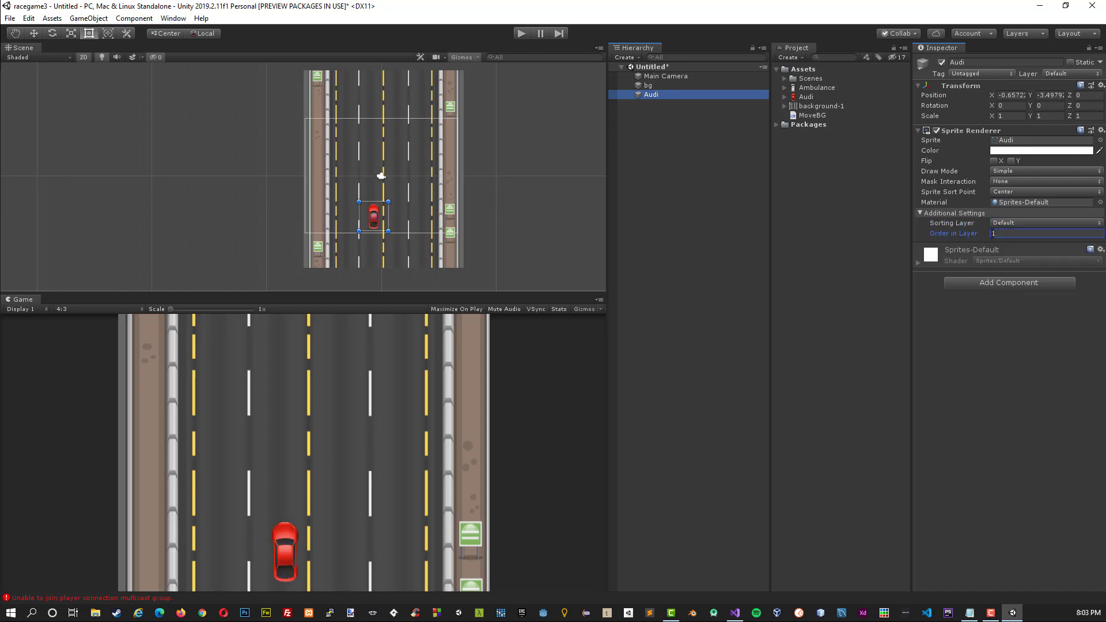
click(501, 343)
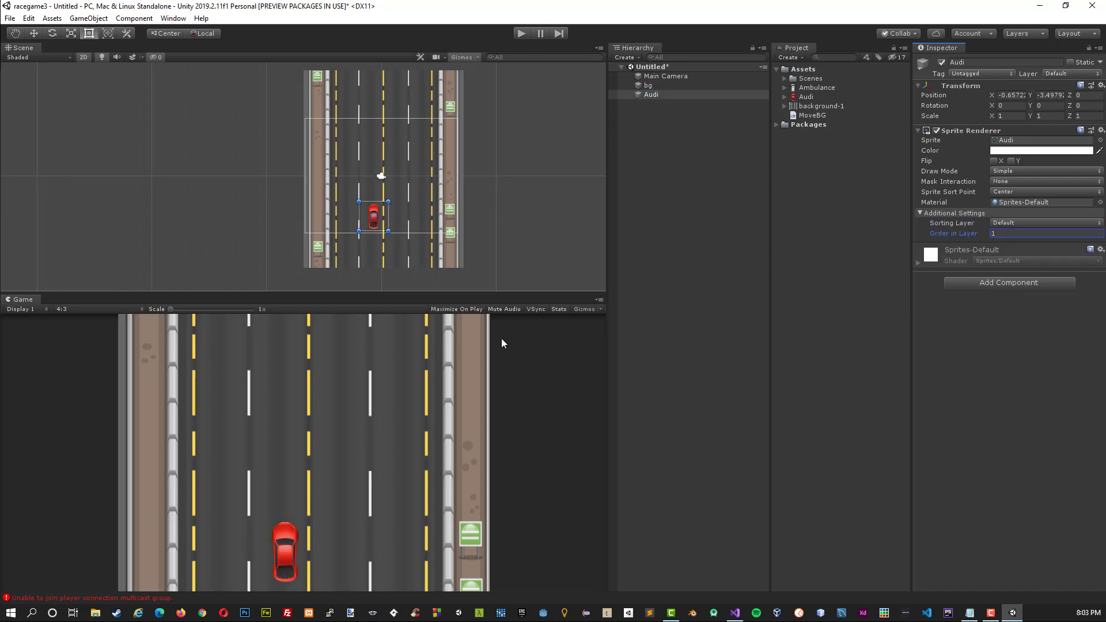
click(655, 95)
click(962, 63)
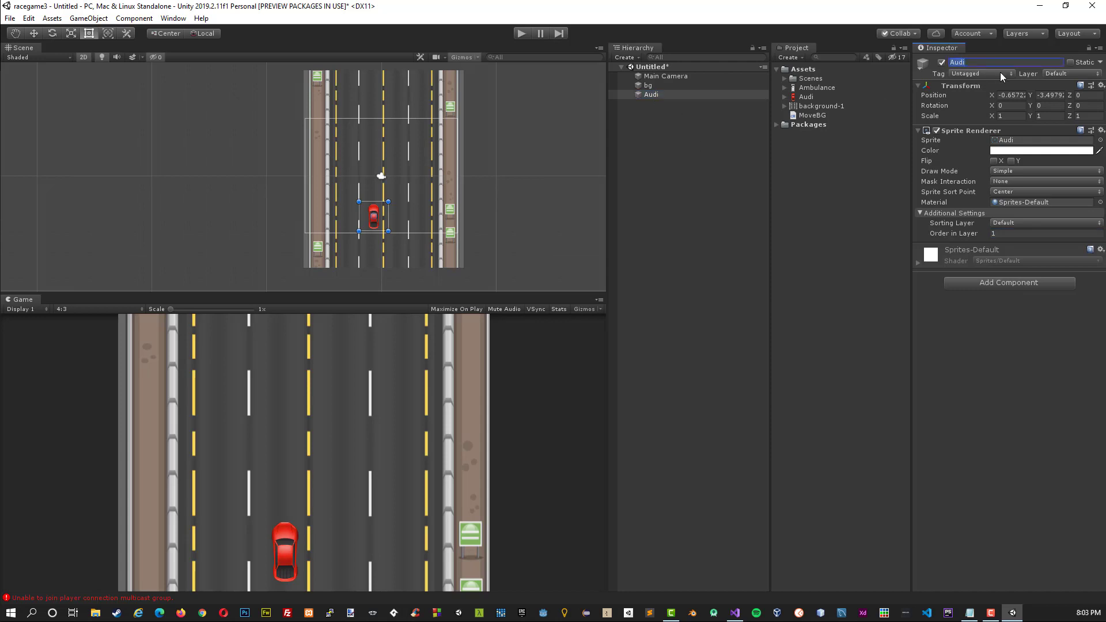
text(Player)
Attach a new MovePlayer script to the car and open it in the code editor.
click(991, 285)
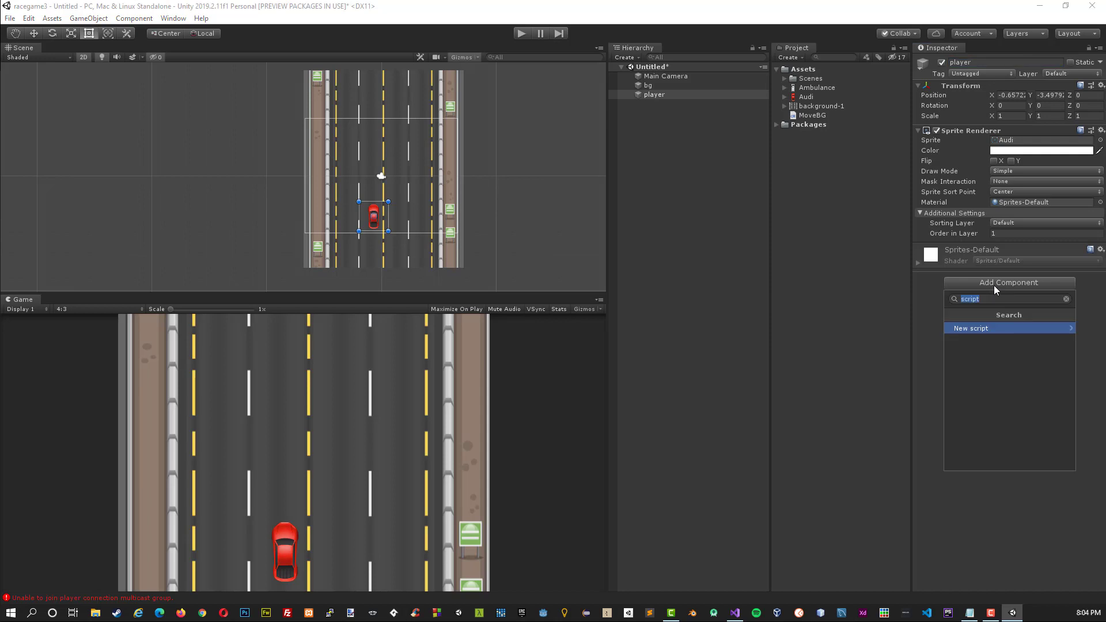
text(script)
key(Return)
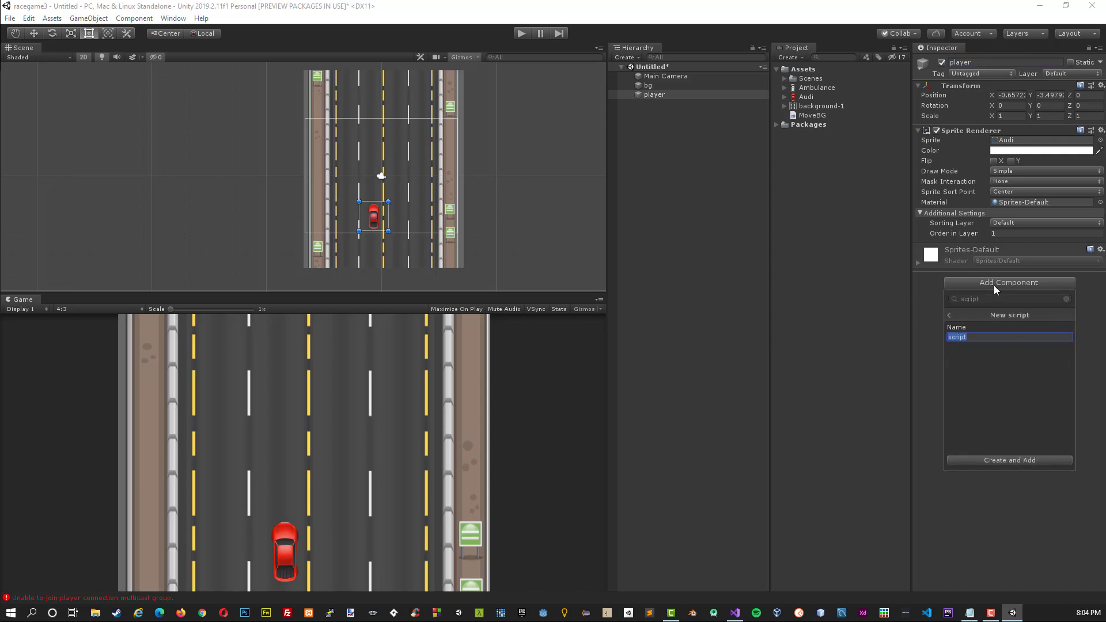
text(MovePlayer)
key(Return)
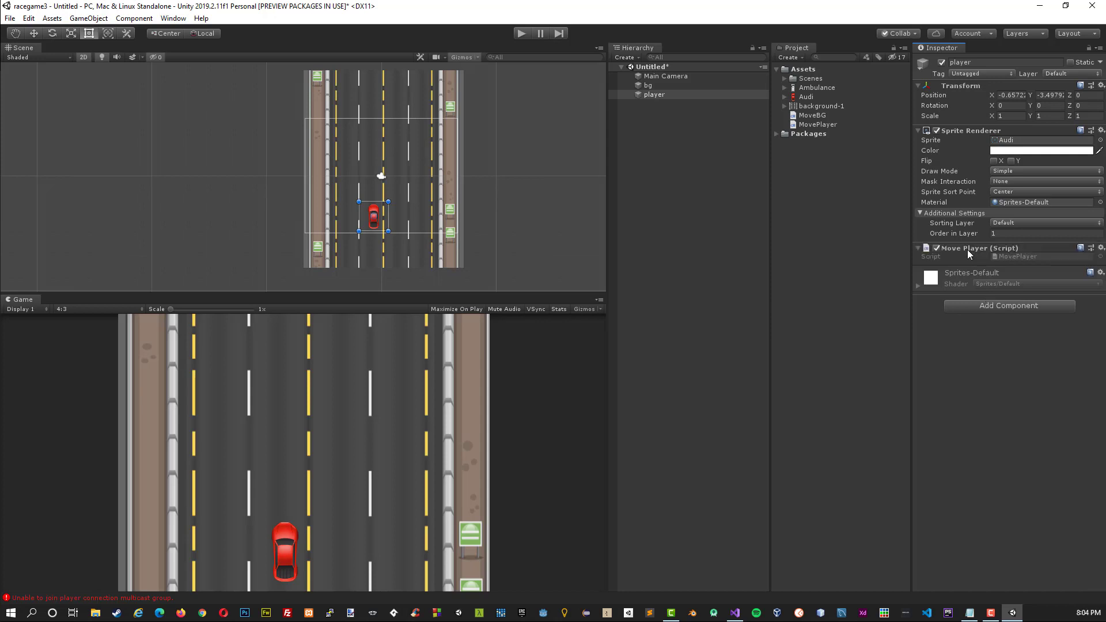
right_click(967, 250)
click(992, 367)
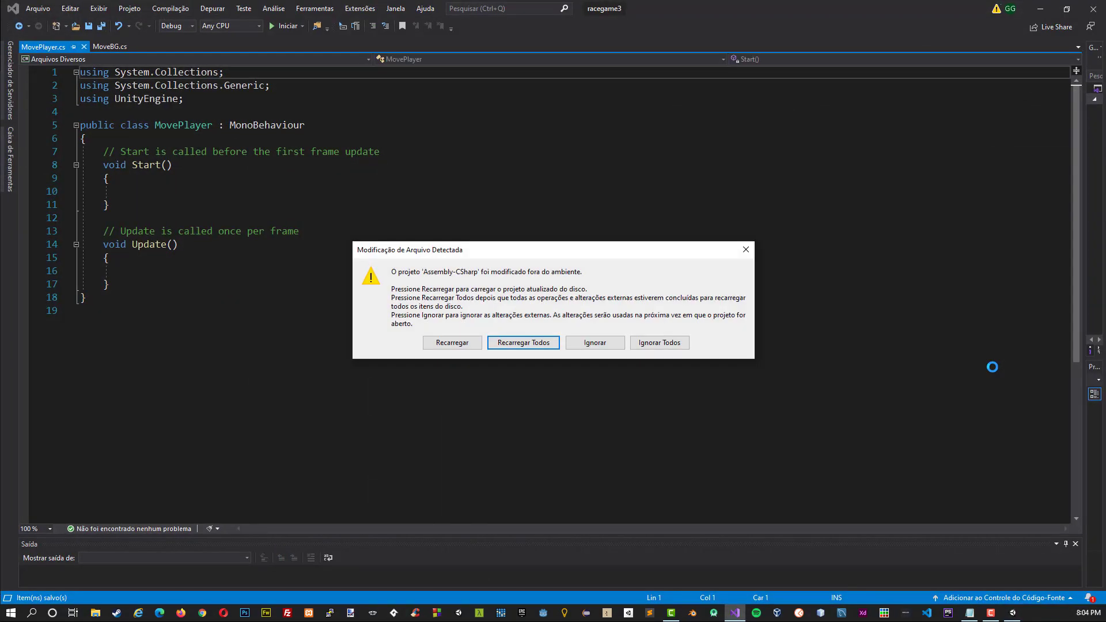
Reload the project and add an if (Input.GetKey("right")) block setting transform.position to Vector3(0.1f,0,0).
click(524, 342)
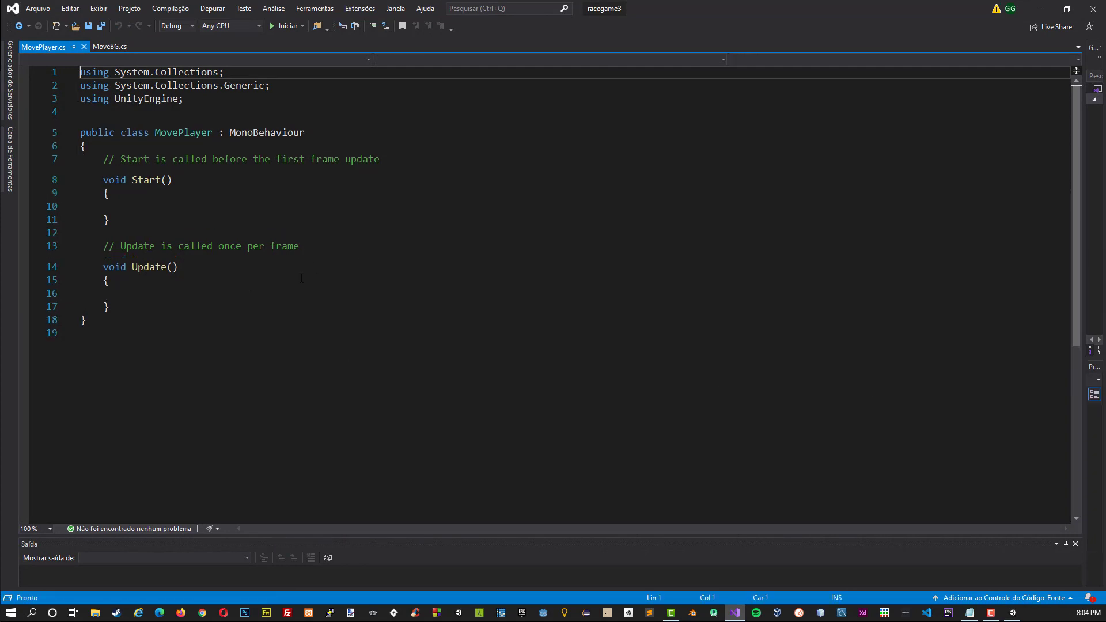
click(276, 291)
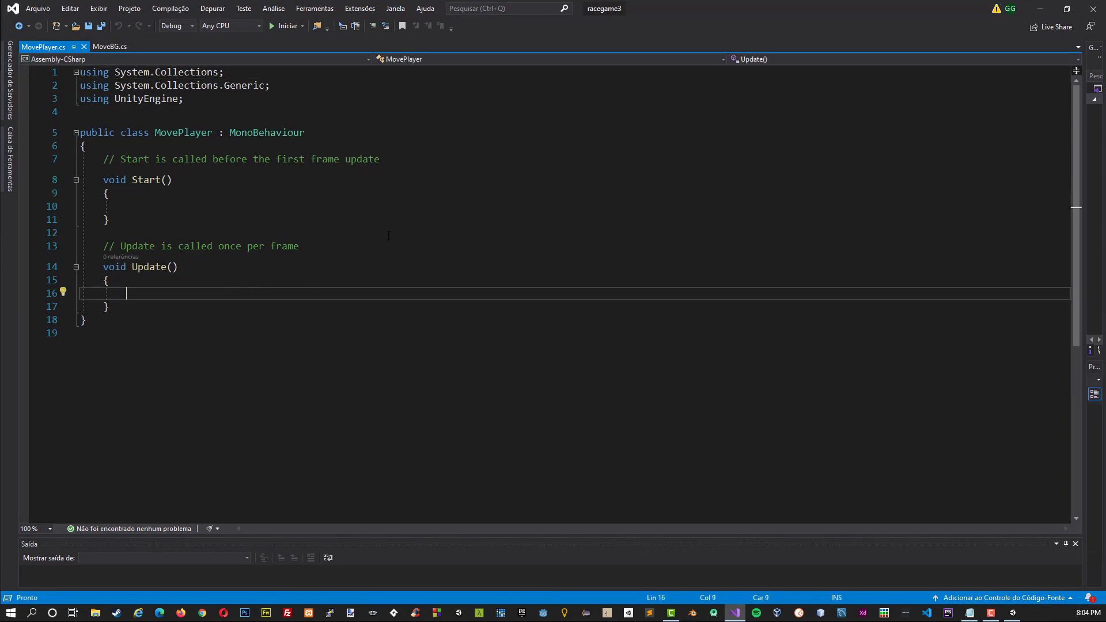
text(if())
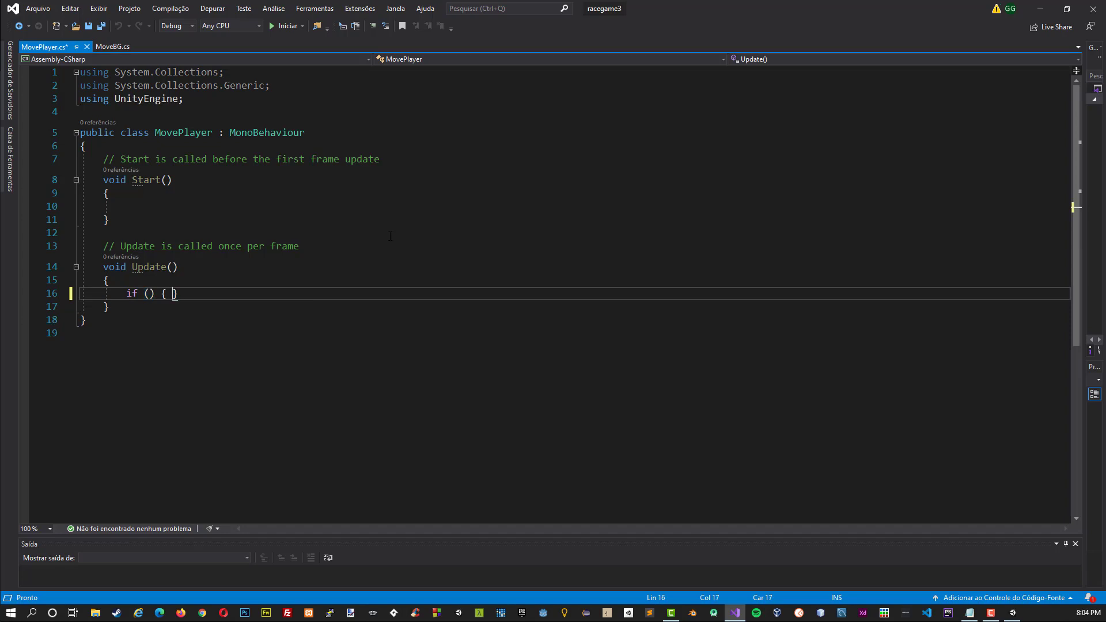
key(Return)
key(Up)
key(Up)
text(nput)
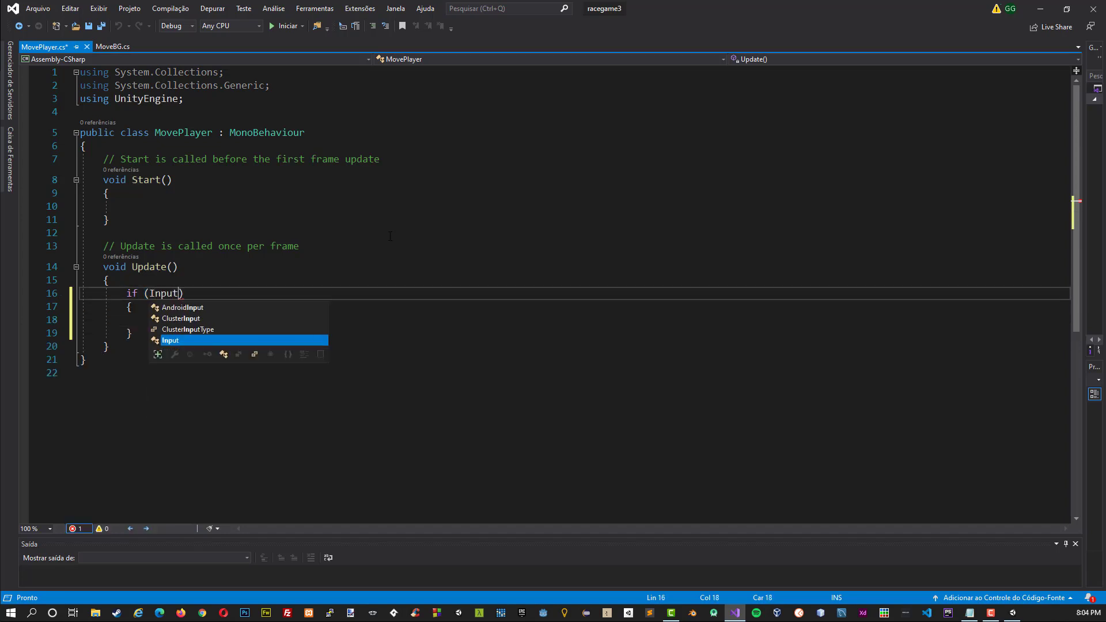
text(.get)
key(Tab)
text((")
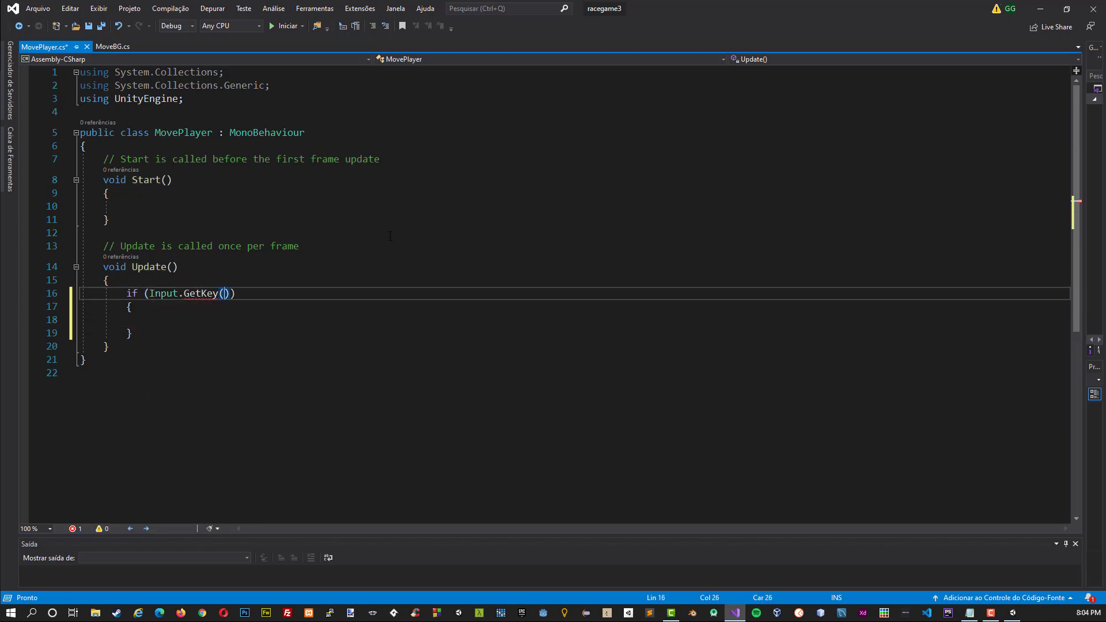
text(right)
key(Down)
key(Down)
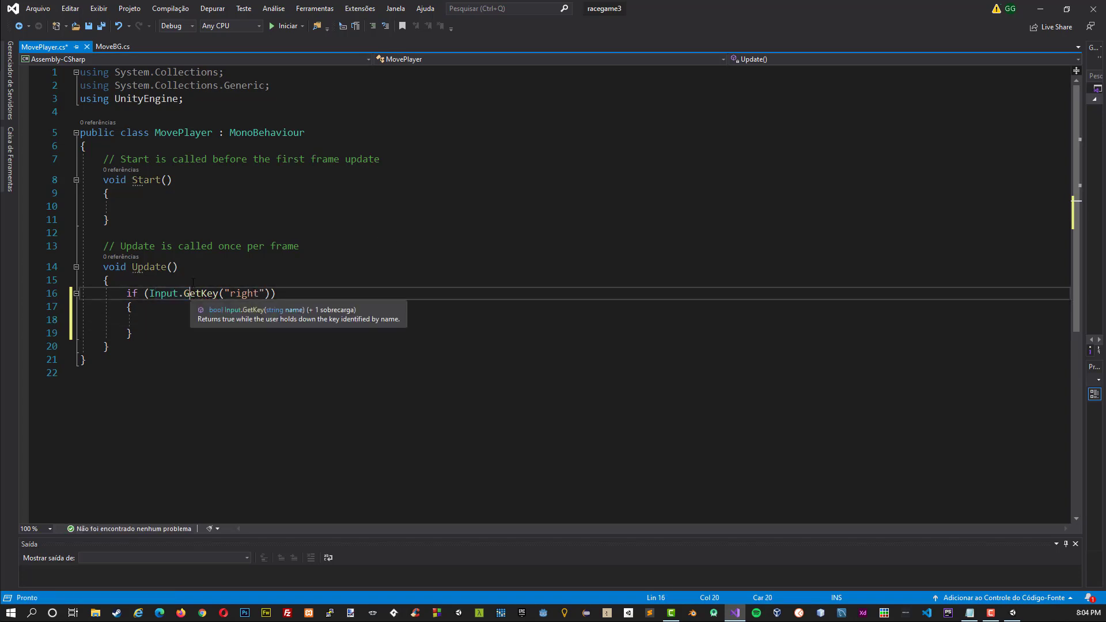
click(190, 294)
key(Down)
key(Down)
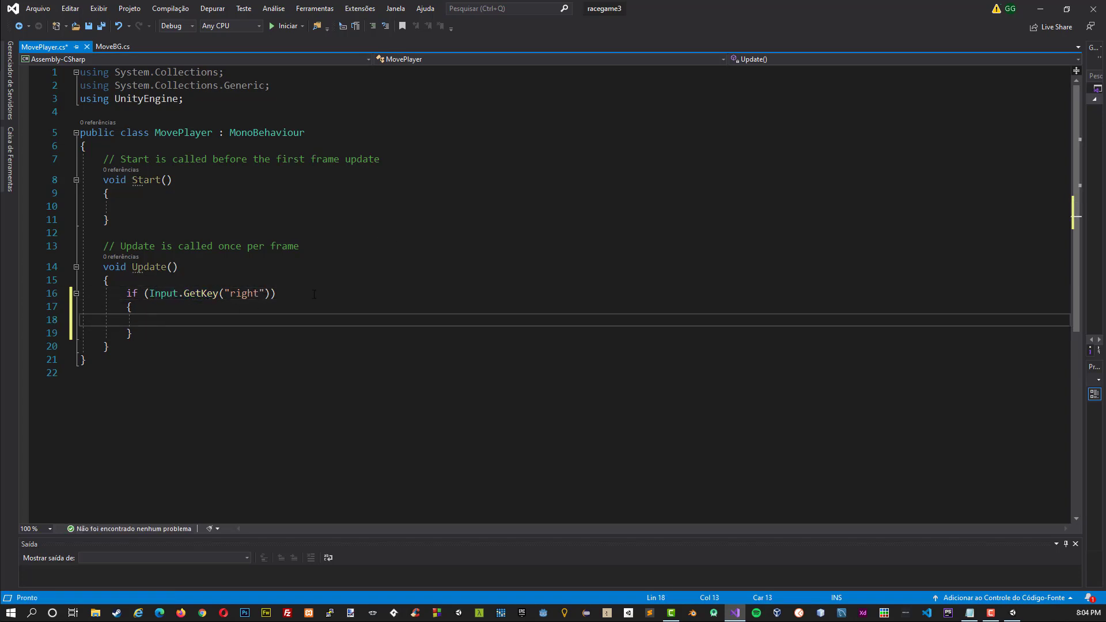
text(ansf)
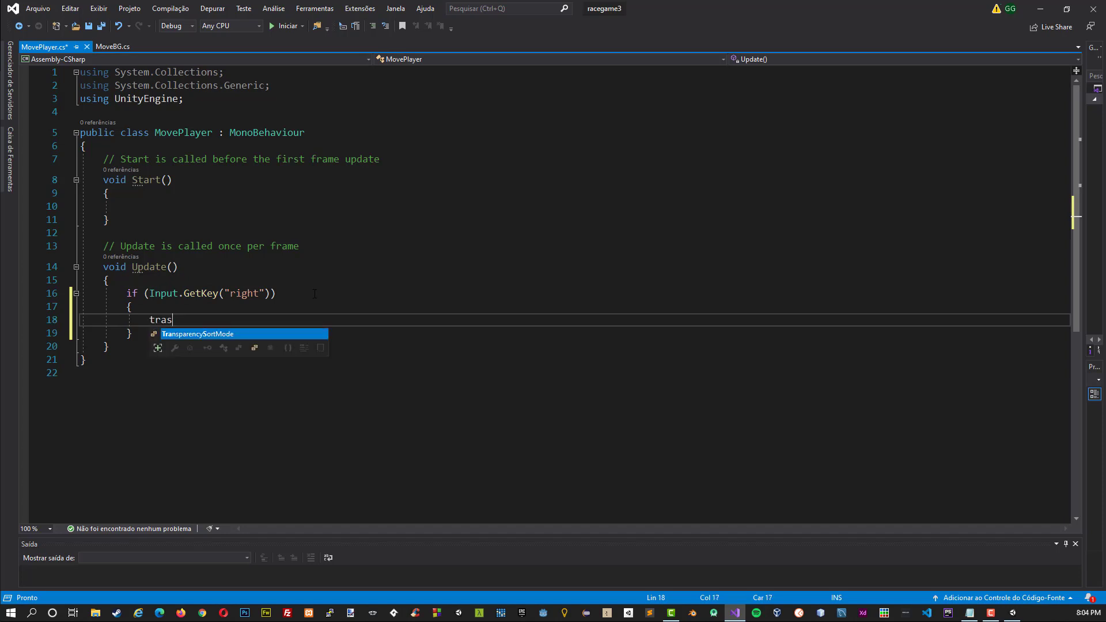
text(orm.position)
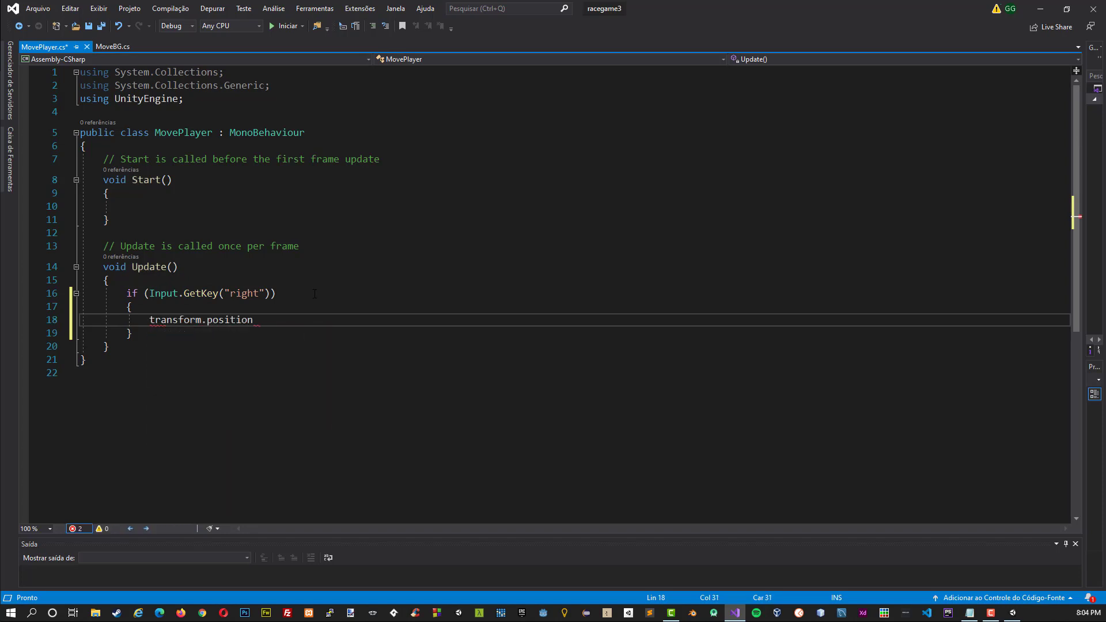
text( = new Vector)
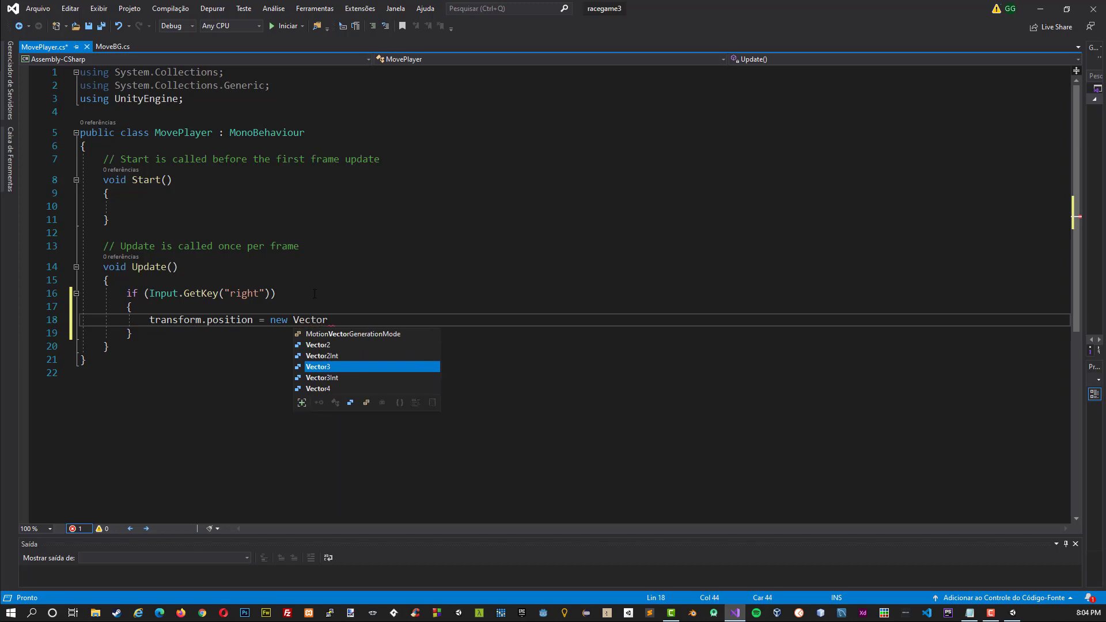
text(3())
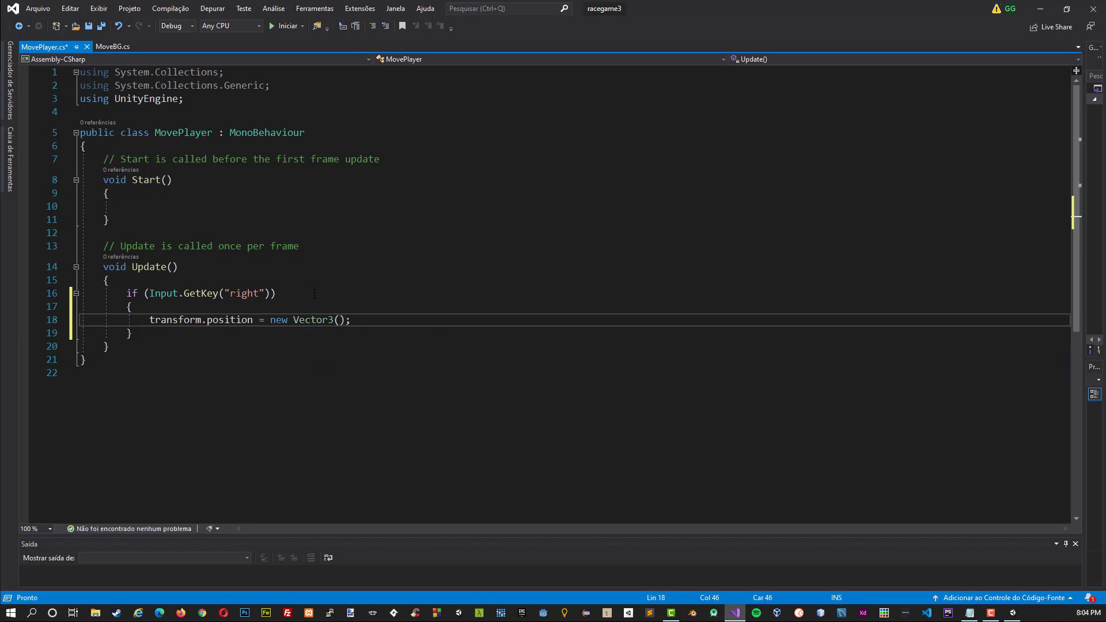
text(0.1f,)
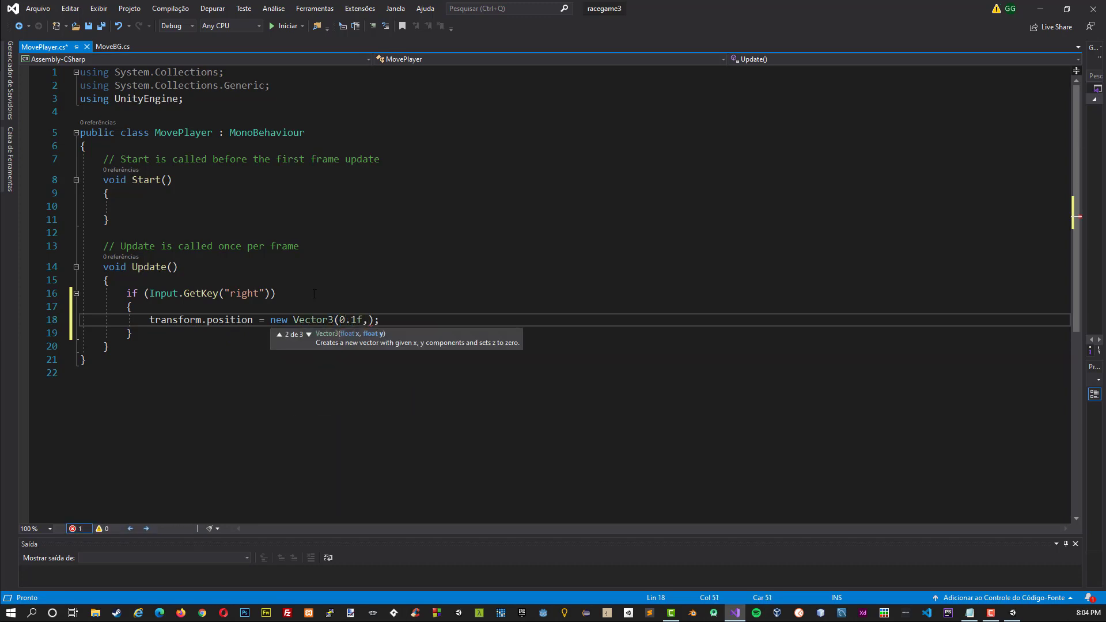
text(0,0)
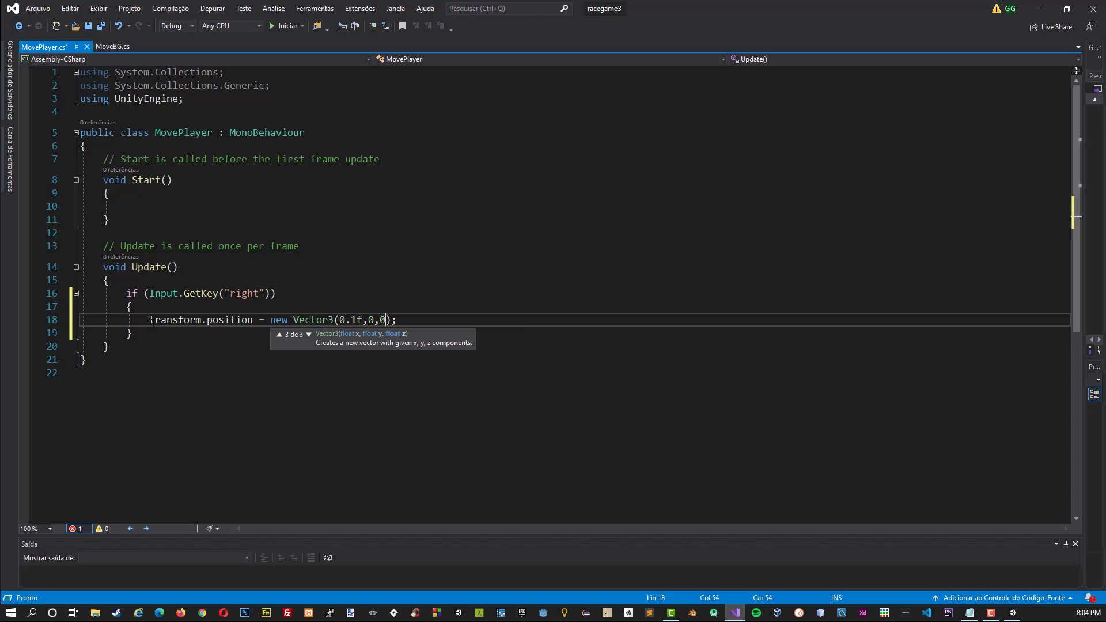
Add an else-if "left" branch with the copied position line negated to -0.1f, and save.
key(Down)
text(else if)
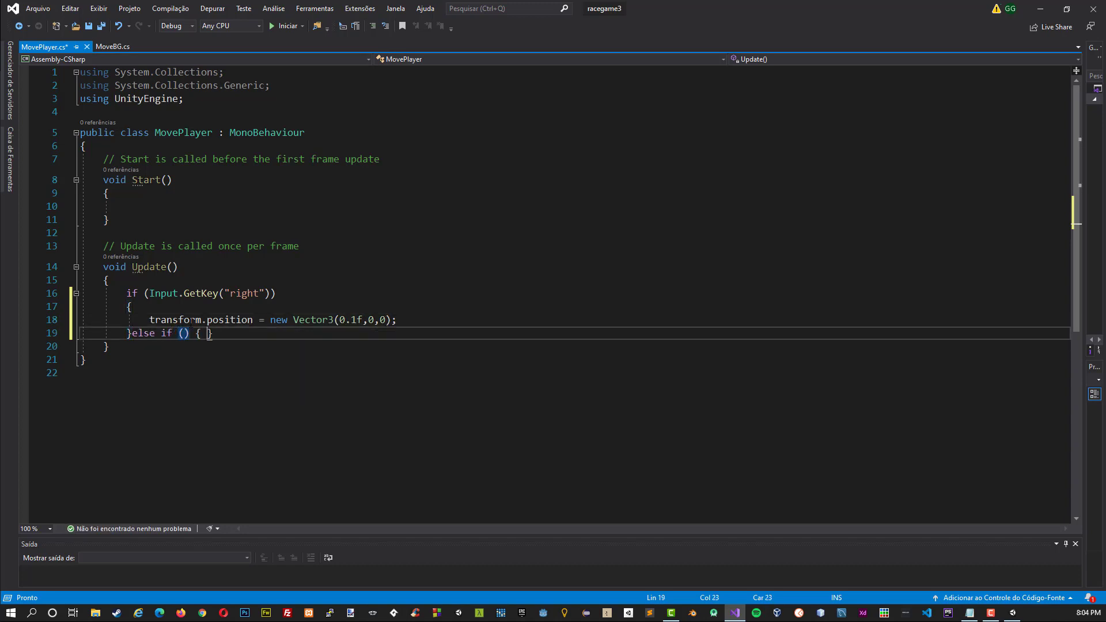
key(Return)
key(Up)
key(Up)
key(Down)
key(End)
key(Left)
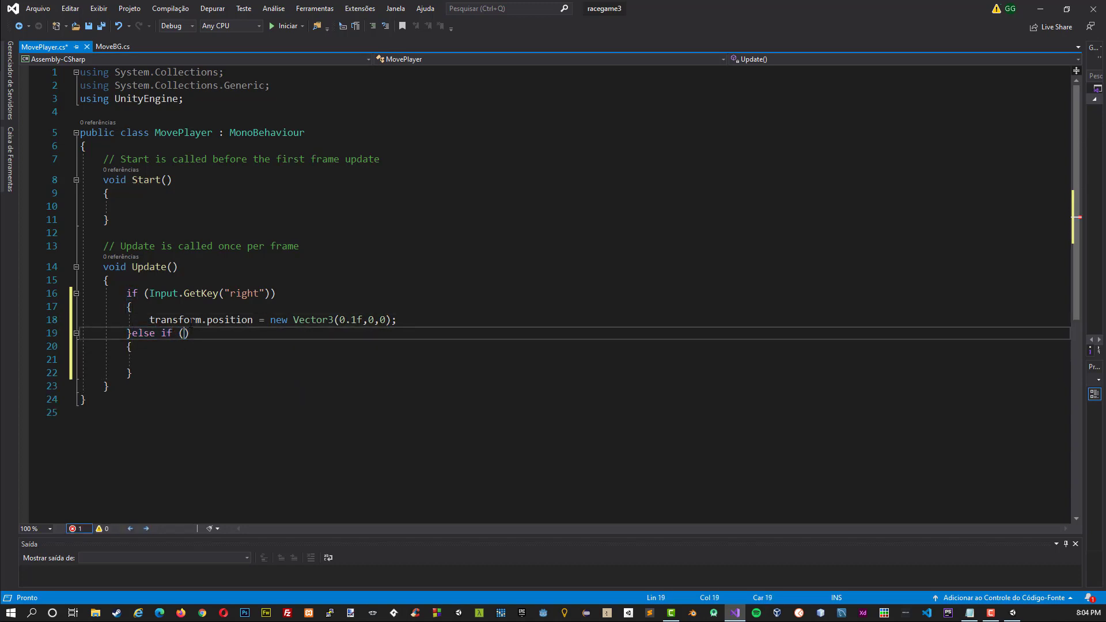
text(nput.GetKey()
text("left)
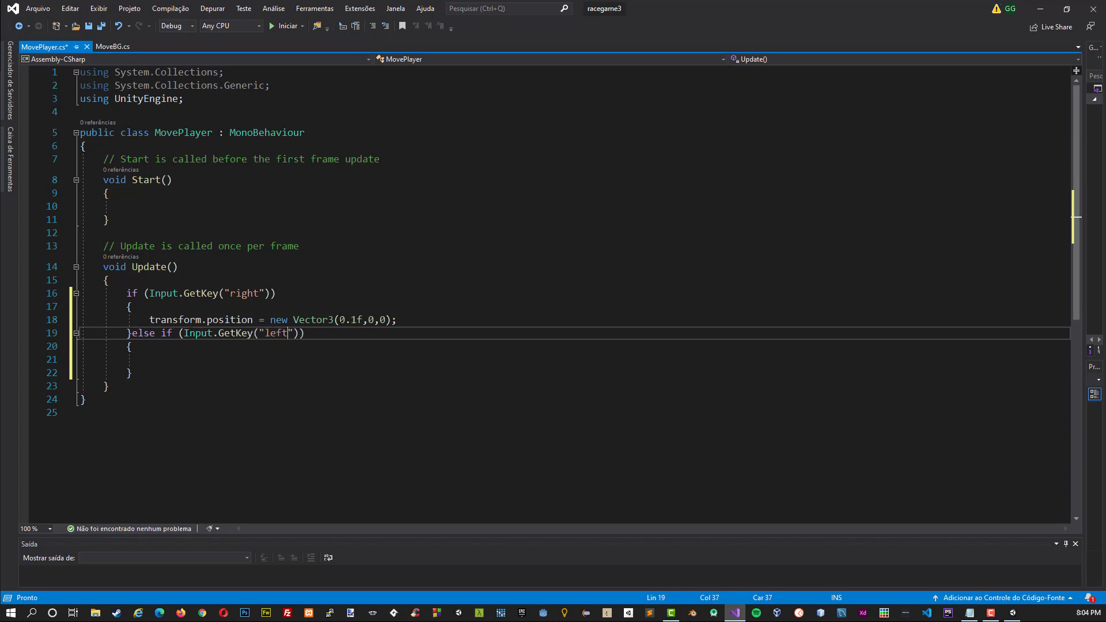
drag(397, 320, 150, 320)
key(ctrl+c)
click(160, 362)
key(ctrl+v)
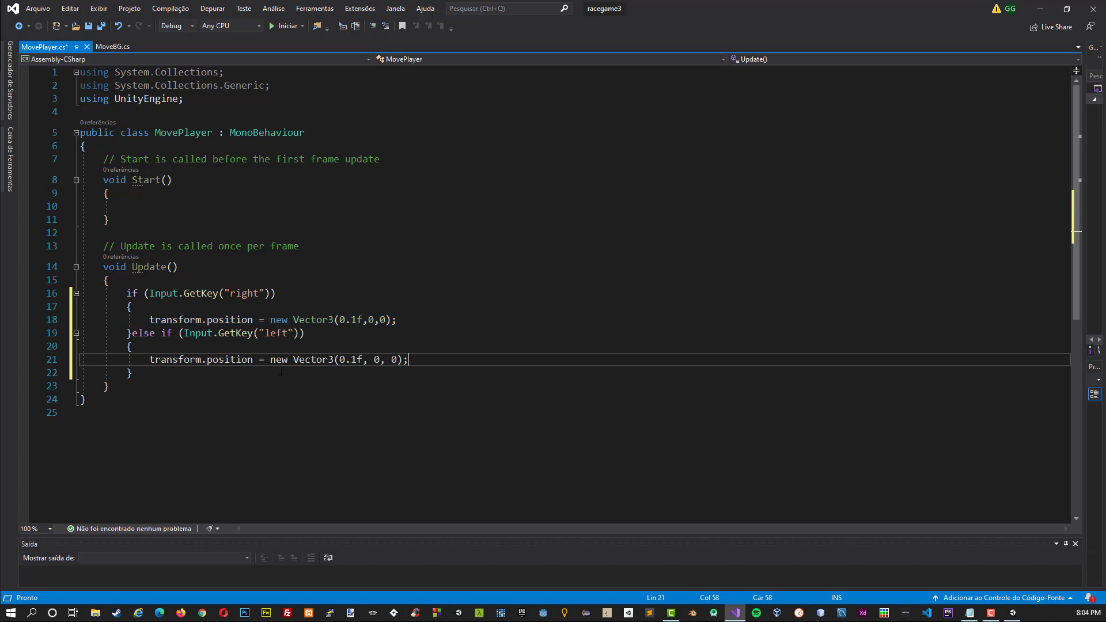
text(-)
key(ctrl+s)
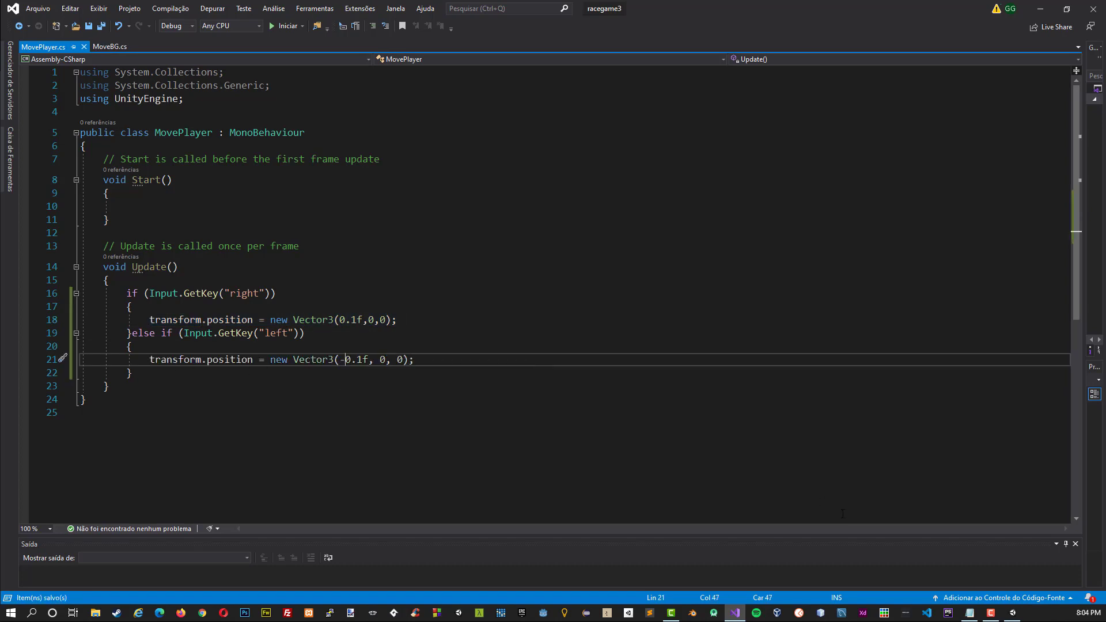
Play-test the game in Unity, steering the car left and right, then stop.
click(1013, 613)
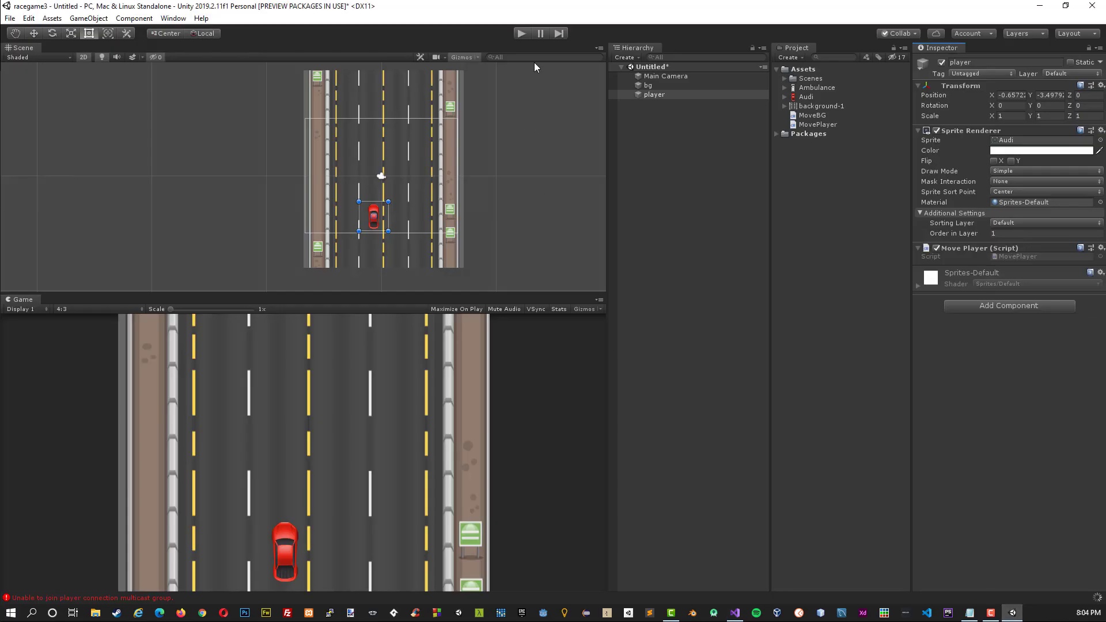
click(522, 33)
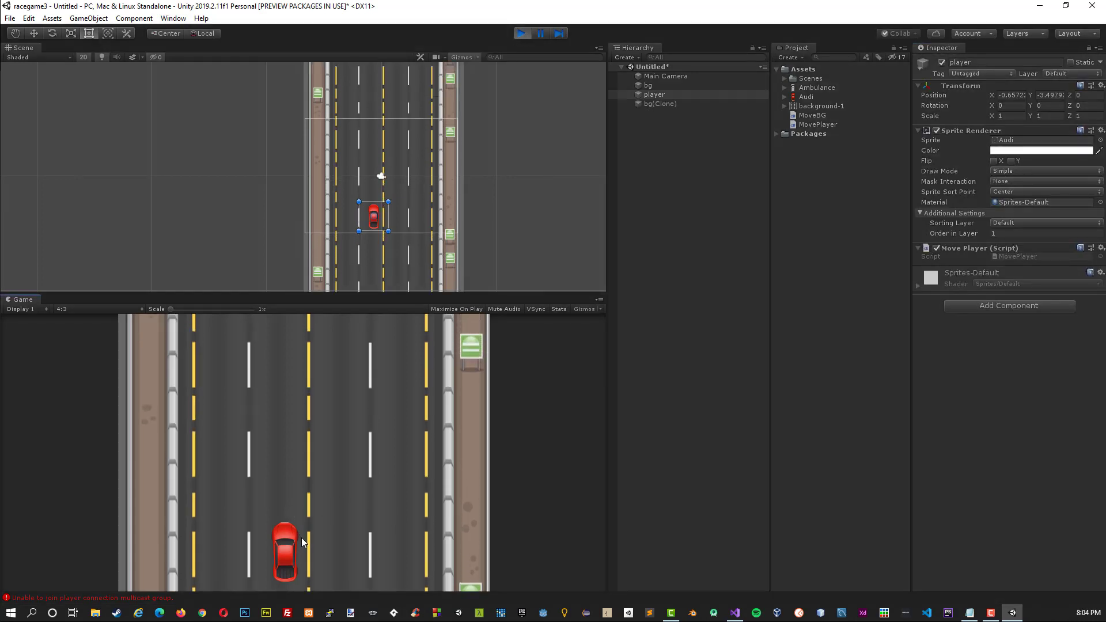
key(Left)
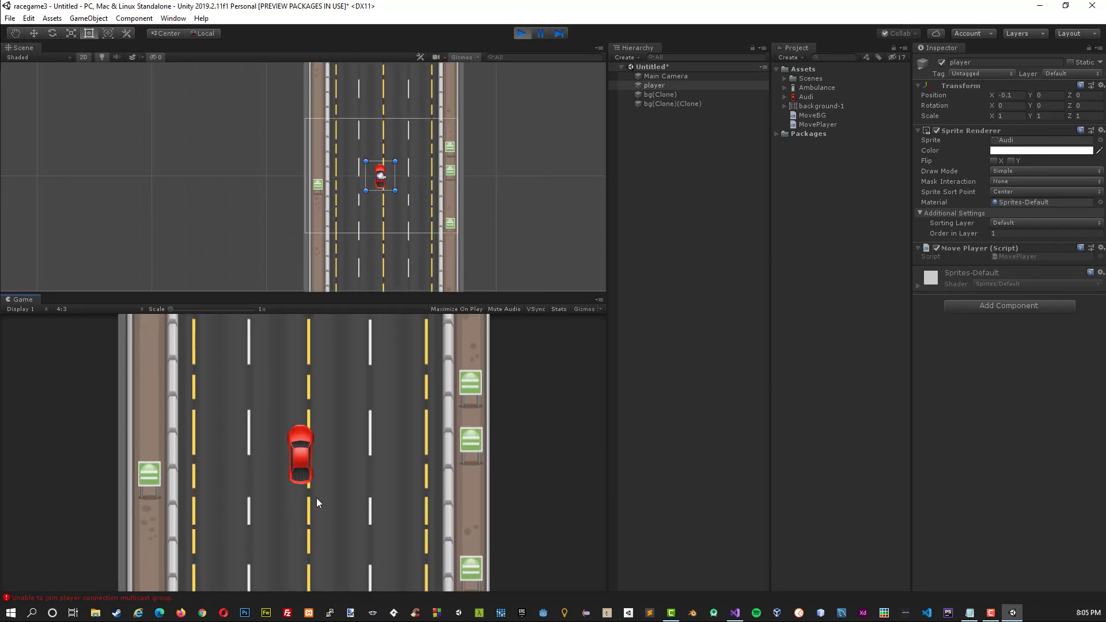
key(Right)
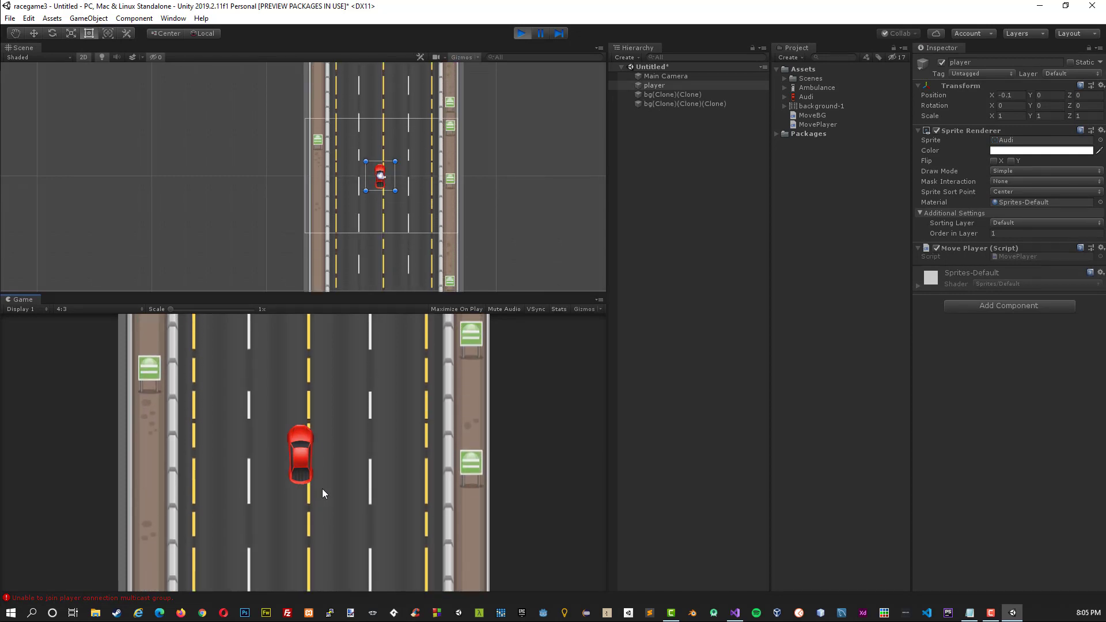
key(Left)
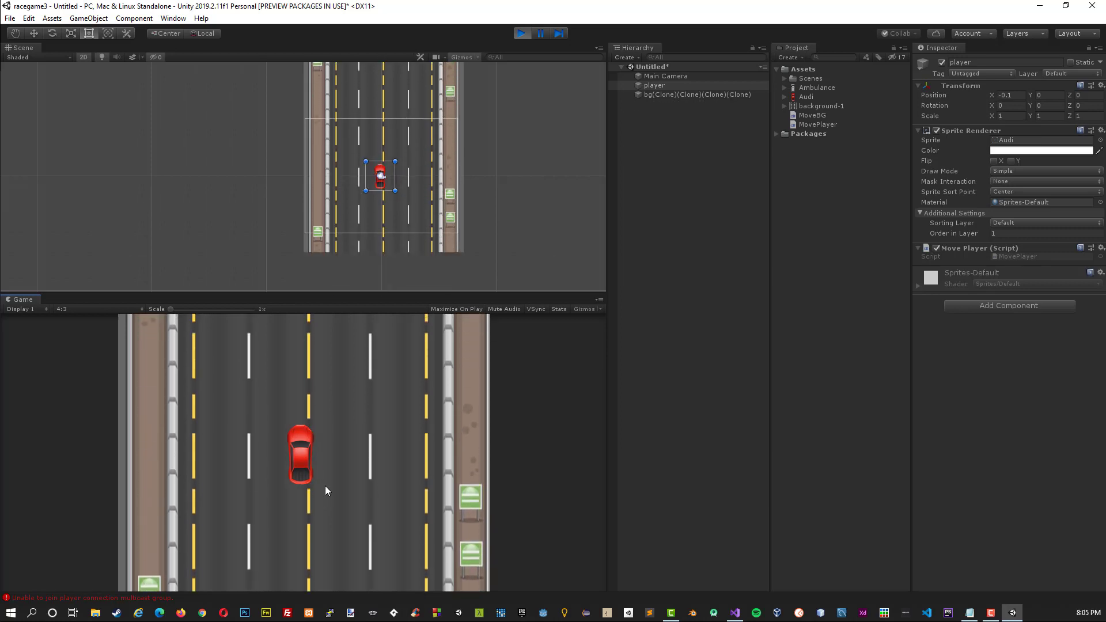
click(524, 38)
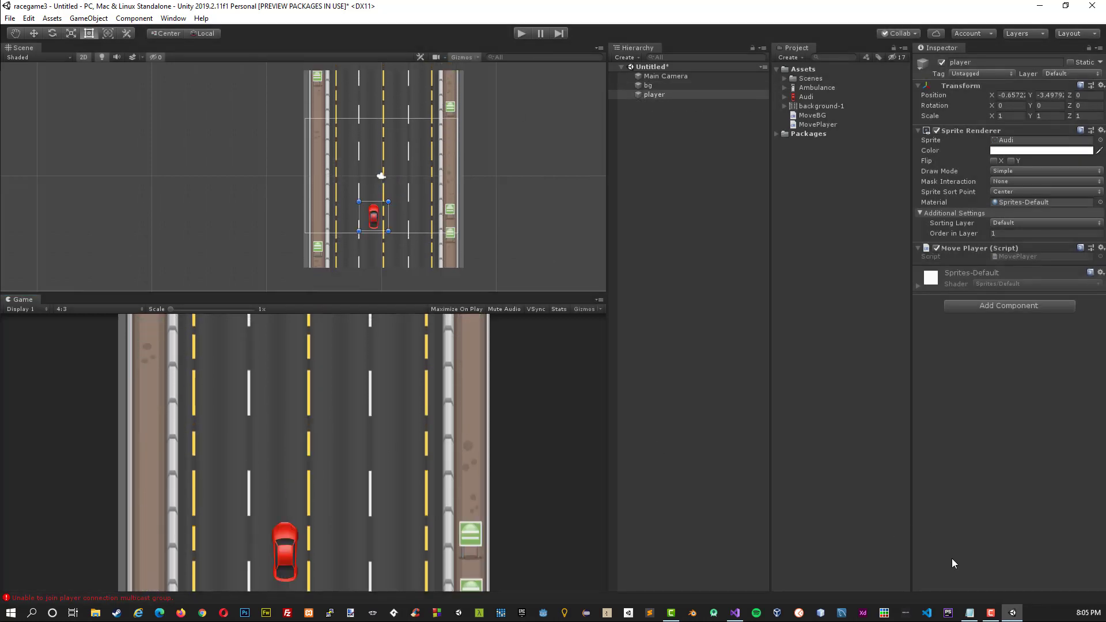
Change '=' to '+=' on lines 18 and 21 of MovePlayer.cs and save.
click(745, 613)
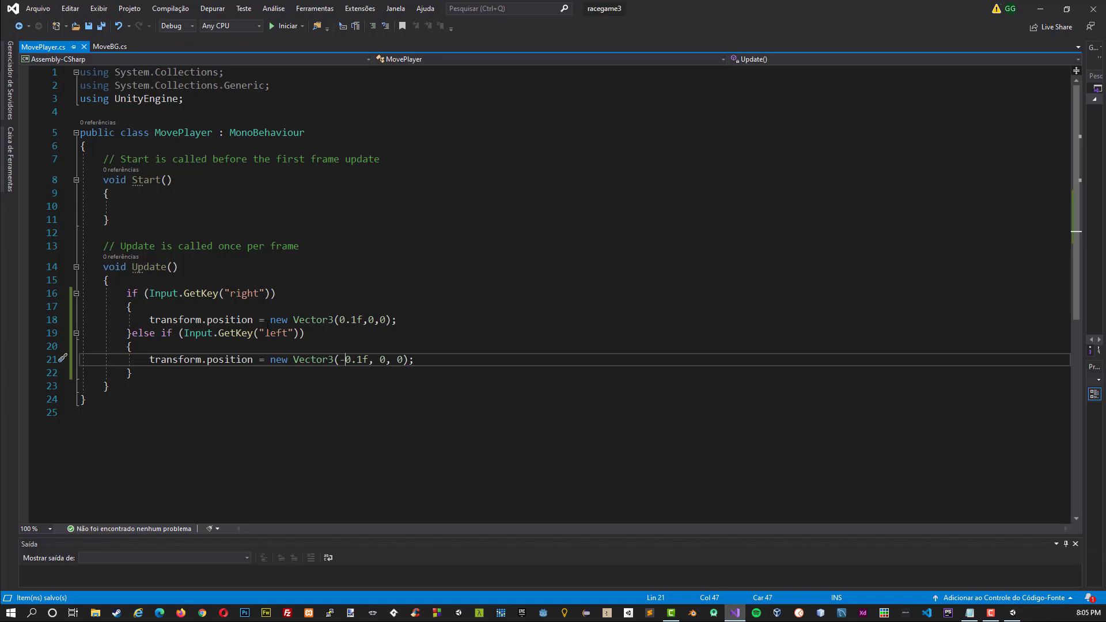
click(258, 320)
text(+)
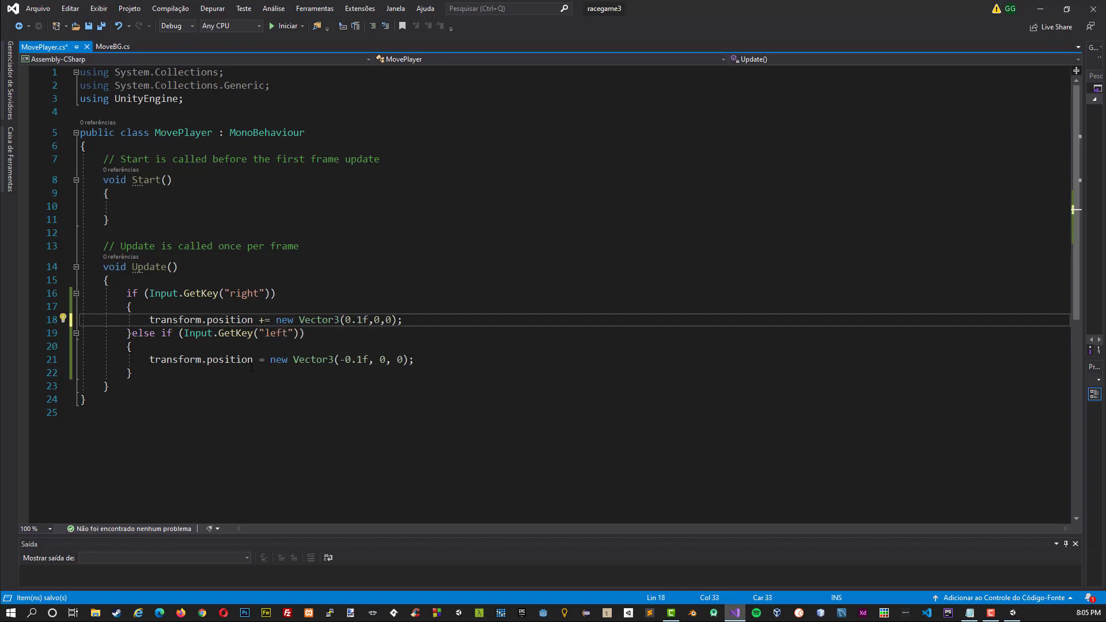
click(258, 360)
text(+)
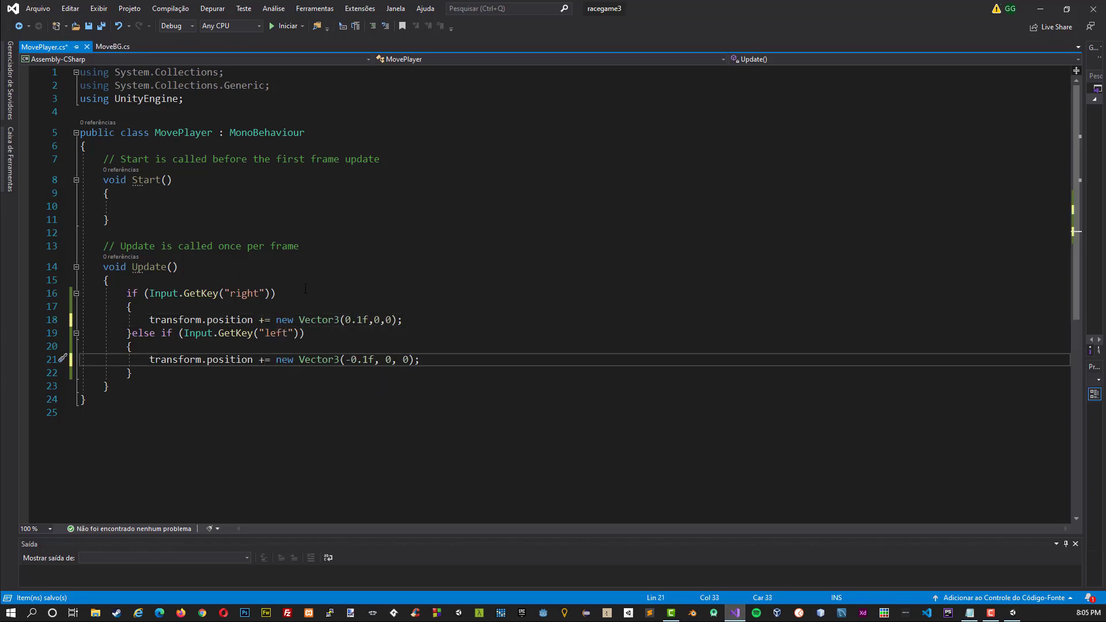
key(ctrl+s)
click(1019, 618)
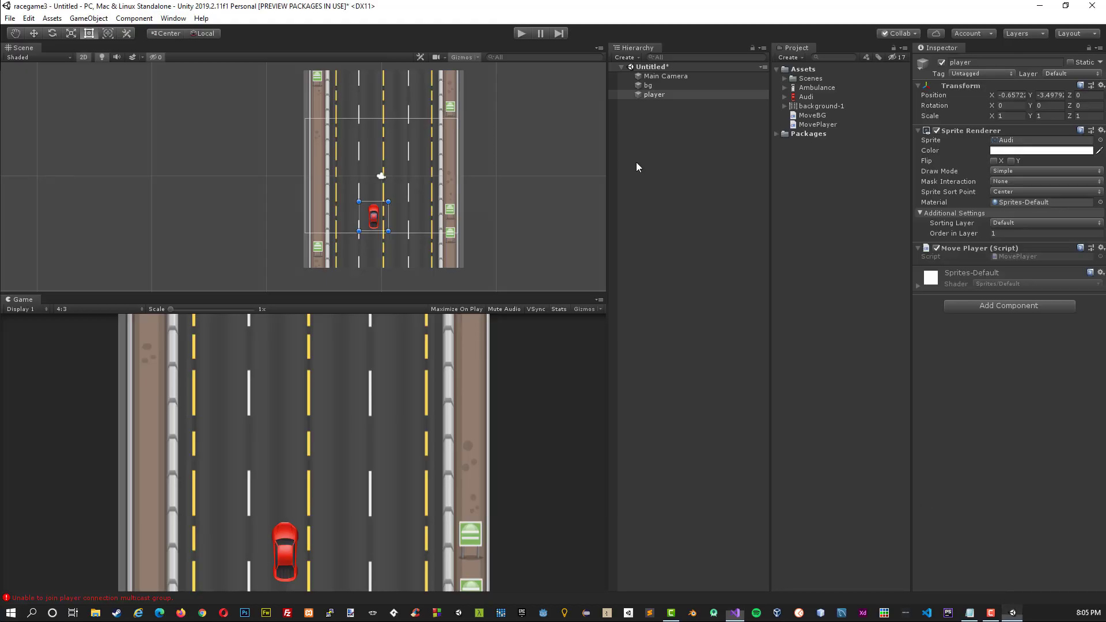
click(521, 33)
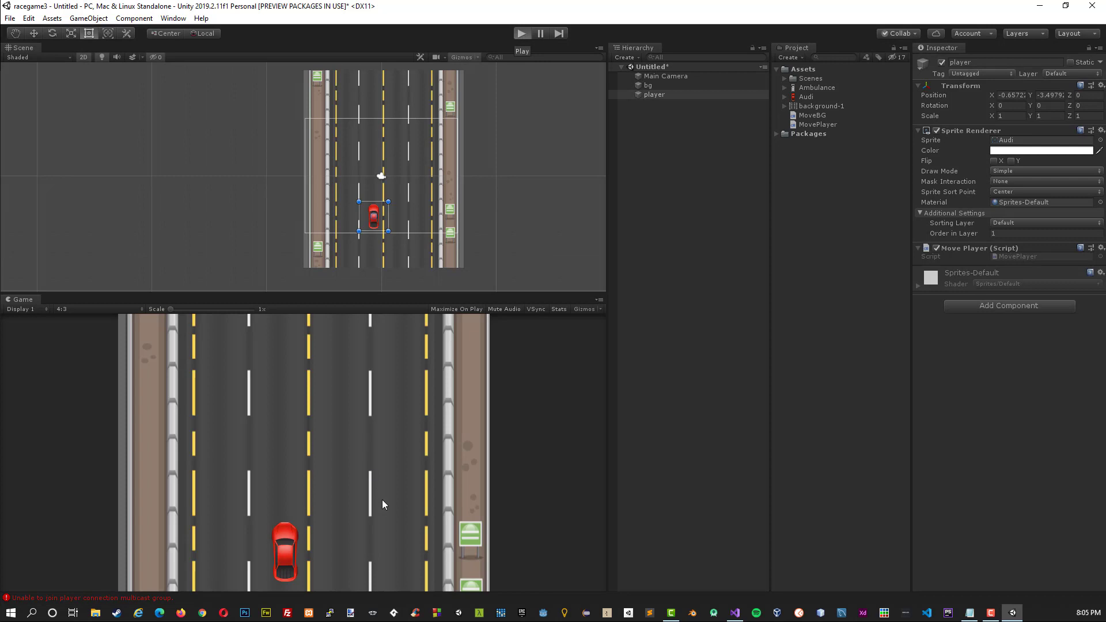
key(Right)
key(Left)
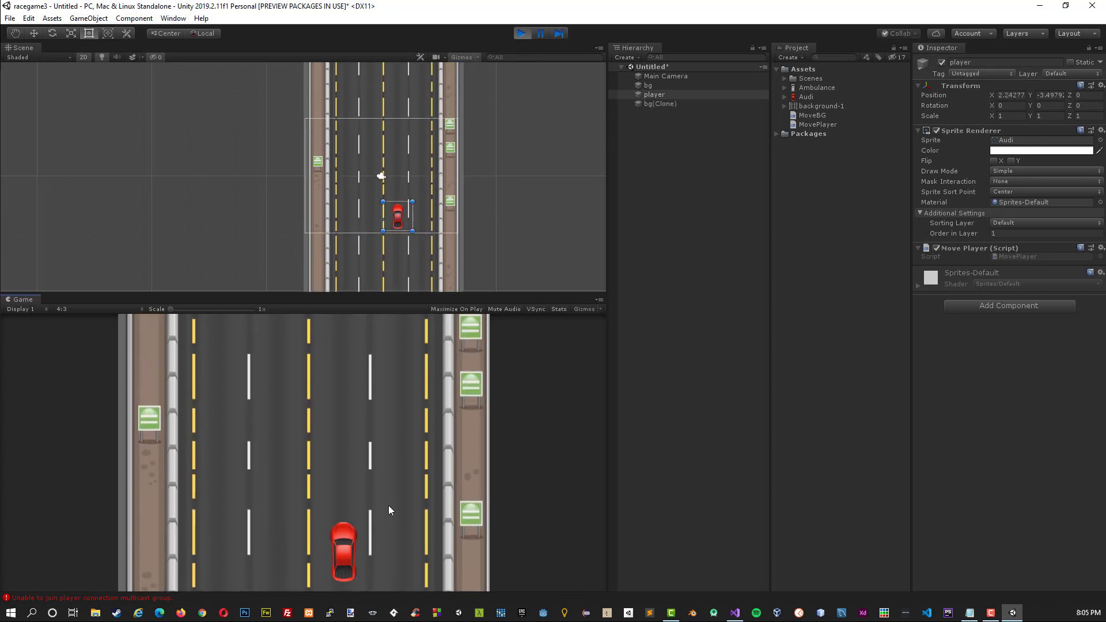
key(Left)
key(Right)
key(Left)
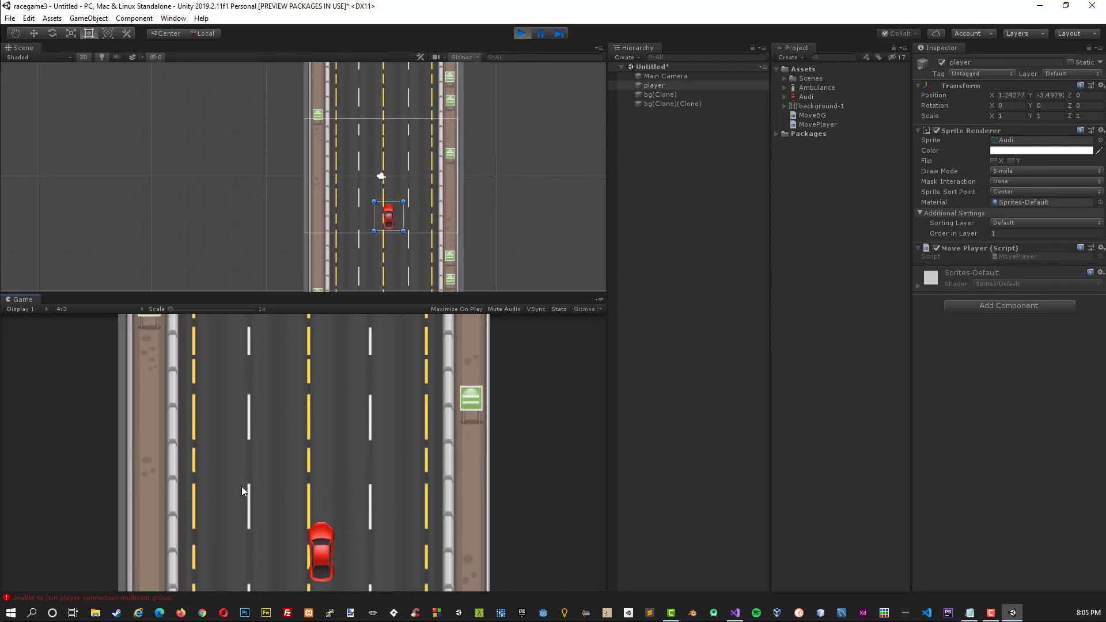
key(Left)
key(Right)
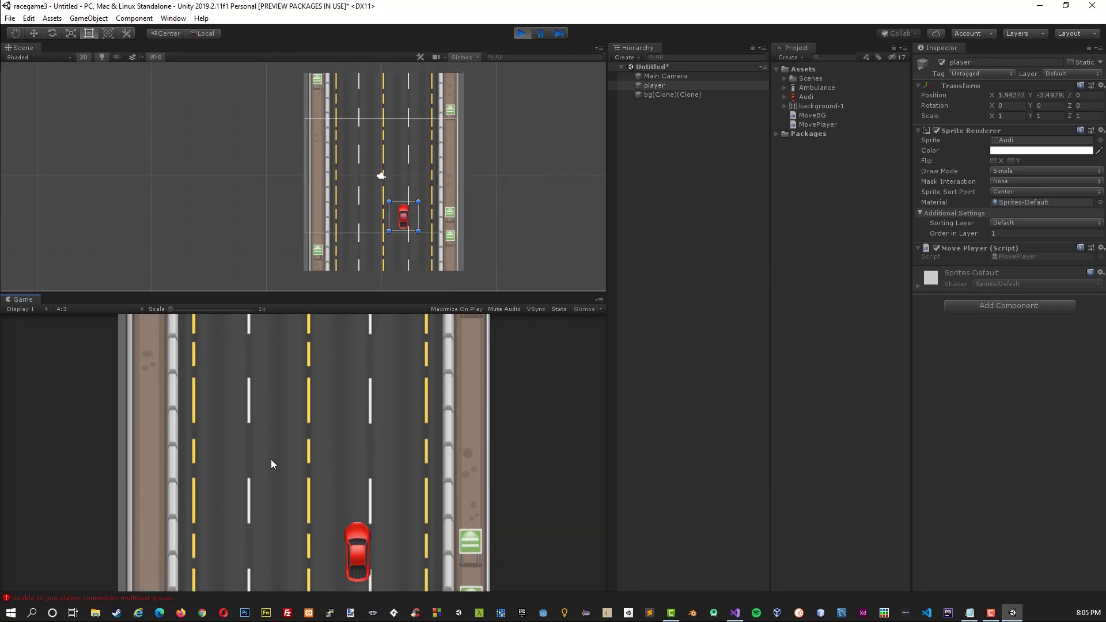
key(Left)
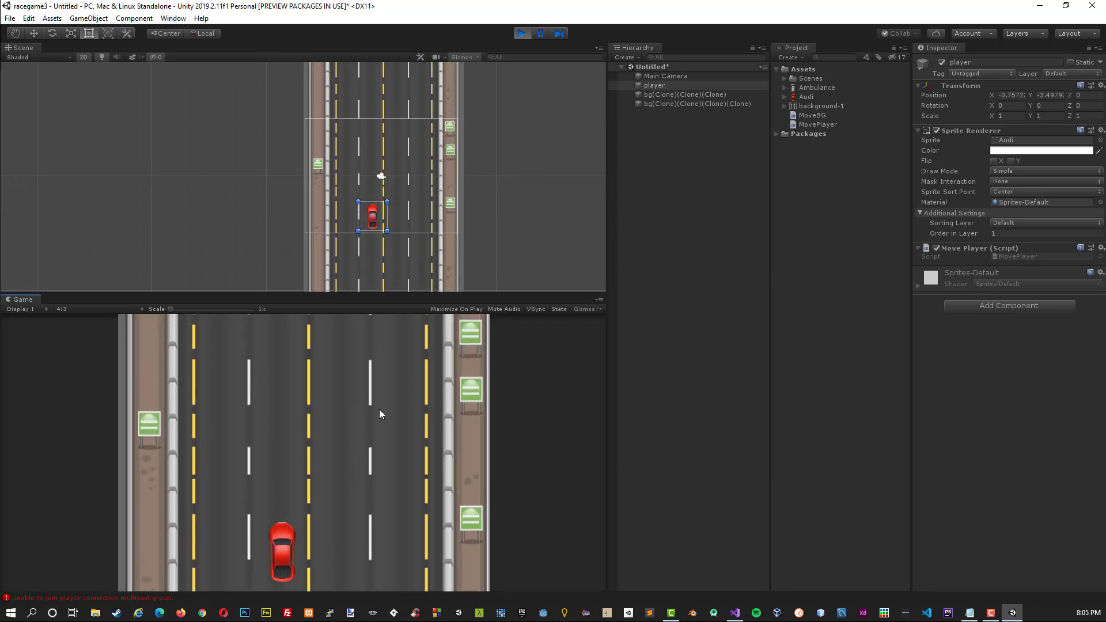
key(Right)
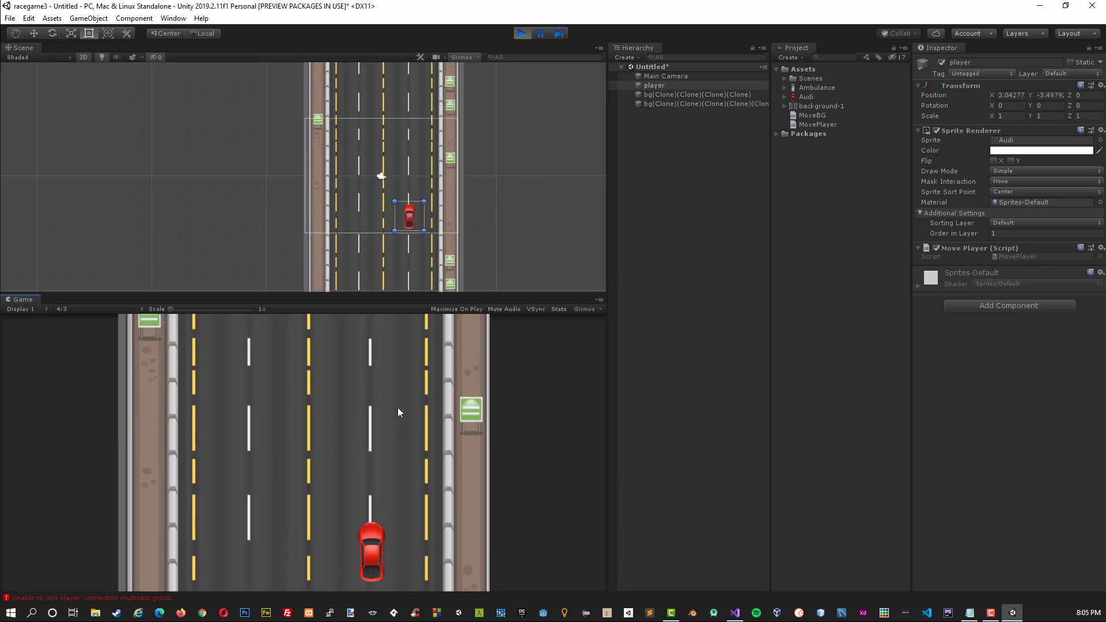
key(Left)
key(Right)
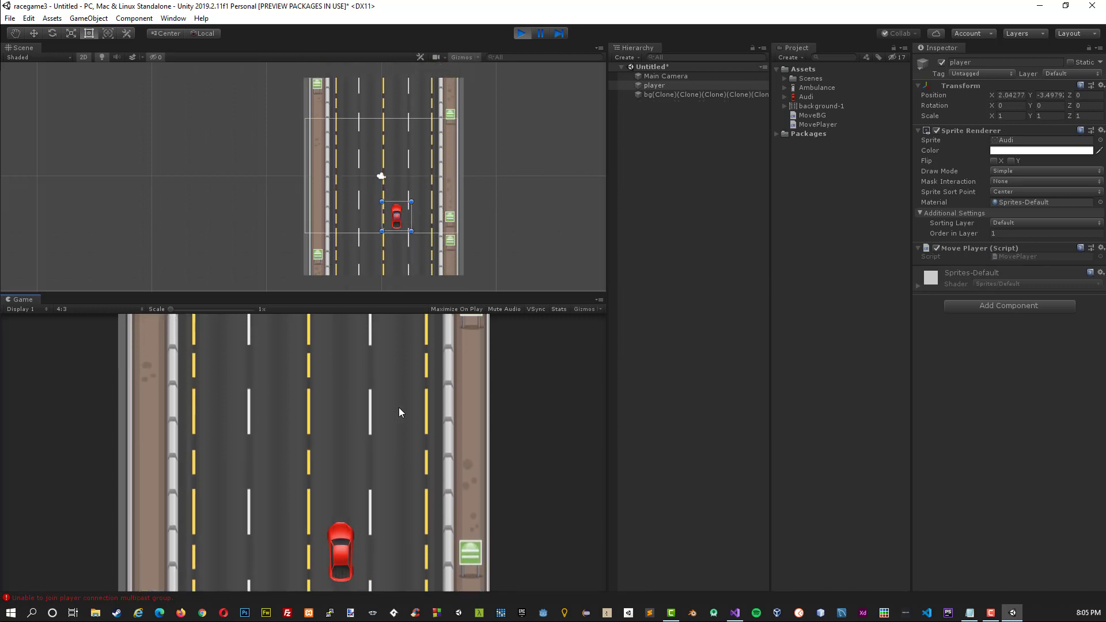
key(Left)
key(Right)
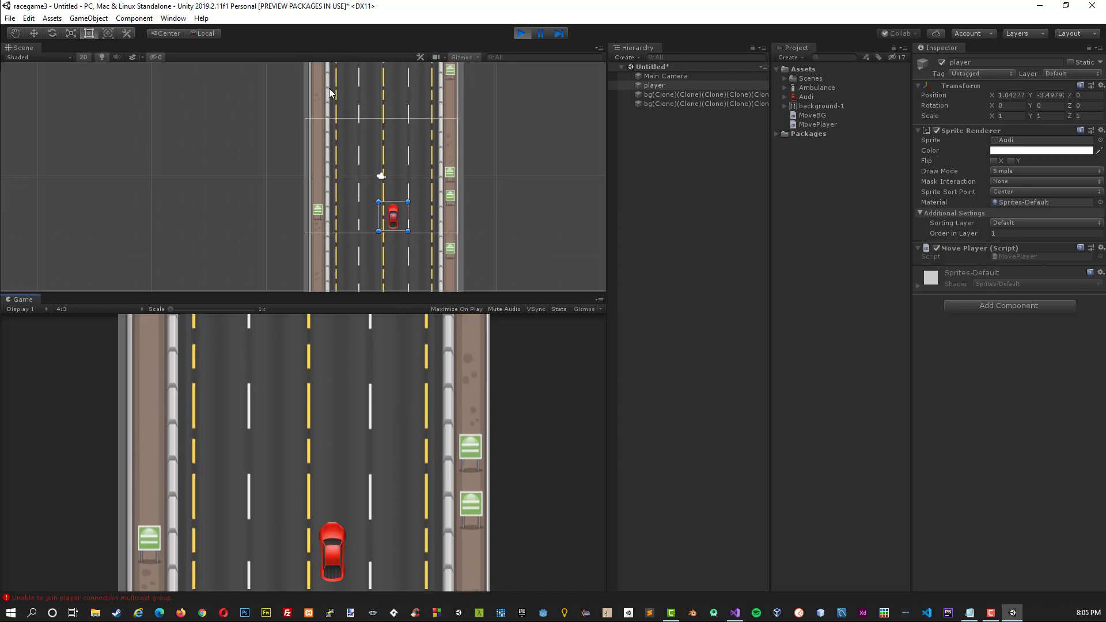
click(519, 33)
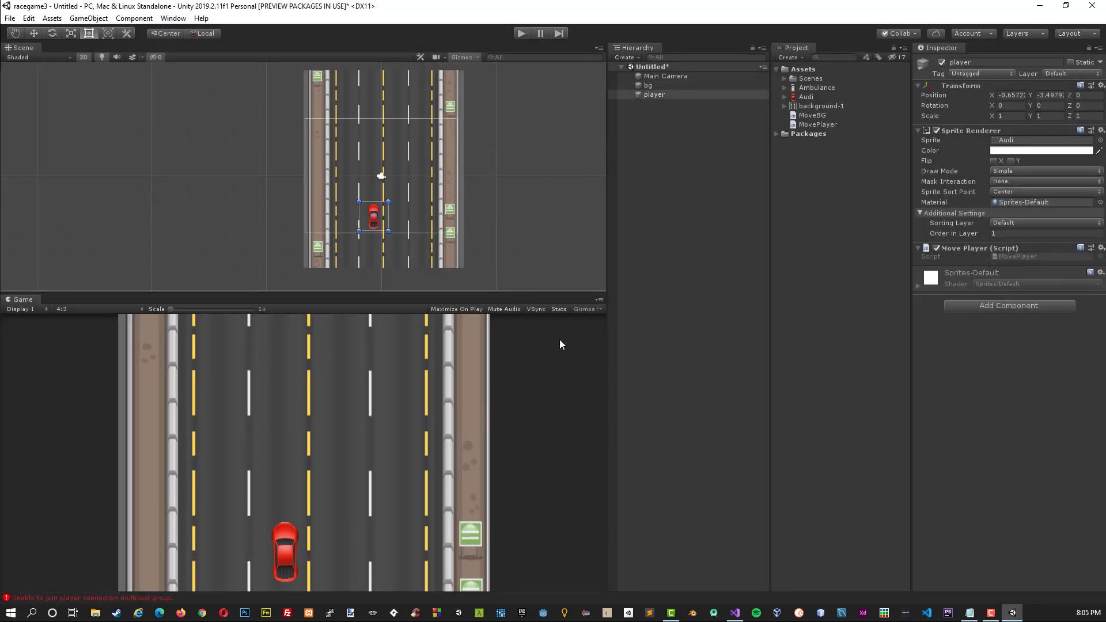
Add a Box Collider 2D to the player car and narrow its left edge to the car.
click(973, 308)
text(box)
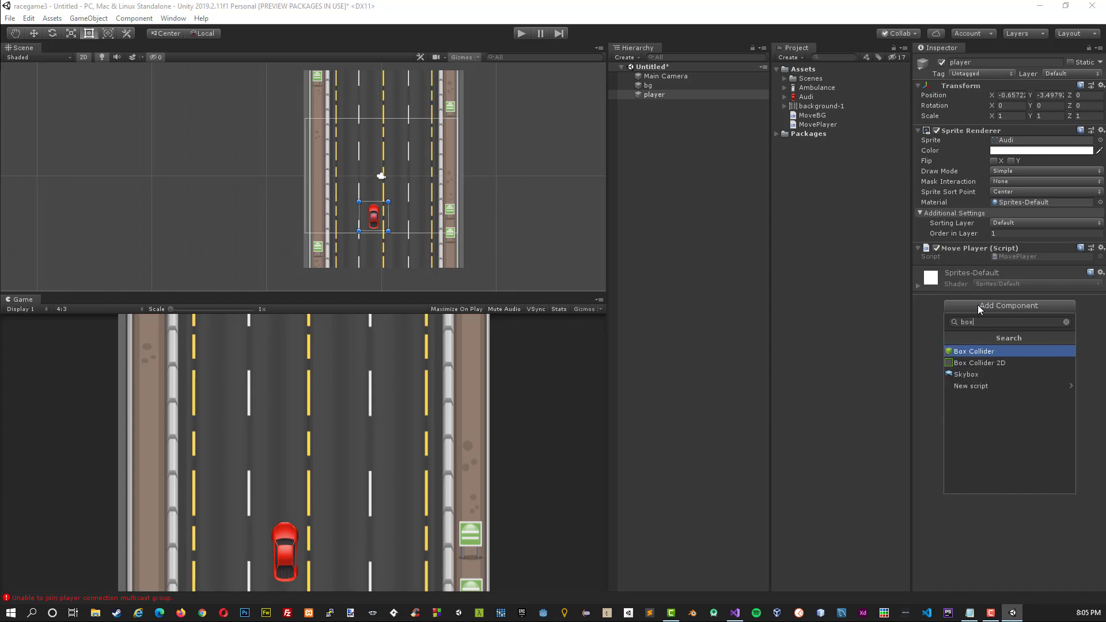
key(Return)
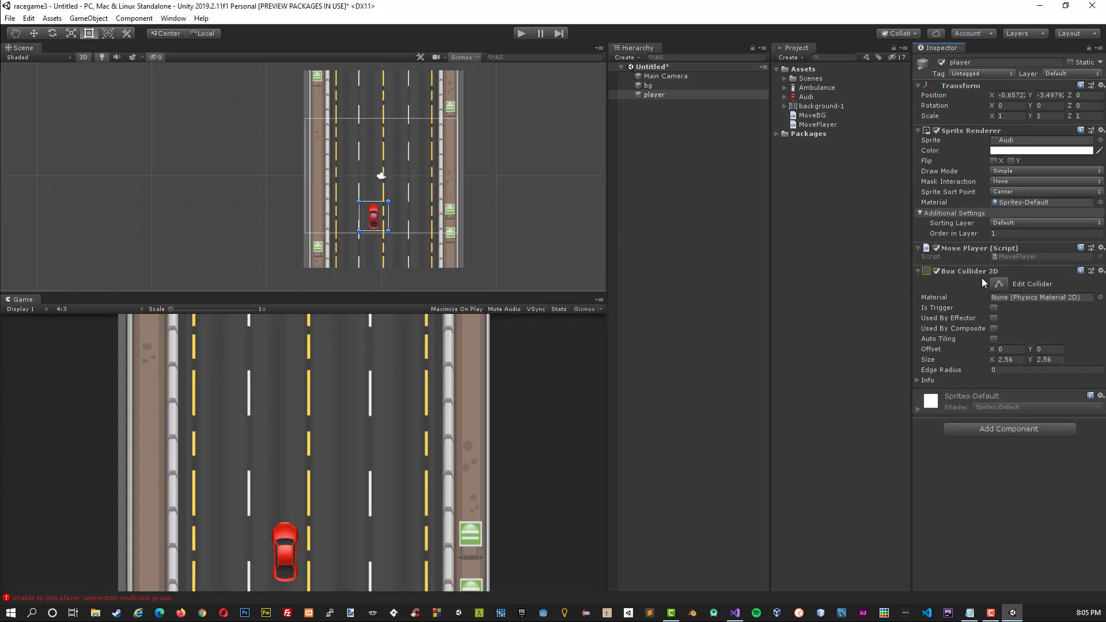
click(998, 284)
drag(360, 218, 382, 219)
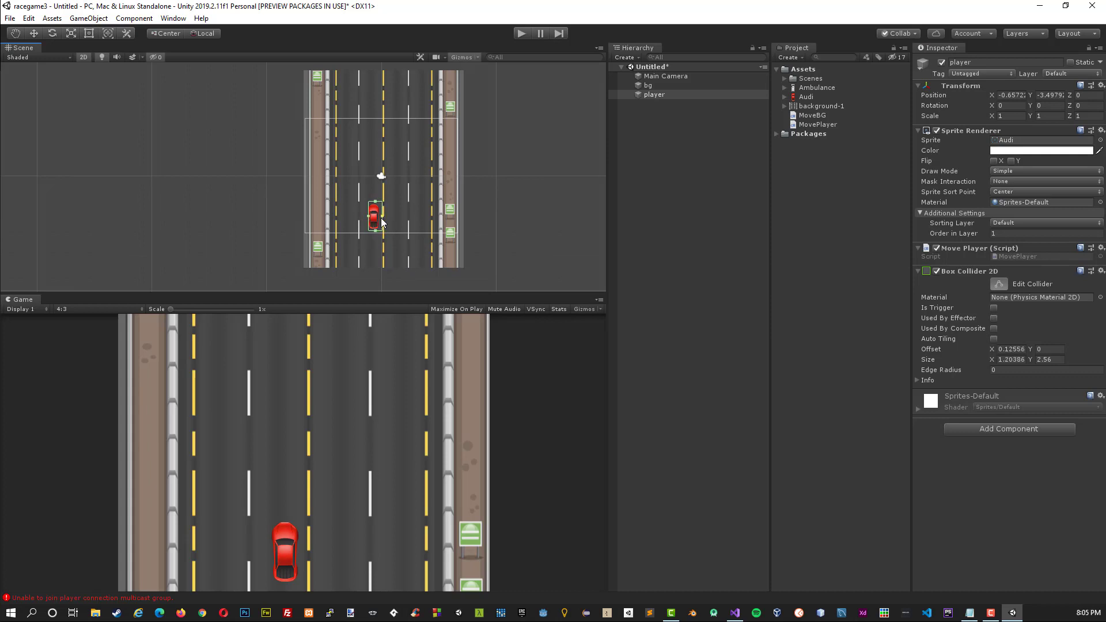
Add a Rigidbody 2D with Gravity Scale 0, play-test, and freeze its Z rotation.
click(984, 428)
text(rigid)
key(Return)
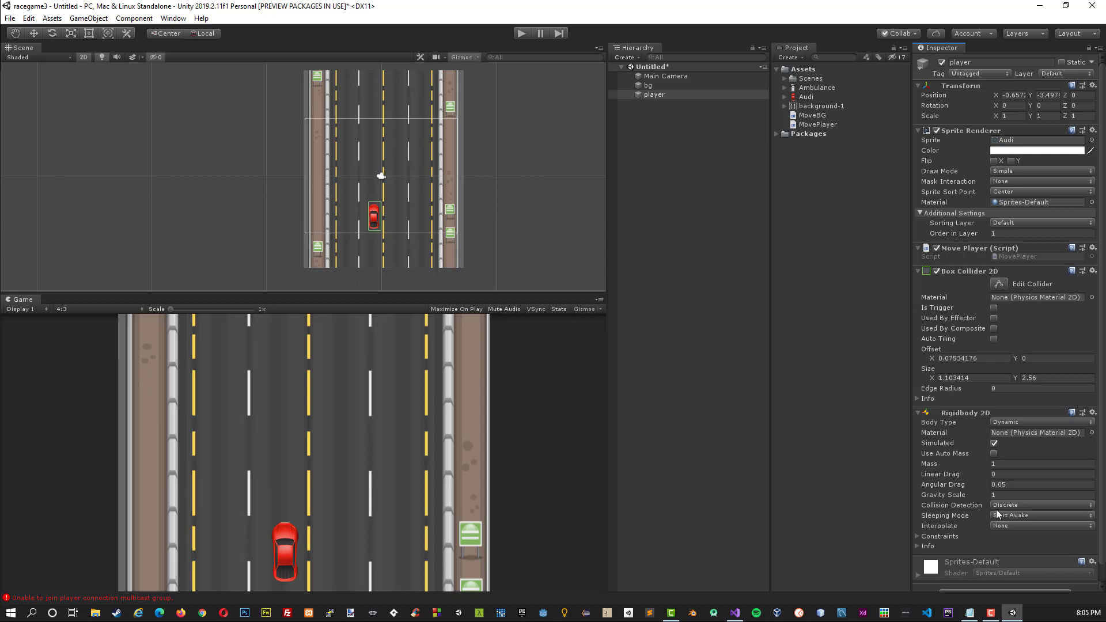
click(997, 495)
text(0)
click(516, 34)
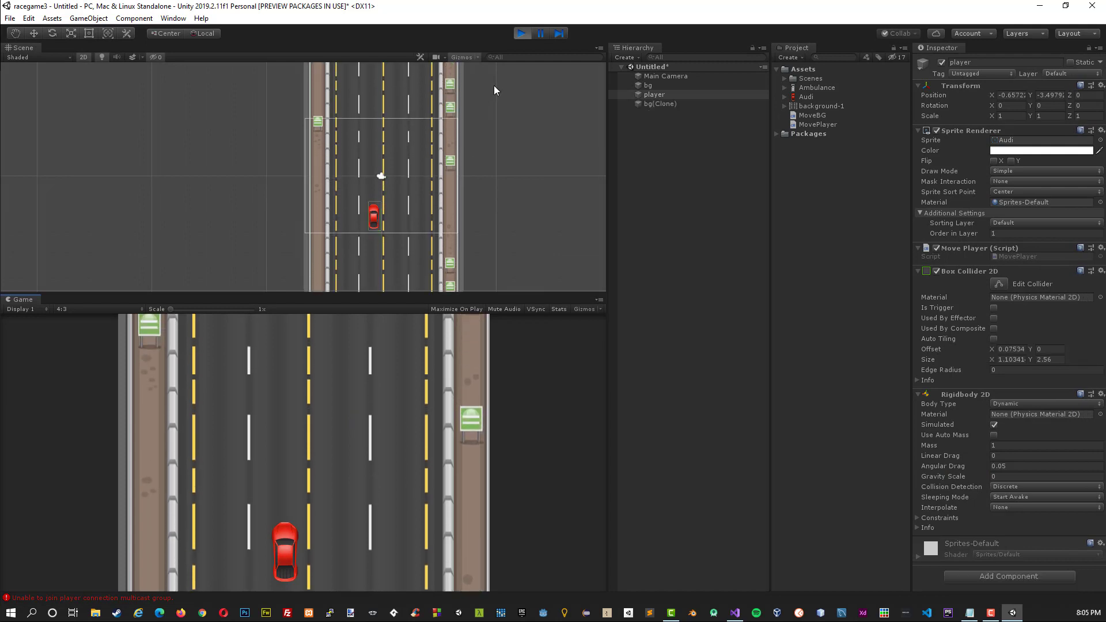
click(520, 34)
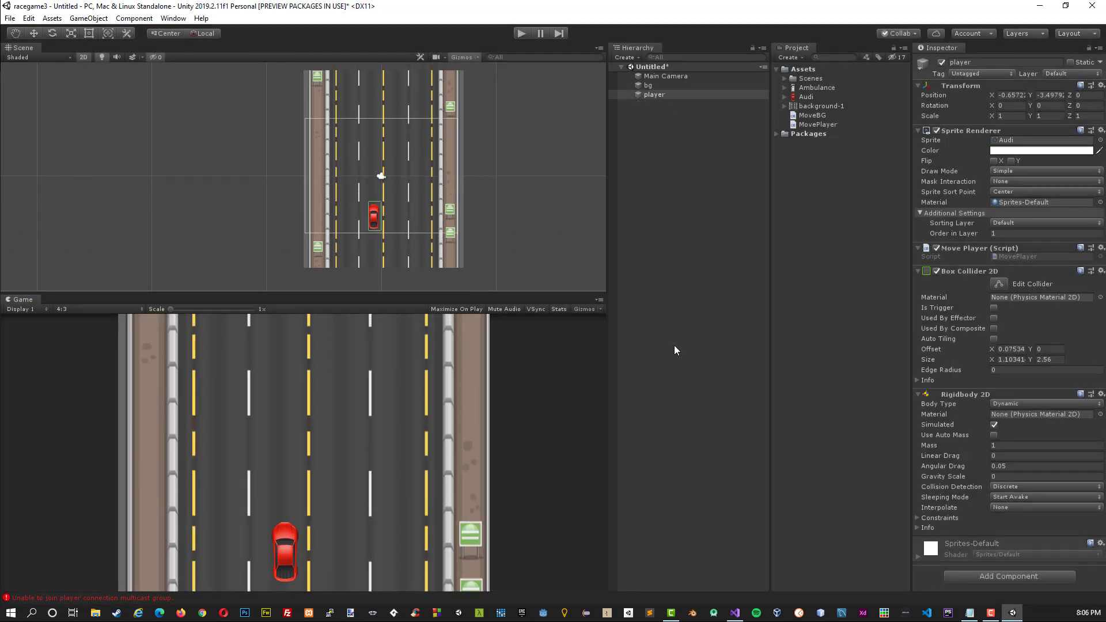
click(917, 518)
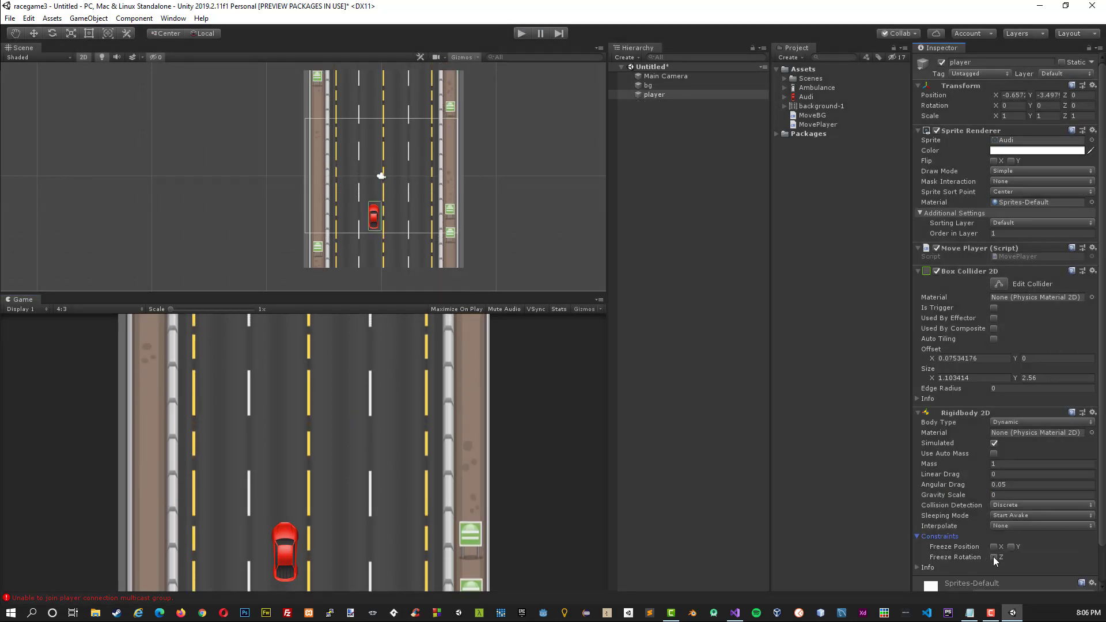
click(993, 557)
click(665, 248)
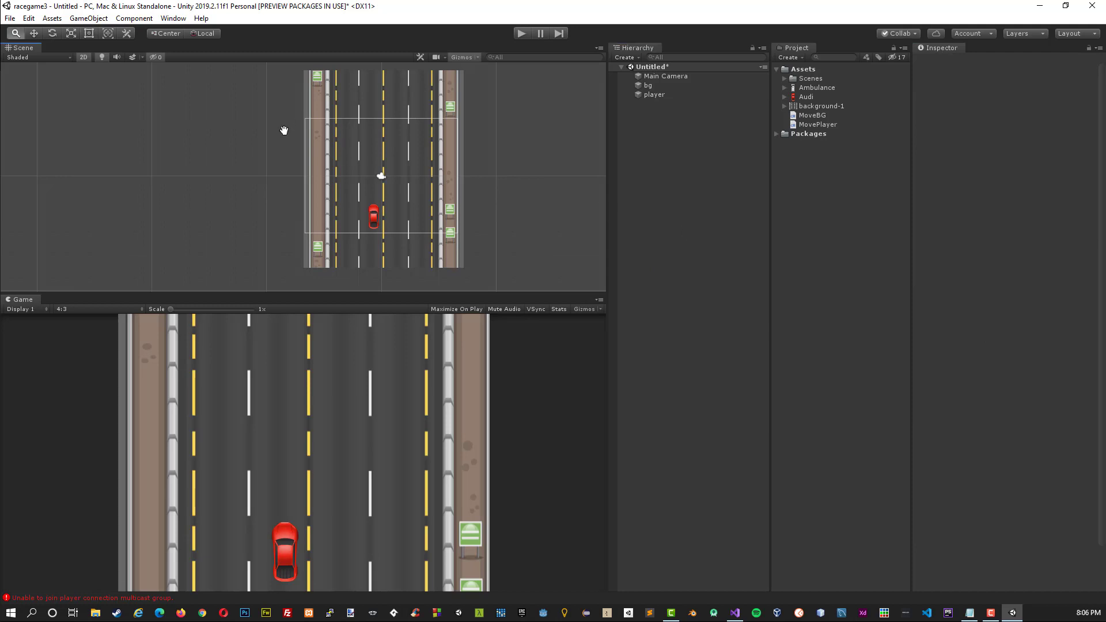
Create an empty GameObject moved above the road's top (Y 9.39) and drop an Ambulance sprite into the scene.
middle_drag(284, 130, 320, 210)
right_click(657, 121)
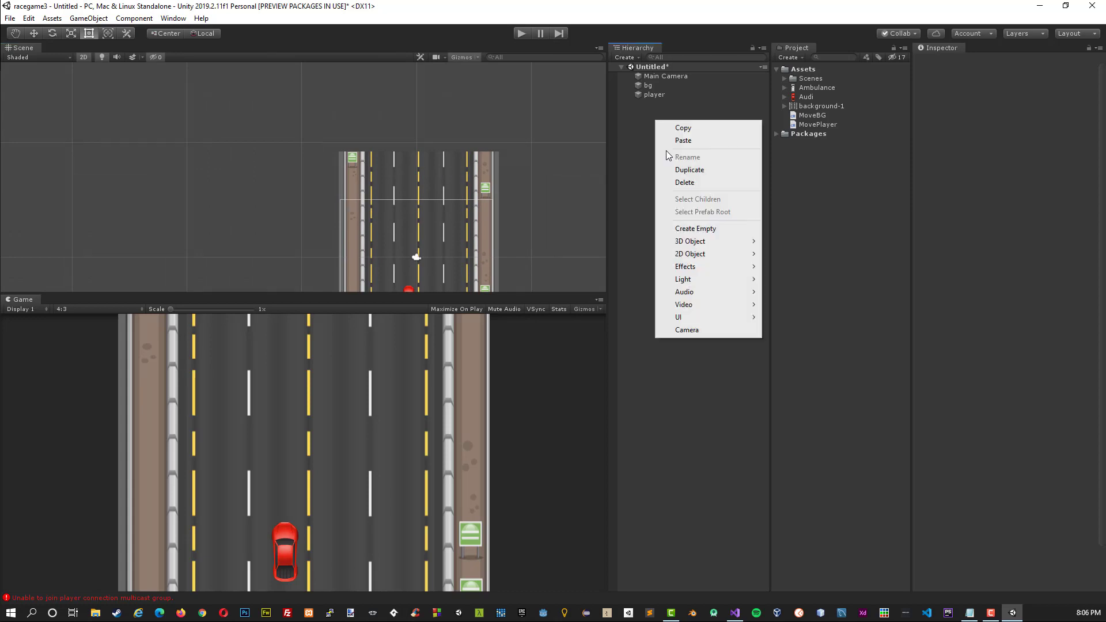
click(695, 230)
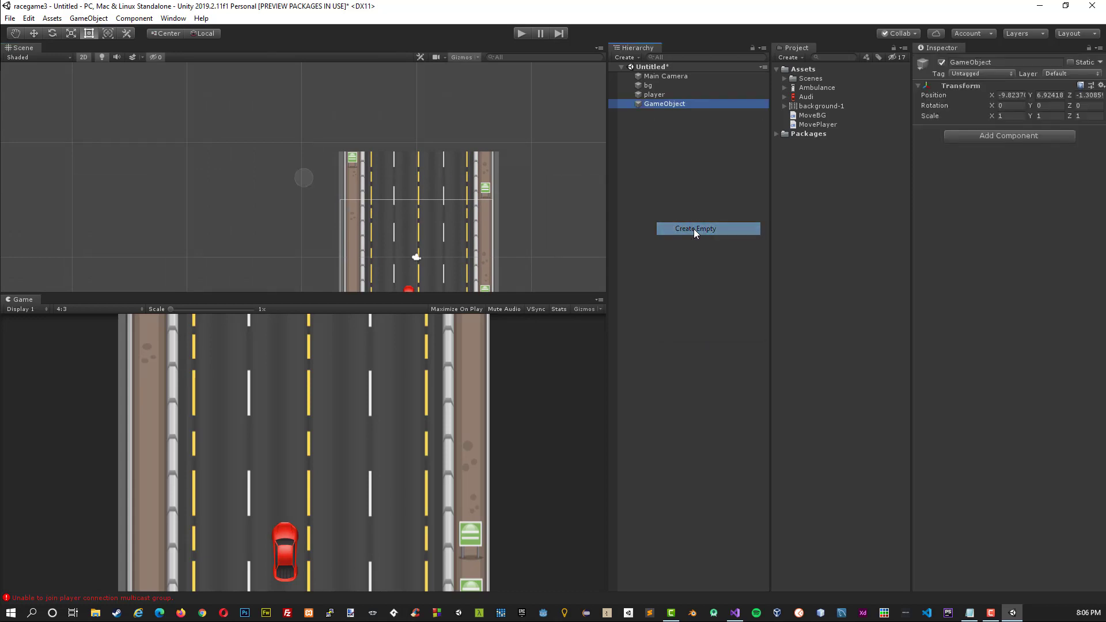
click(646, 106)
click(33, 33)
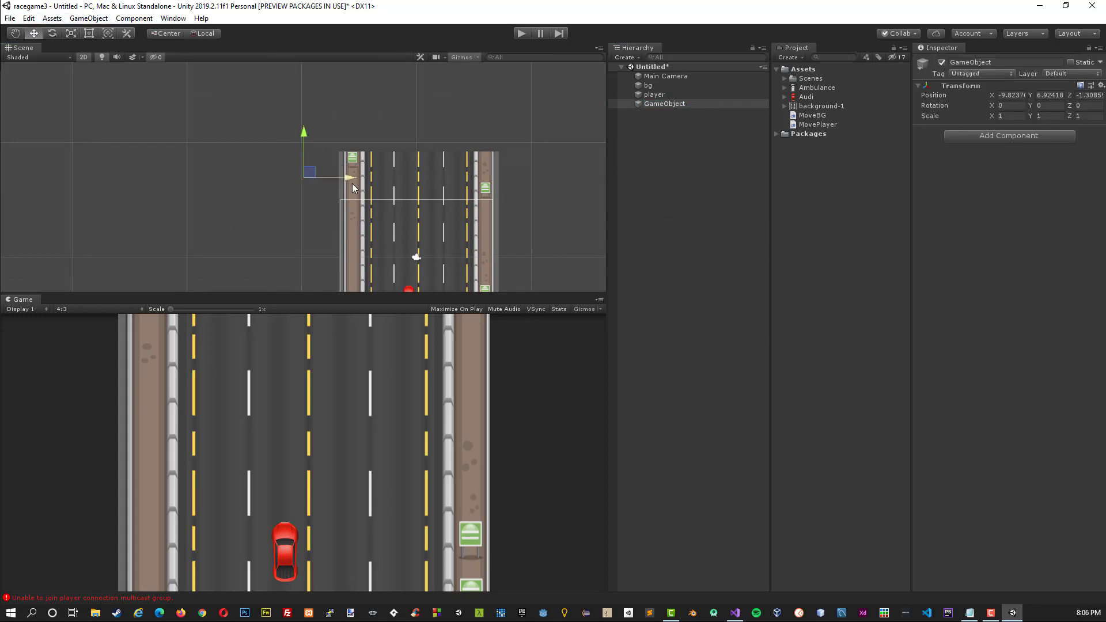
drag(352, 184, 414, 135)
drag(413, 135, 441, 157)
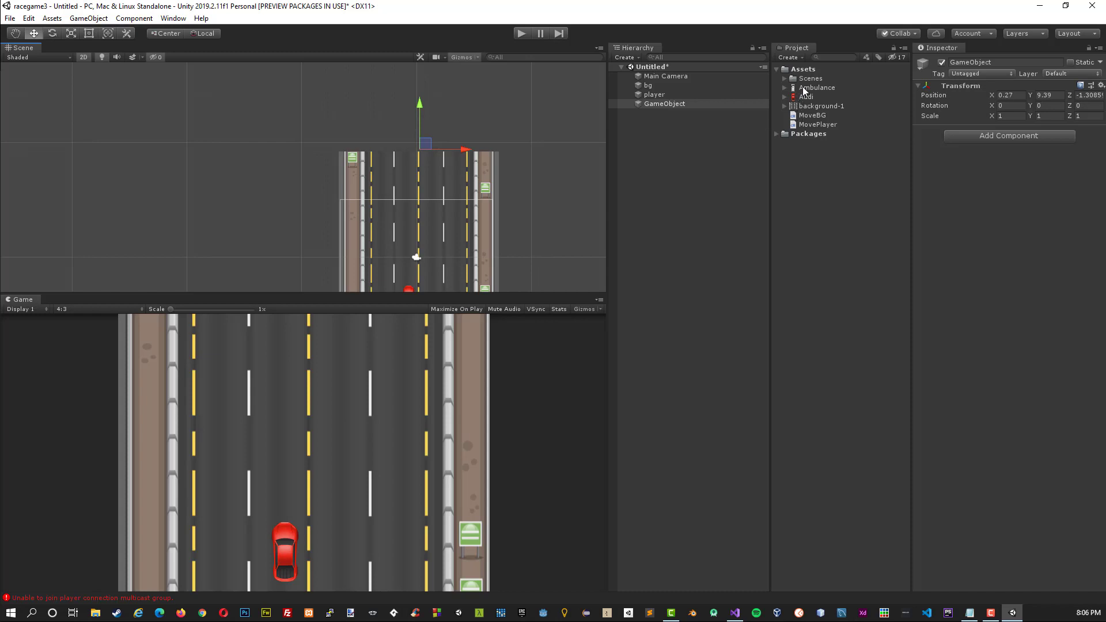
click(804, 90)
drag(805, 91, 418, 173)
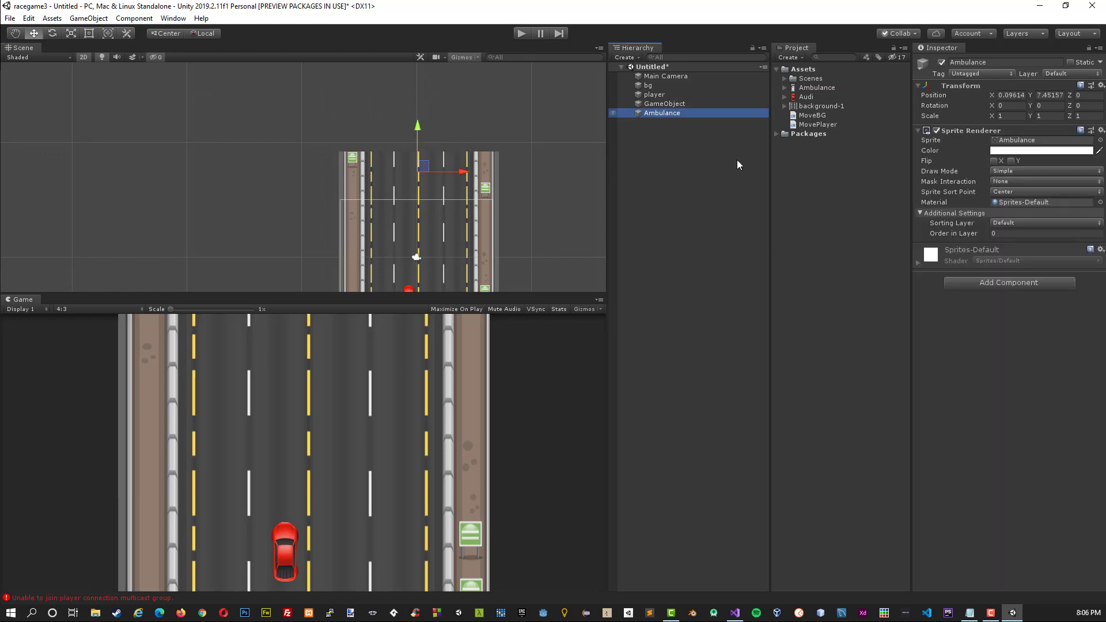
Give the Ambulance Order in Layer 1, Z rotation -180, and rename it enemy1.
click(1004, 232)
text(1)
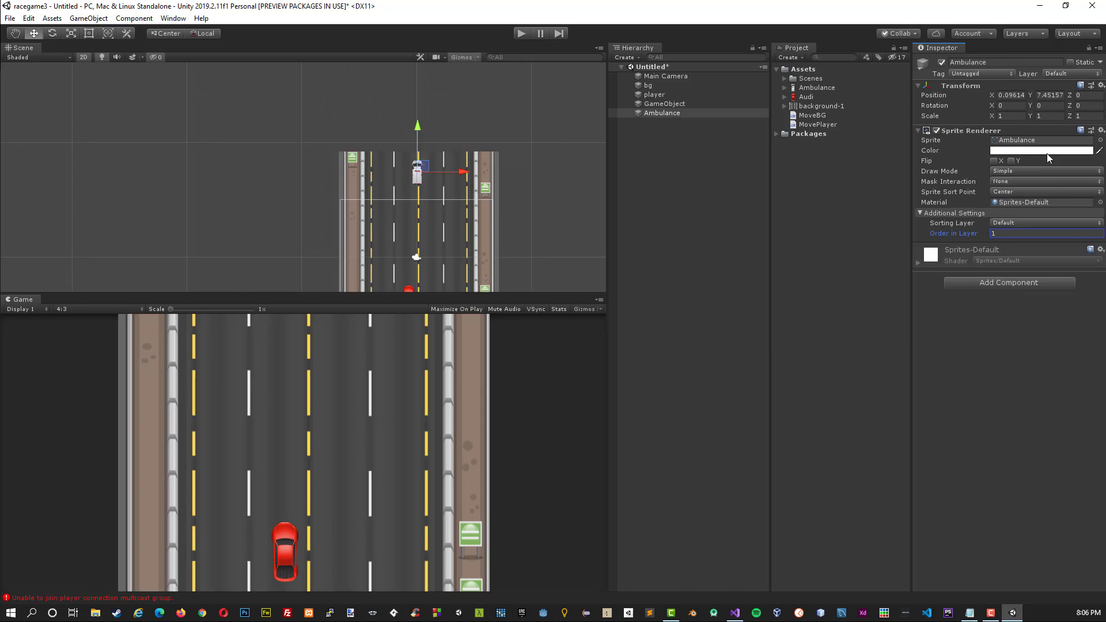
click(1088, 105)
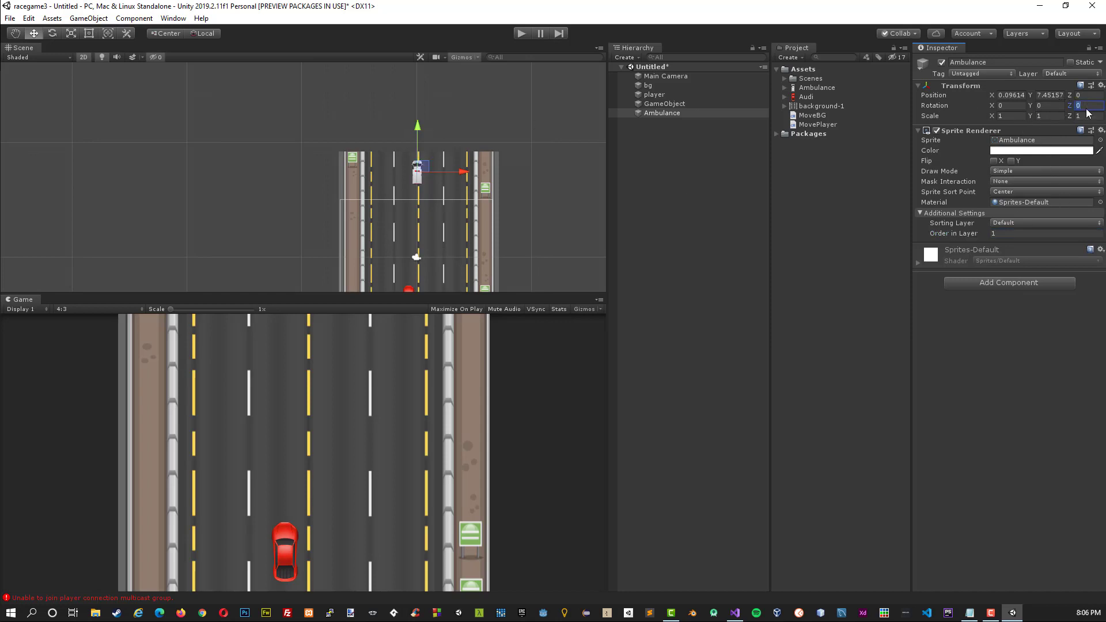
text(-180)
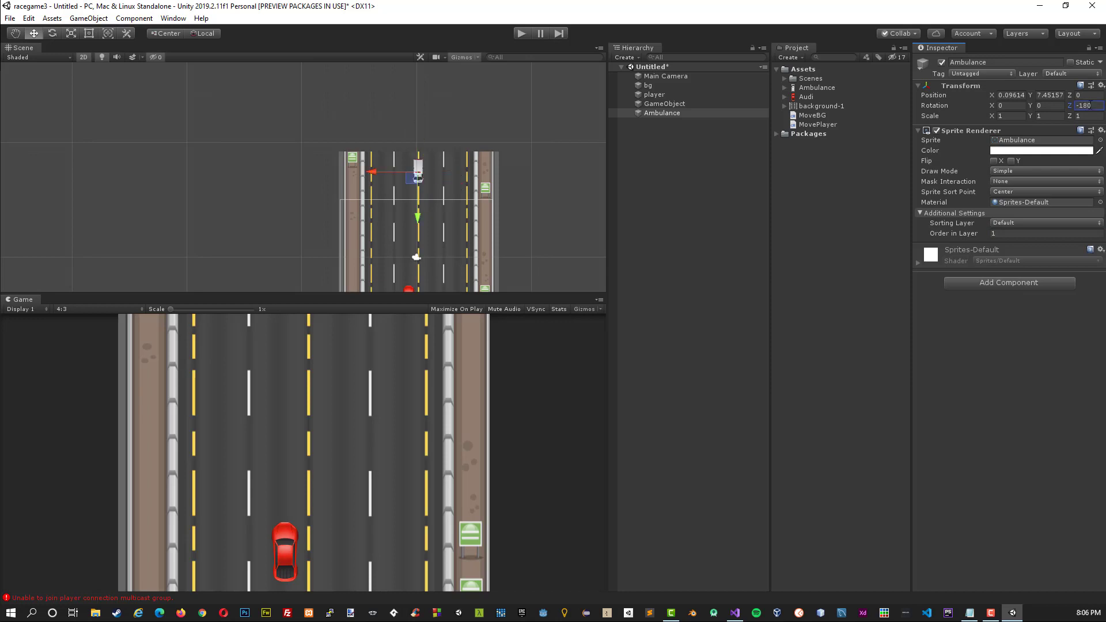
click(659, 163)
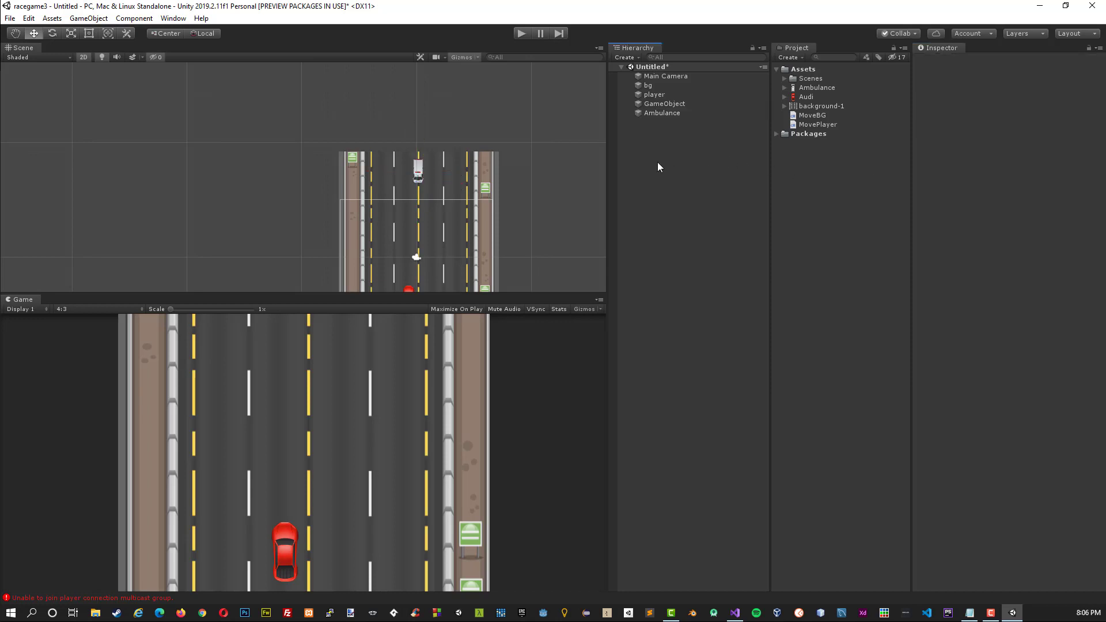
click(648, 114)
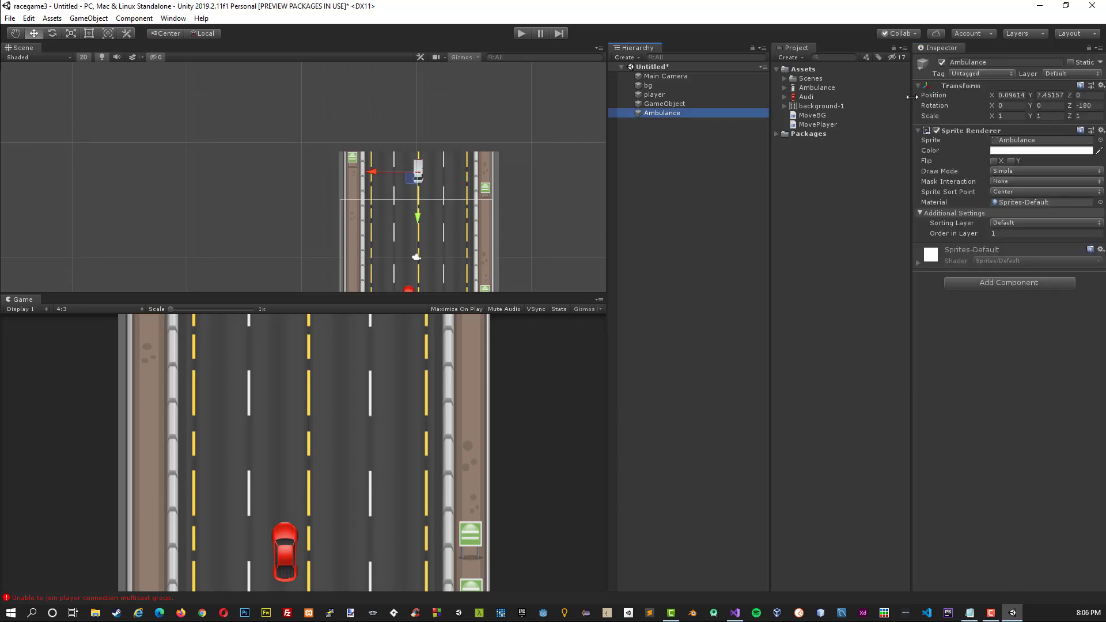
click(973, 61)
text(enemy1)
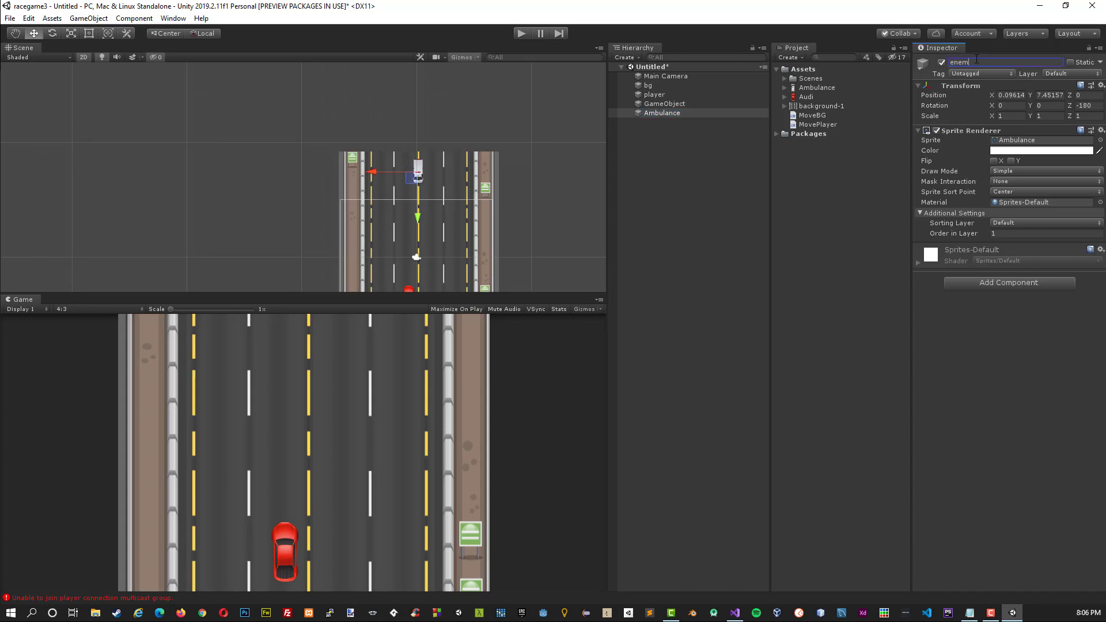
key(Return)
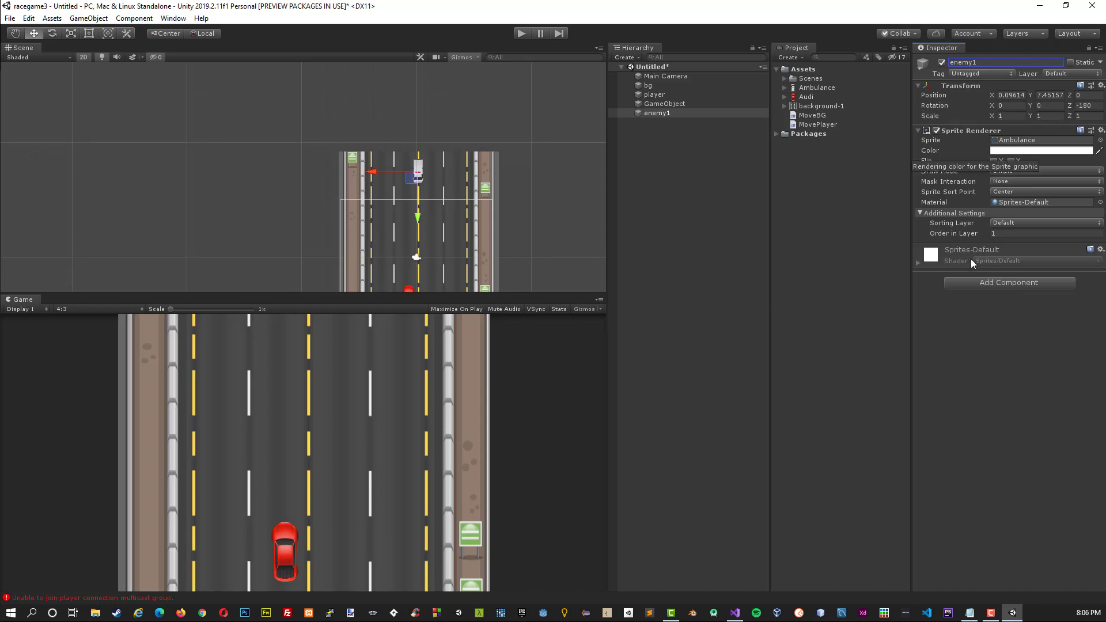
Add a Box Collider 2D and a Rigidbody 2D with Gravity Scale 0 to enemy1.
click(977, 282)
text(box)
key(Down)
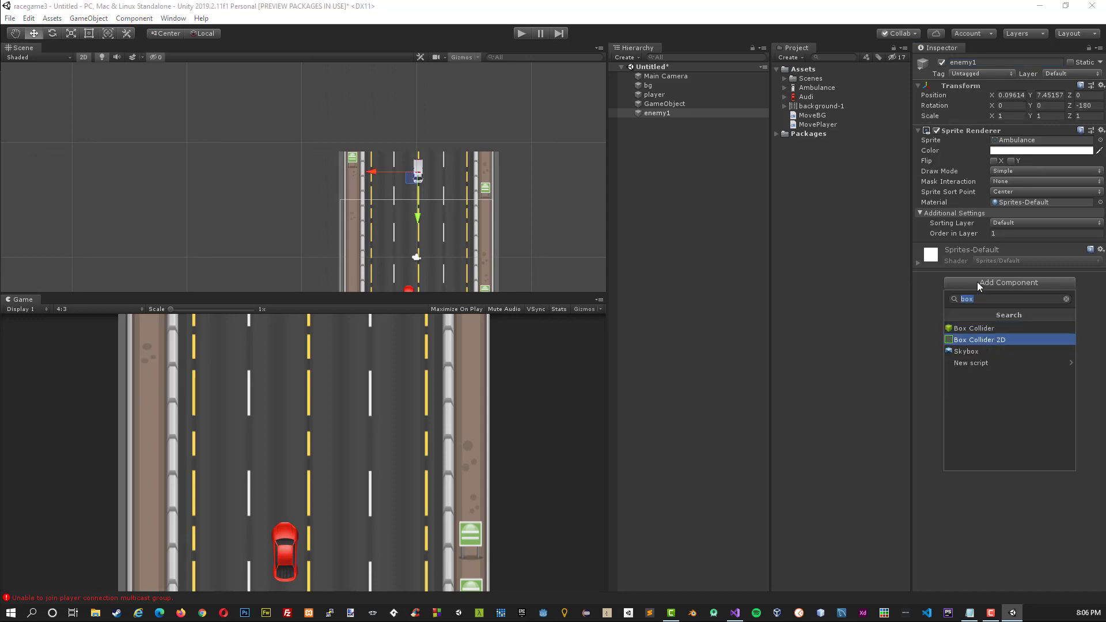
key(Return)
click(987, 407)
text(rigi)
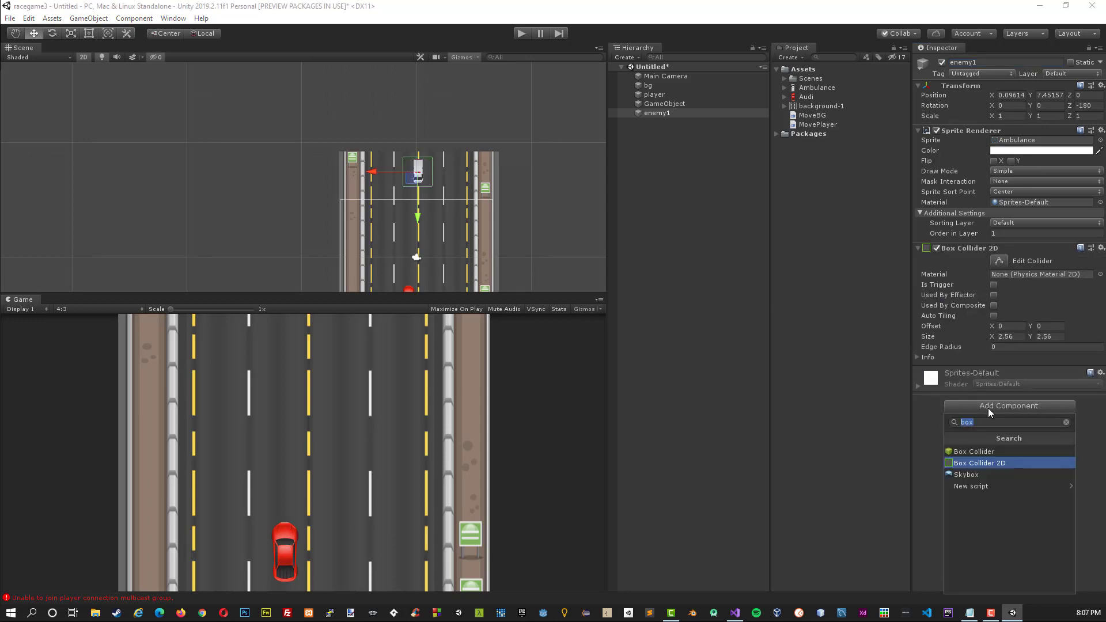
key(Return)
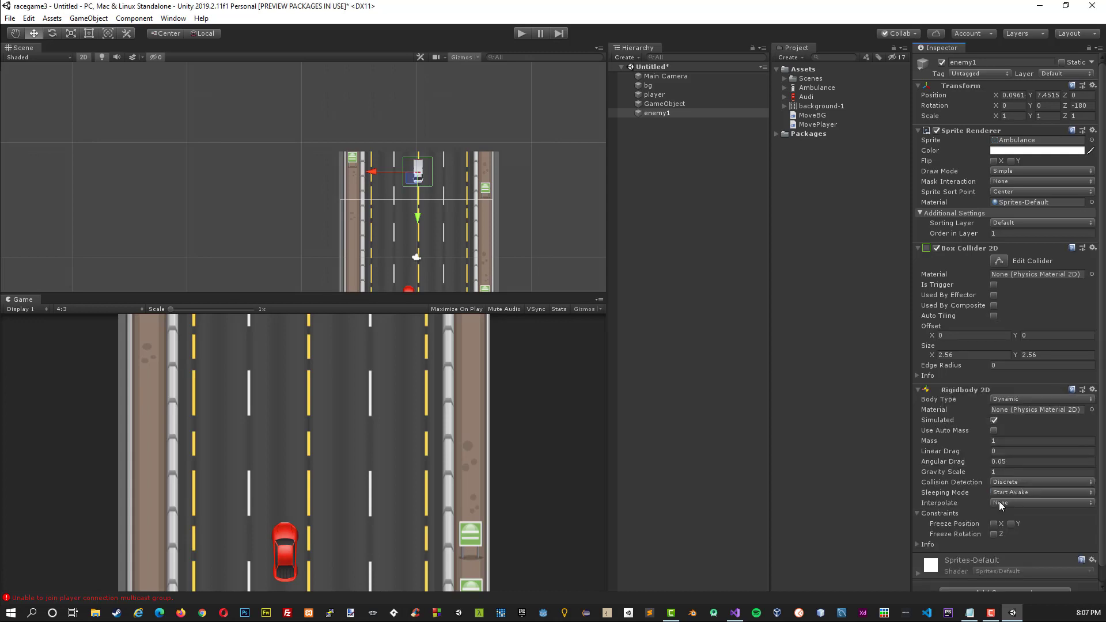
click(1009, 471)
text(0)
Freeze enemy1's Z rotation in the Rigidbody 2D constraints and run a quick play test.
click(922, 544)
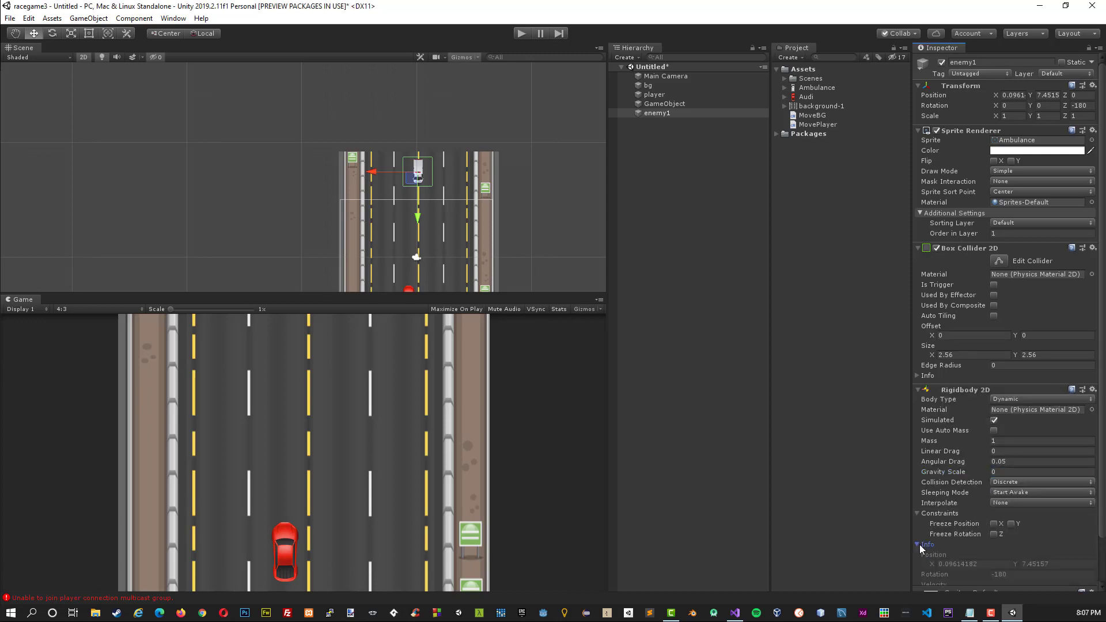
scroll(987, 545, down, 3)
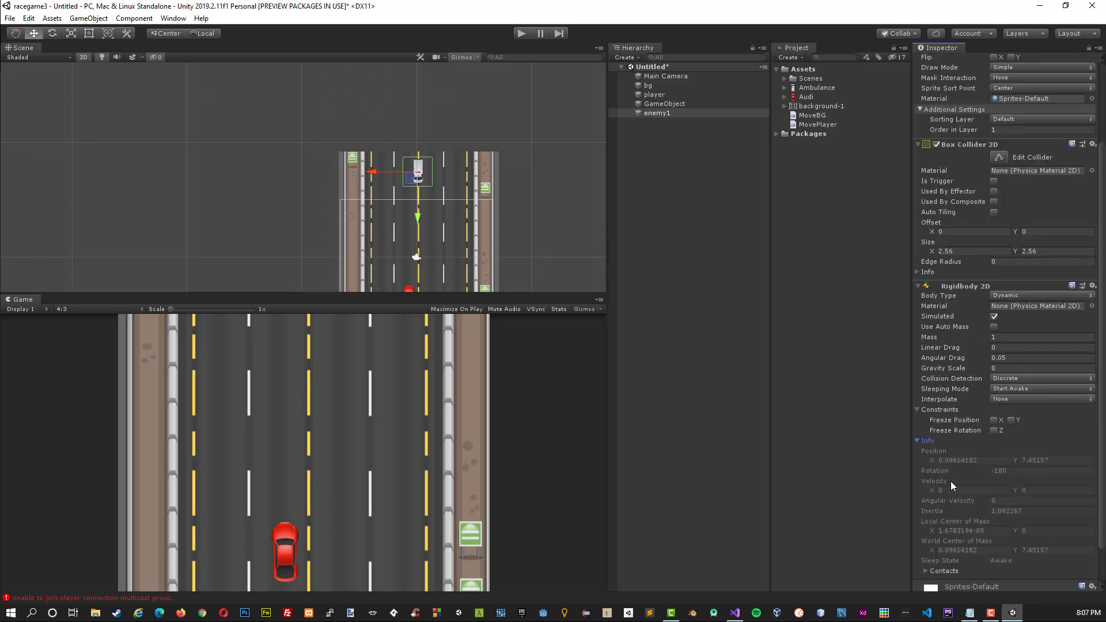
click(916, 441)
click(994, 518)
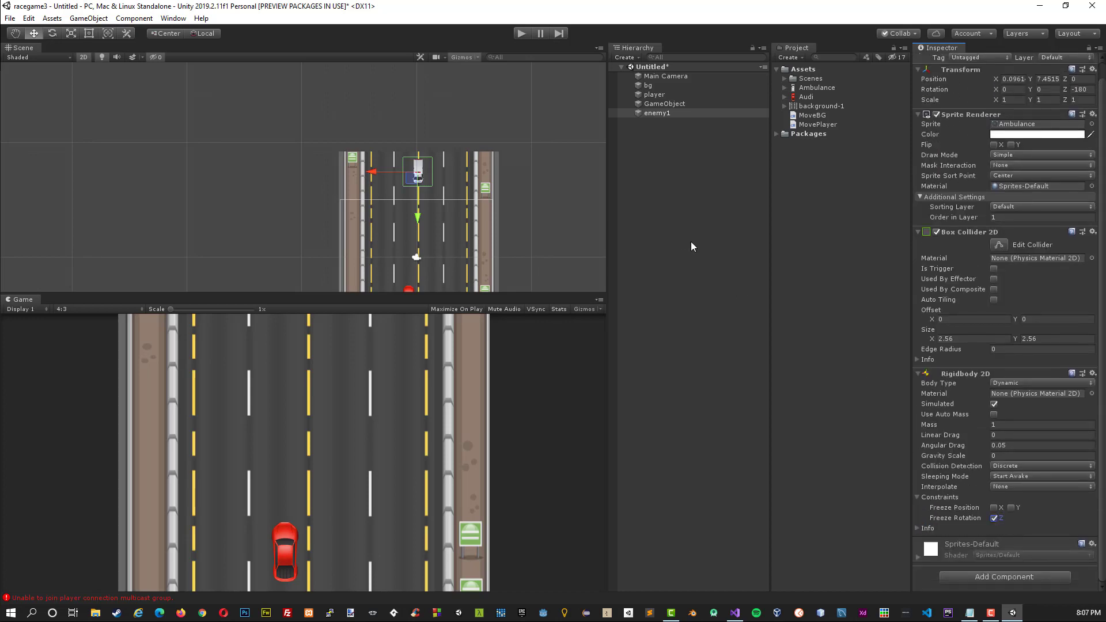
click(519, 34)
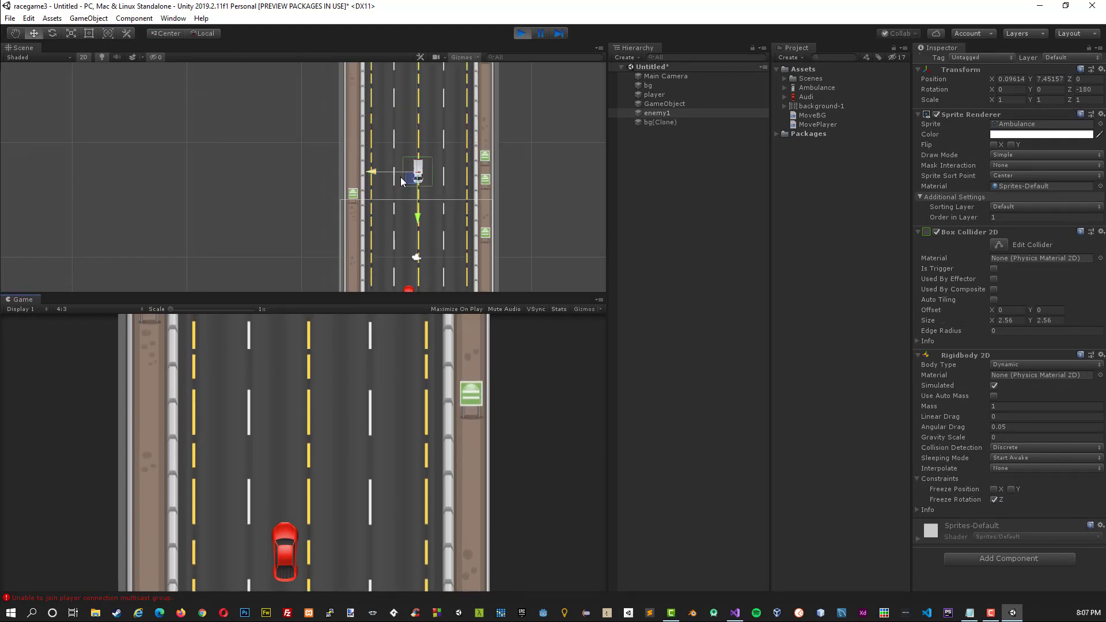
click(522, 33)
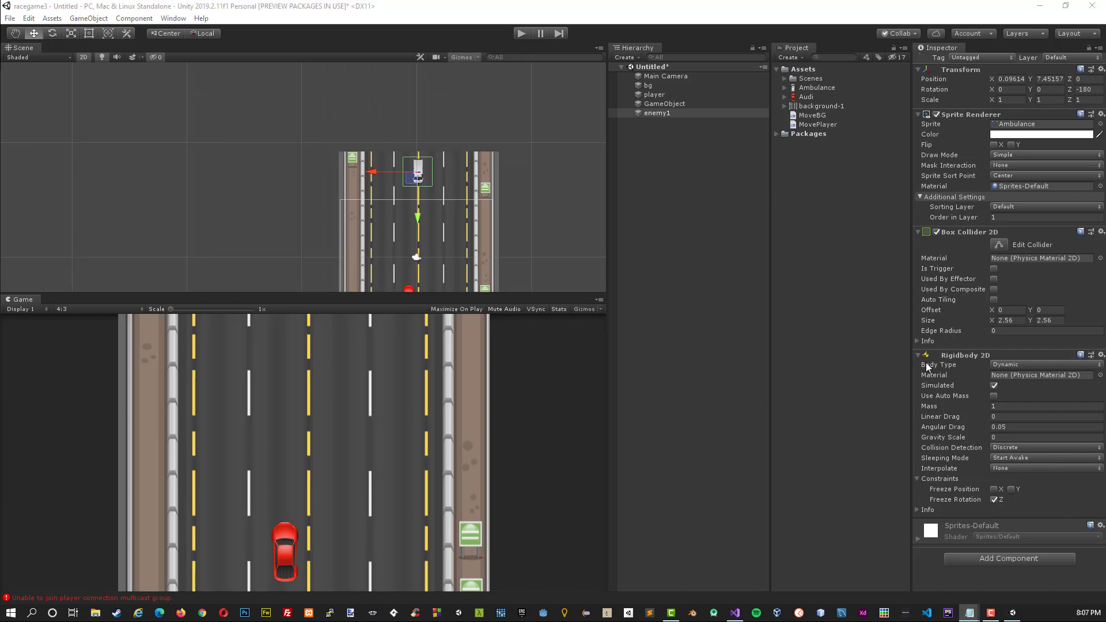
Create and attach a new script named MoveAI to enemy1, then bring up its component menu.
click(960, 559)
text(script)
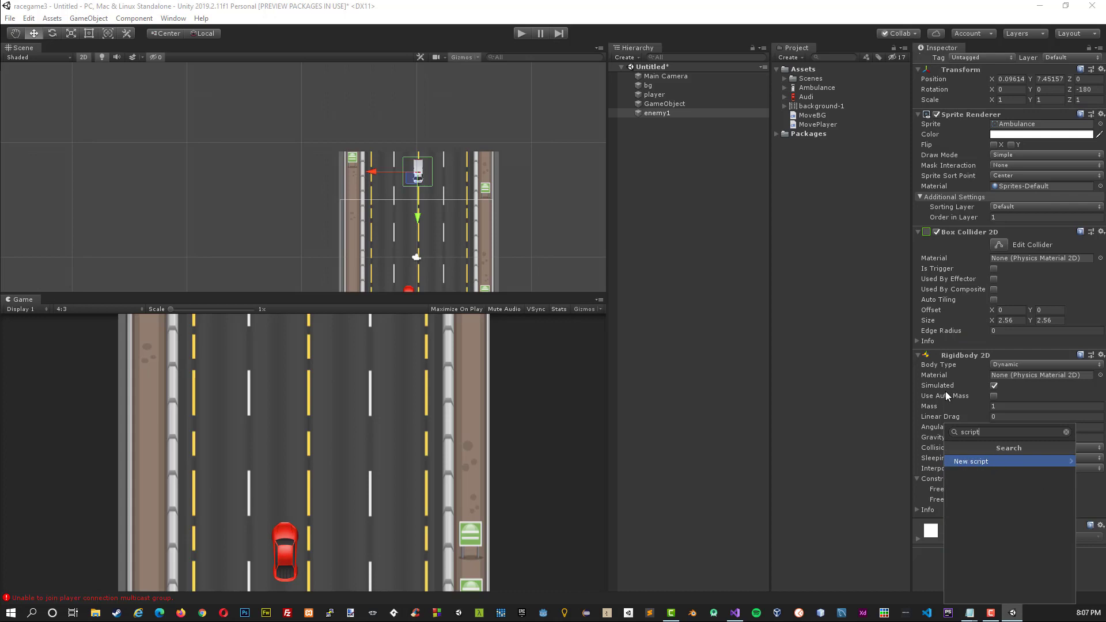
key(Return)
text(MoveAI)
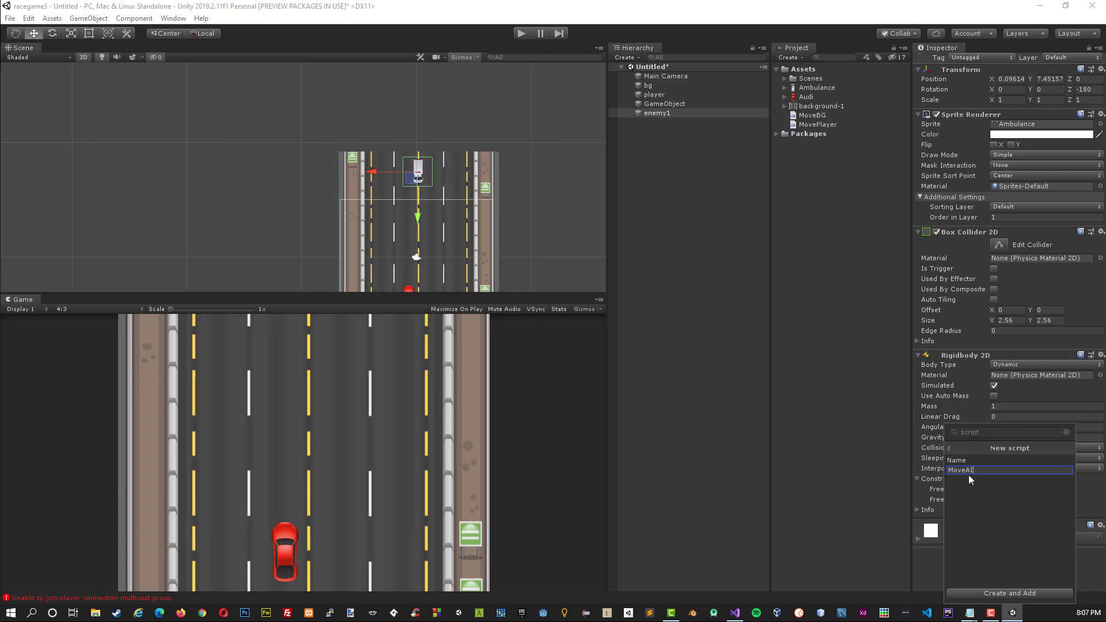
key(Return)
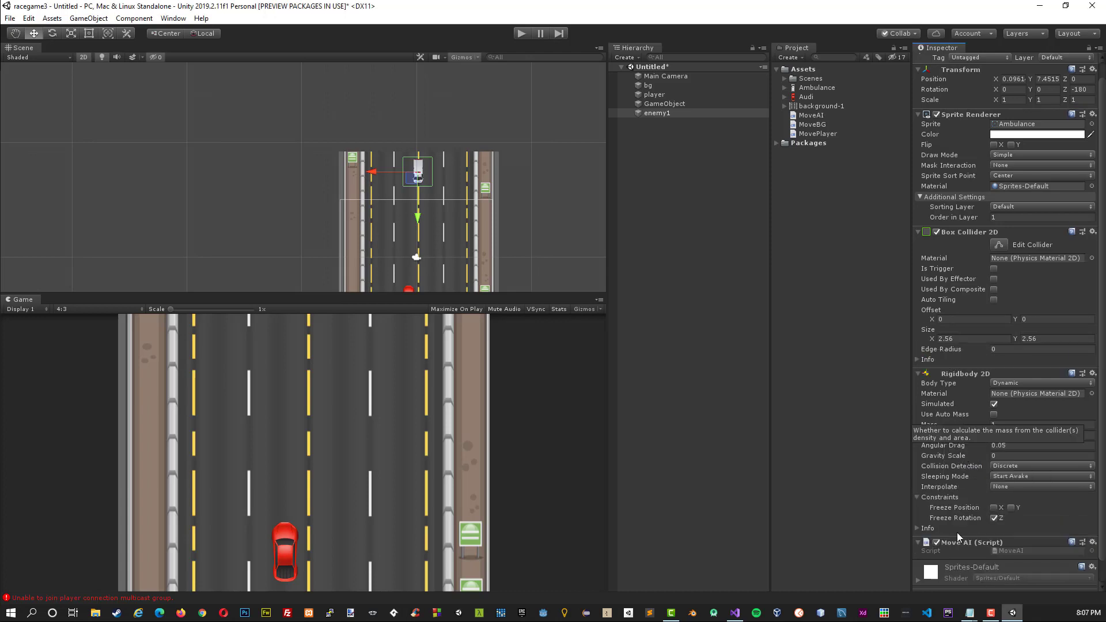
right_click(956, 542)
Open MoveAI, reload the project, and add transform.position += new Vector3(0,-0.2f,0) above an if block in Update.
click(968, 539)
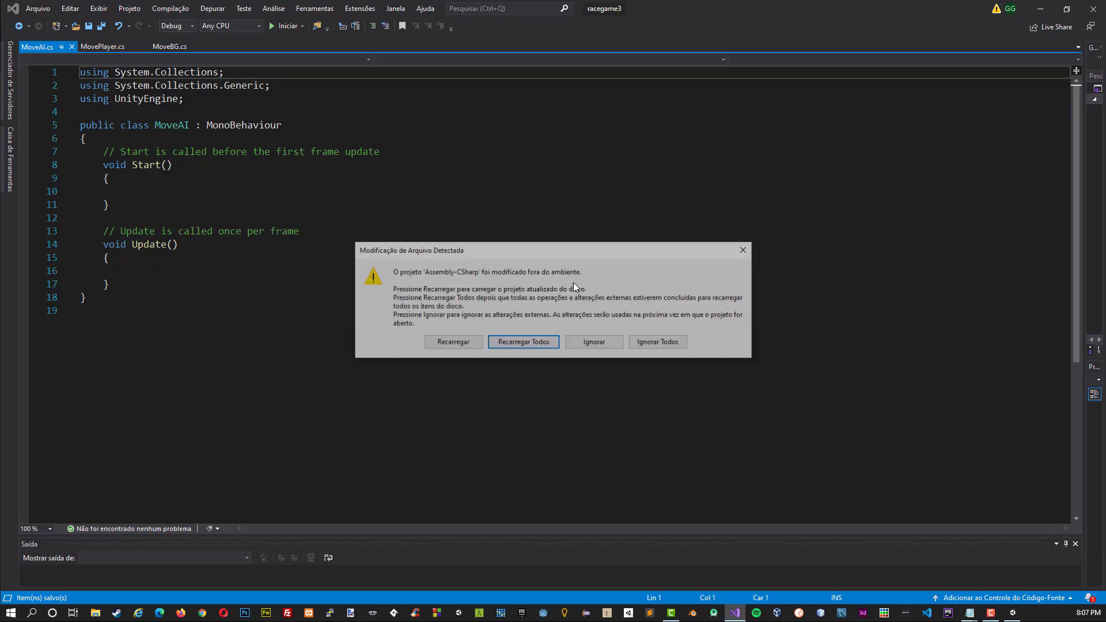
click(524, 341)
click(272, 271)
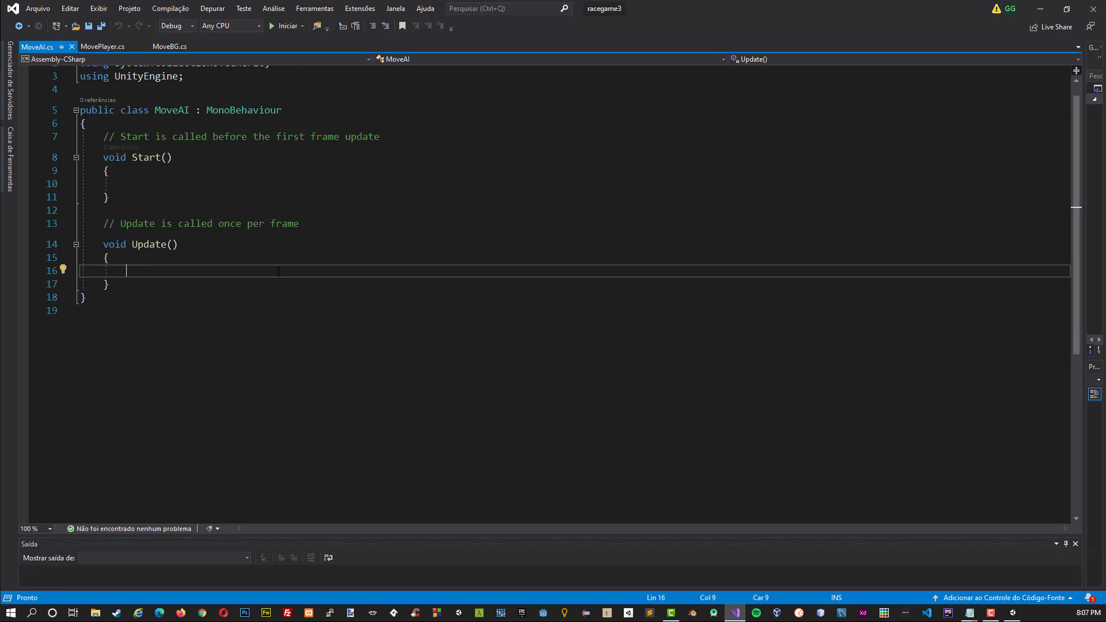
text(if)
key(Tab)
key(Tab)
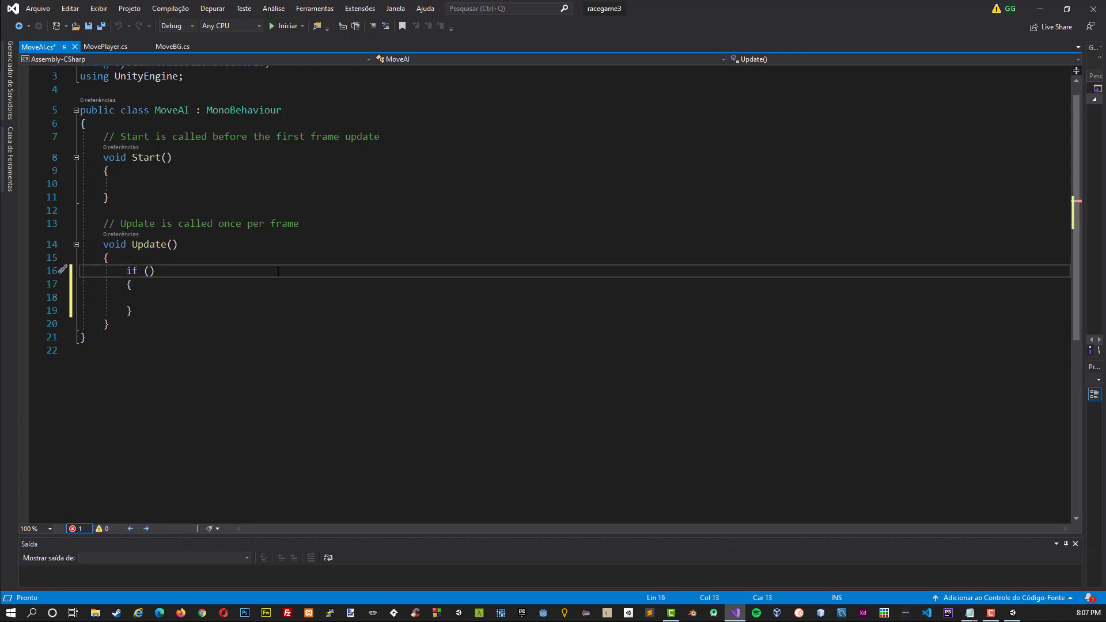
key(ctrl+Return)
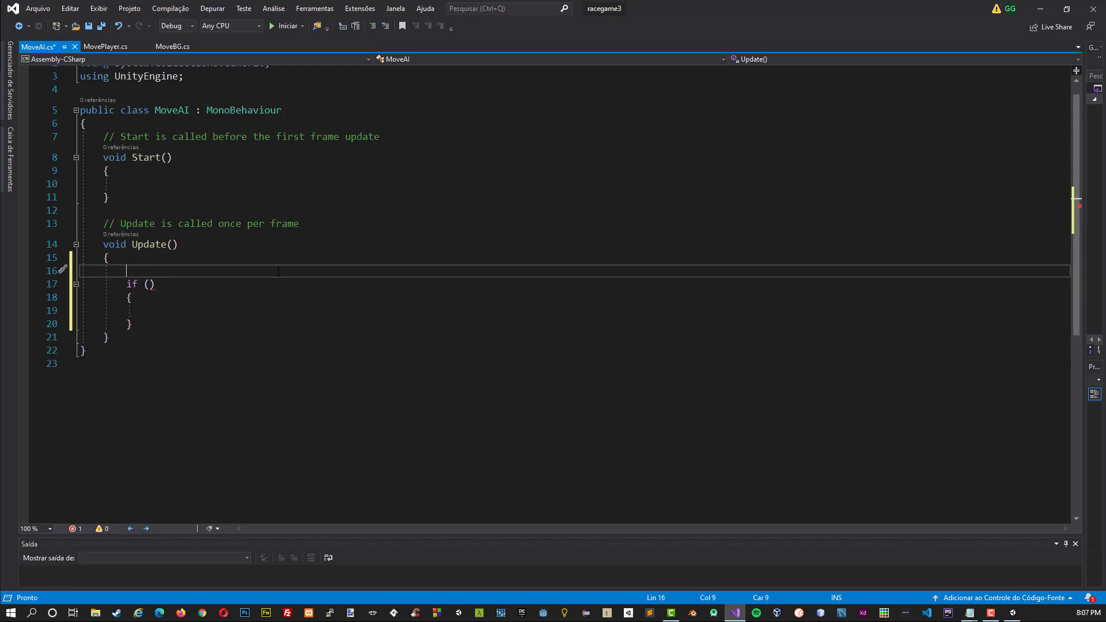
text(tra)
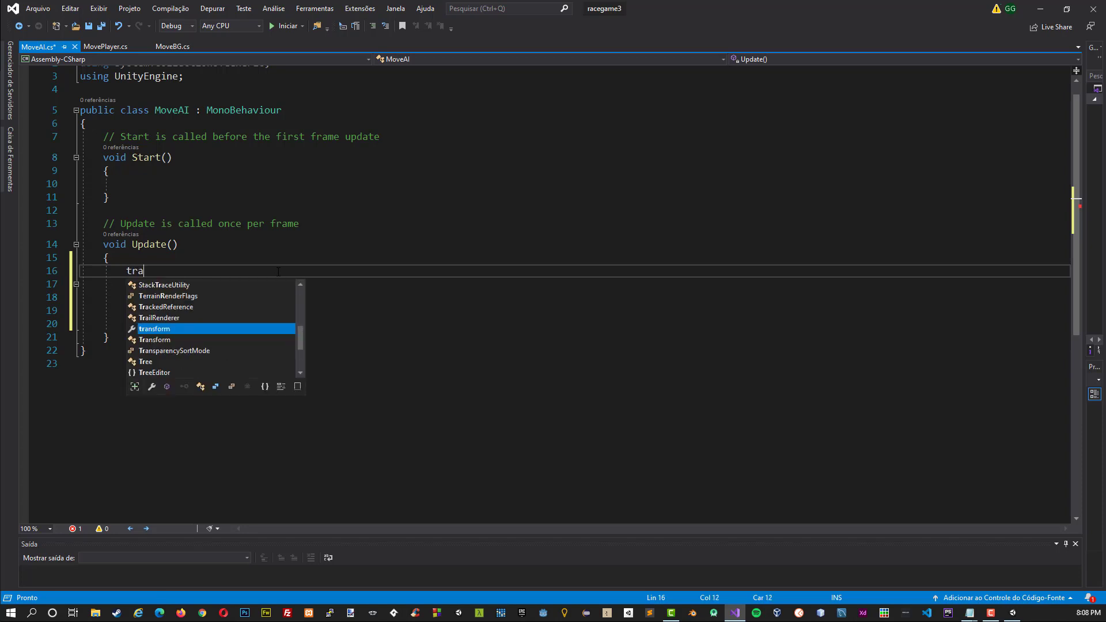
text(nsform.position )
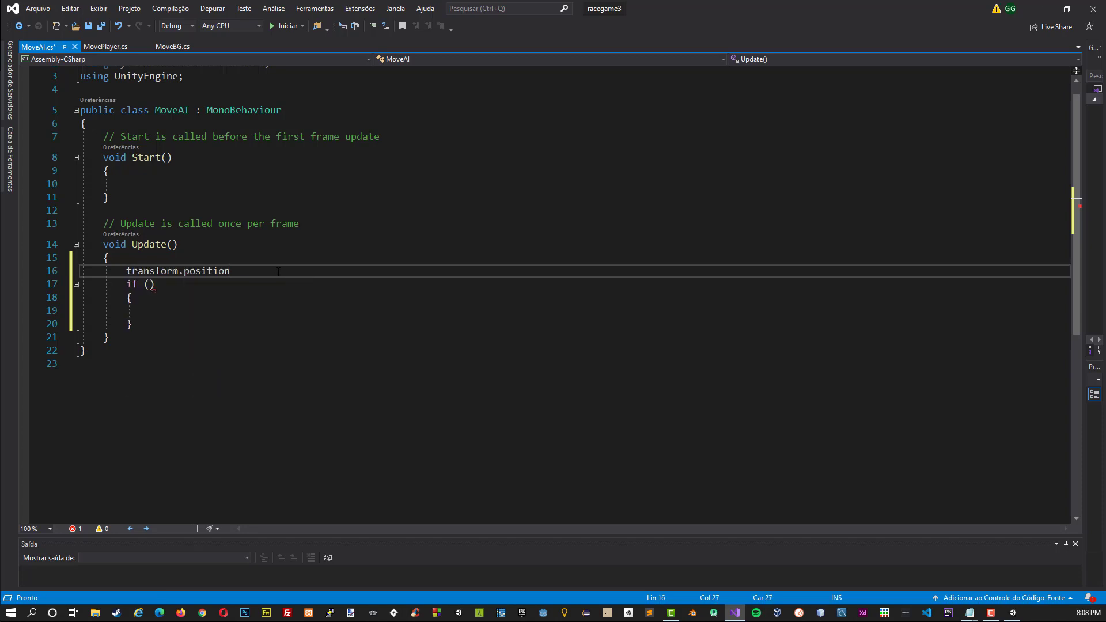
text(+= new Vec)
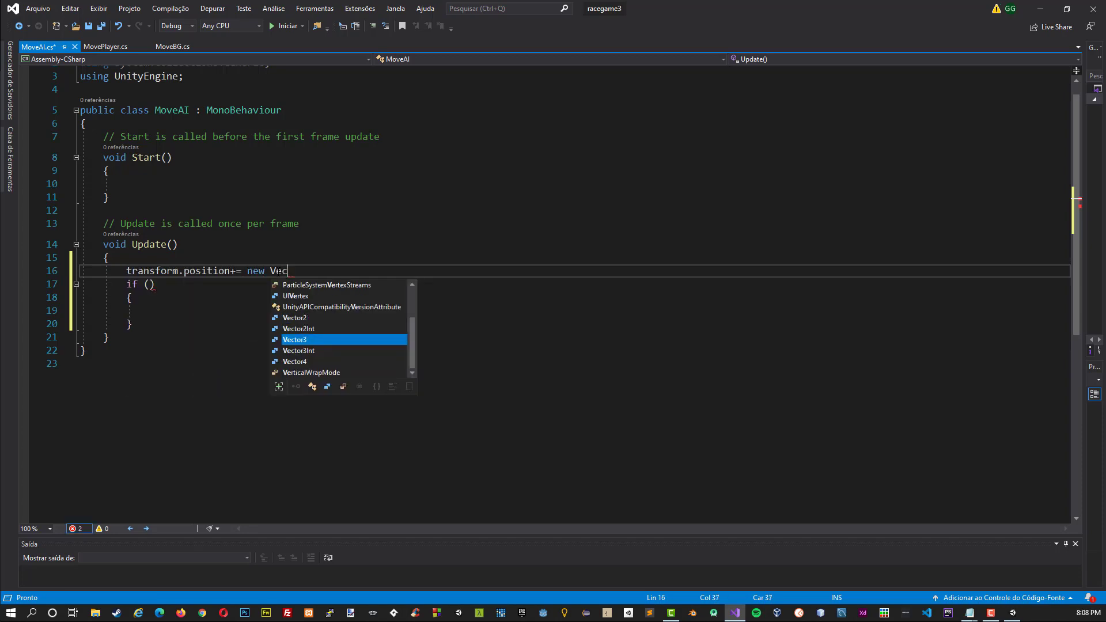
text(tor3();)
key(Left)
key(Left)
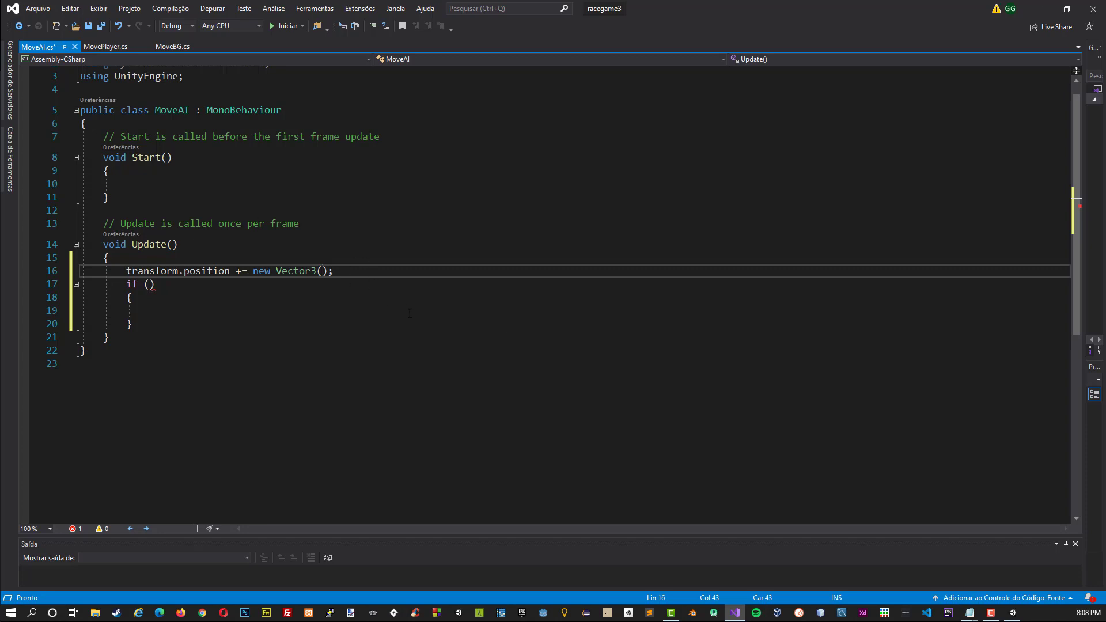
text(0,)
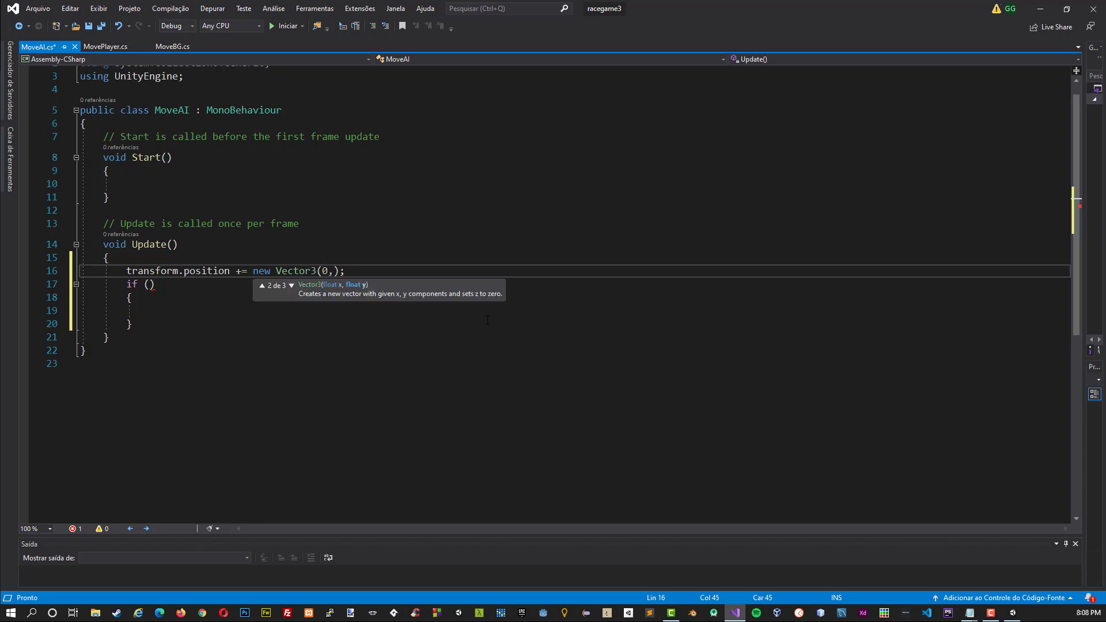
text(-0)
text(2)
key(BackSpace)
text(.2f)
text(,0)
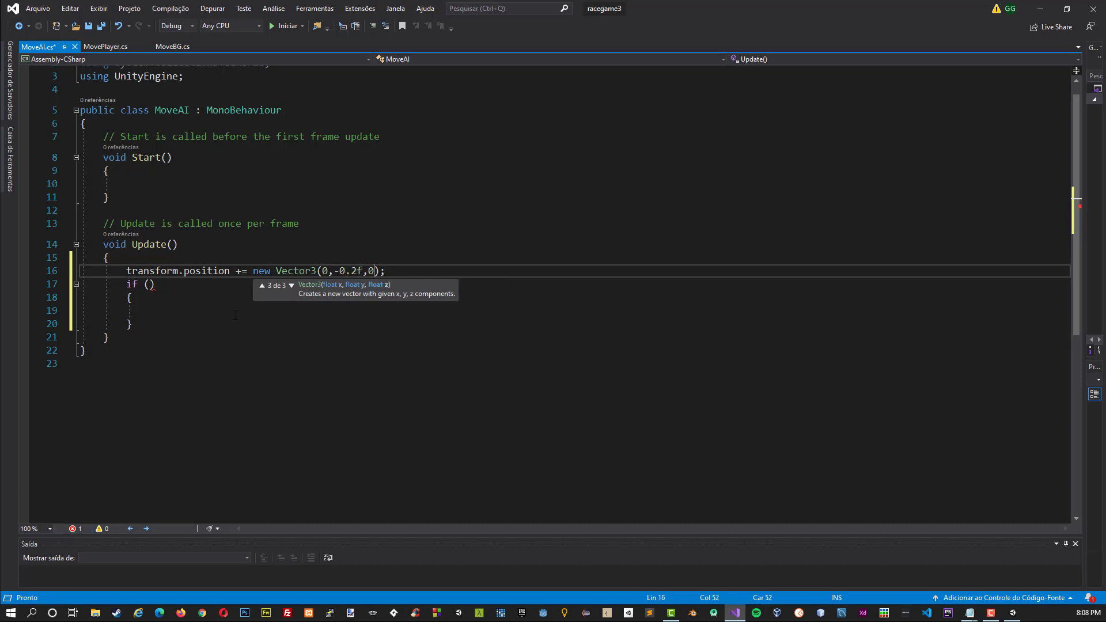
key(Down)
key(Down)
key(Down)
key(Up)
key(Up)
Make the if condition transform.position.y <= -13.13f call Destroy(this.gameObject), then save.
key(Left)
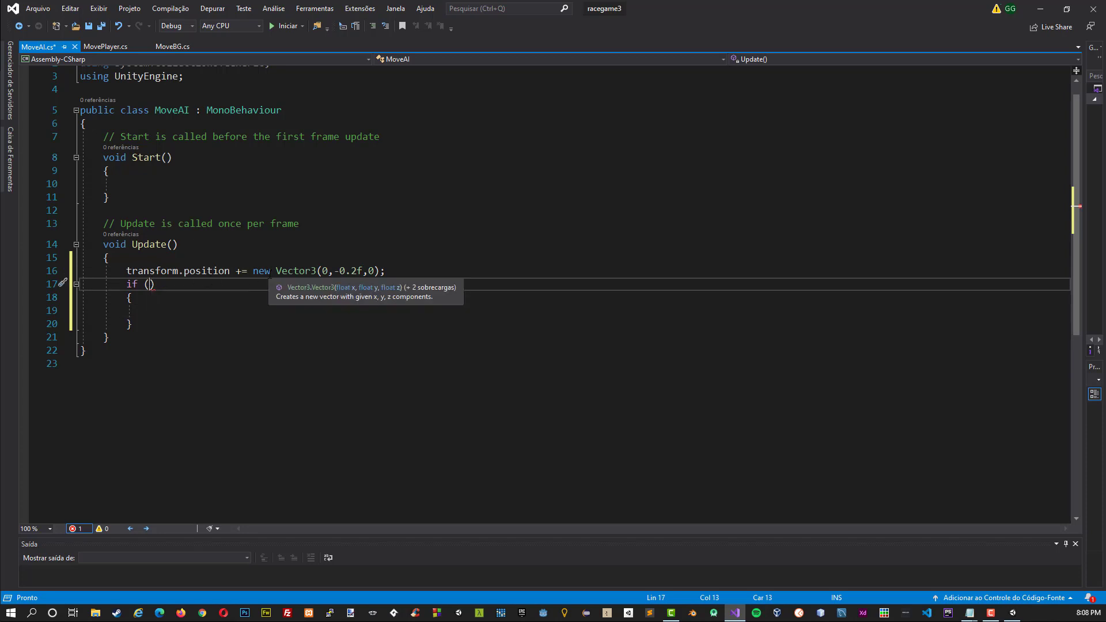
text(transform.p)
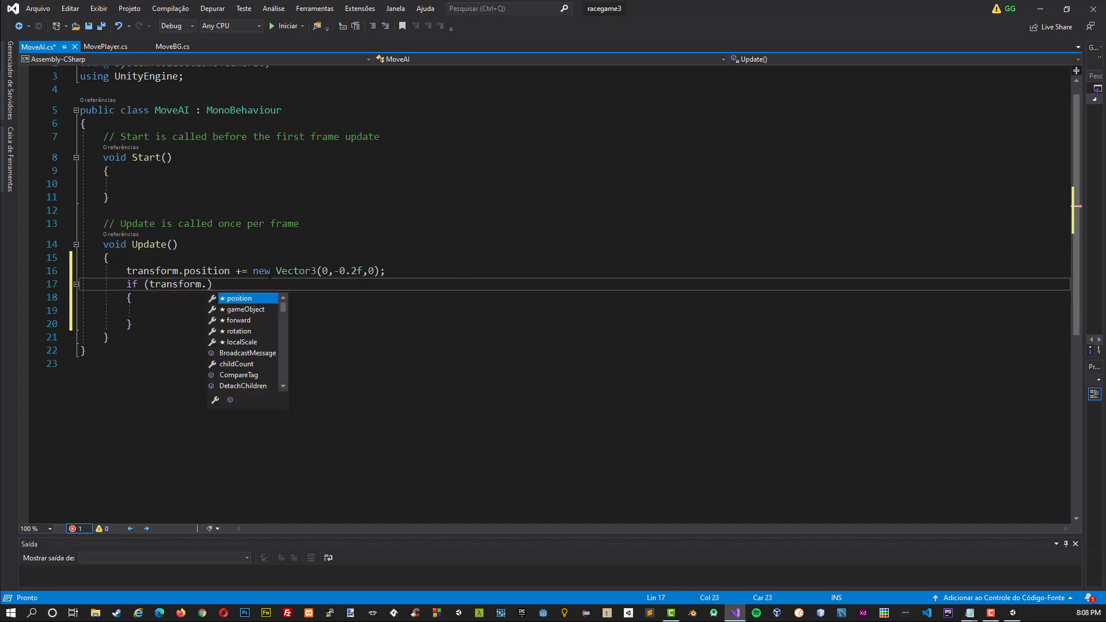
text(osition;o)
key(BackSpace)
key(BackSpace)
text(.)
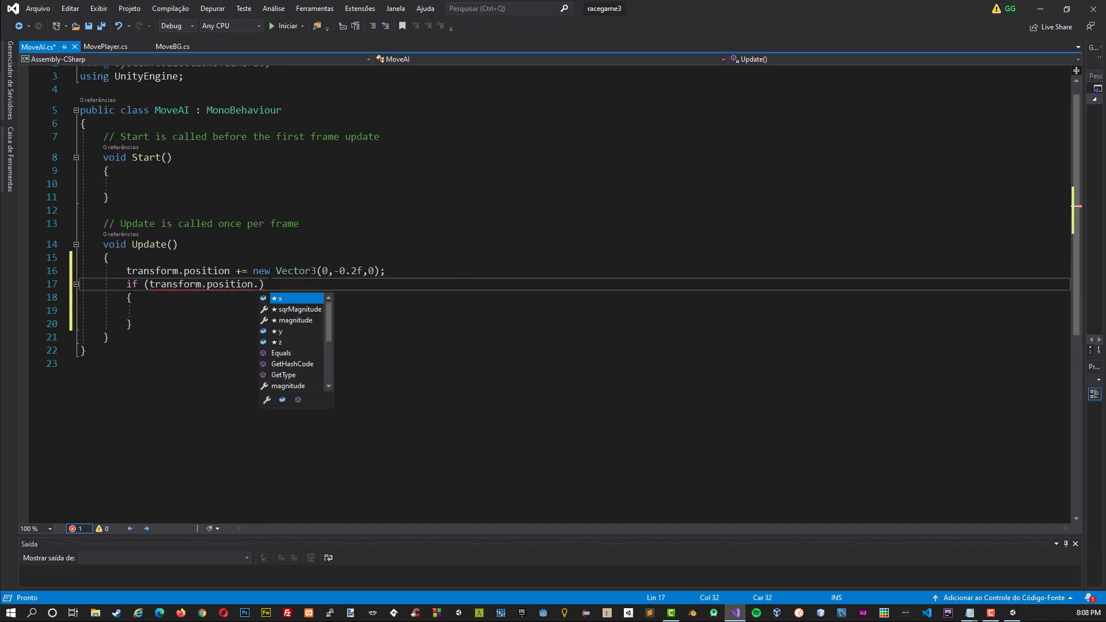
text(y <= )
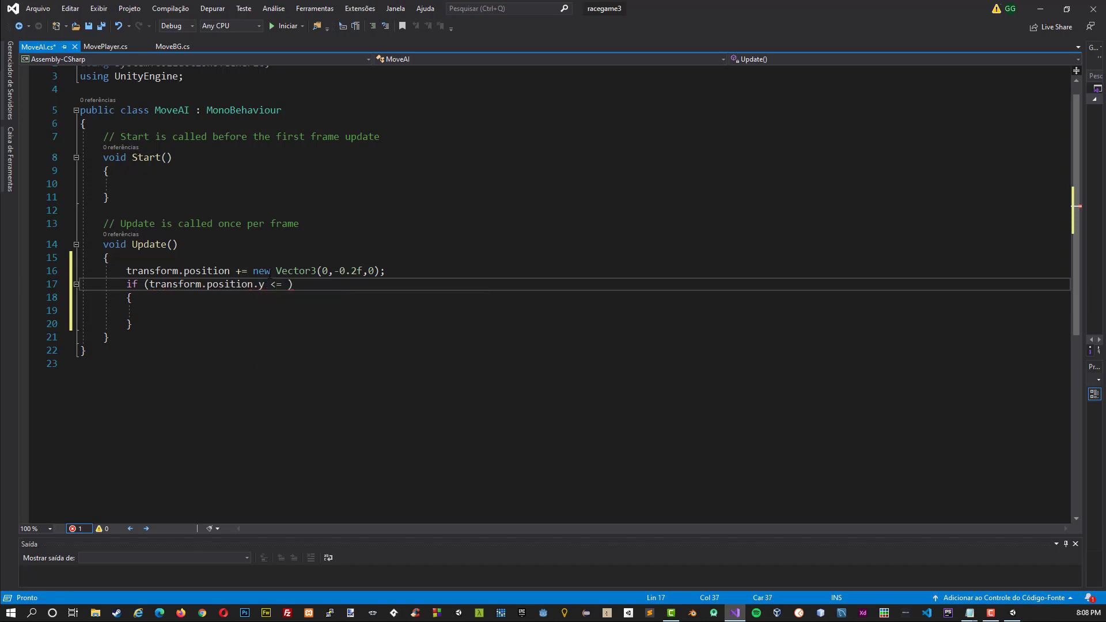
text(-1)
text(3.1)
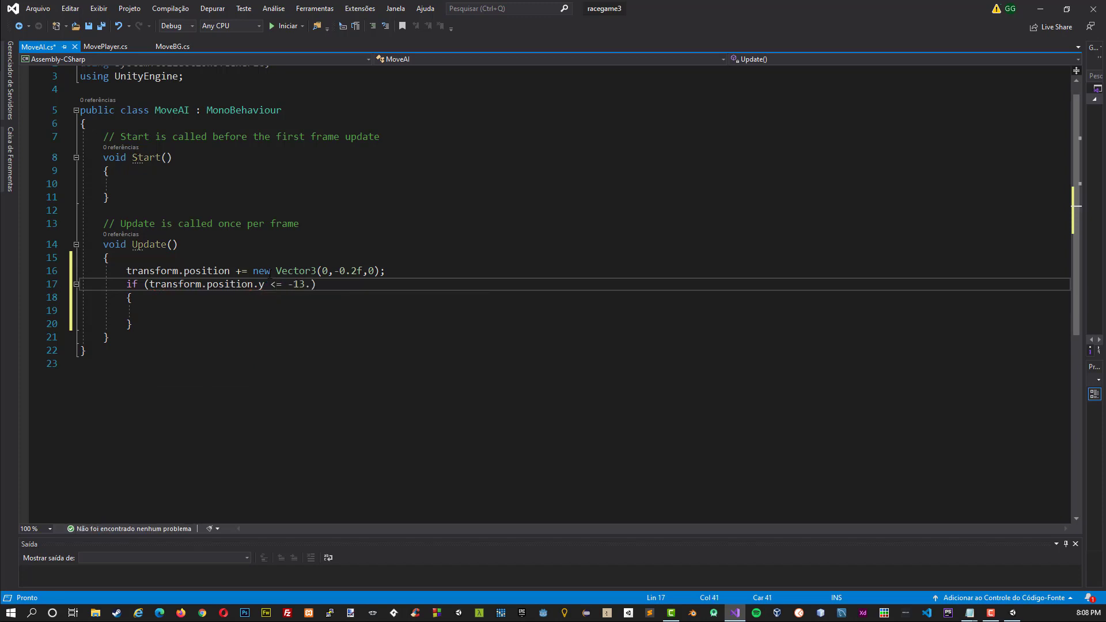
text(34)
key(BackSpace)
text(d)
key(Down)
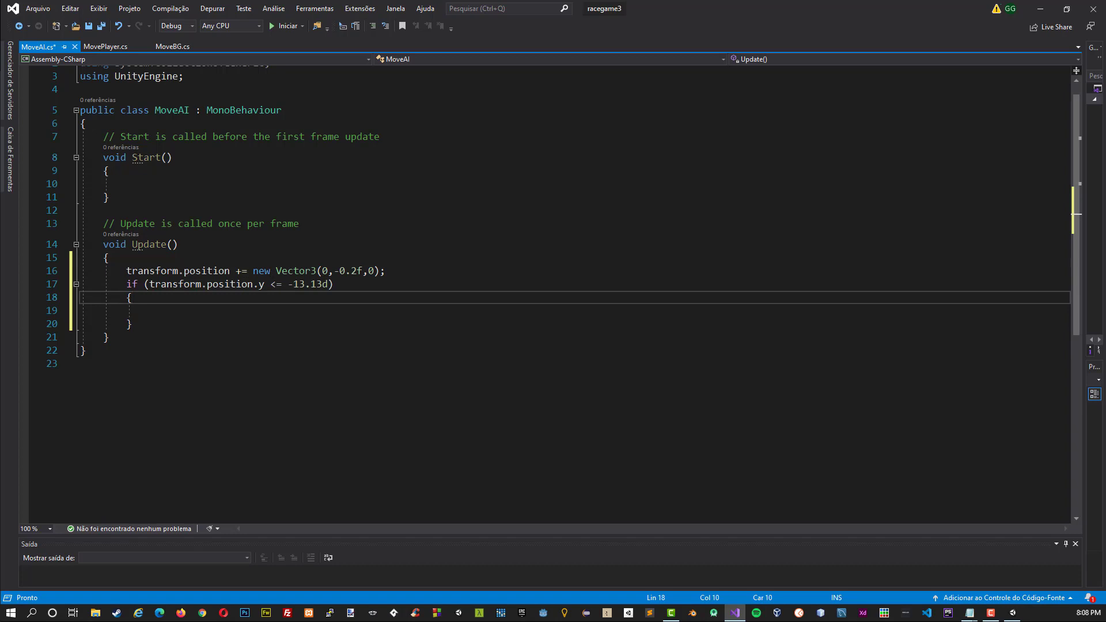
click(330, 284)
key(BackSpace)
text(f)
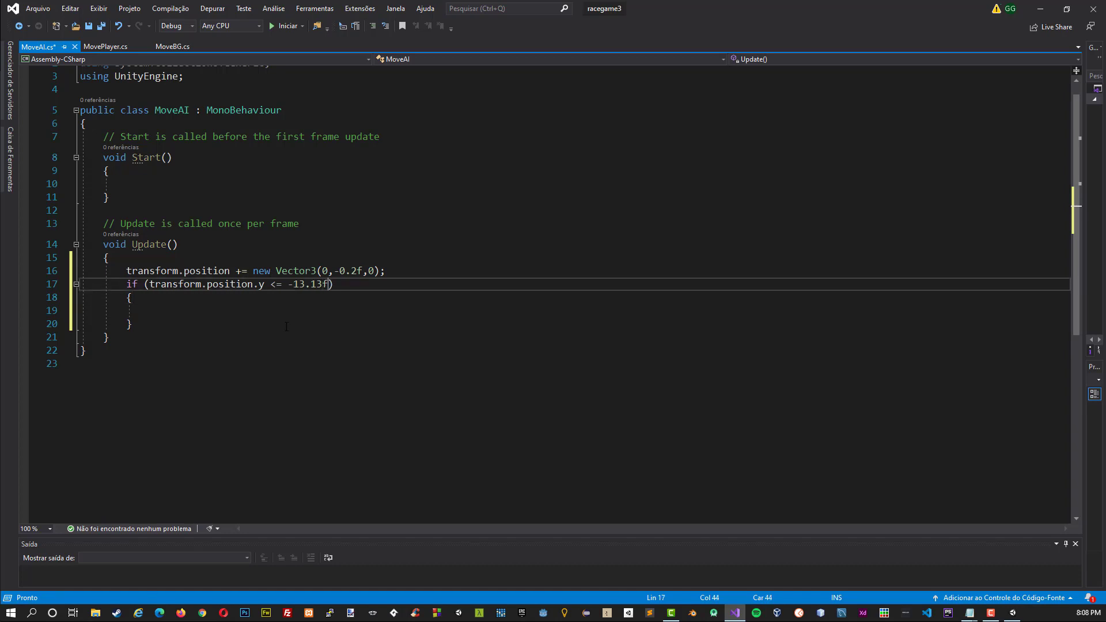
click(300, 311)
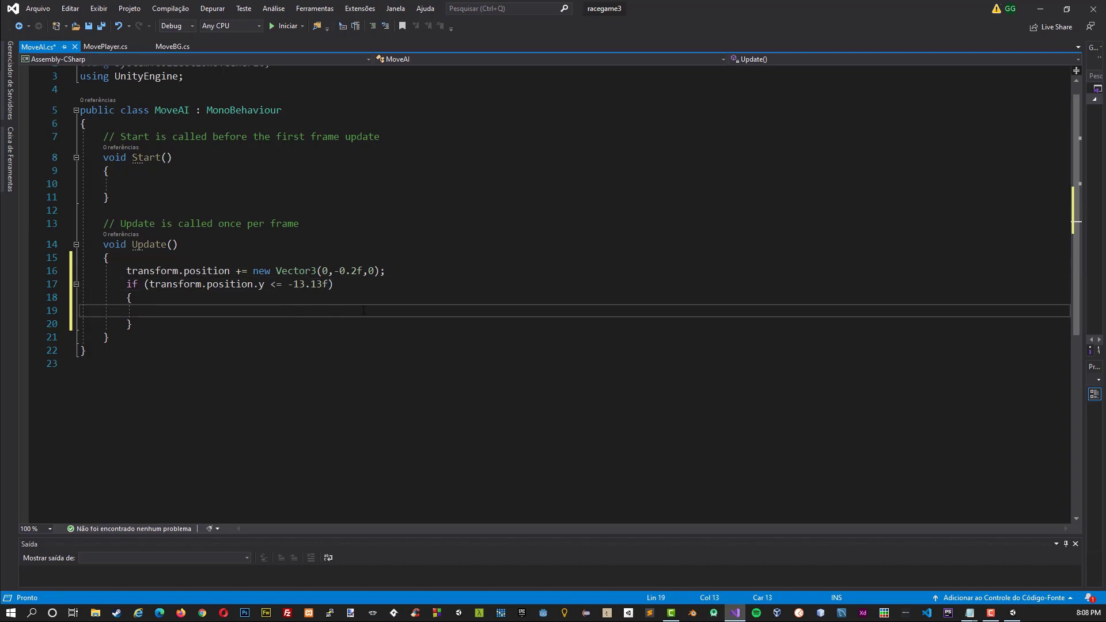
text(Dest)
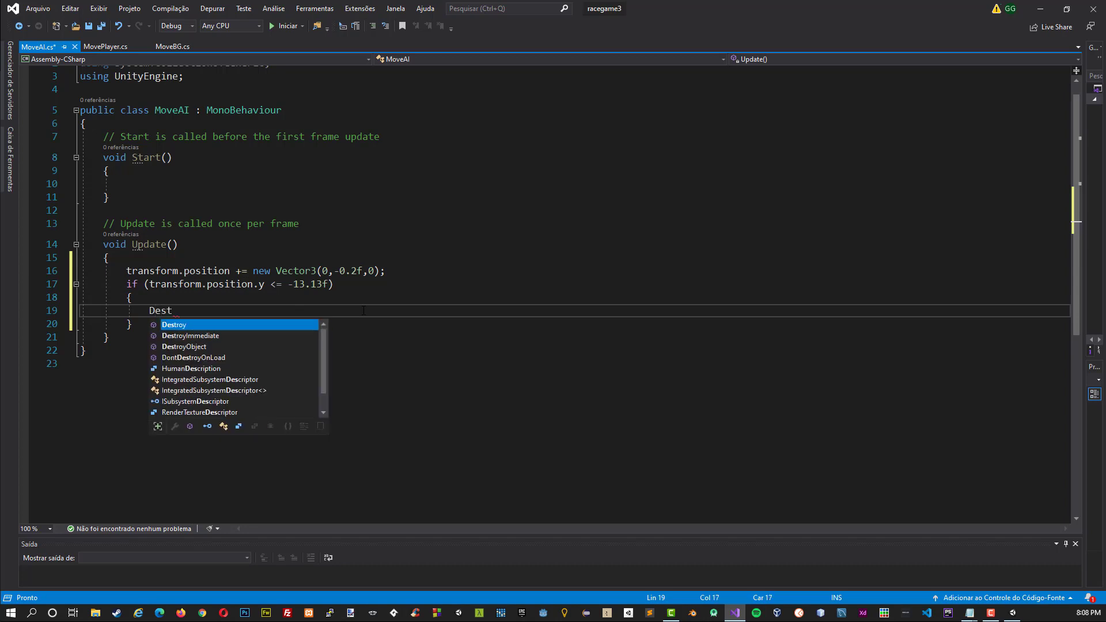
text(roy();)
key(Left)
key(Left)
text(this.gameObject)
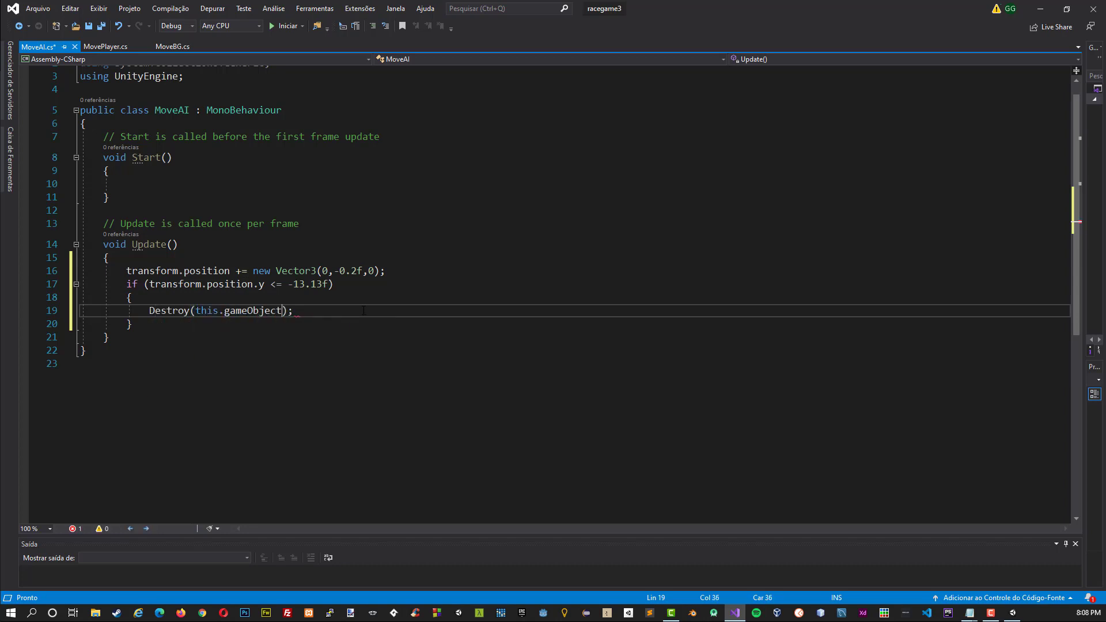
key(ctrl+s)
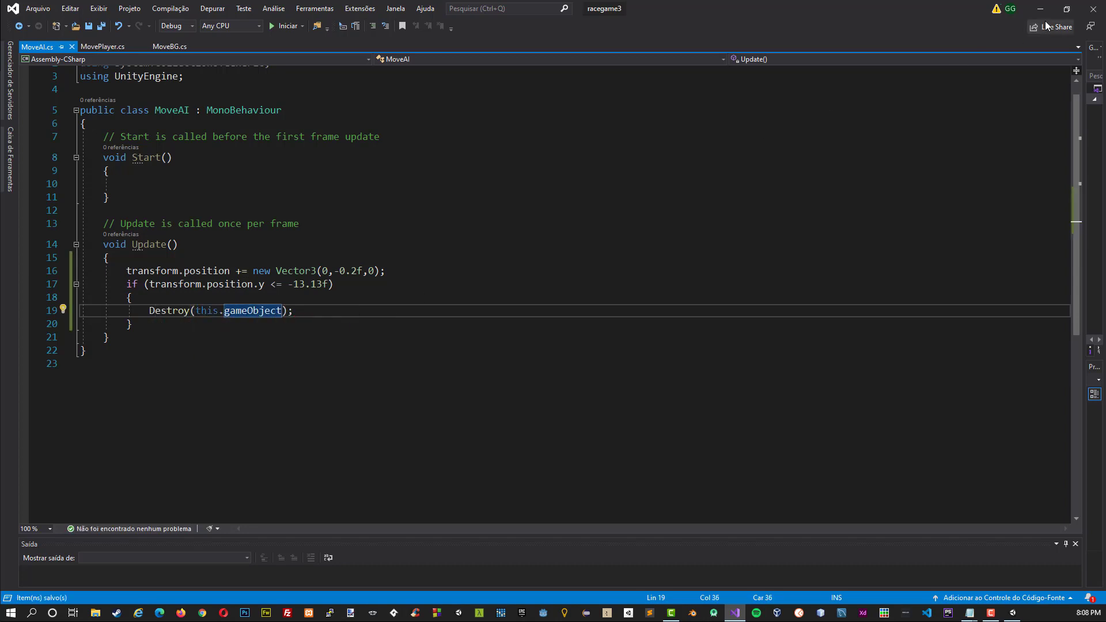
Play-test the ambulance, move enemy1 into the left lane at X -2.62, and replay.
click(1041, 8)
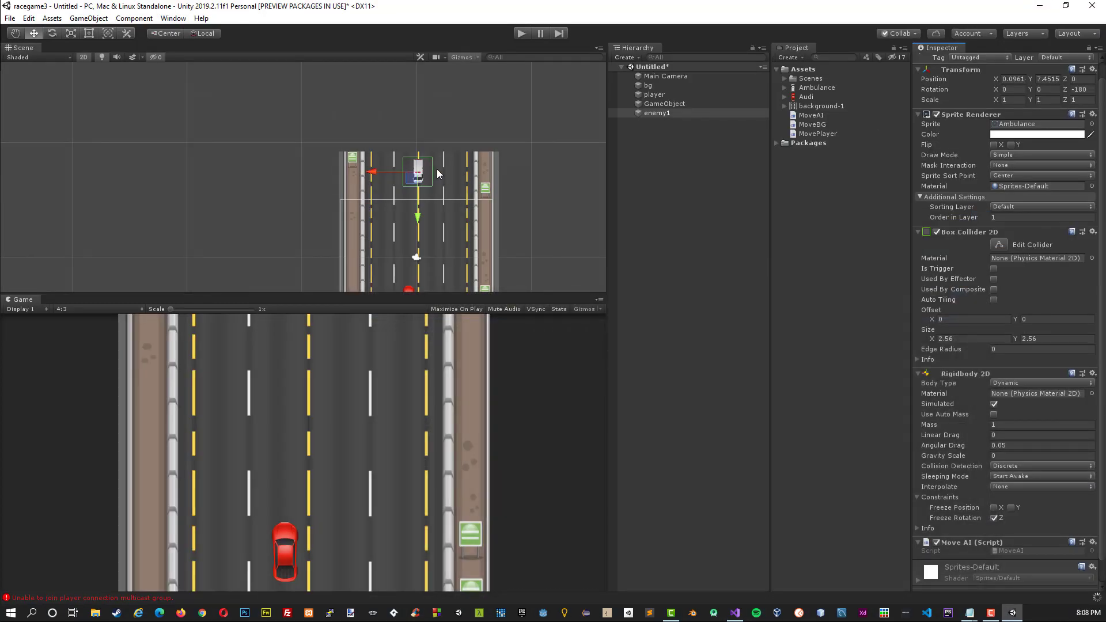
click(519, 33)
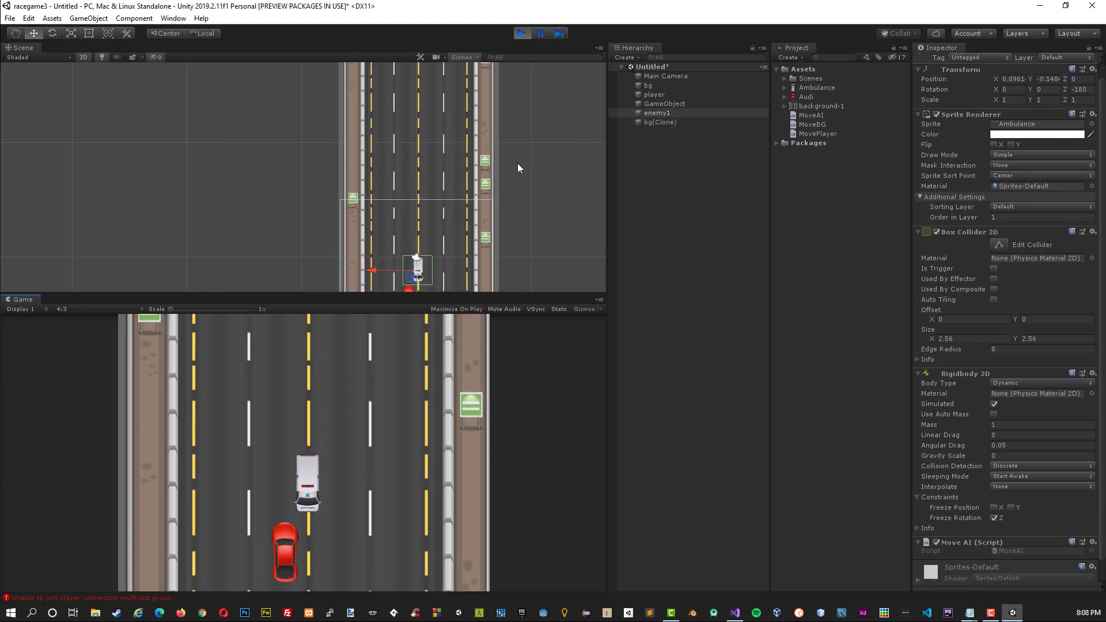
click(521, 33)
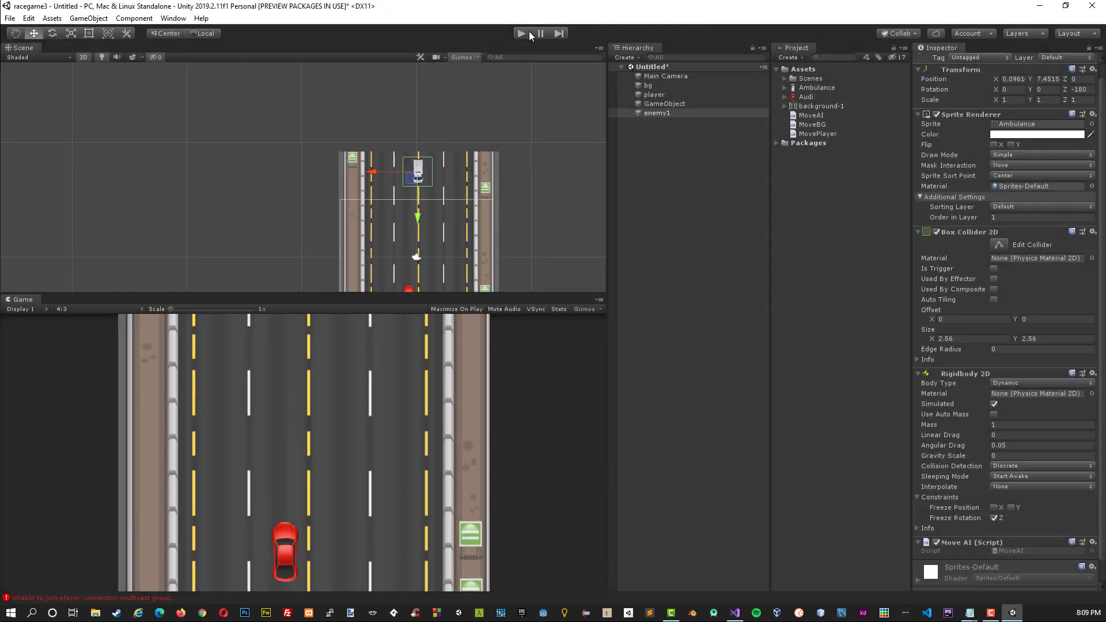
drag(418, 172, 387, 173)
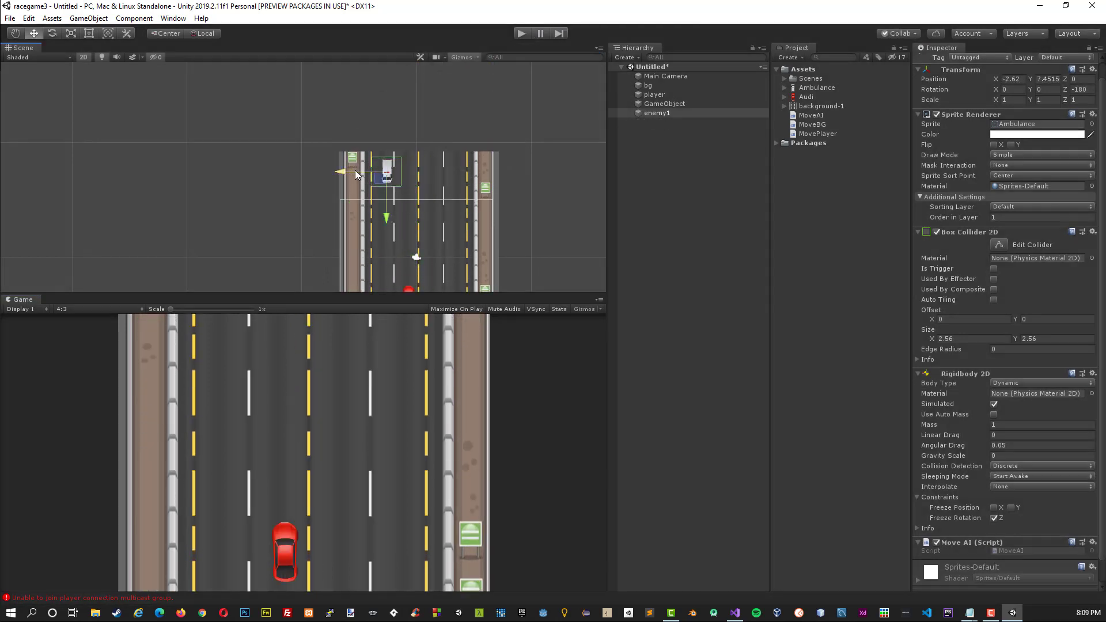
click(517, 34)
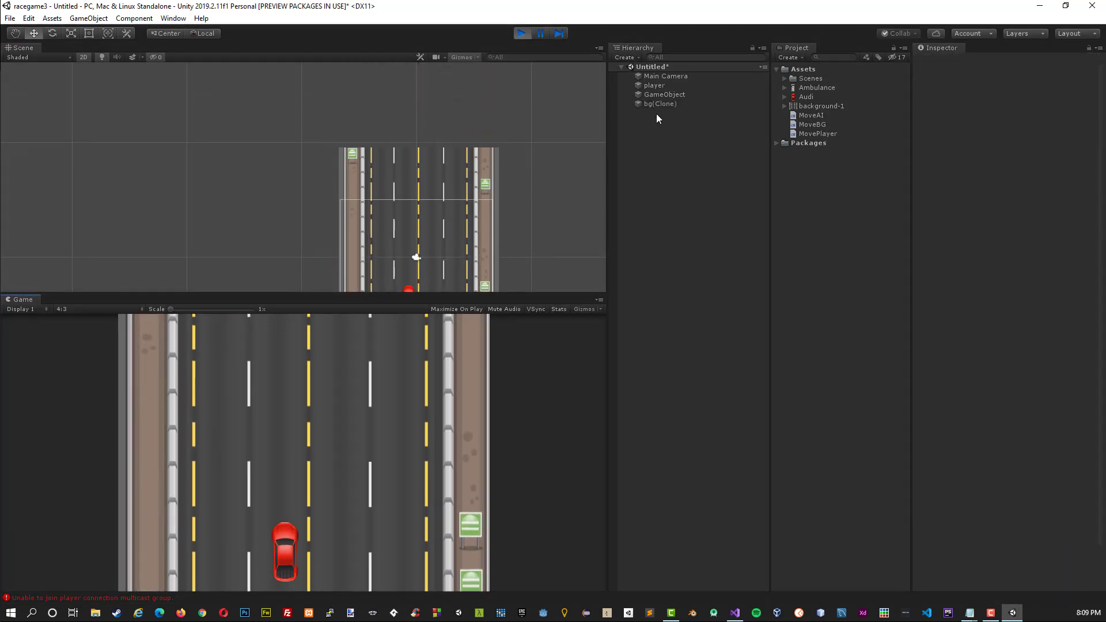
Stop the game and rename the empty GameObject to Spawner.
click(515, 35)
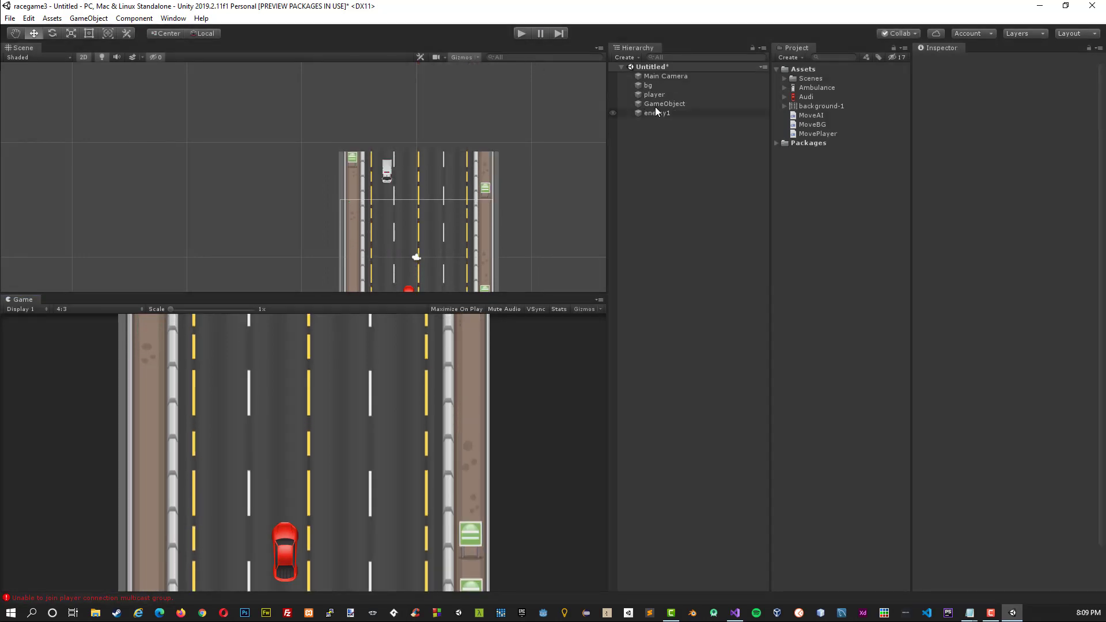
click(655, 105)
click(961, 62)
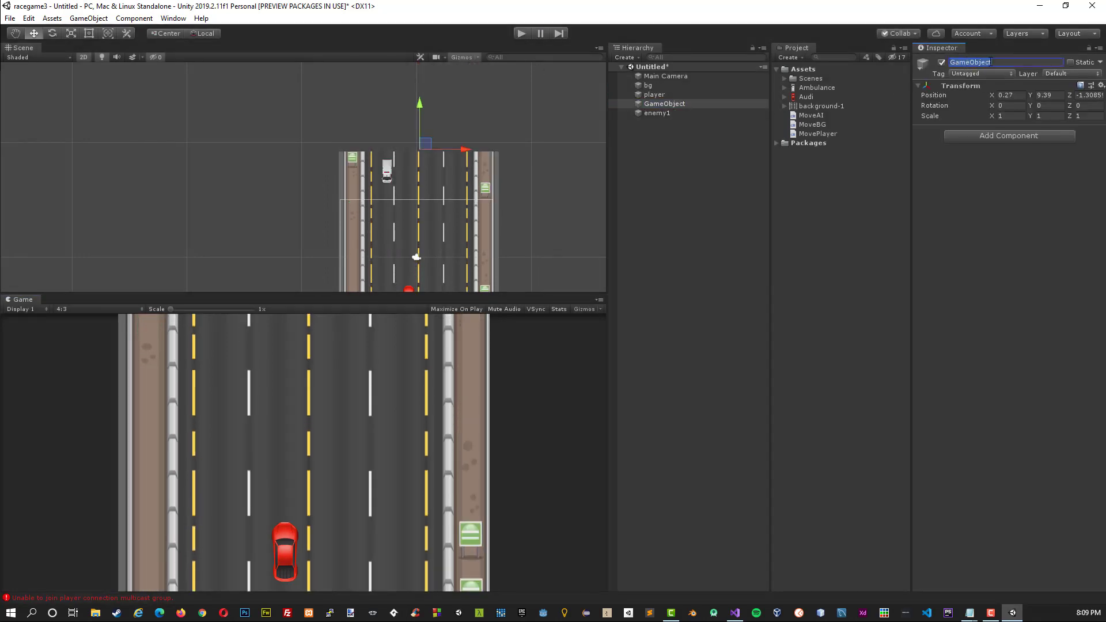
text(Spa)
text(ner)
key(Return)
Turn enemy1 into a prefab in Assets and delete it from the Hierarchy.
click(654, 131)
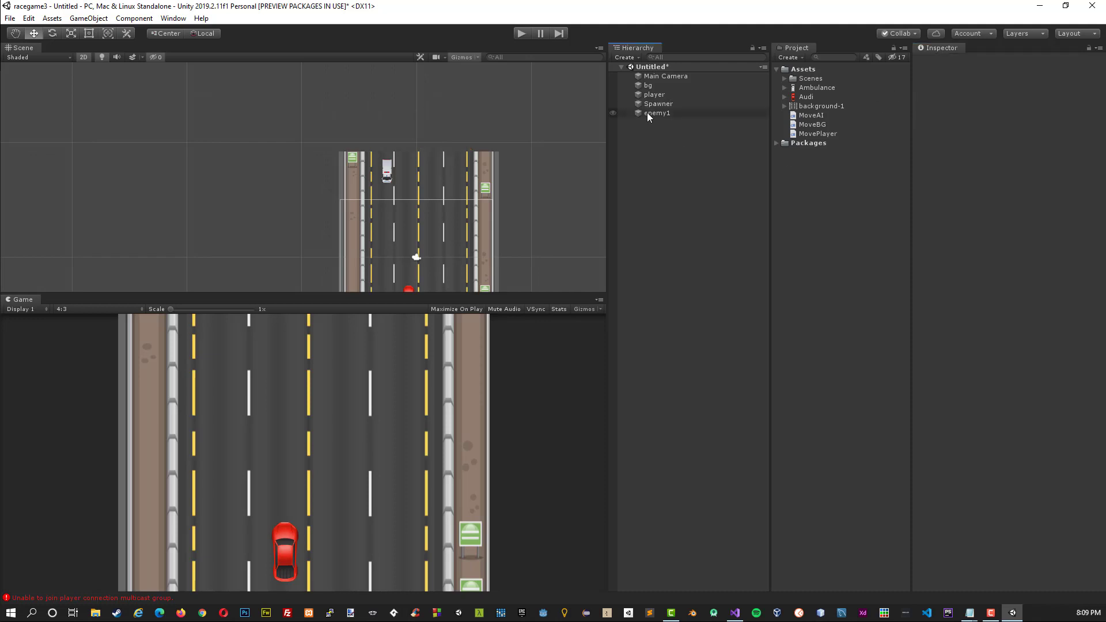
click(647, 114)
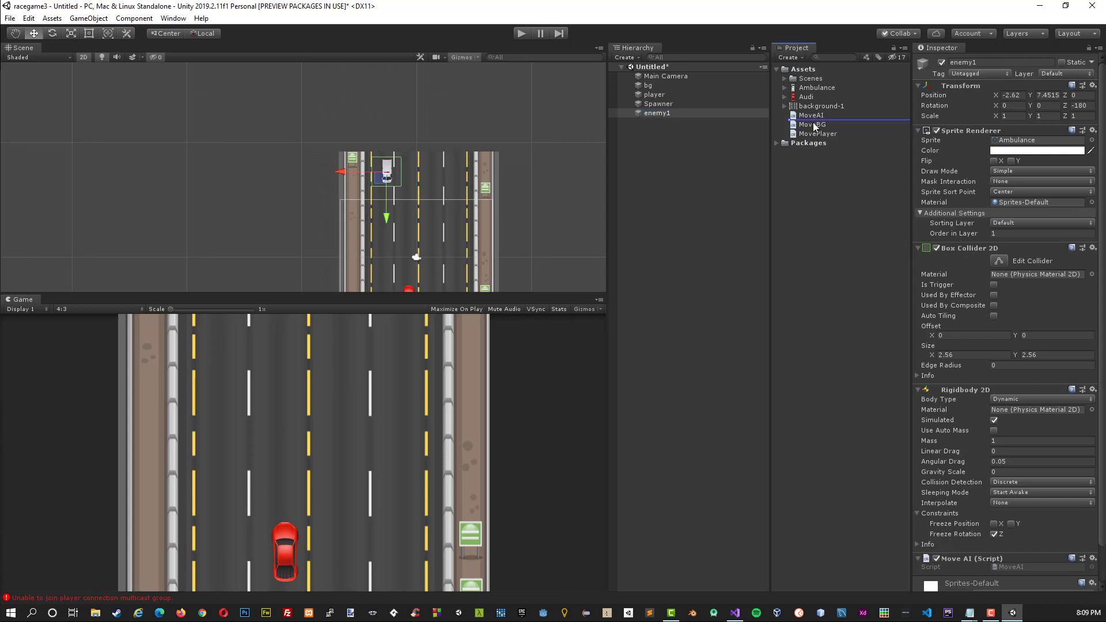
drag(660, 117, 825, 120)
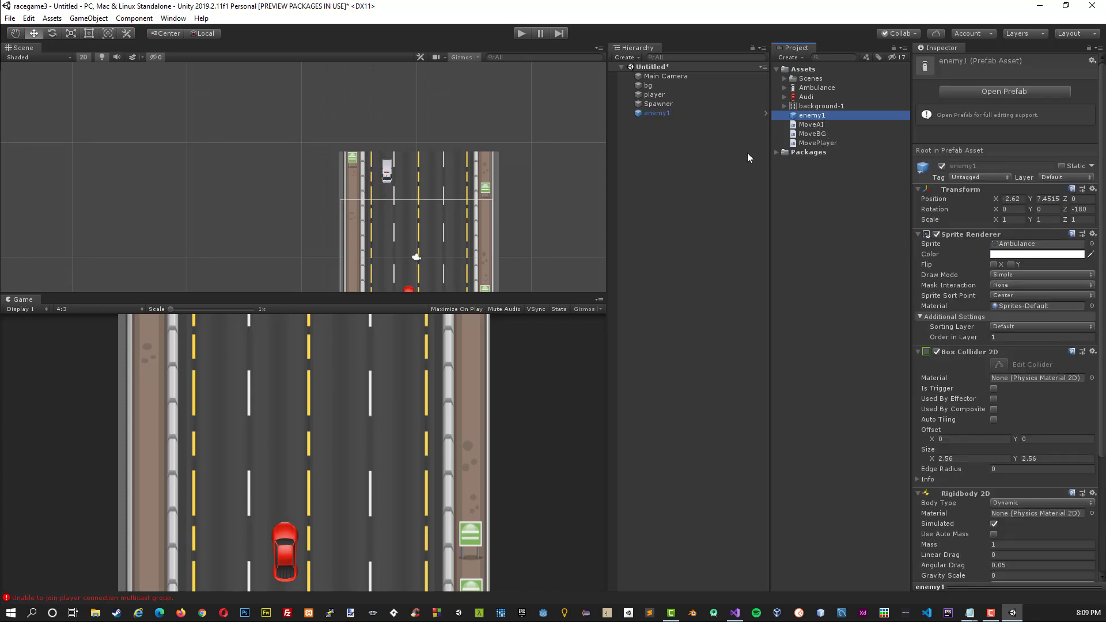
click(658, 113)
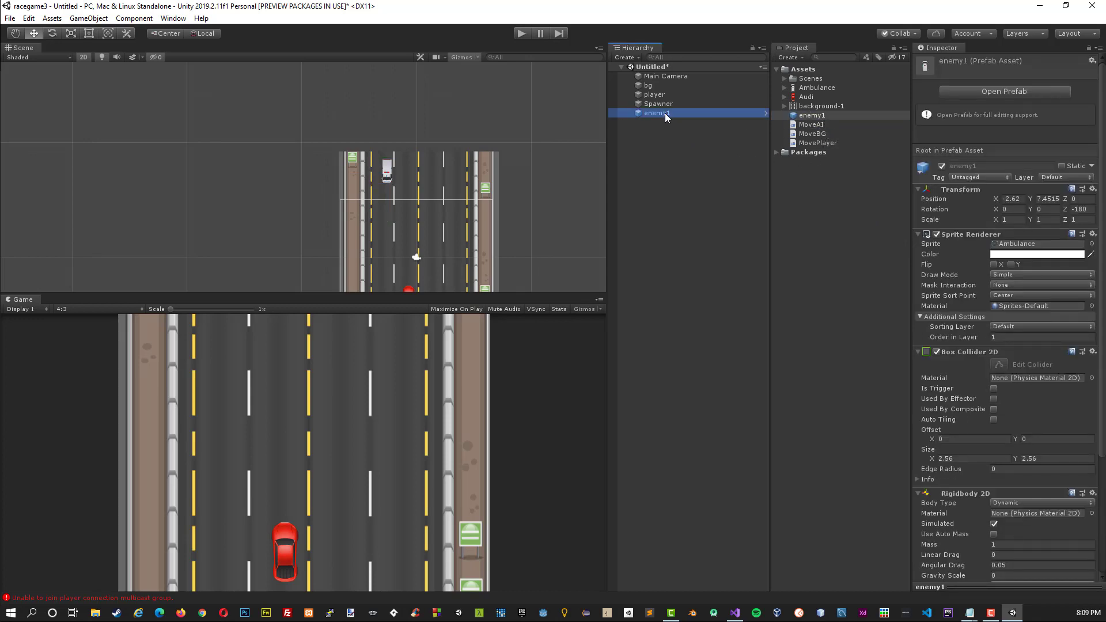
key(Delete)
click(657, 104)
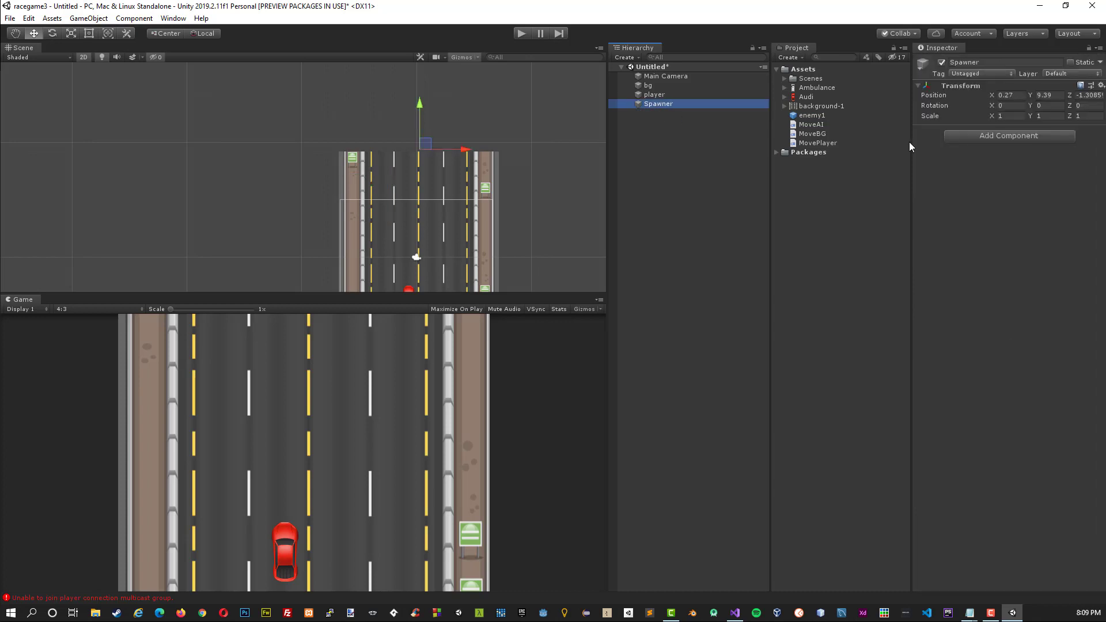
click(962, 135)
text(script)
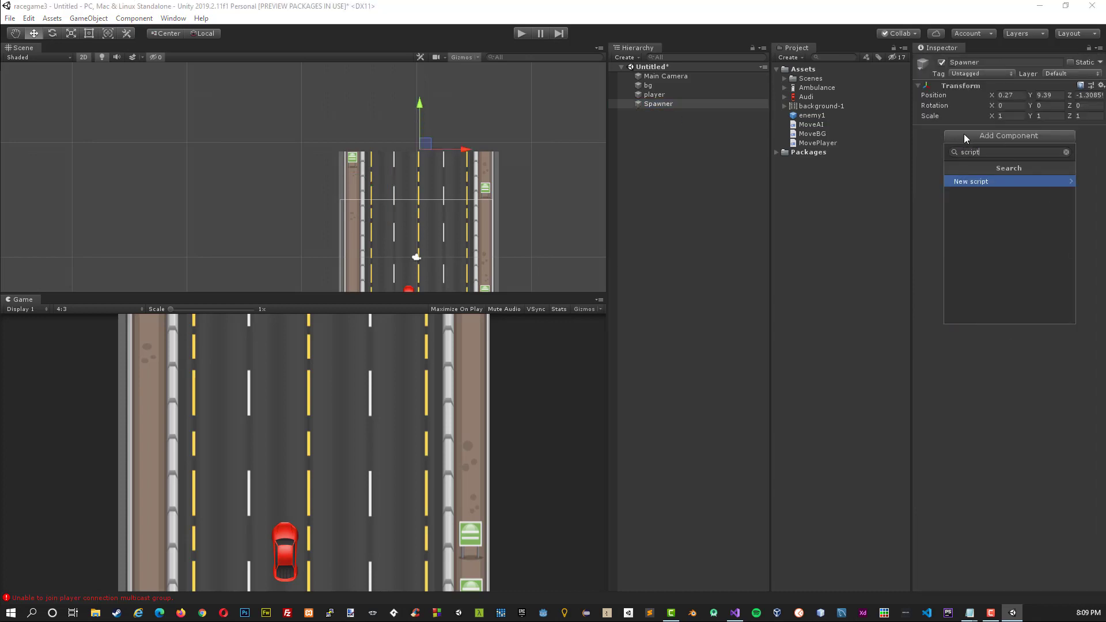
Add a new script component named GenerateEnemys to Spawner and open it with Edit Script.
key(Return)
text(Generate)
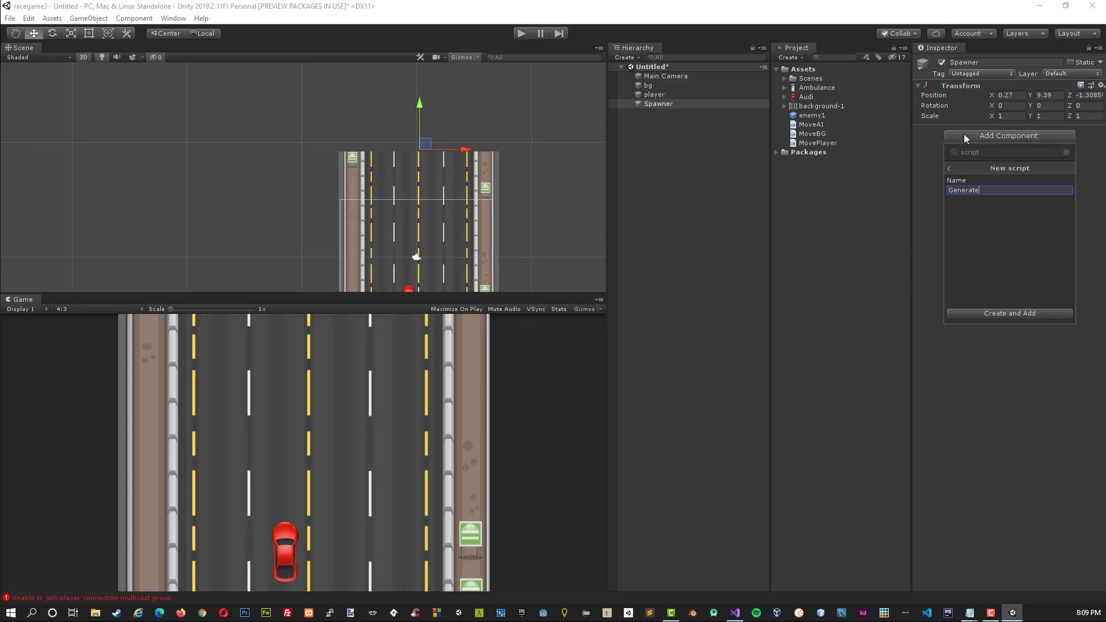
text(Enemys)
key(Return)
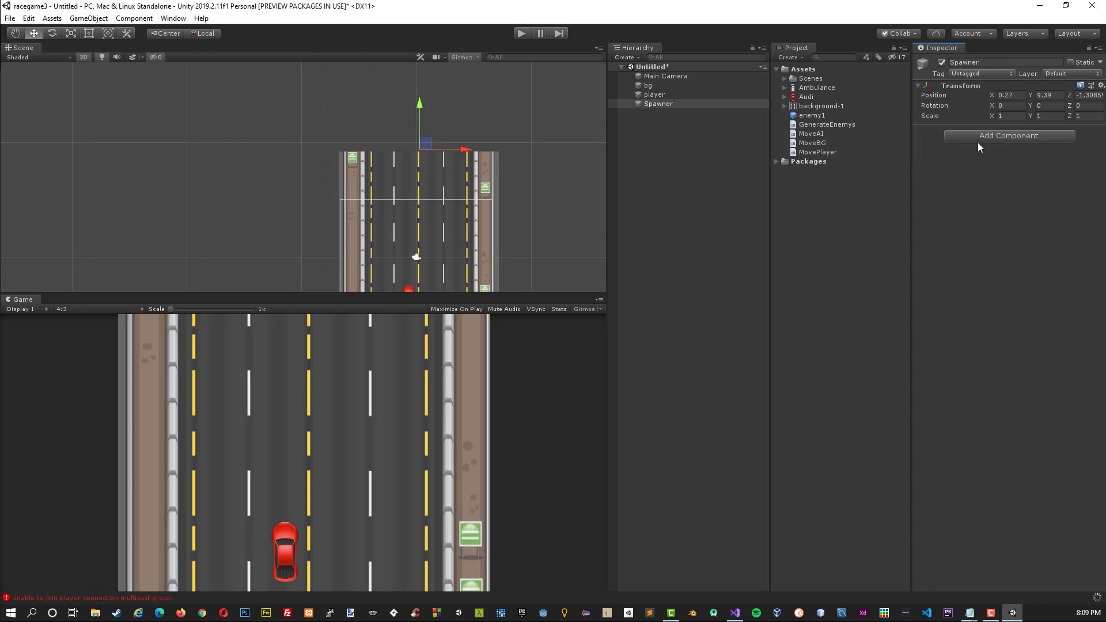
right_click(953, 130)
click(993, 247)
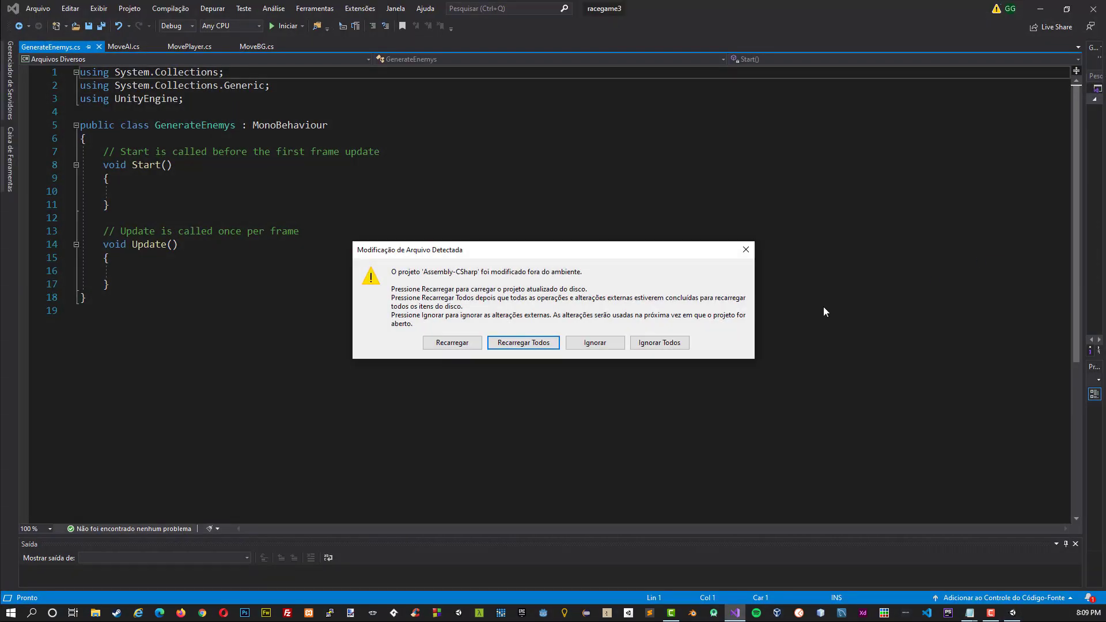
Reload the project and declare 'public GameObject inimigo;' in the GenerateEnemys class.
click(513, 341)
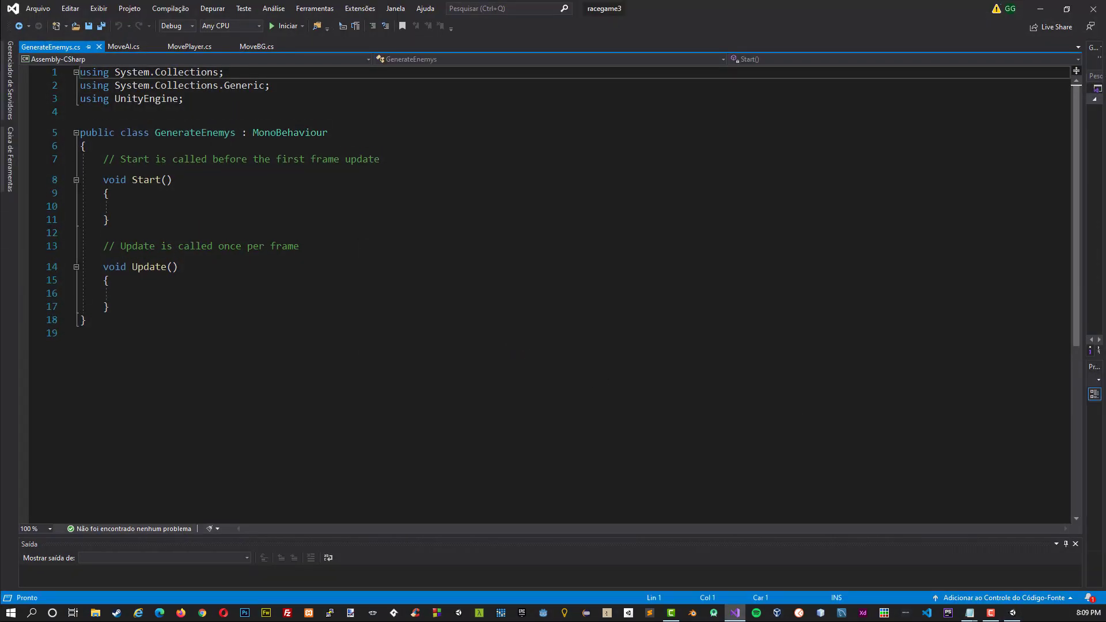
click(213, 149)
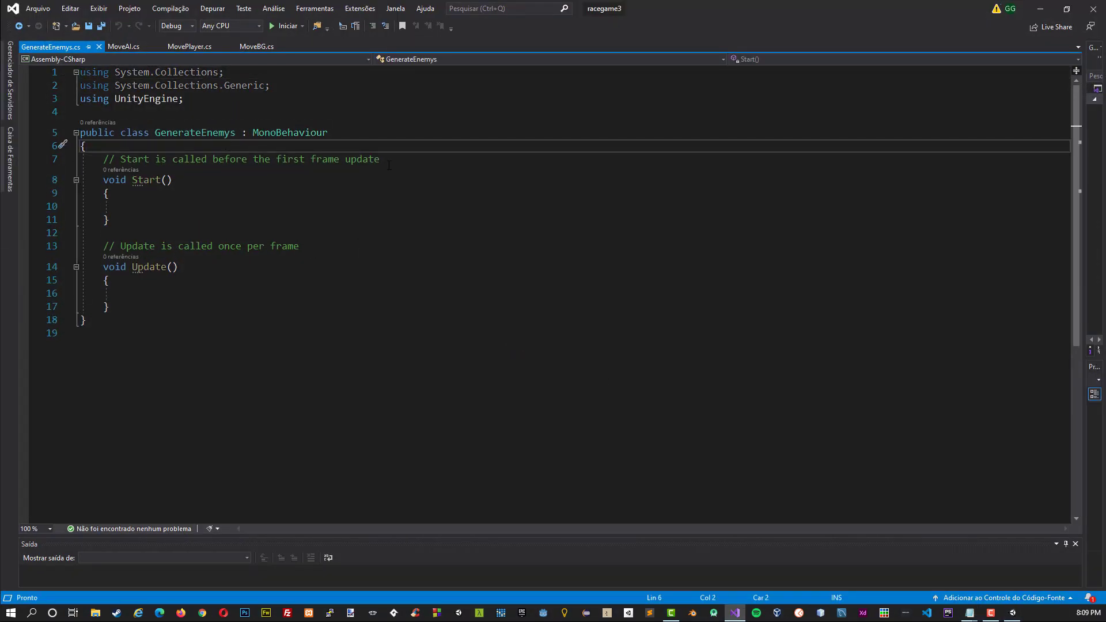
key(Return)
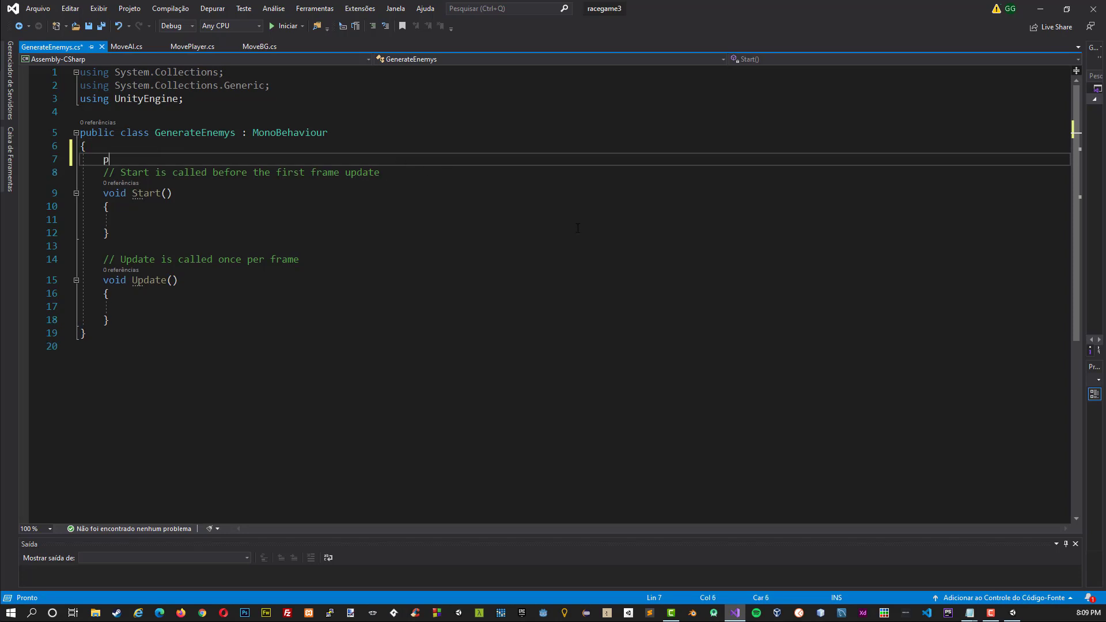
text(public G)
key(Tab)
text(c)
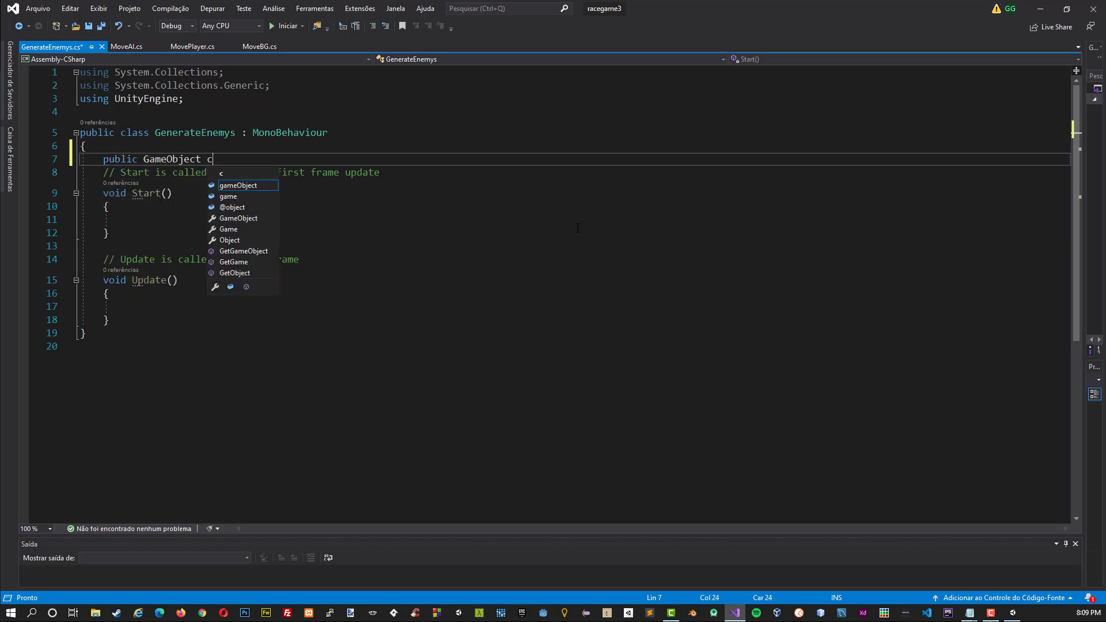
text(a)
text(ni)
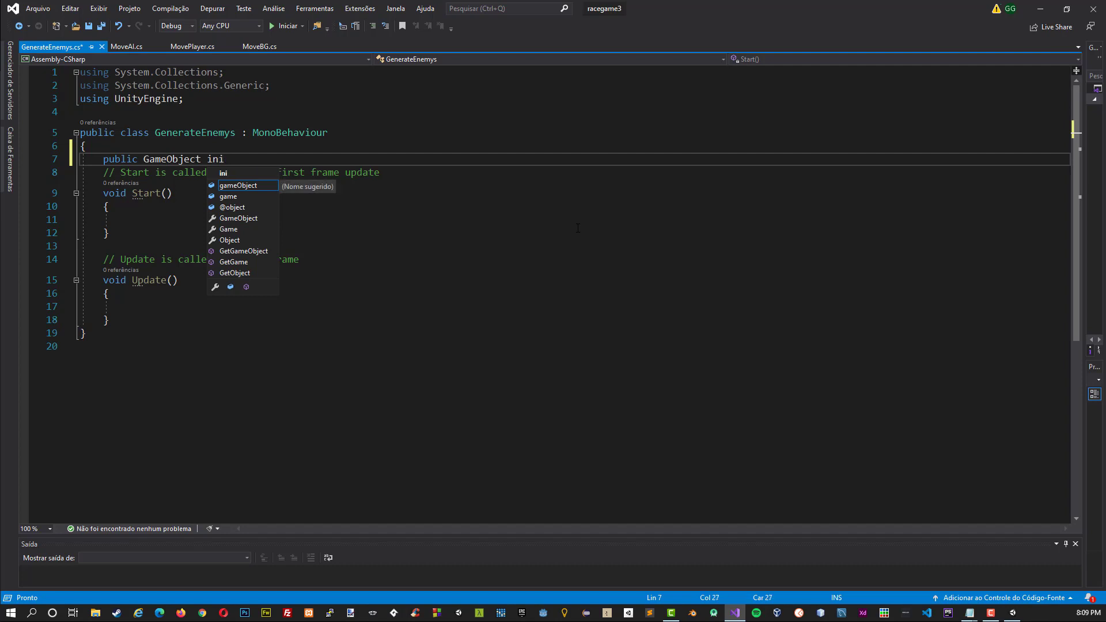
text(migo;)
key(Return)
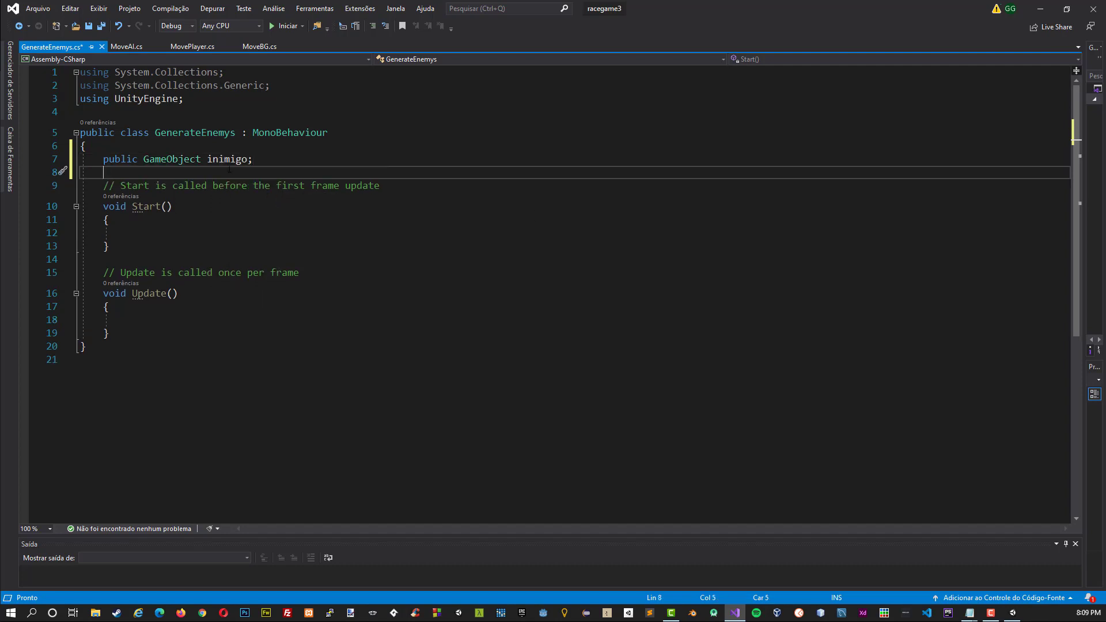
Add 'private float timer = 0;' below the inimigo field and save the file.
click(201, 159)
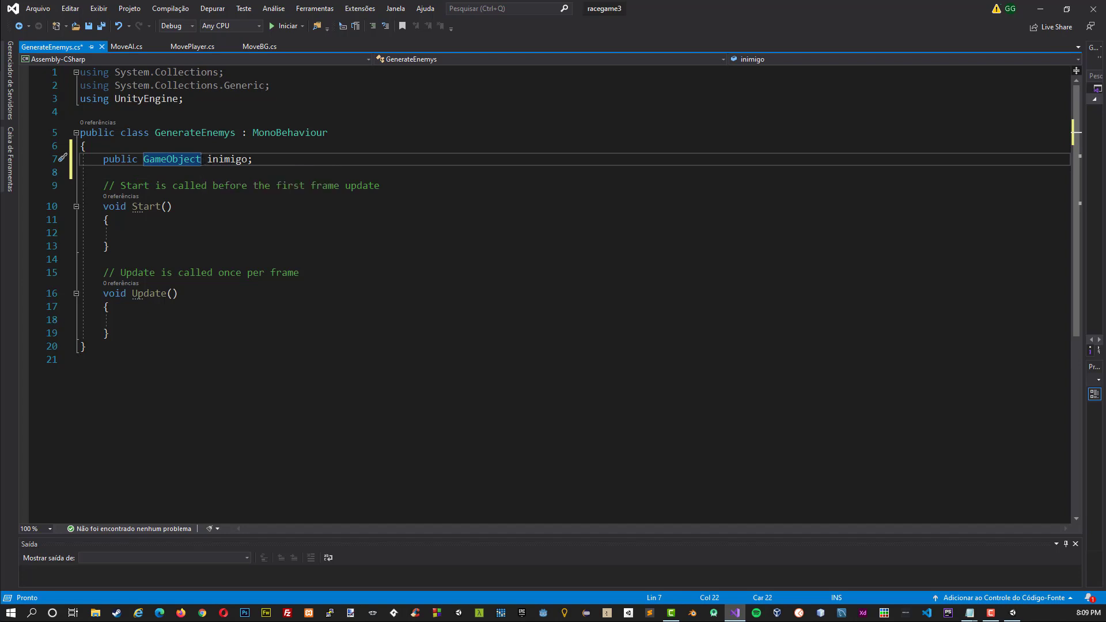
click(272, 160)
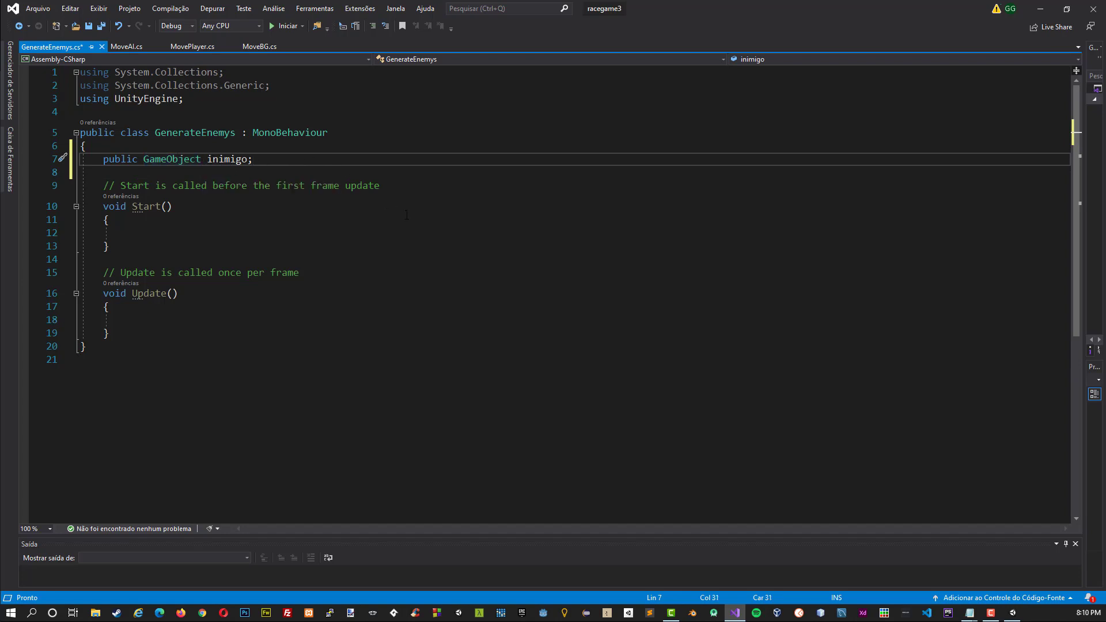
key(Return)
text(priva)
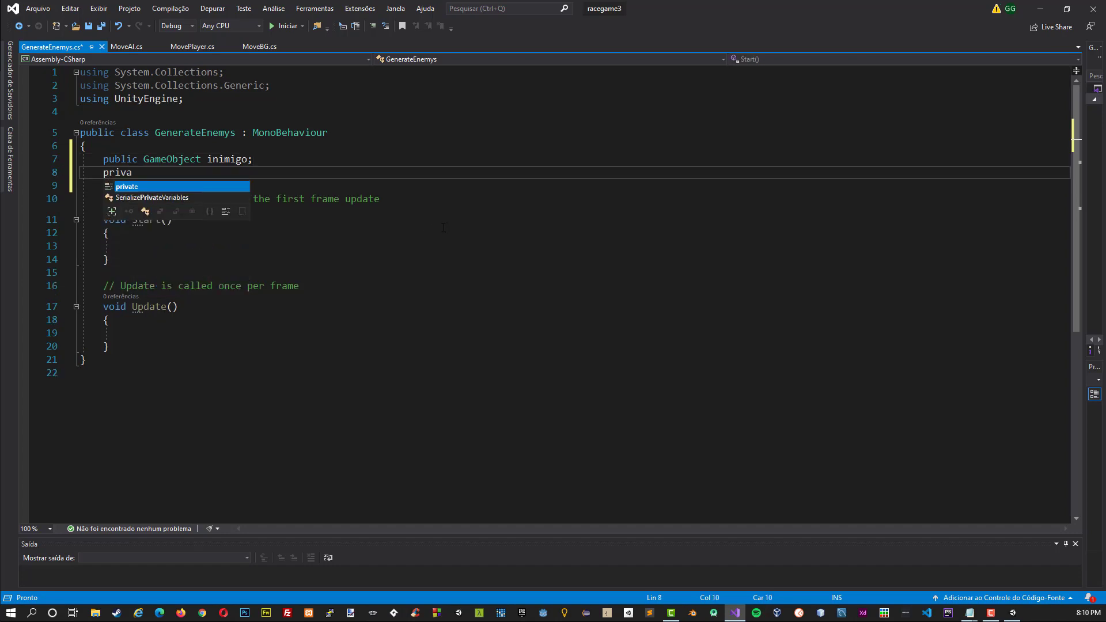
text(te float timer = 0;)
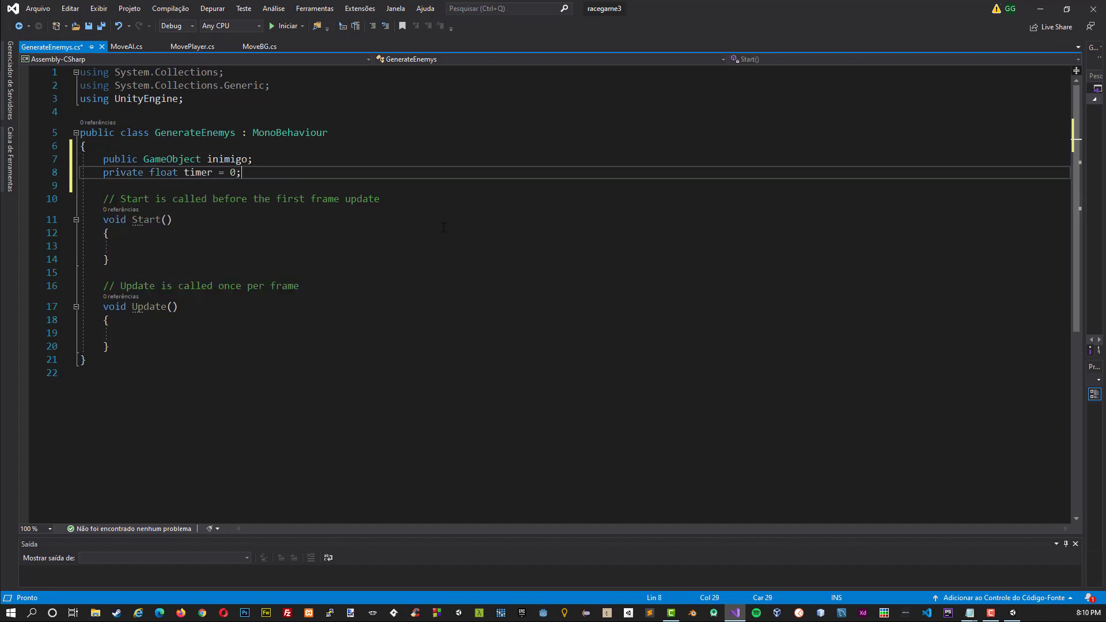
key(ctrl+s)
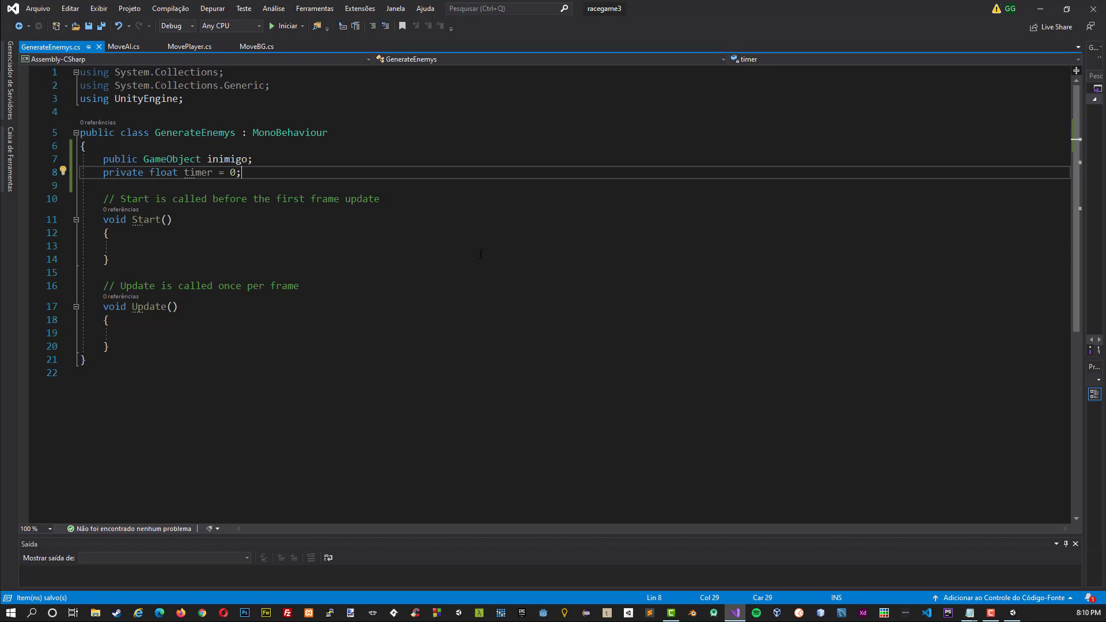
In Update, add timer += Time.deltaTime and an if (timer >= 1.0f) block resetting timer to 0.
click(250, 343)
click(292, 332)
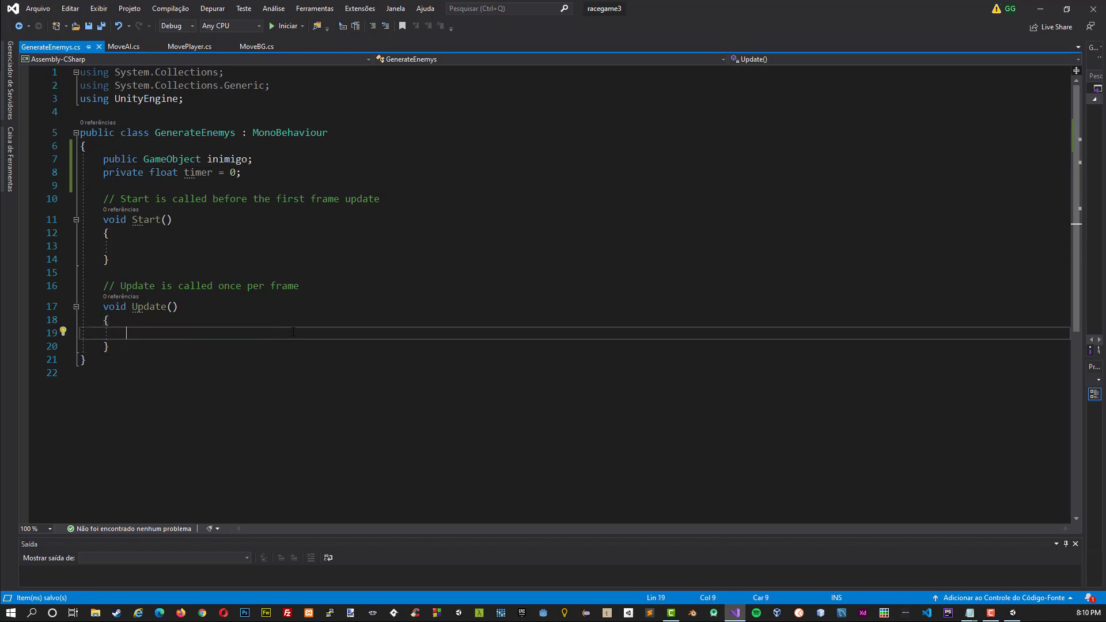
text(timer+=time)
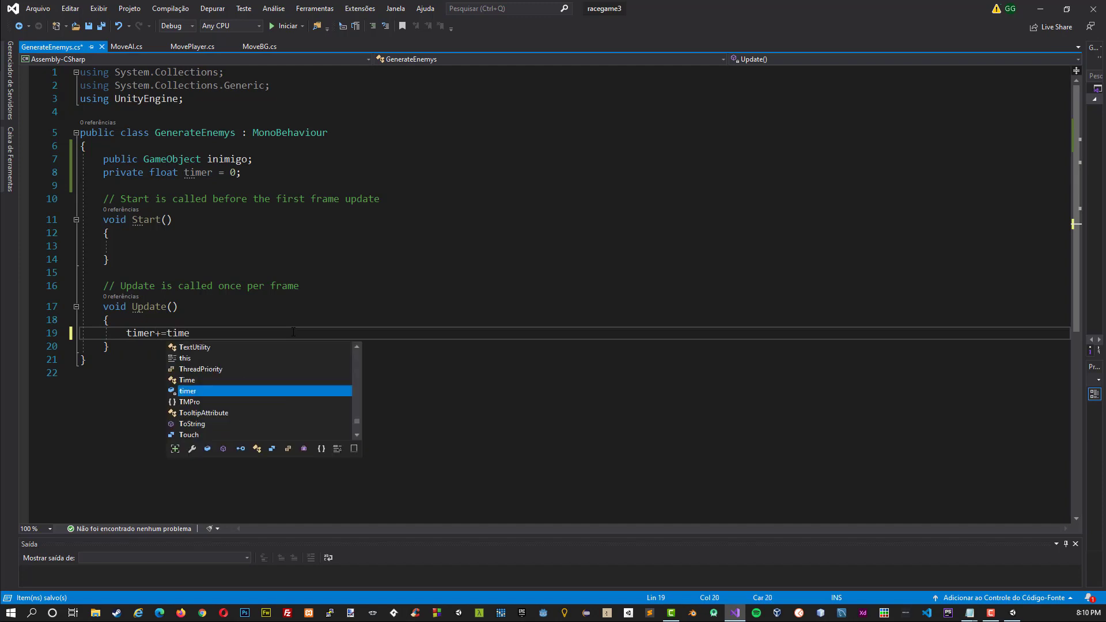
text(.deltaTime;)
key(Return)
text(if()
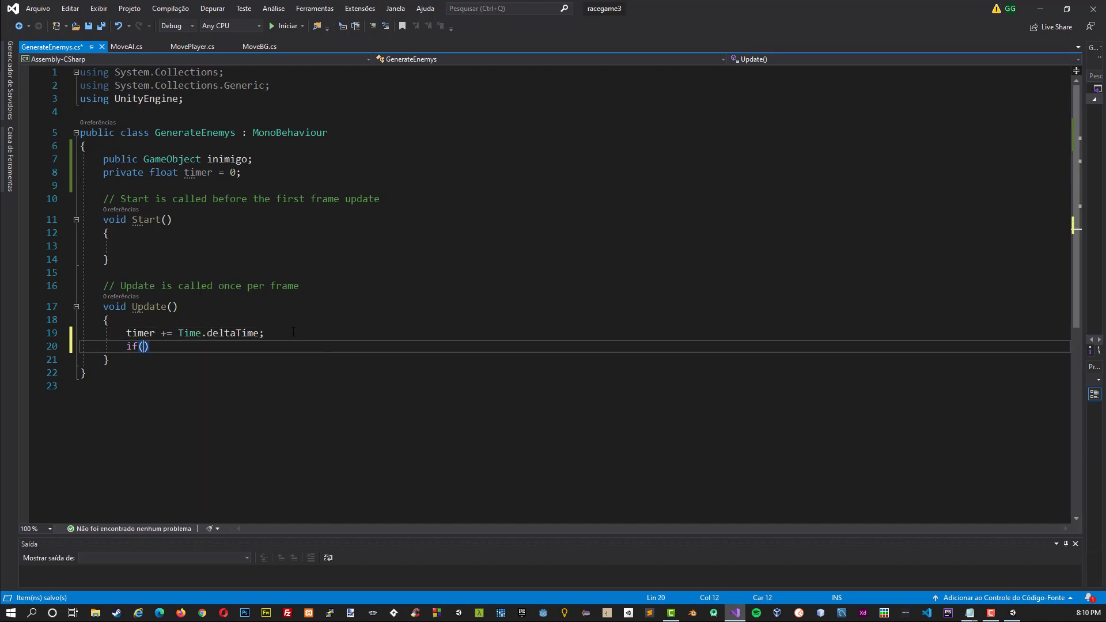
text(timer >= 1)
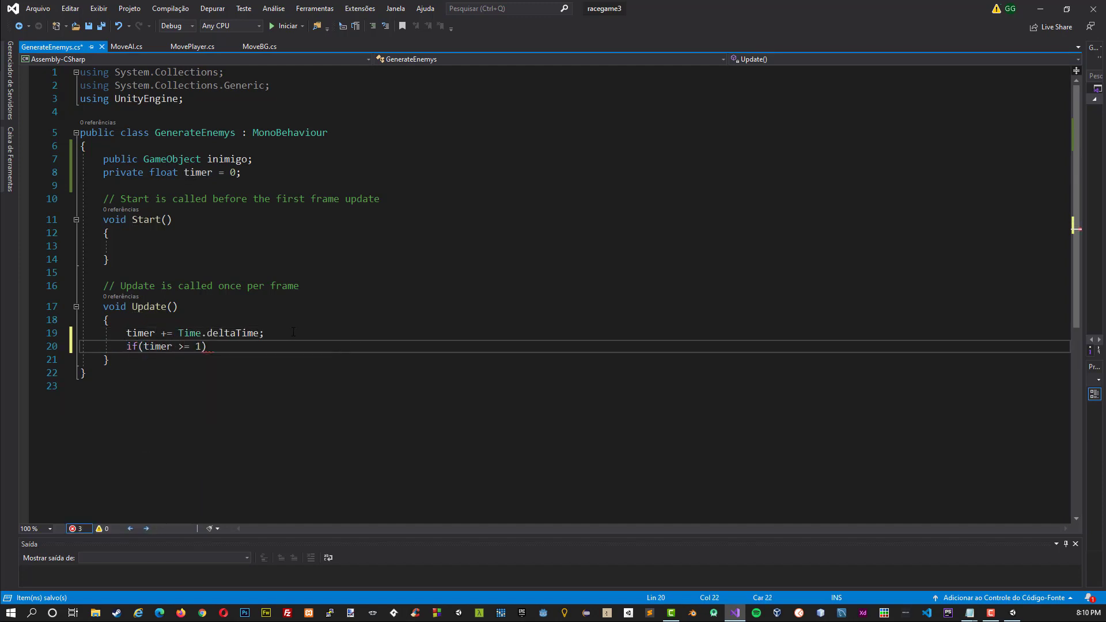
text(.0f))
key(Return)
text({)
key(Return)
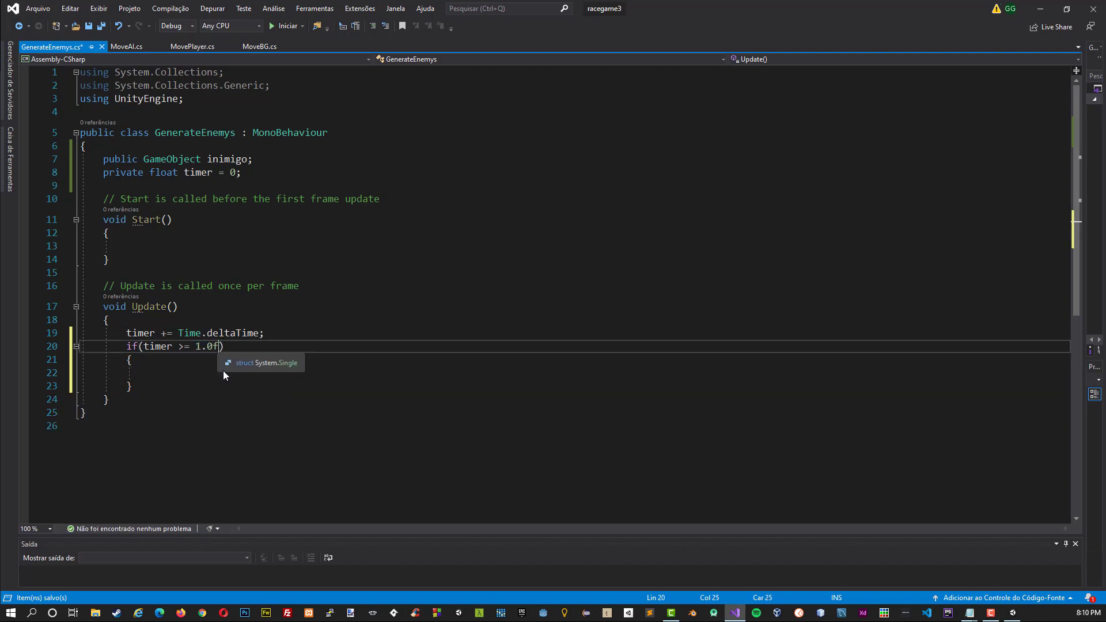
text(time)
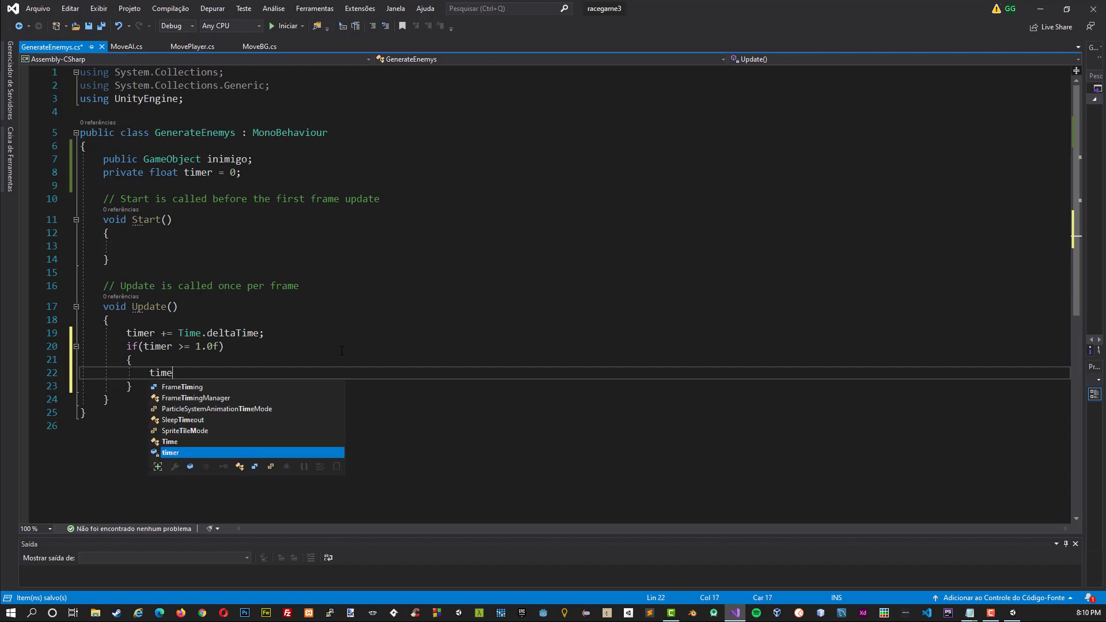
text(r = 0;)
key(Return)
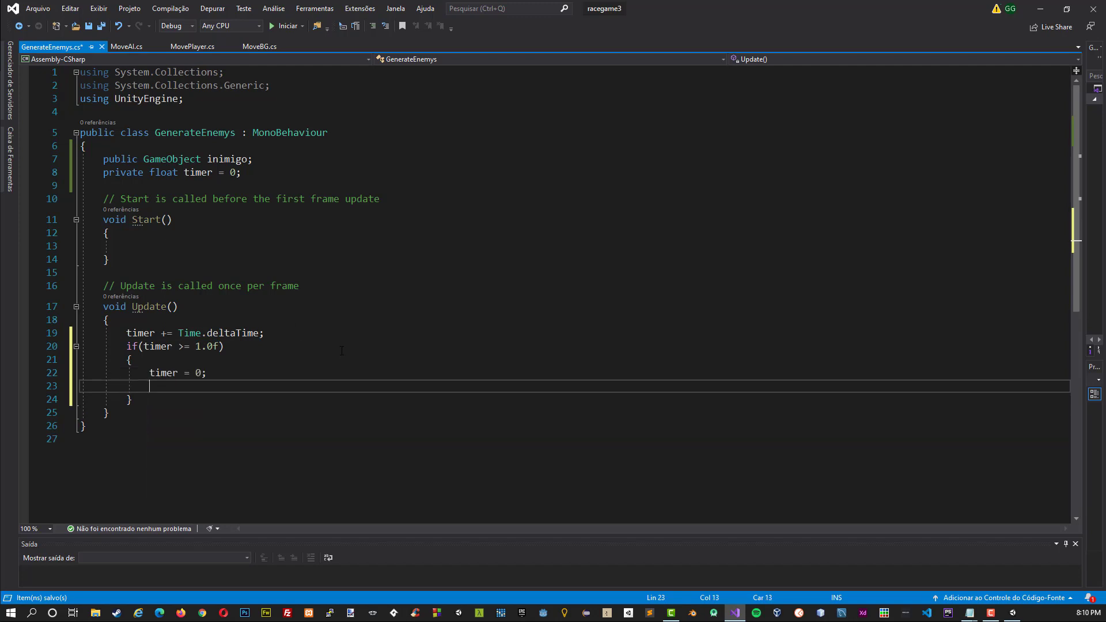
Instantiate inimigo at random x -3.51f to 3.92f with Quaternion.Euler(0,0,-180f), then save.
text(Instan)
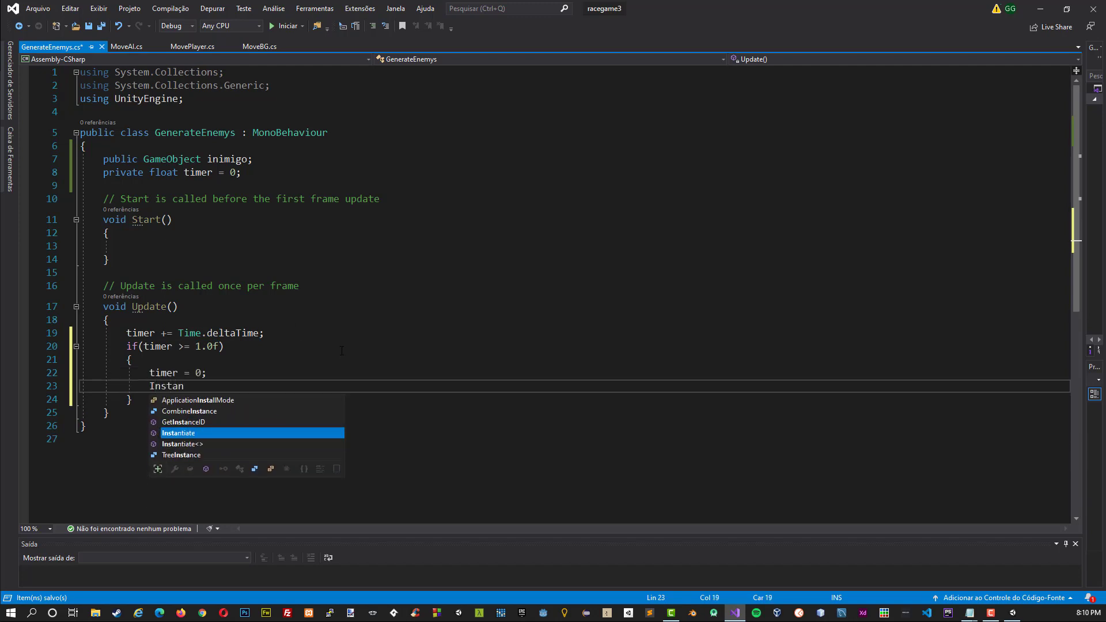
text(tiate();)
key(Left)
key(Left)
text(inim)
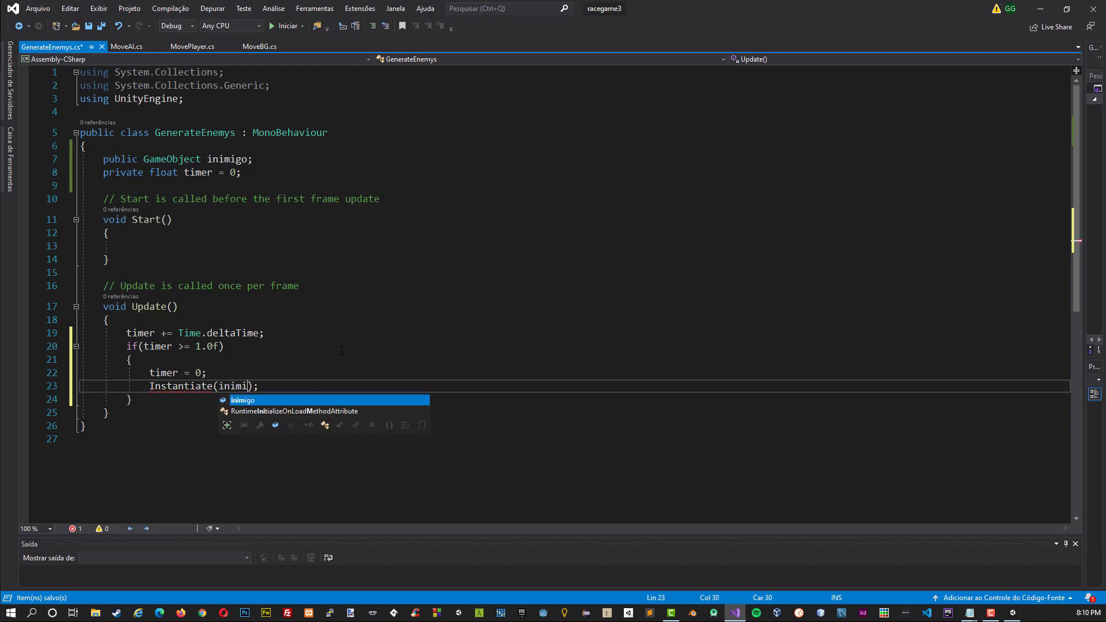
text(igo,)
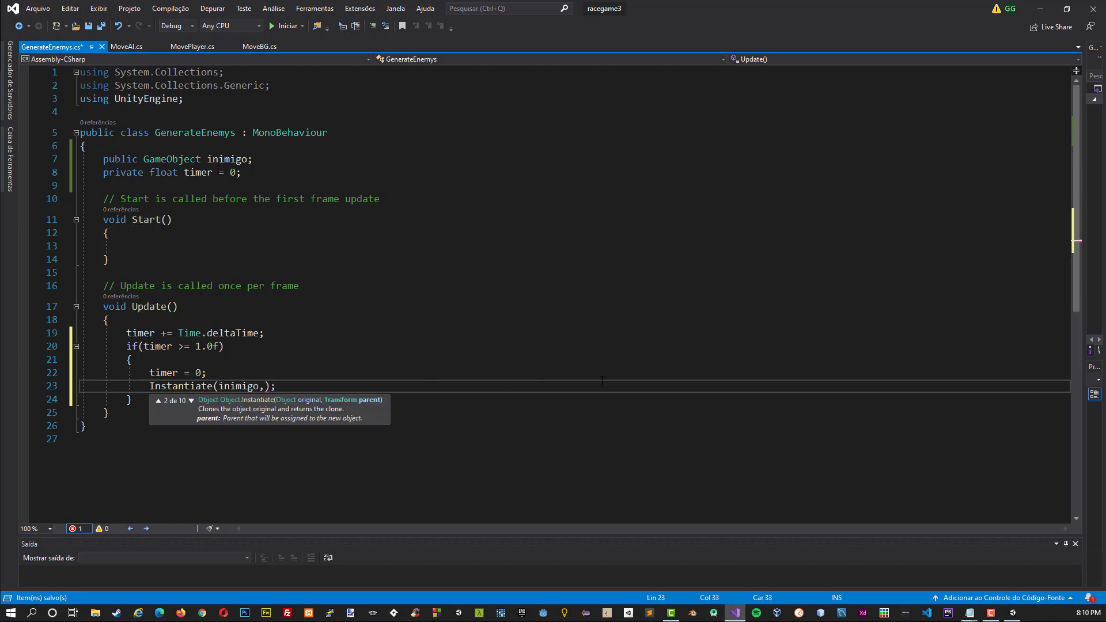
text(new Vector)
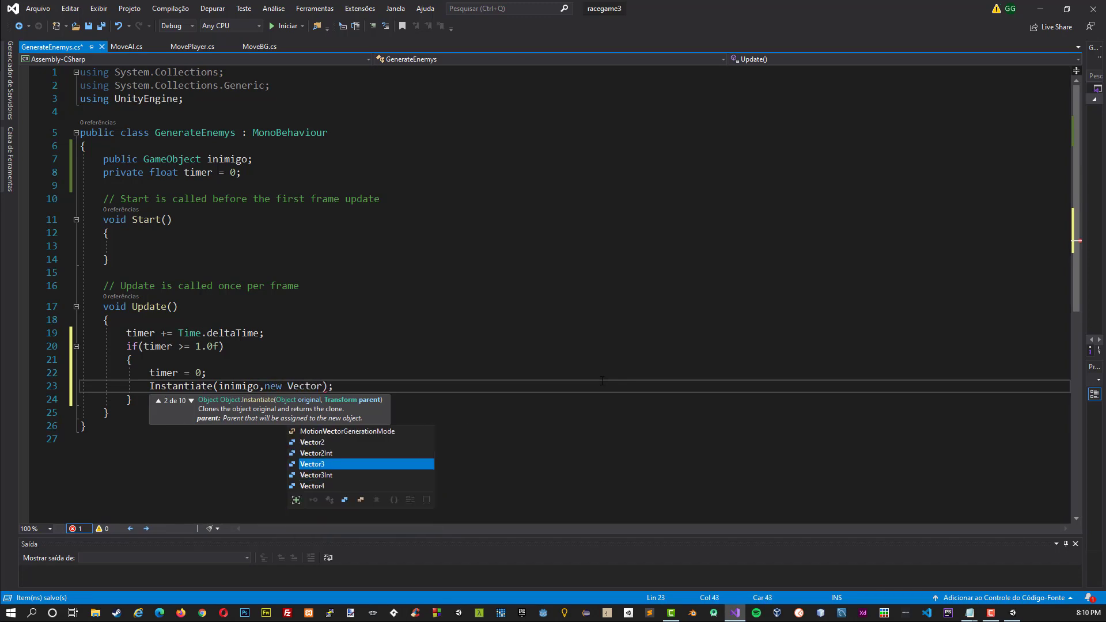
text(3()Rand)
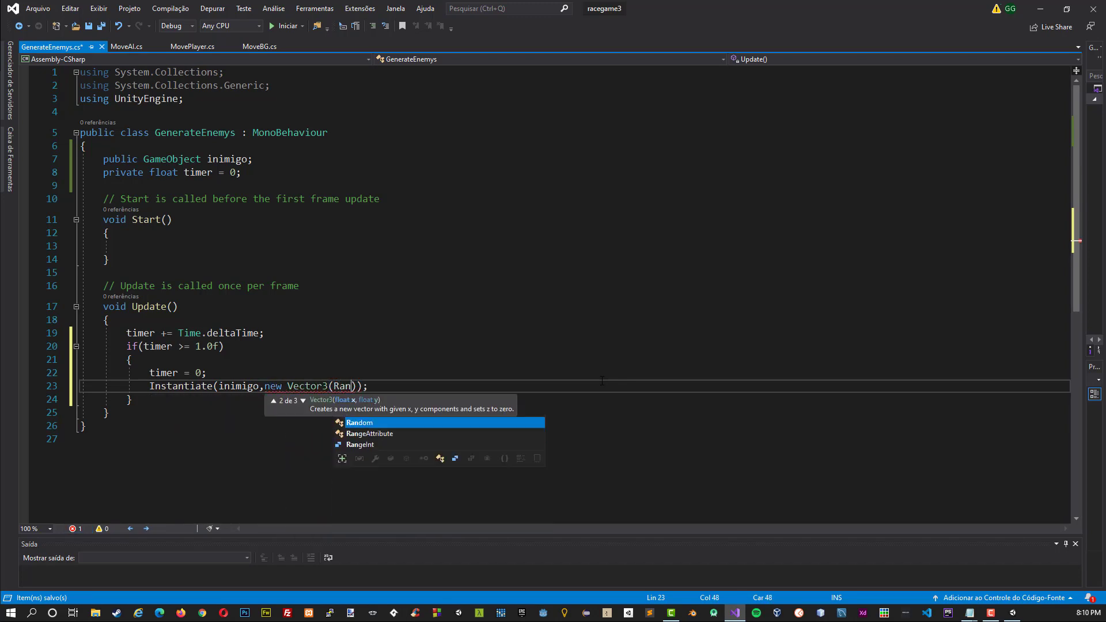
text(om.Range()
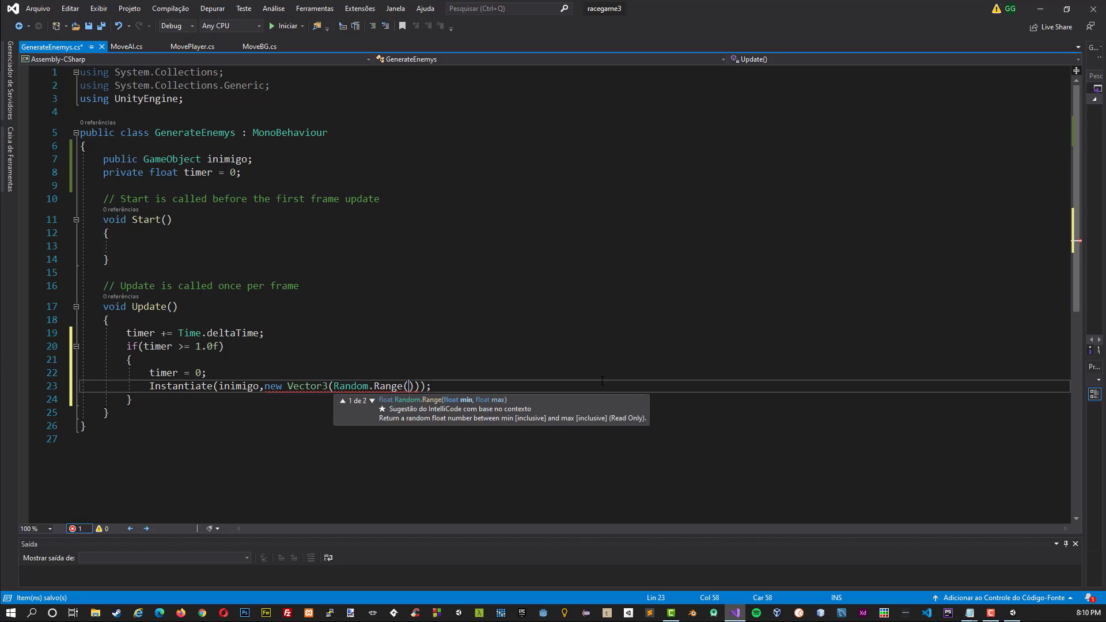
text(-)
text(3.51f)
text(,3.92f)
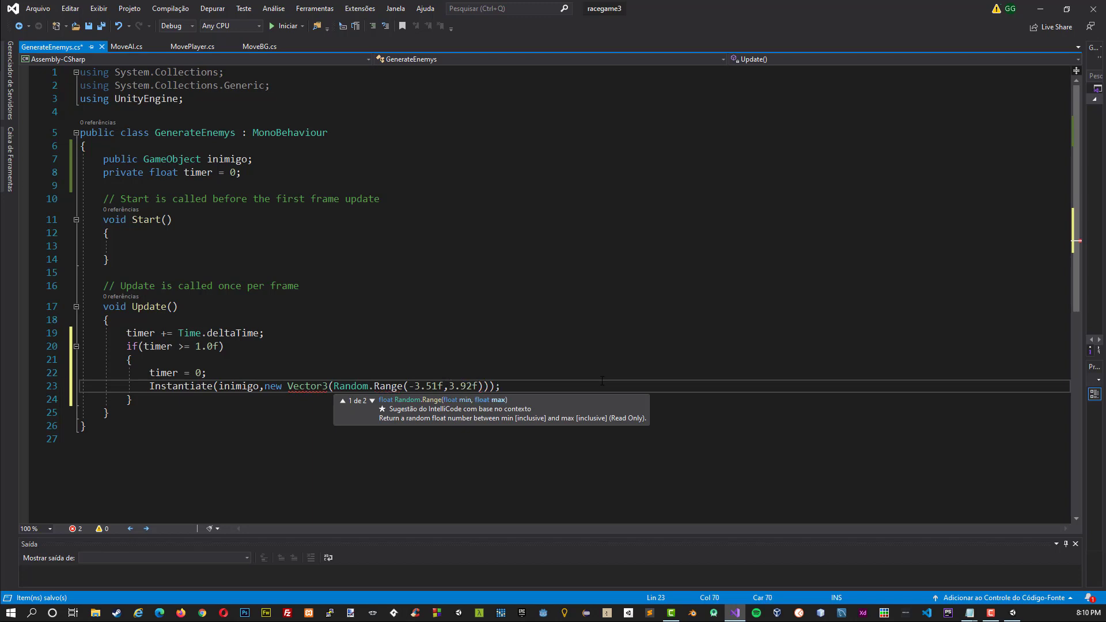
text())
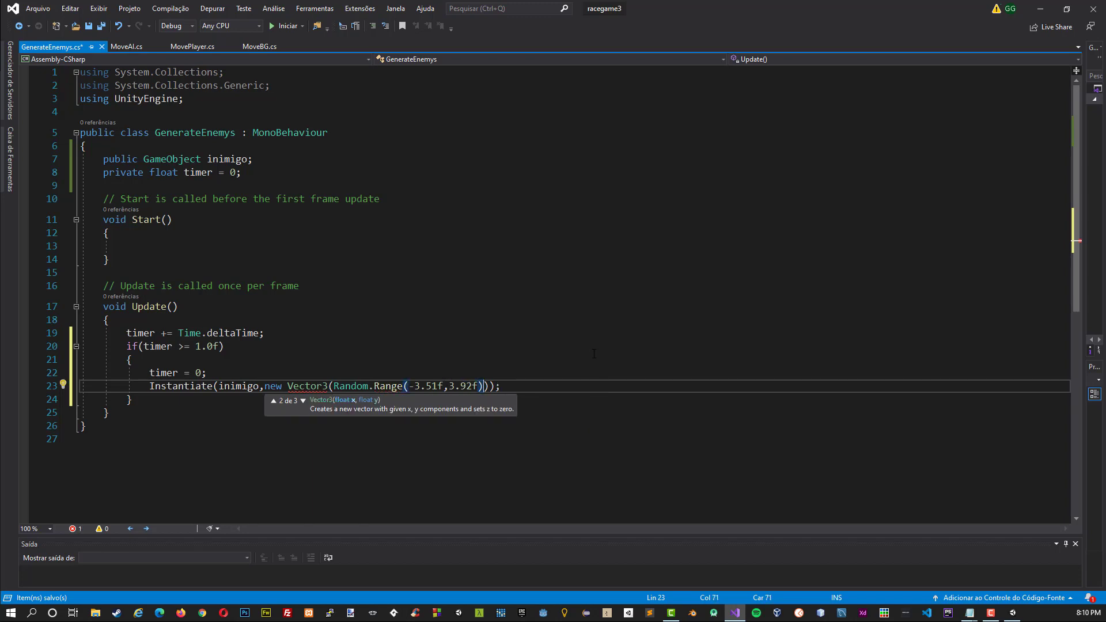
text(,tran)
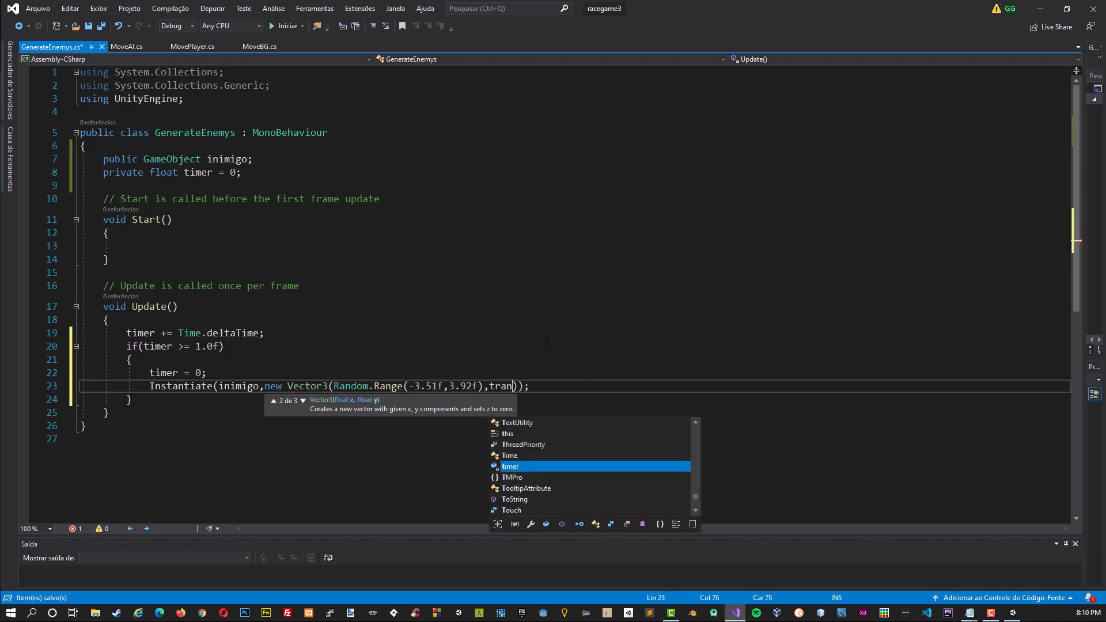
text(sform.position.y,)
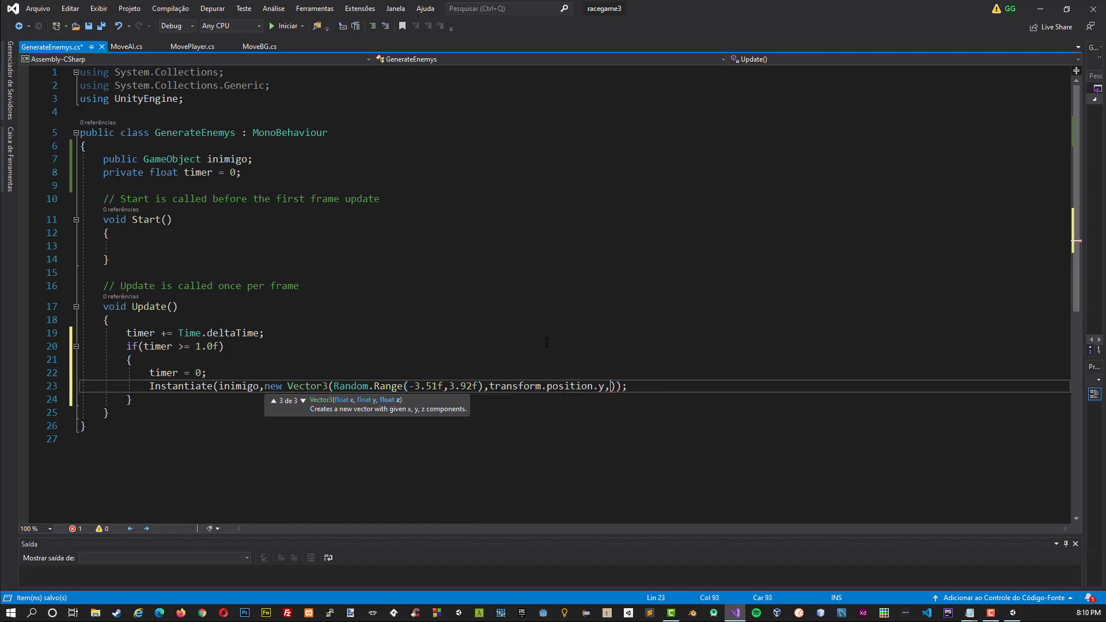
text(transform.position.)
text(z),Q)
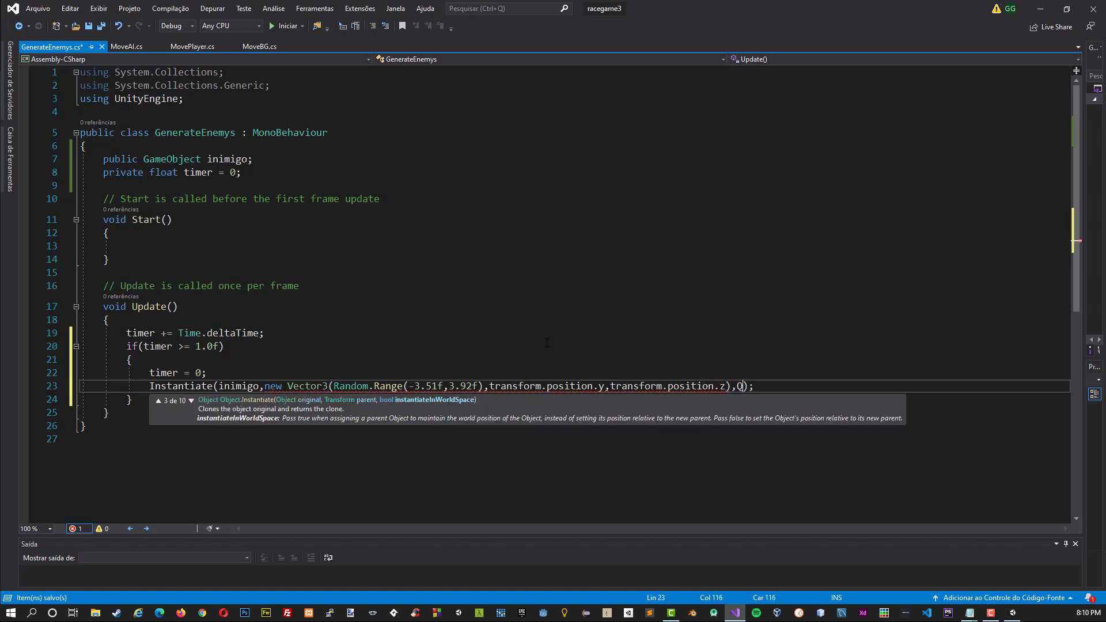
text(uat)
key(Tab)
text(.Eu)
key(Tab)
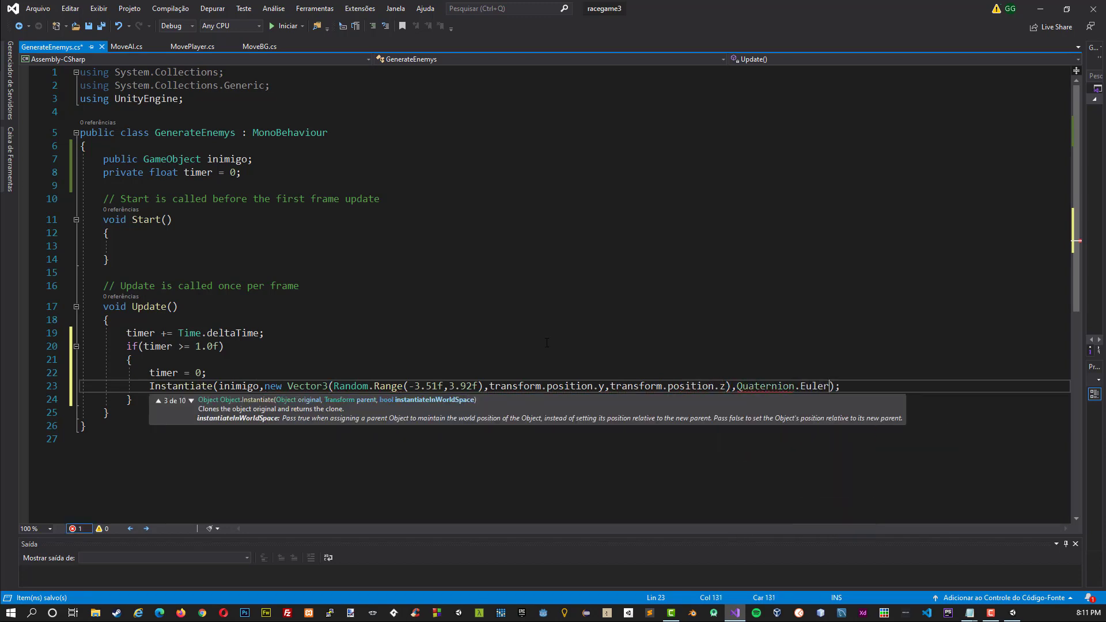
text(()
key(Left)
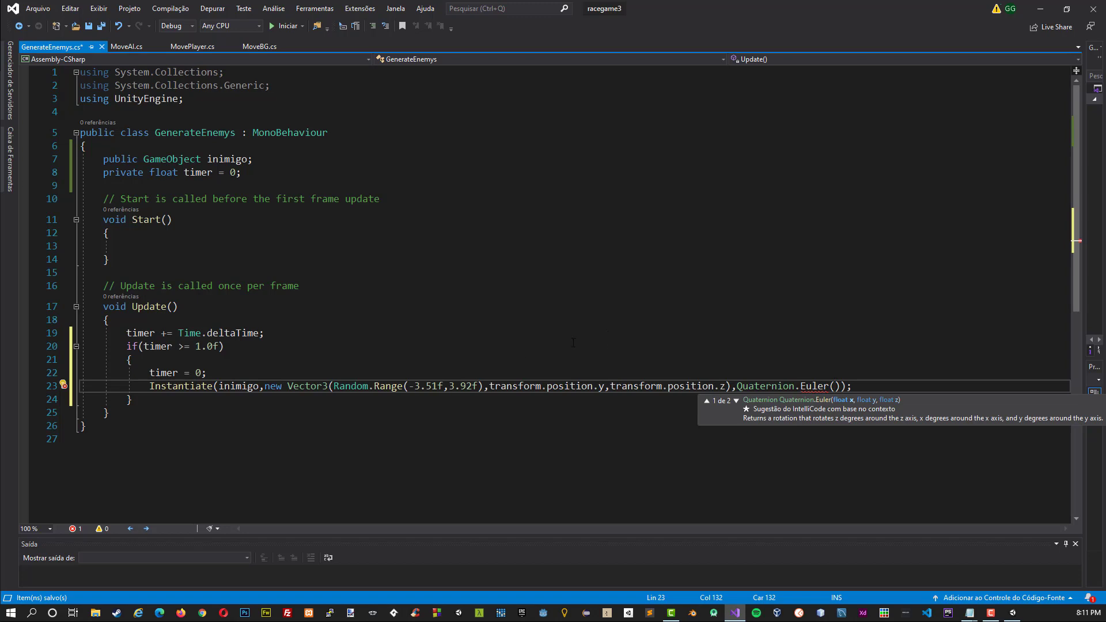
text(0,0,)
text(-180f)
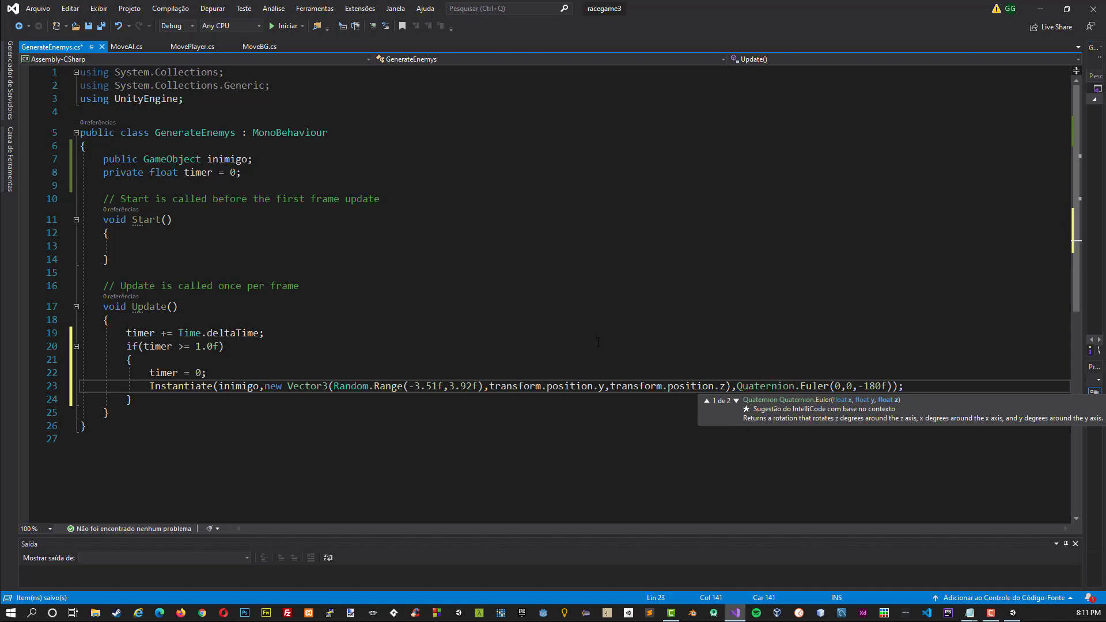
key(ctrl+s)
click(600, 342)
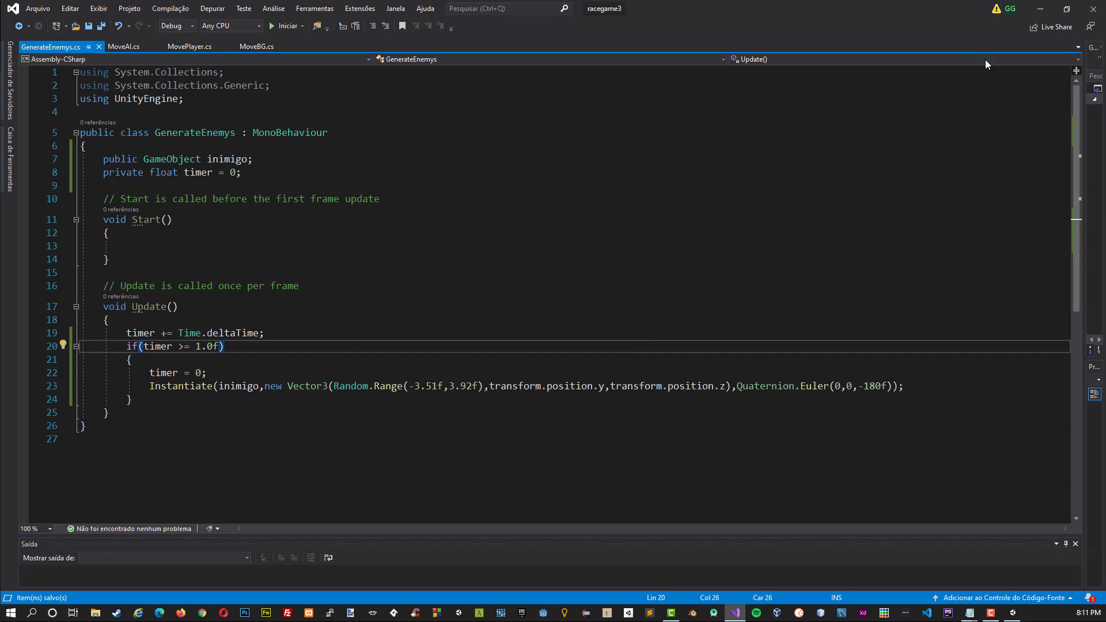
Test-run the spawner, then drag the enemy1 prefab into Spawner's Inimigo field.
click(1041, 16)
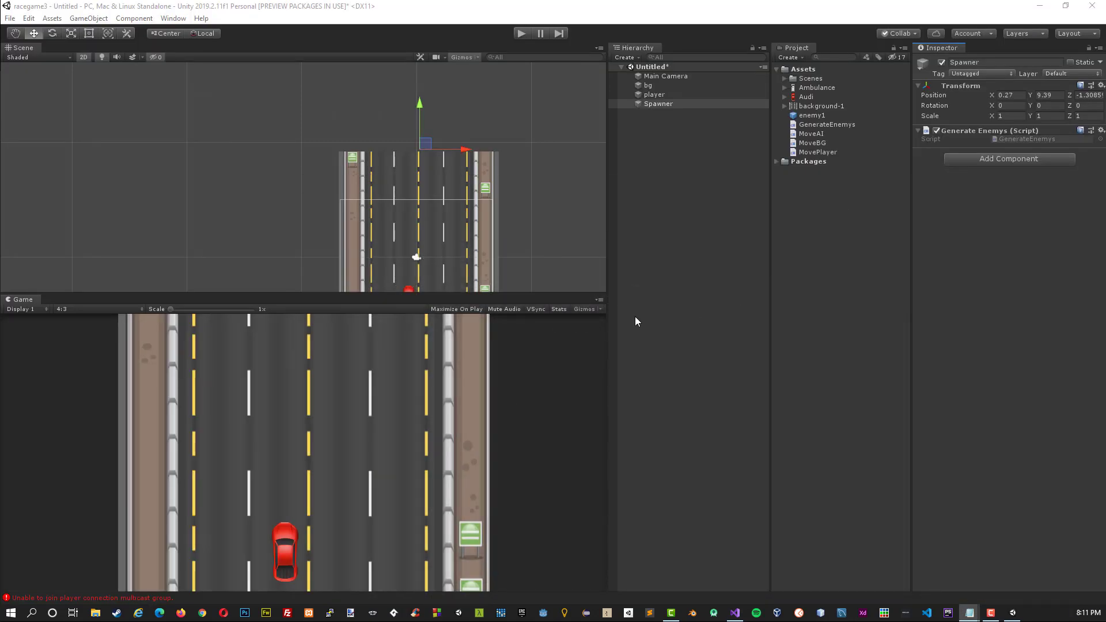
click(521, 34)
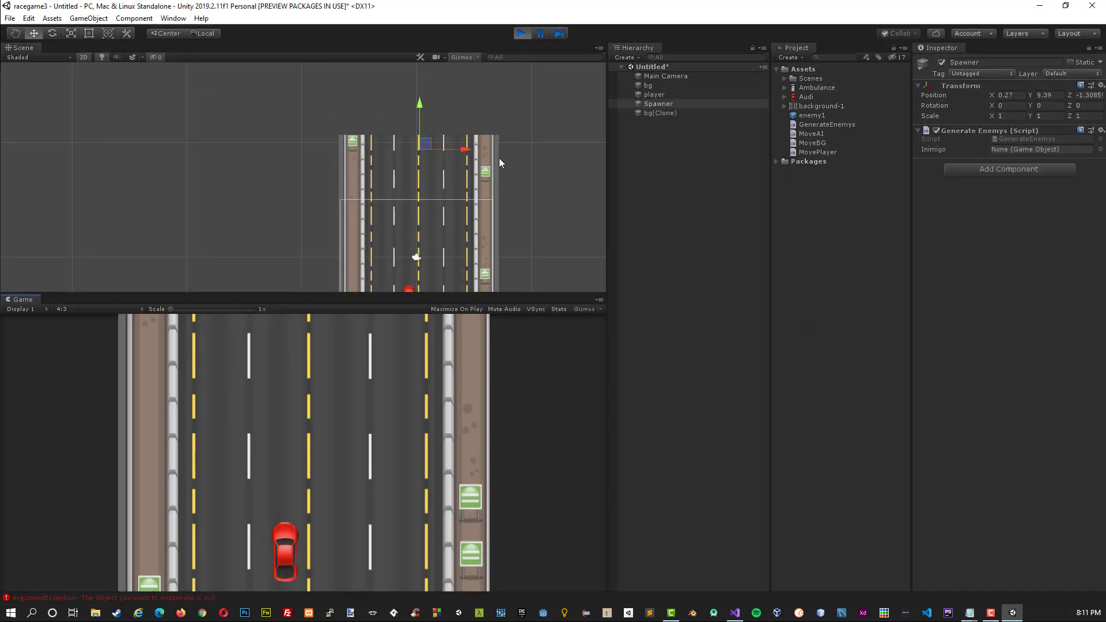
click(526, 35)
click(684, 105)
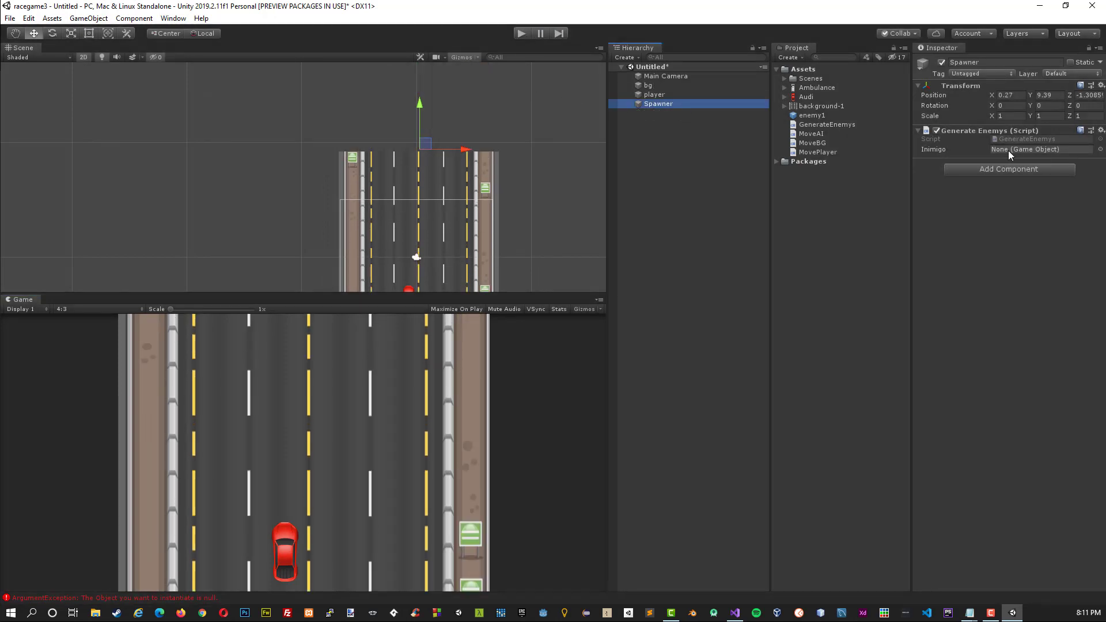
drag(813, 116, 1031, 149)
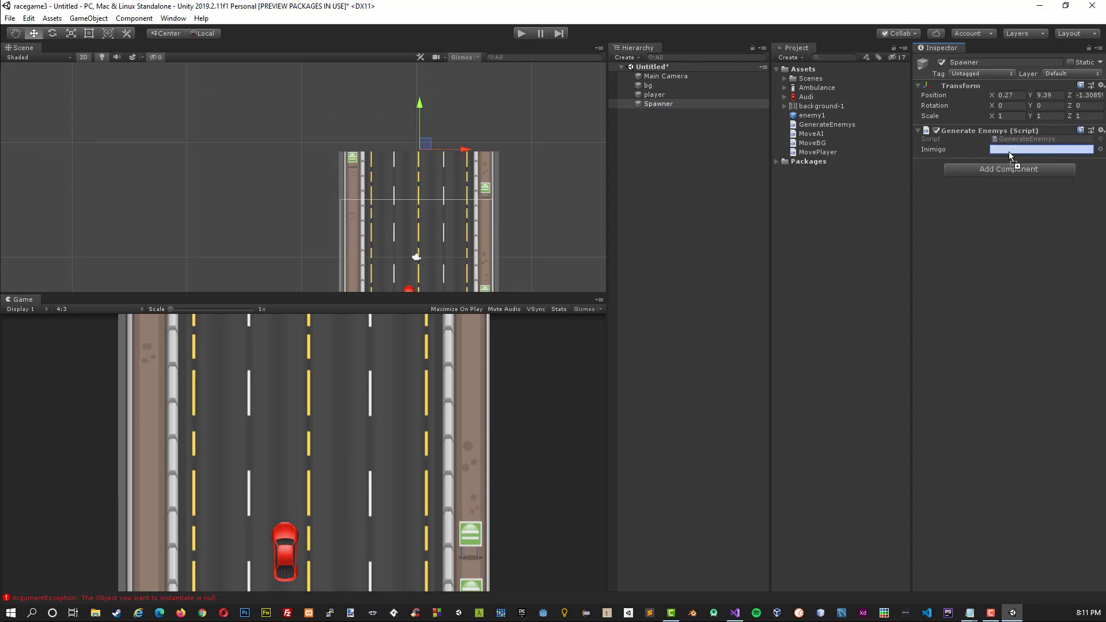
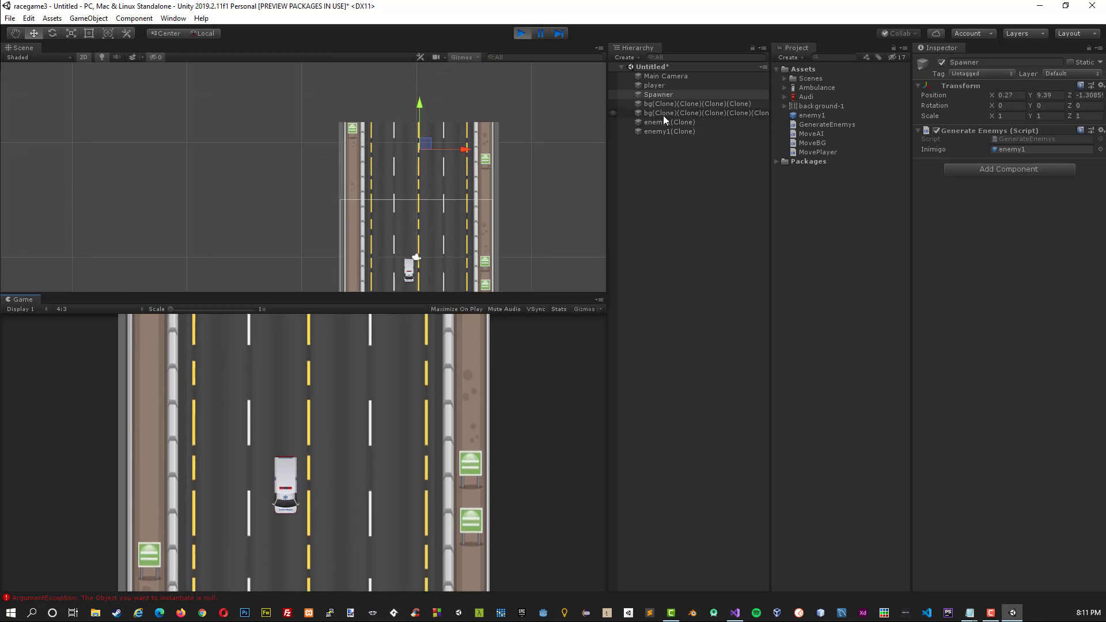
Stop play mode and switch to Visual Studio, which shows the GenerateEnemys script.
click(521, 33)
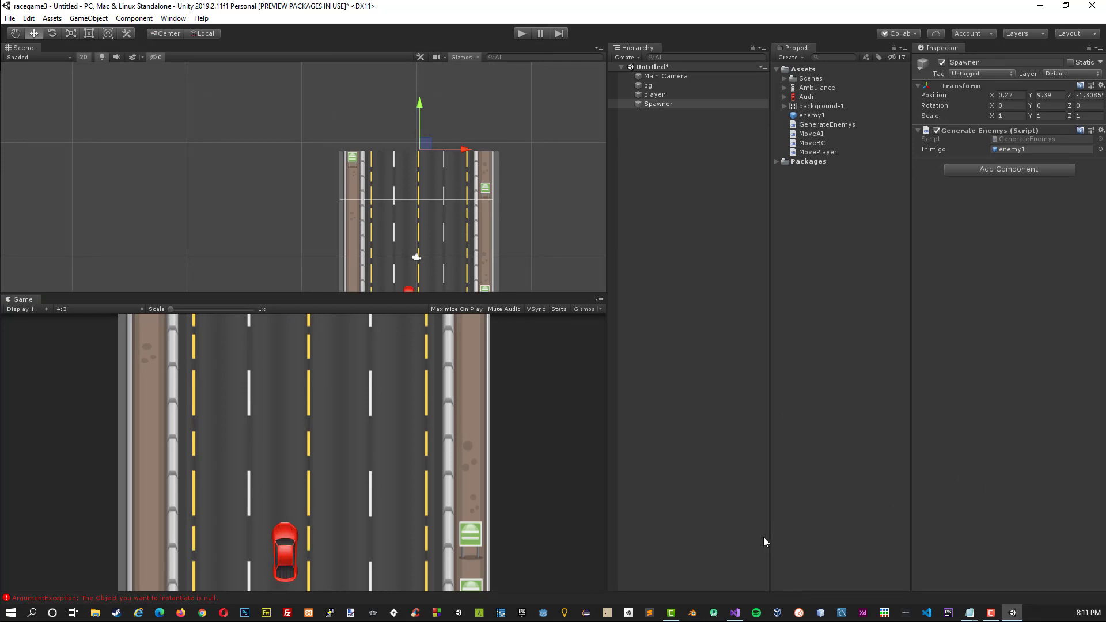
click(736, 613)
Open MovePlayer.cs and add blank lines after the Update method.
click(464, 320)
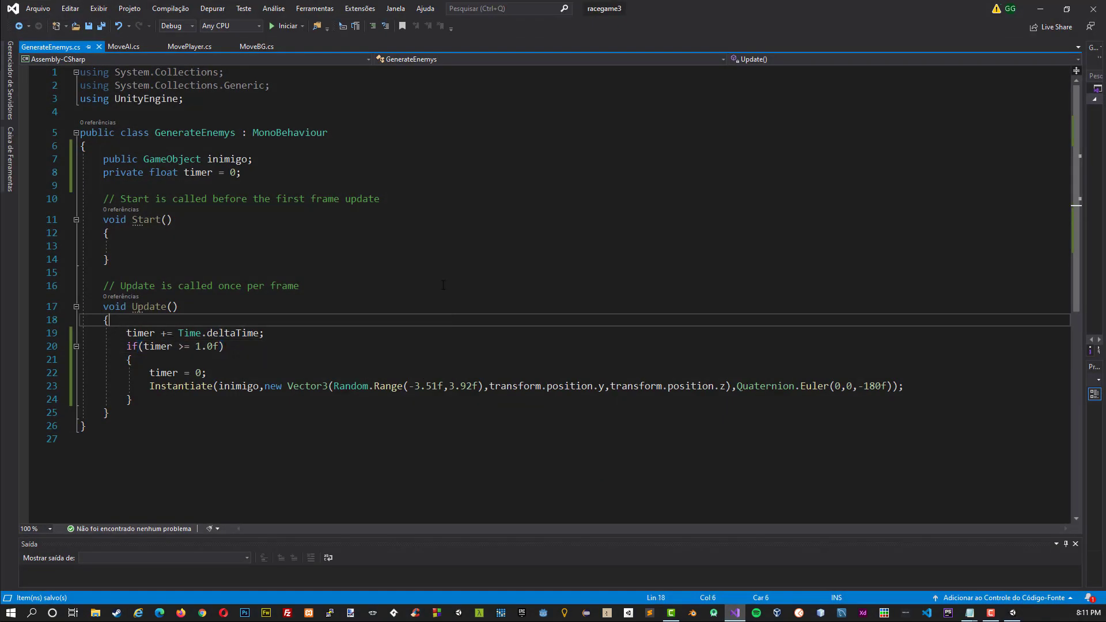
click(185, 49)
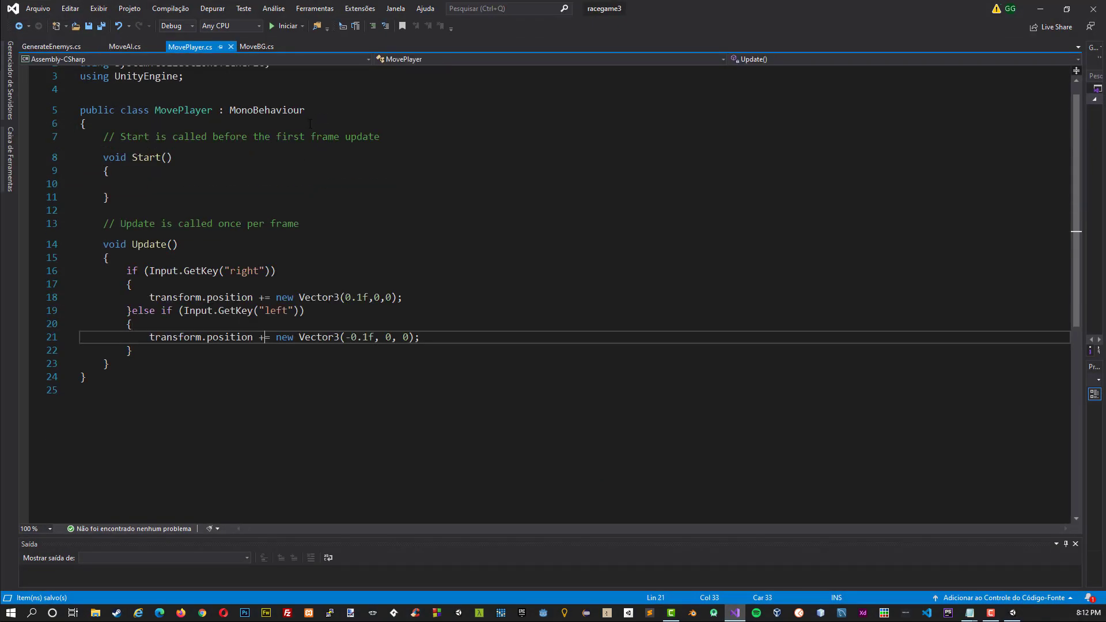
scroll(302, 283, up, 1)
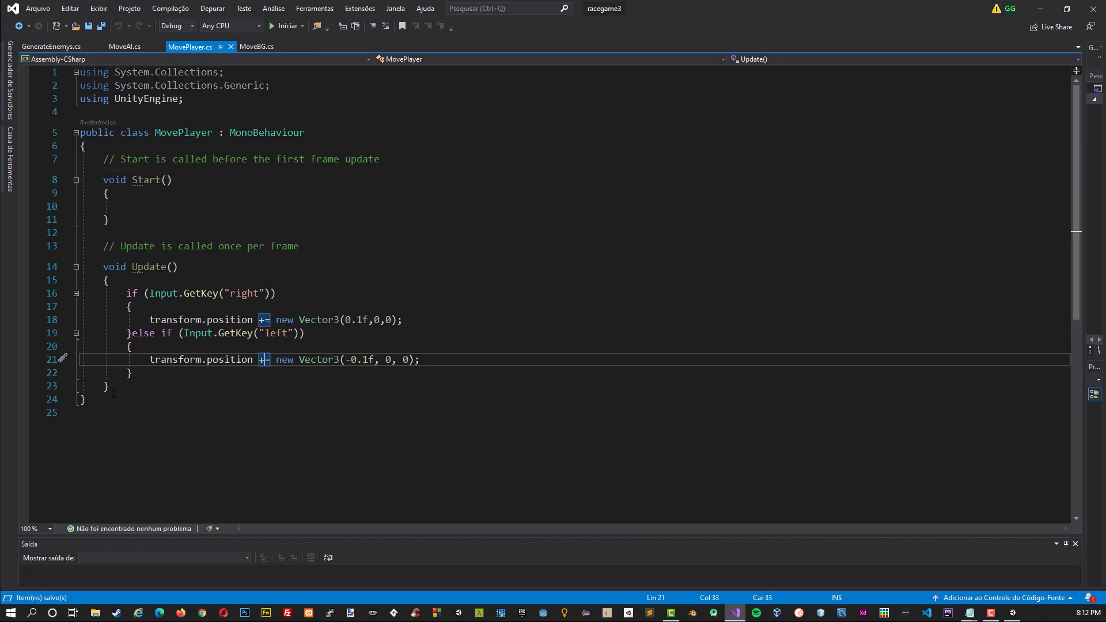
click(142, 384)
key(Return)
key(Return)
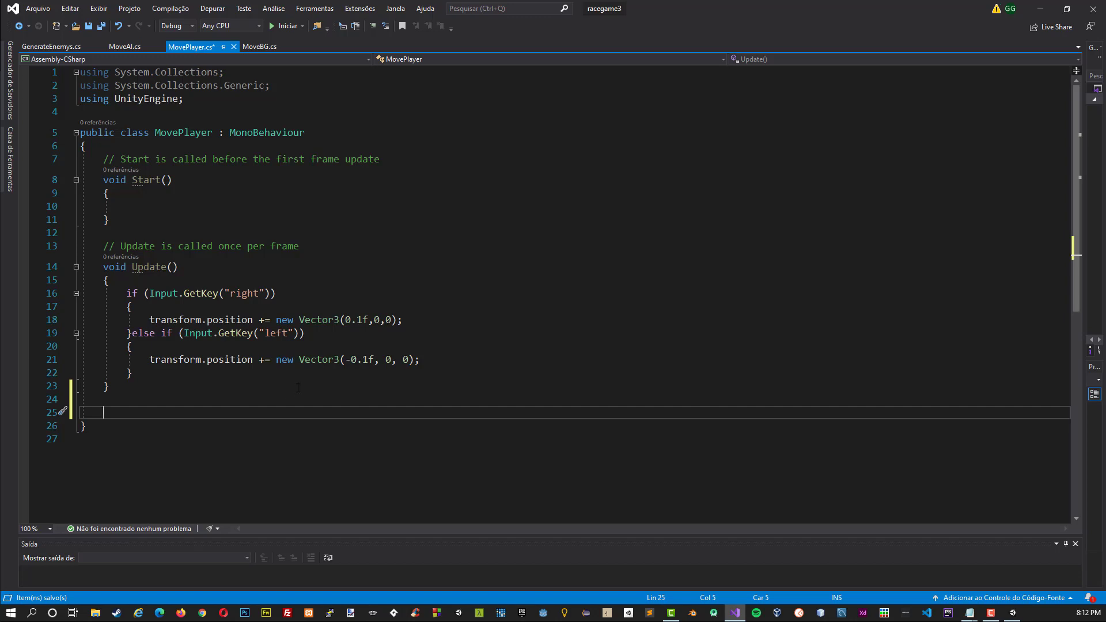
Add OnCollisionEnter2D(Collision2D col) with an if checking col.gameObject.tag == "inimigo".
text(void On)
text(CVO)
key(BackSpace)
key(BackSpace)
text(oli)
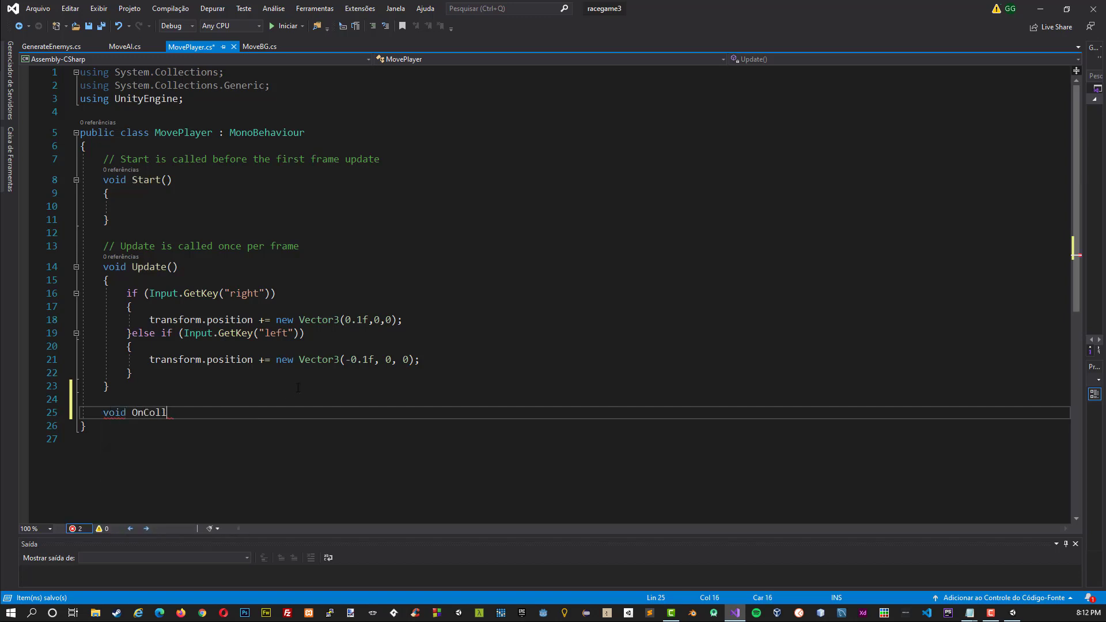
text(isionEnter)
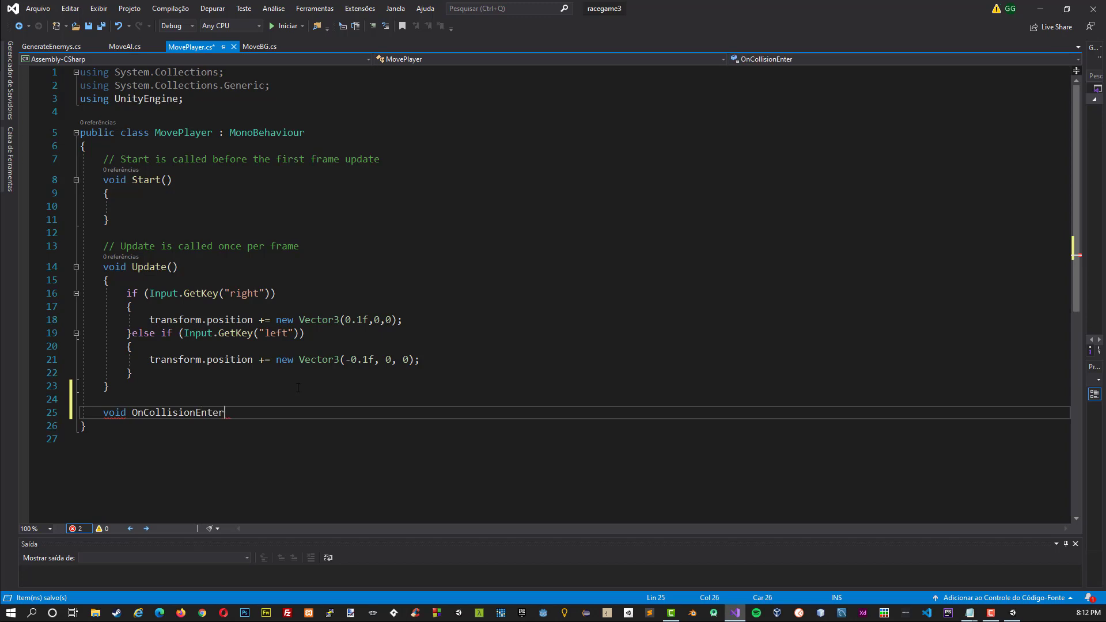
text(2D(Coll)
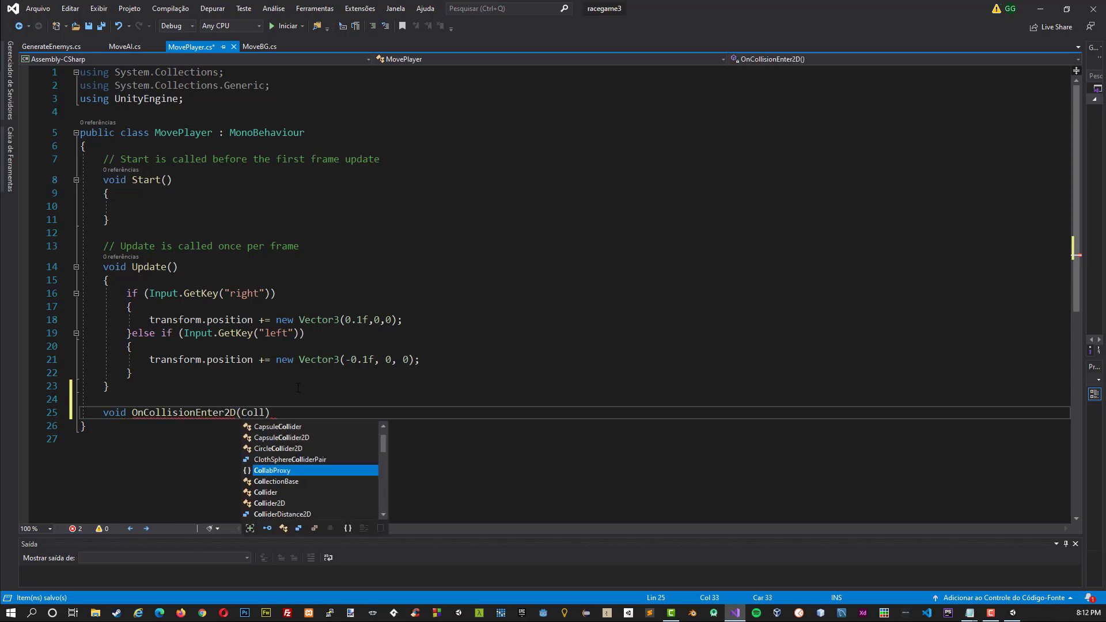
text(ision2D col)
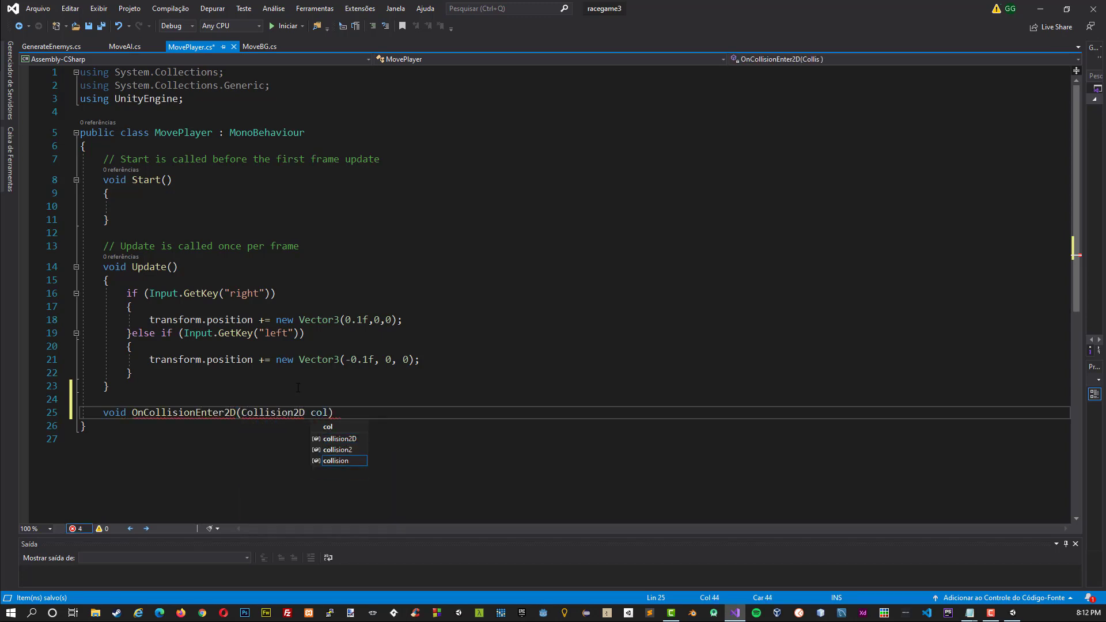
key(Return)
text({)
key(Return)
text(if(col.)
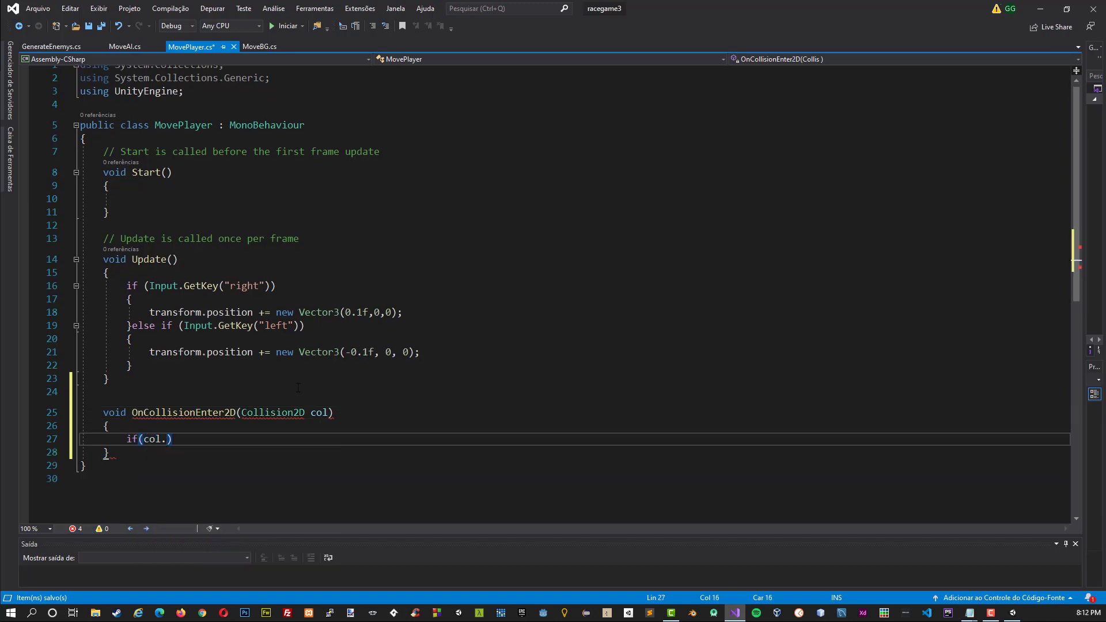
text(gameObject.tag)
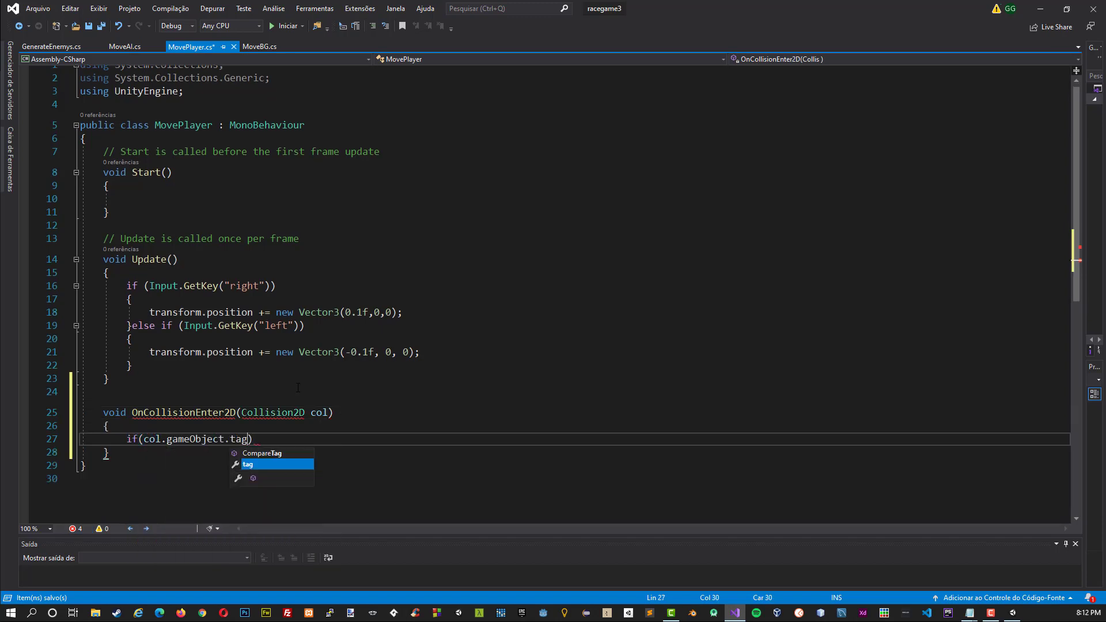
text( == "inimigo)
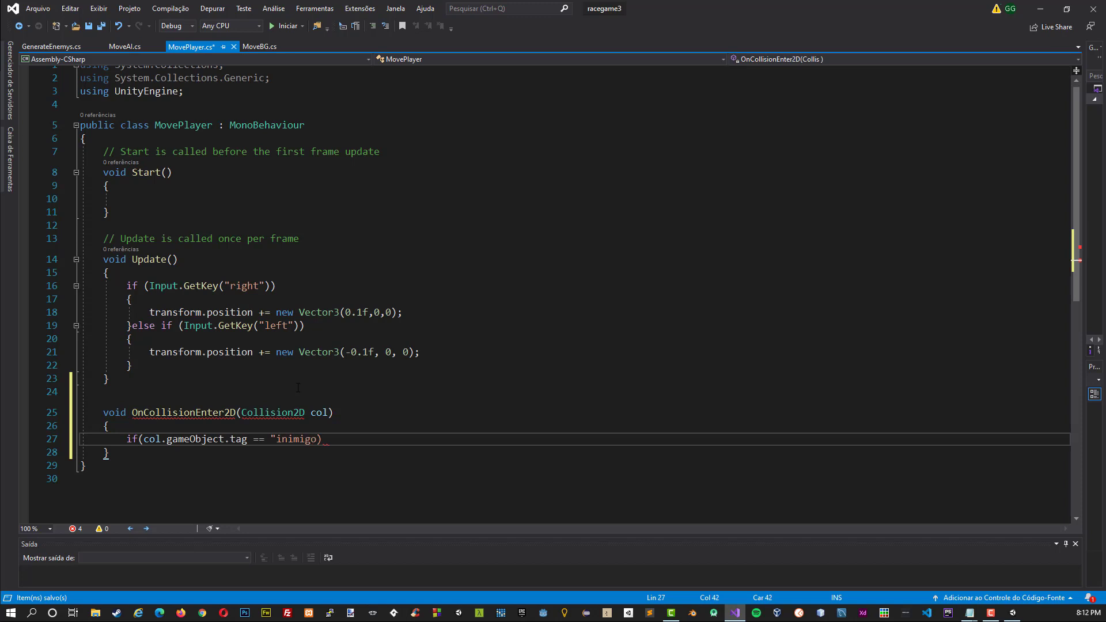
text(")
key(End)
text({)
key(Return)
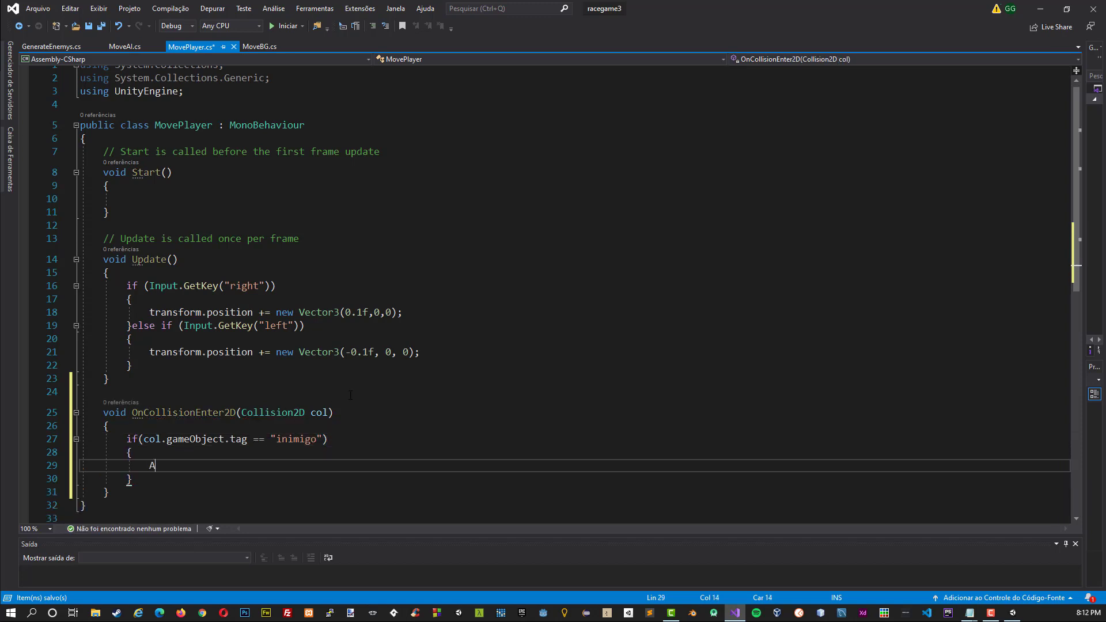
Inside the if block, call Application.LoadLevel(Application.loadedLevel).
text(Application.lo)
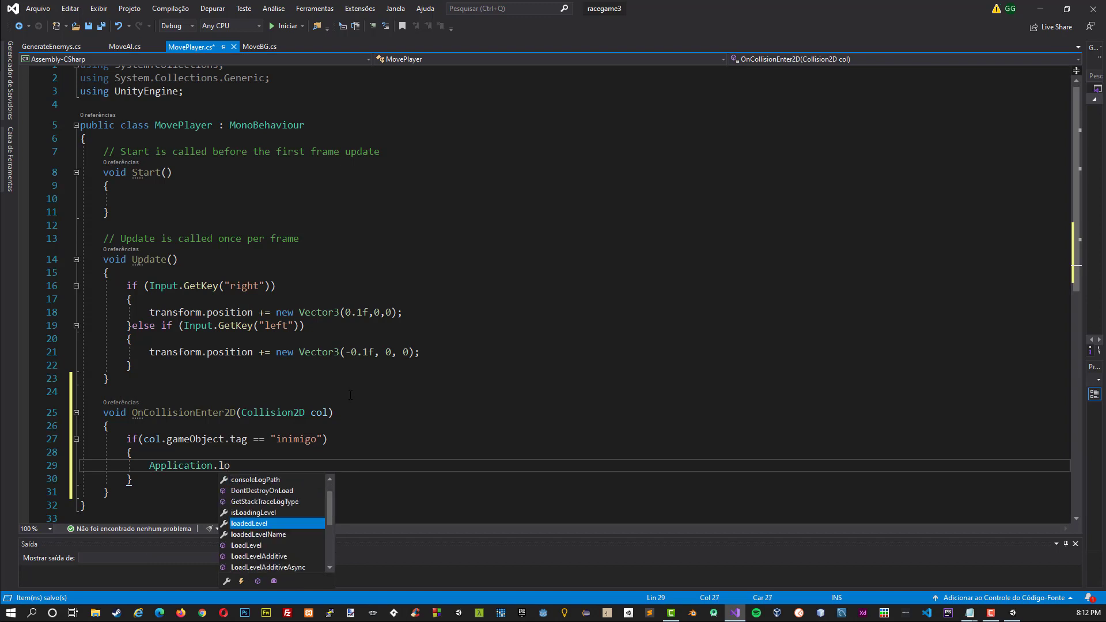
text(adLe)
key(Tab)
text((Appl);)
key(Left)
key(Left)
text(Appl)
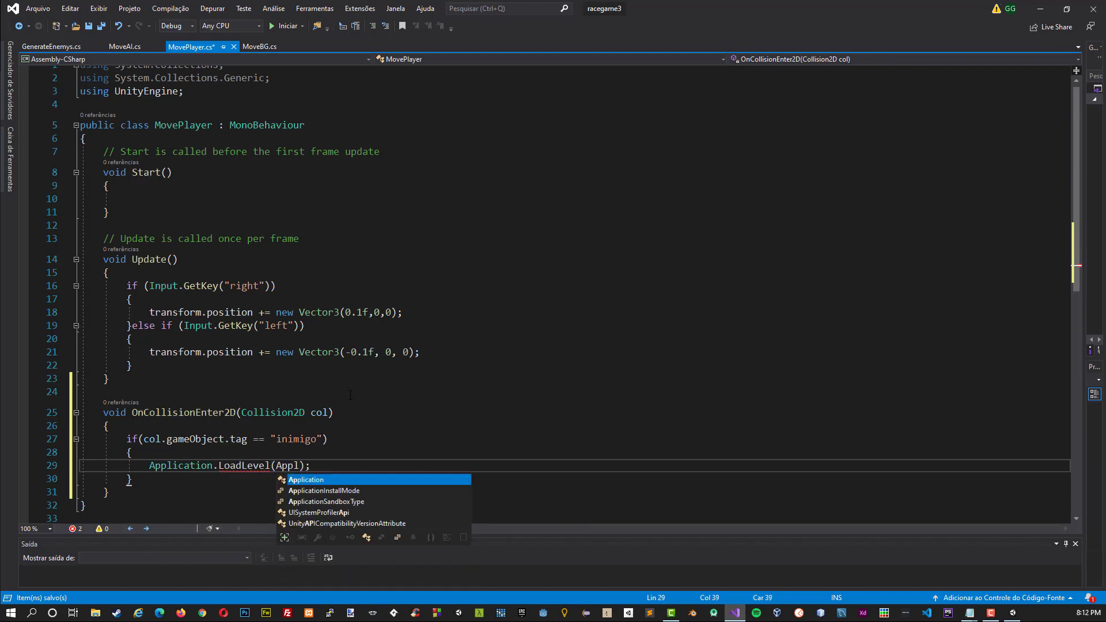
text(ication.lo)
key(Tab)
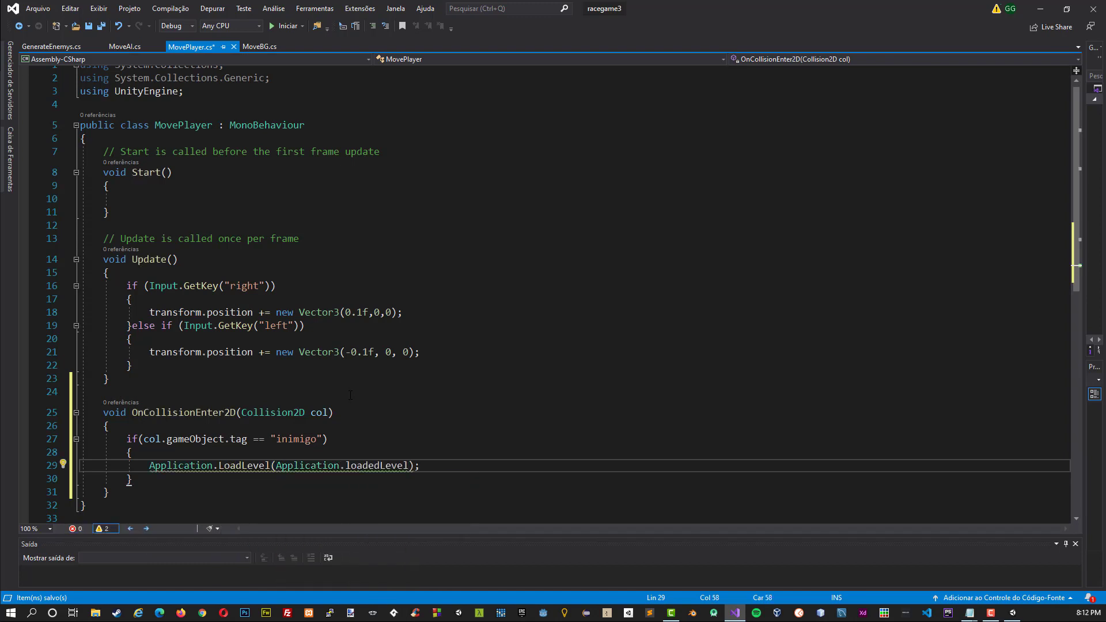
Save MovePlayer.cs, highlight the level-reload line, and return to Unity.
key(ctrl+s)
click(334, 388)
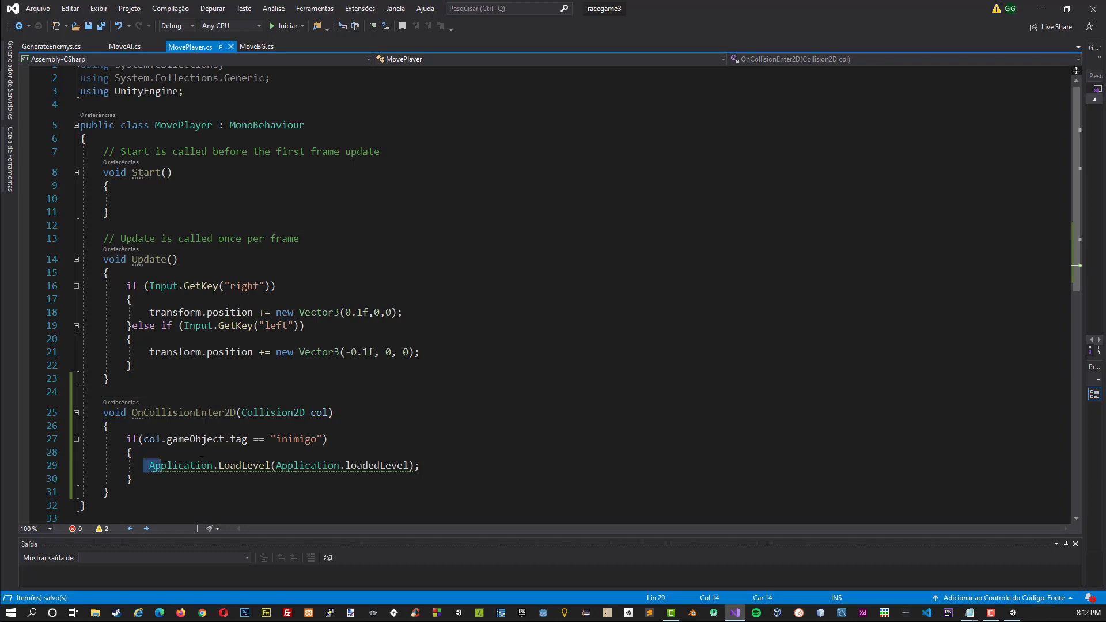
drag(150, 465, 423, 465)
click(449, 463)
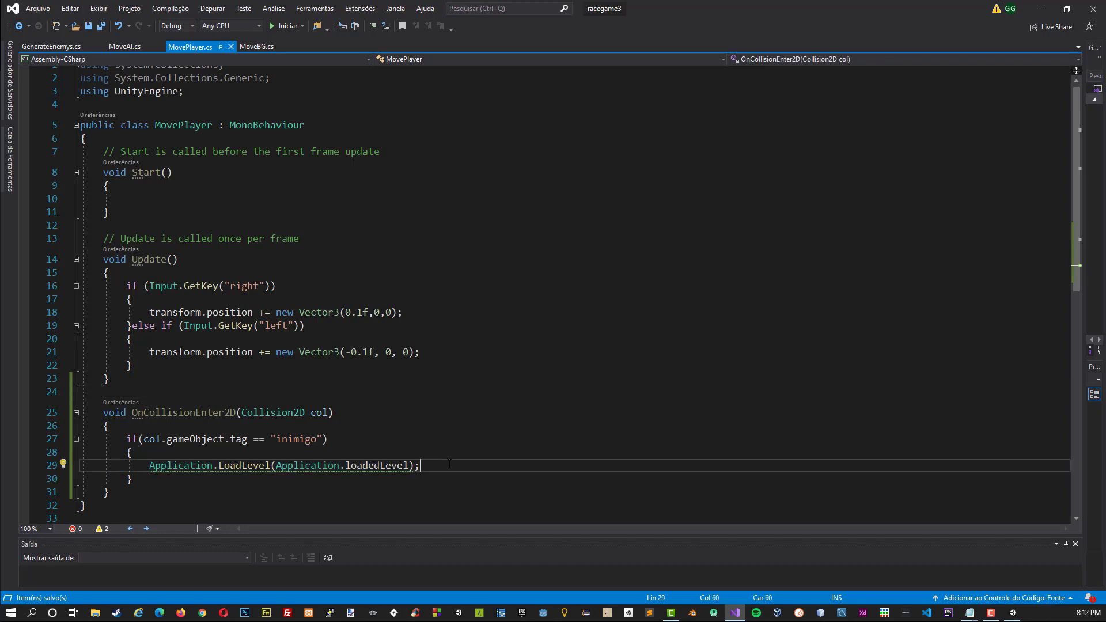
click(1013, 613)
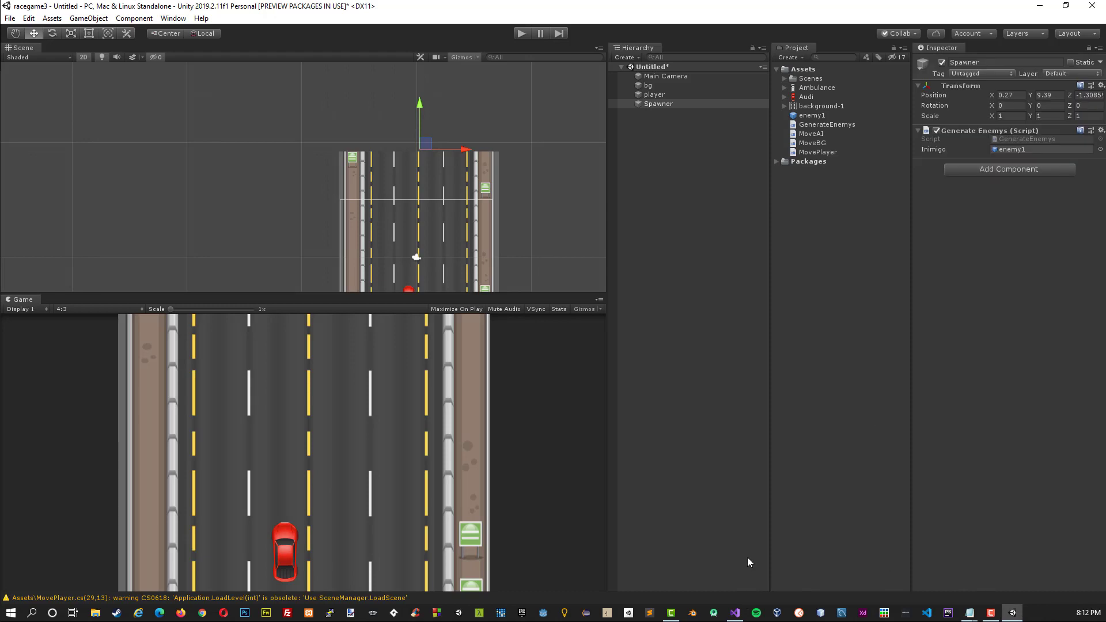
From the enemy1 prefab's Tag list, create and save a new tag named inimigo.
click(813, 115)
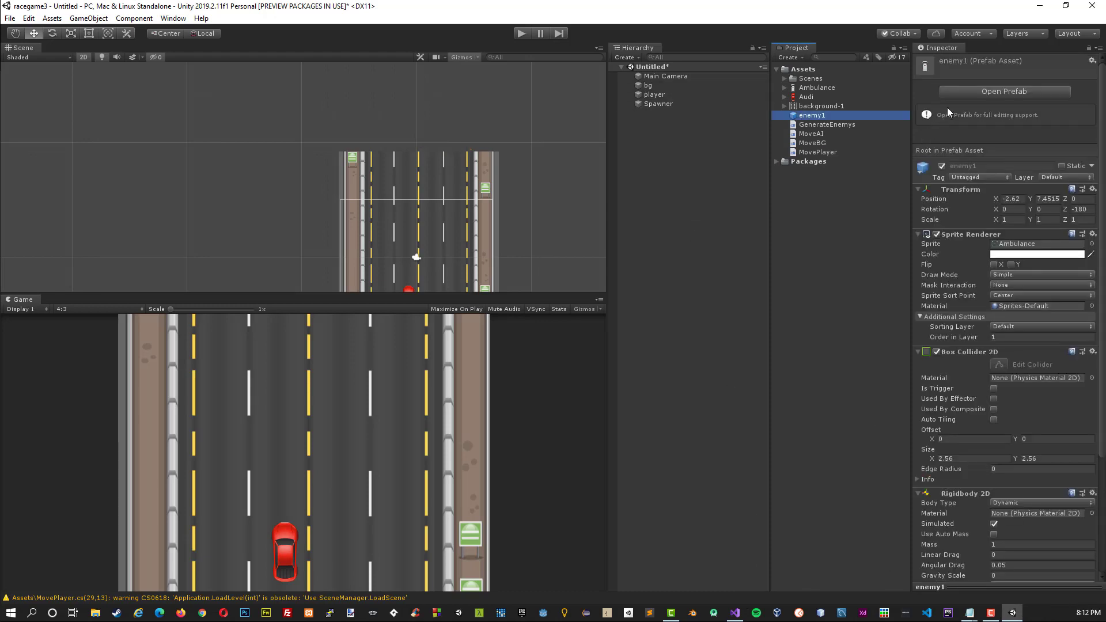
click(951, 93)
click(968, 74)
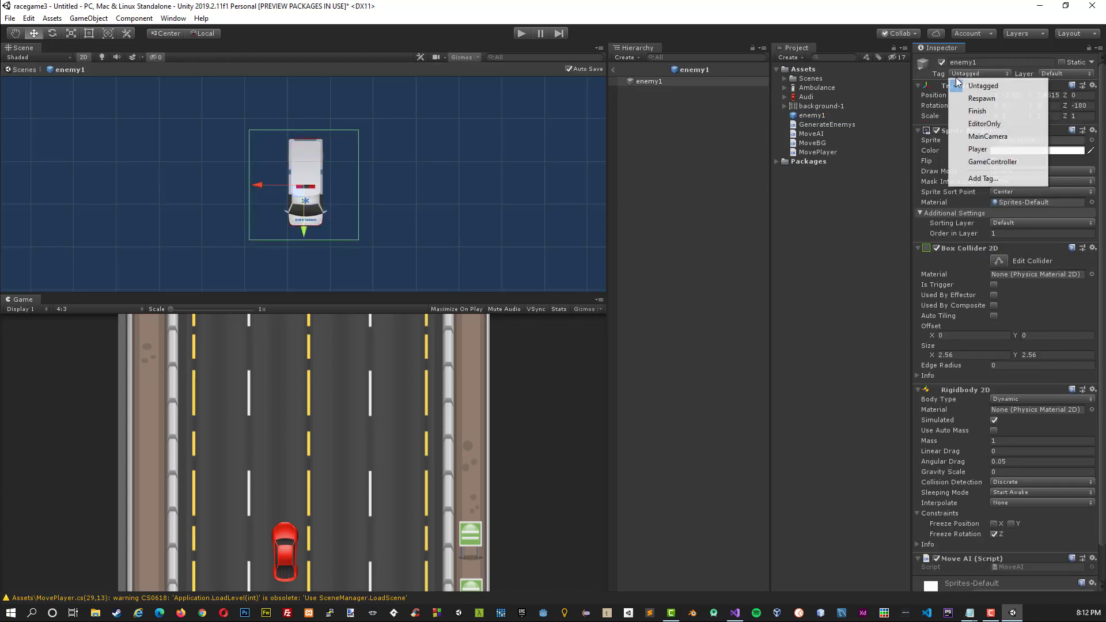
click(977, 179)
click(1078, 110)
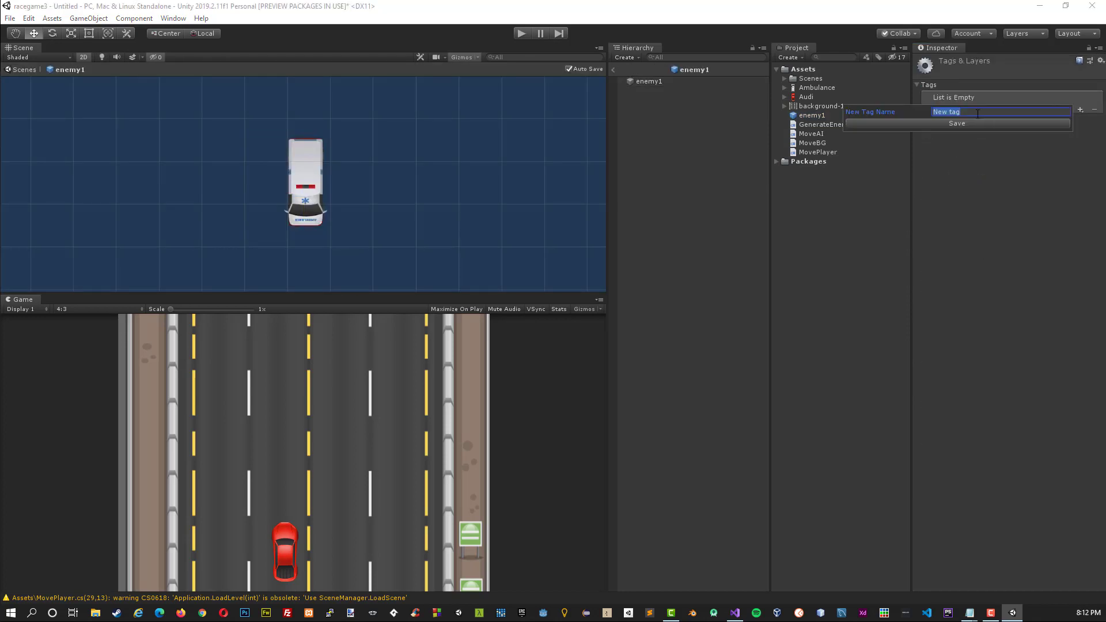
text(im)
text(imigo)
click(973, 124)
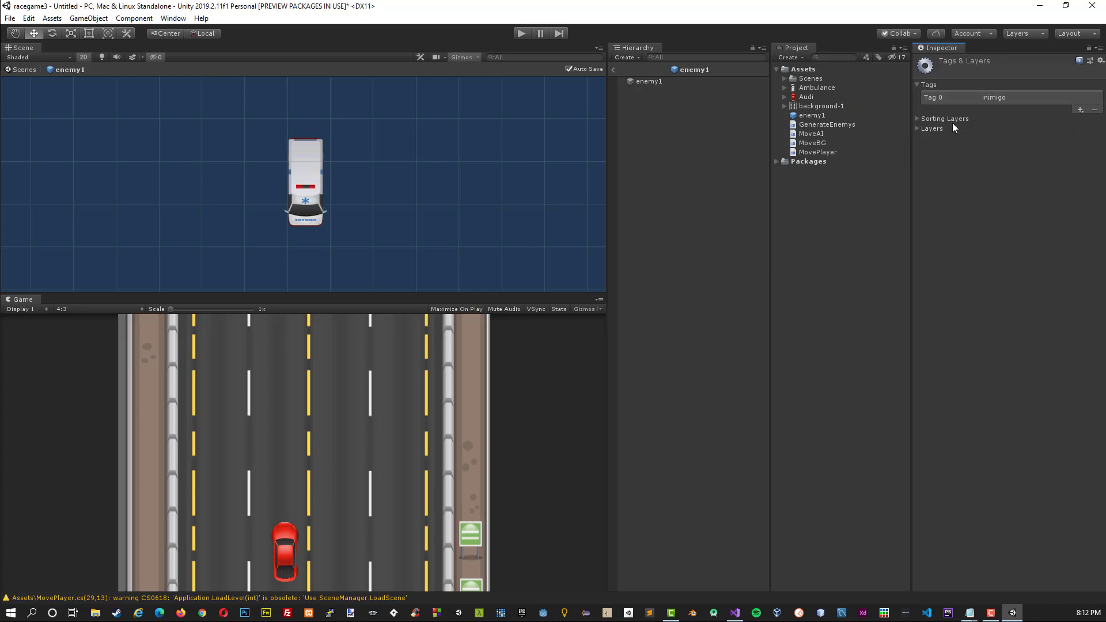
click(645, 84)
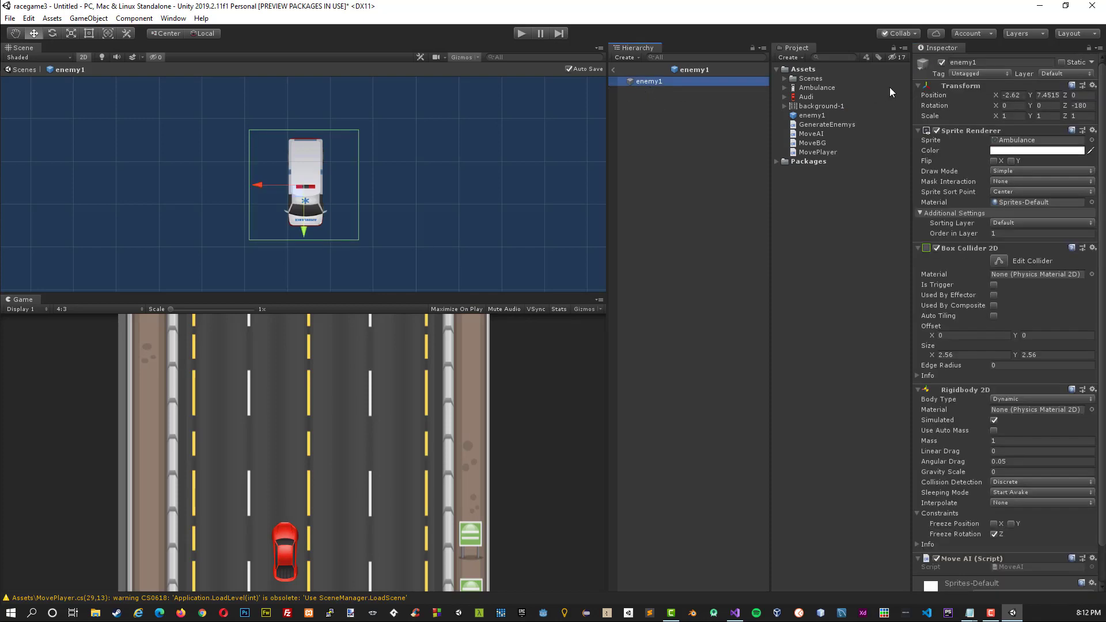
click(613, 70)
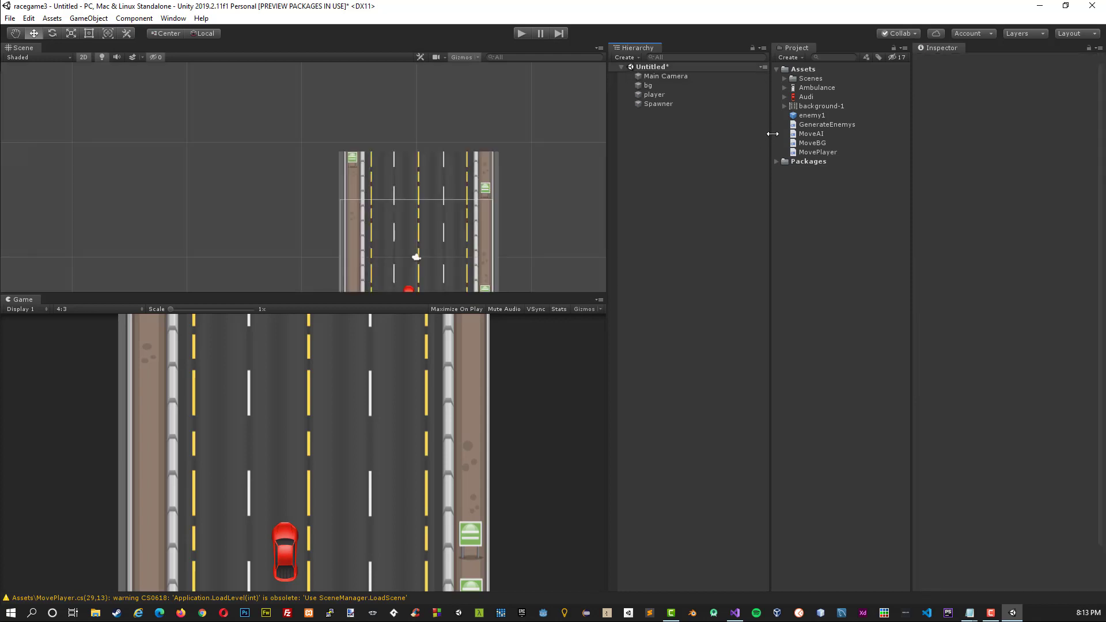
Set the enemy1 ambulance prefab's Tag to inimigo and go back to the scene.
click(812, 115)
click(976, 92)
click(971, 75)
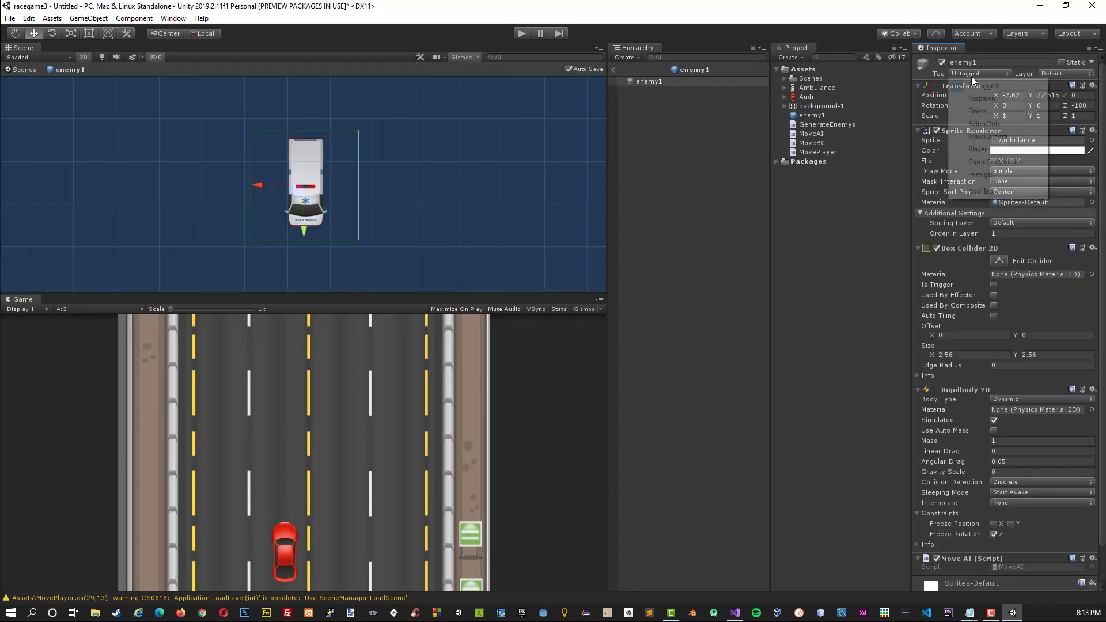
click(989, 174)
click(855, 254)
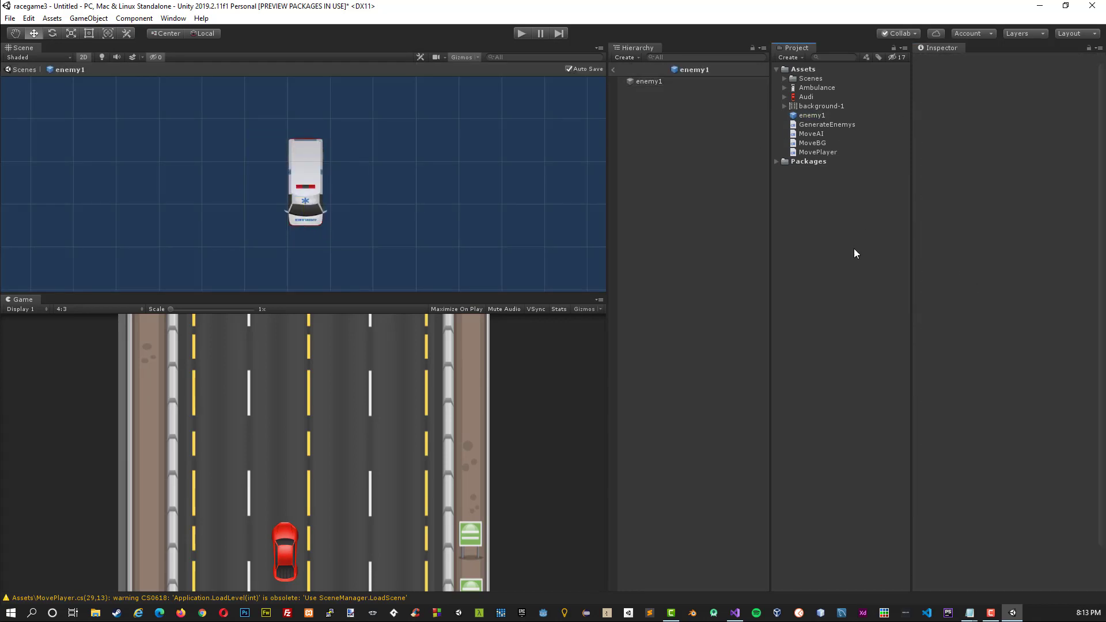
click(644, 83)
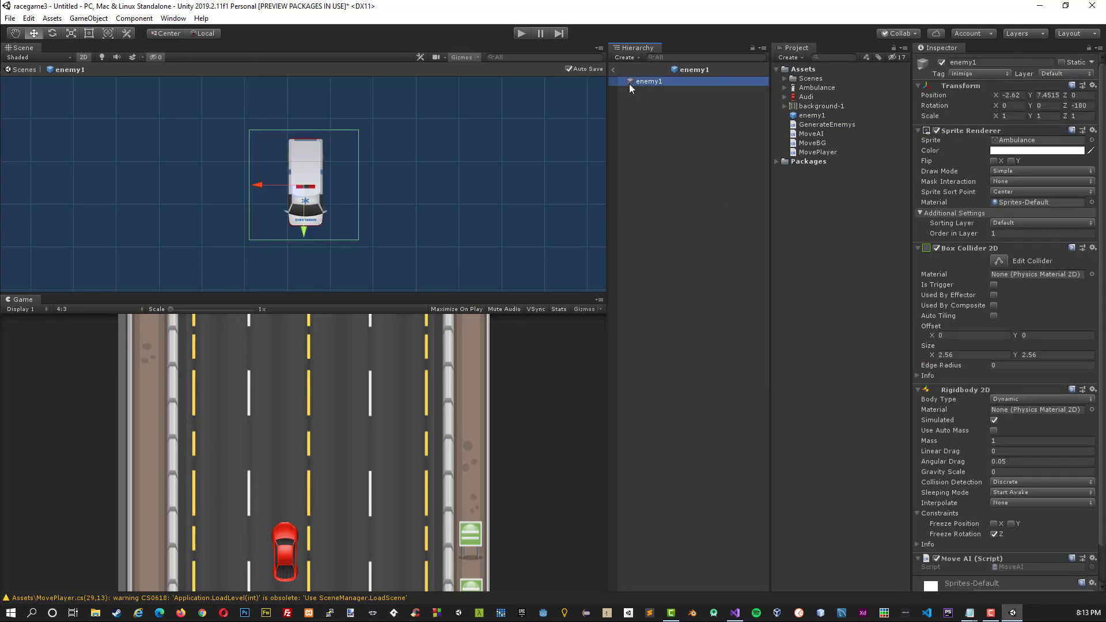
click(614, 70)
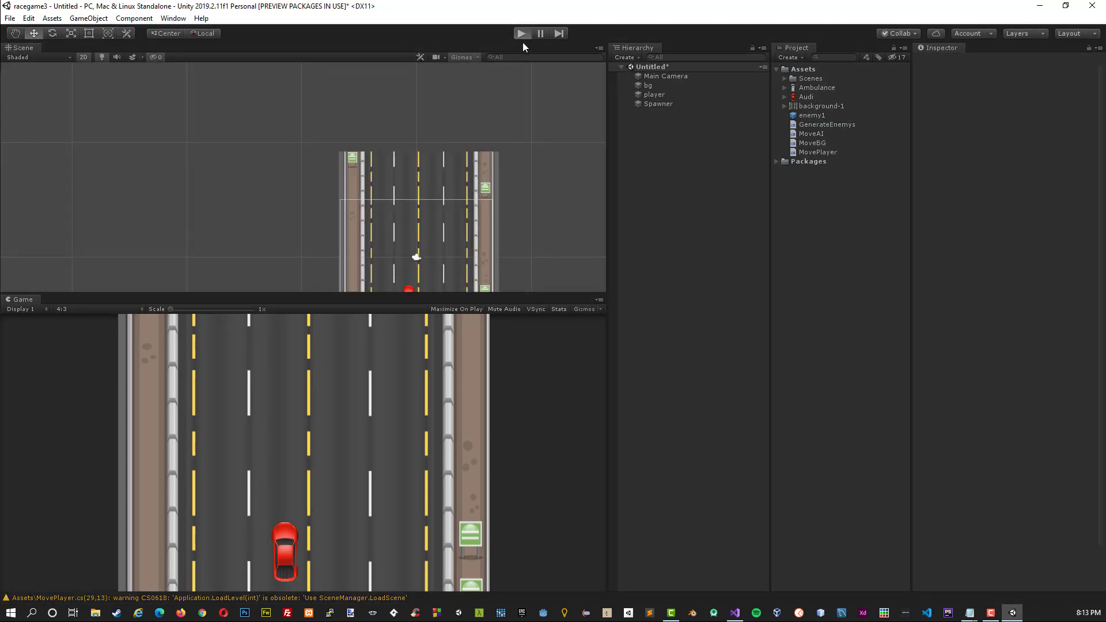
Play the game with Ctrl+P and weave the red car between lanes to dodge ambulances.
key(ctrl+p)
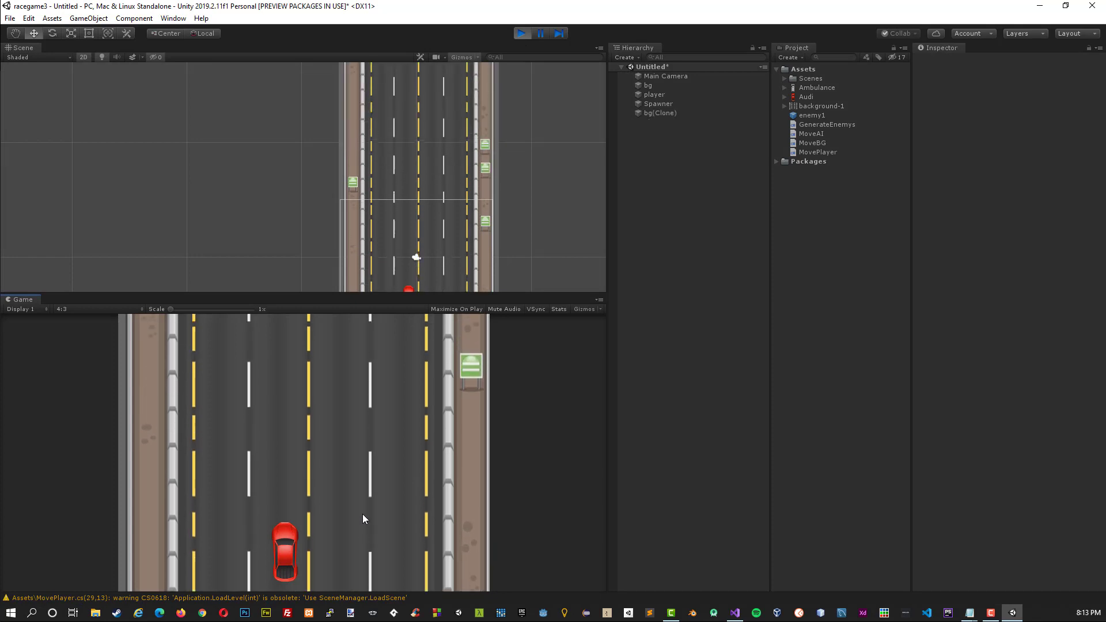
key(Right)
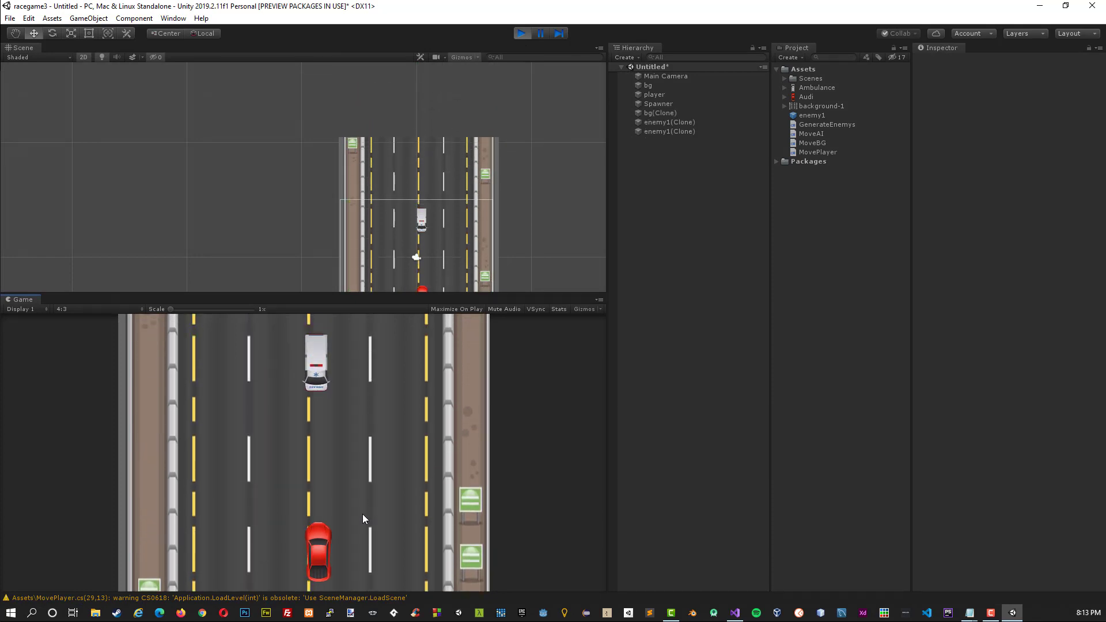
key(Left)
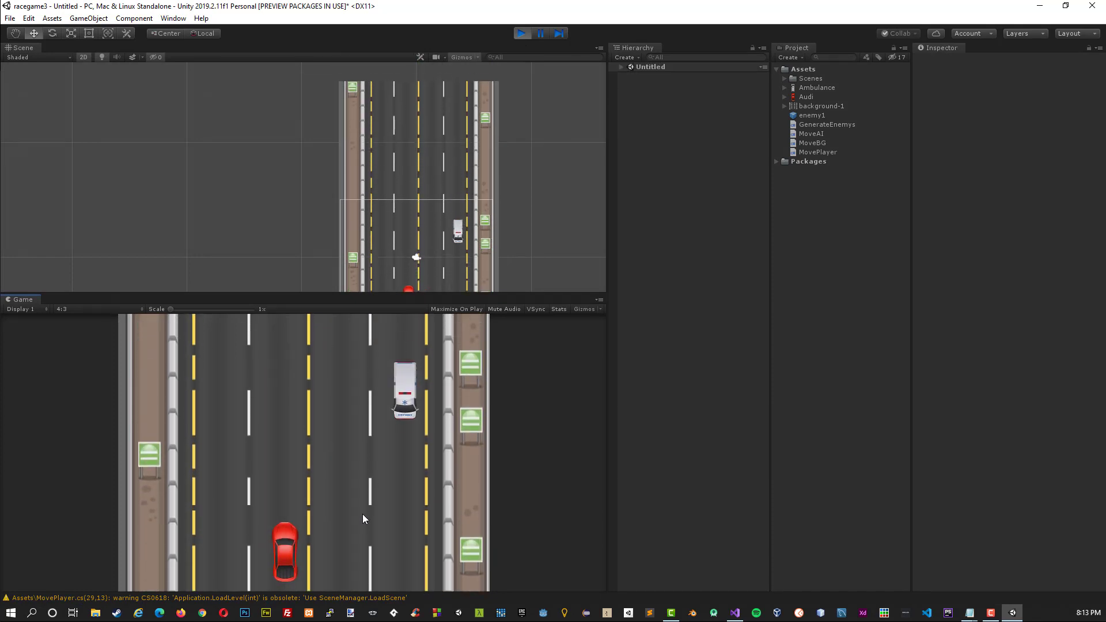
key(Right)
key(Left)
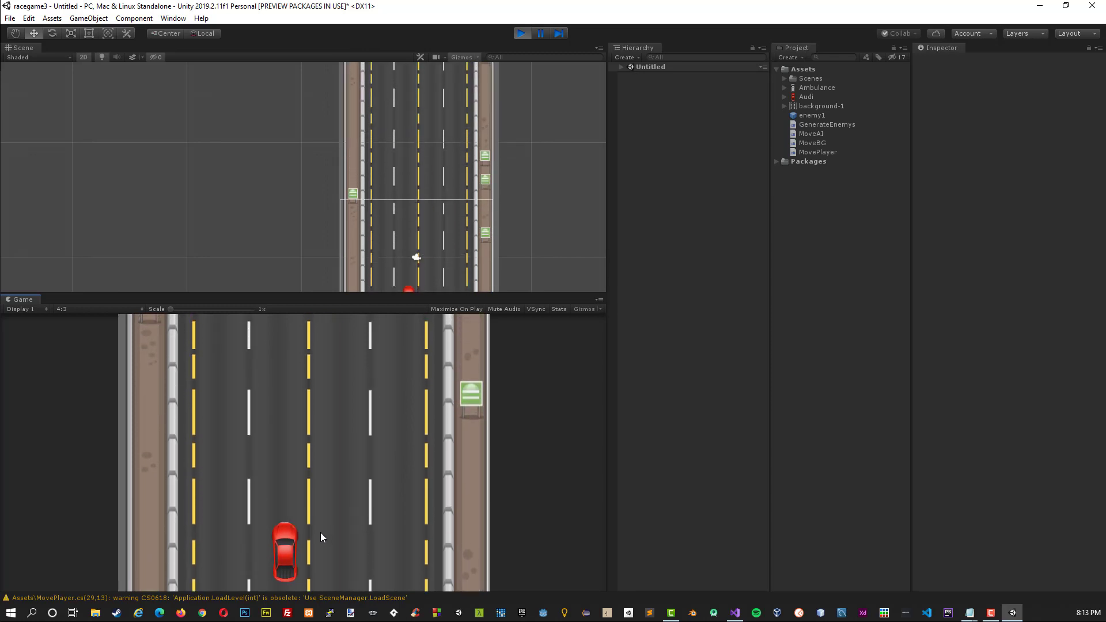
key(Left)
key(Right)
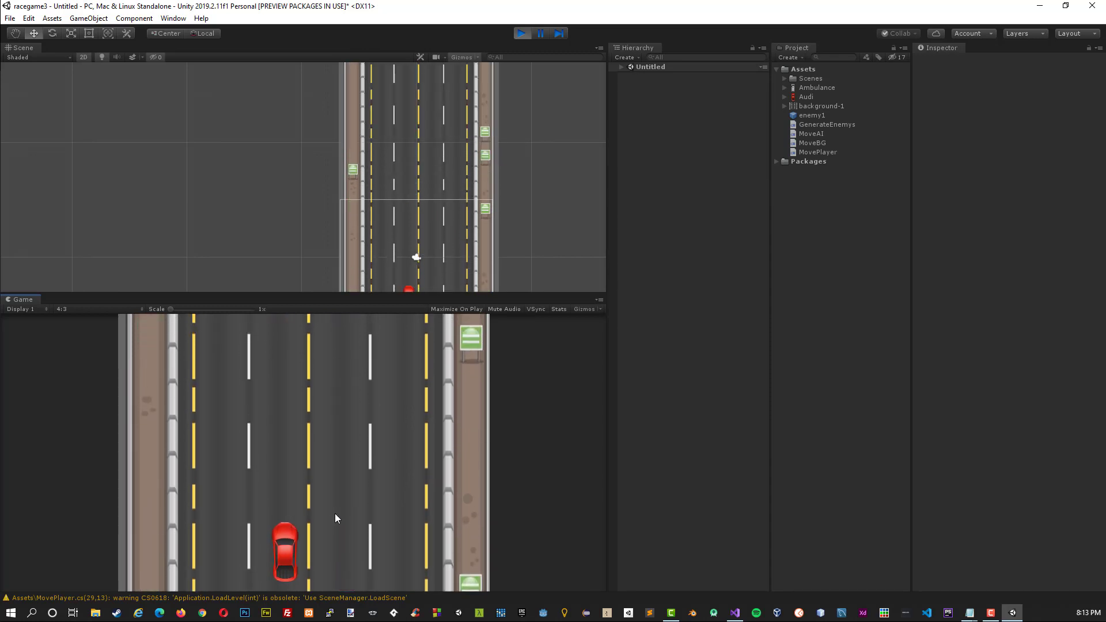
key(Right)
key(Left)
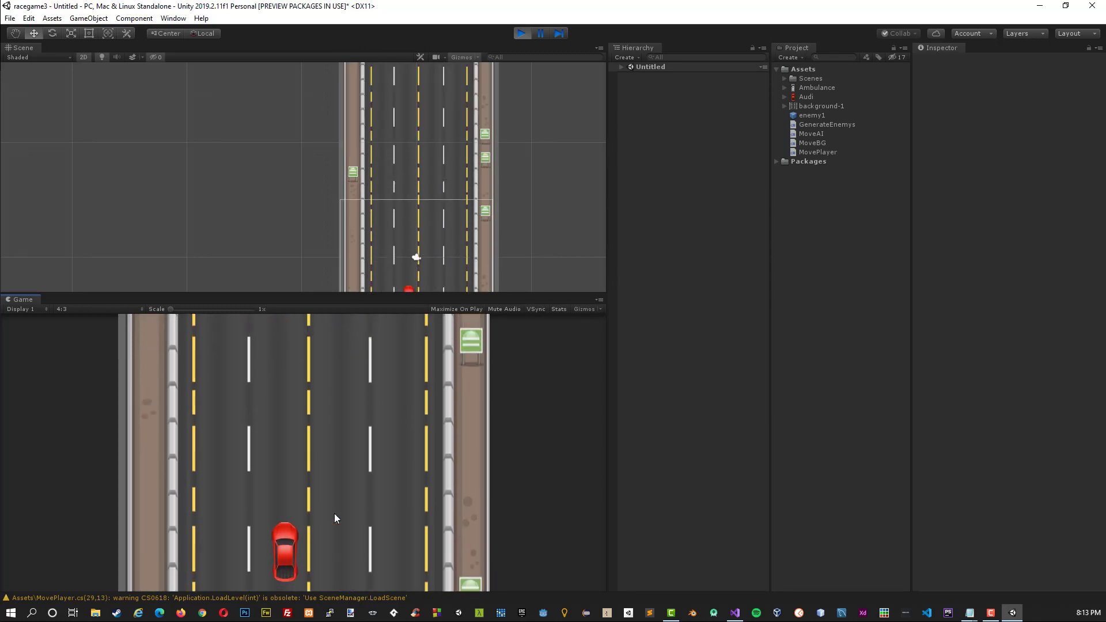
key(Right)
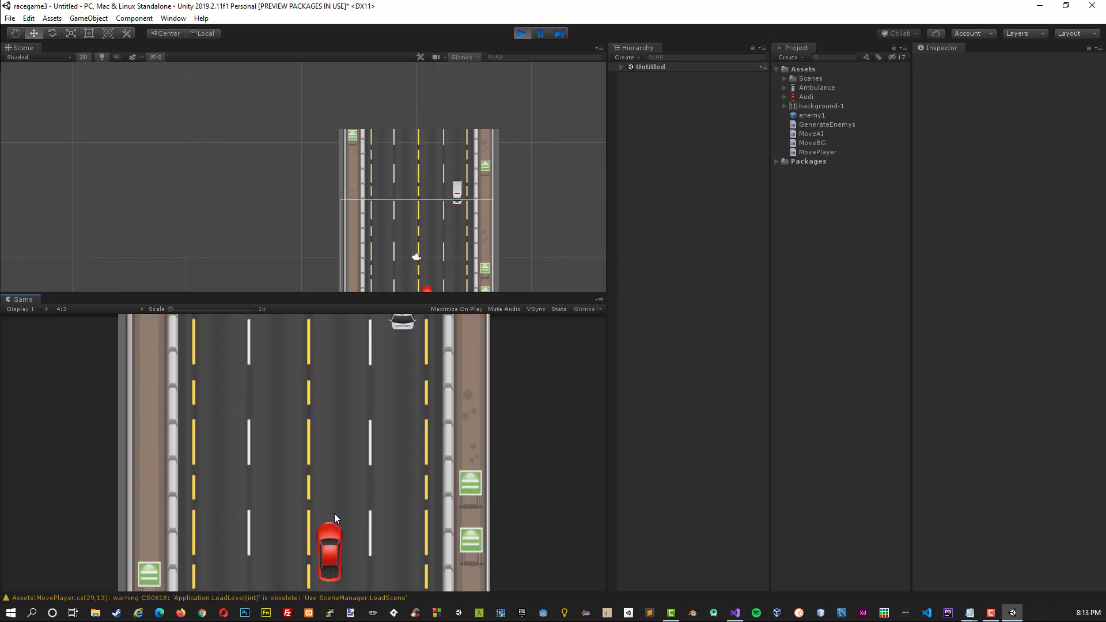
key(Left)
key(Right)
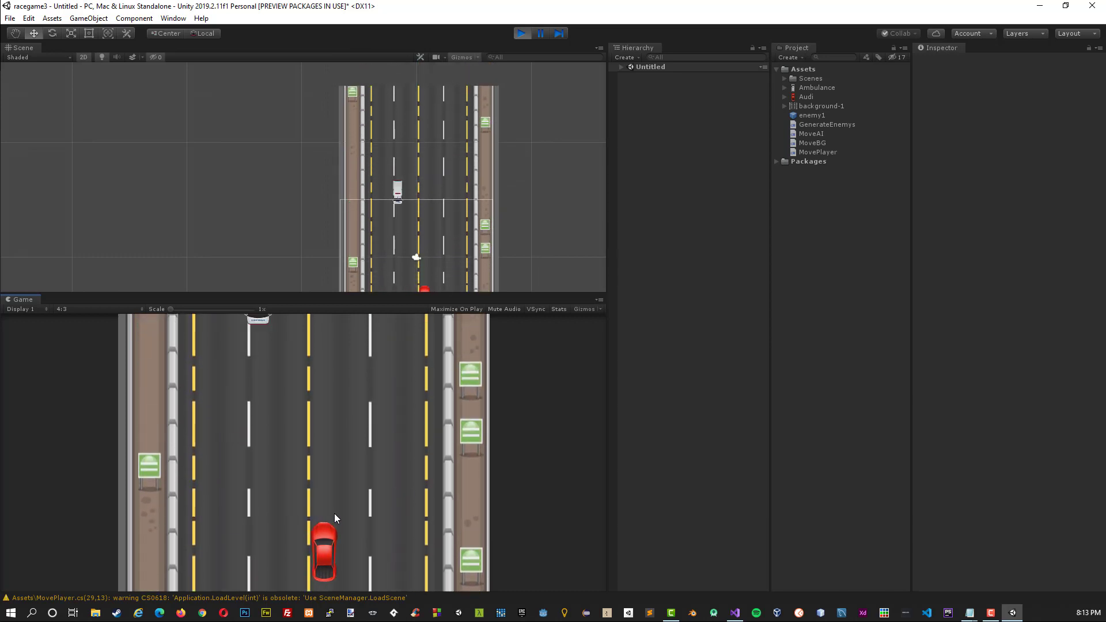
key(Left)
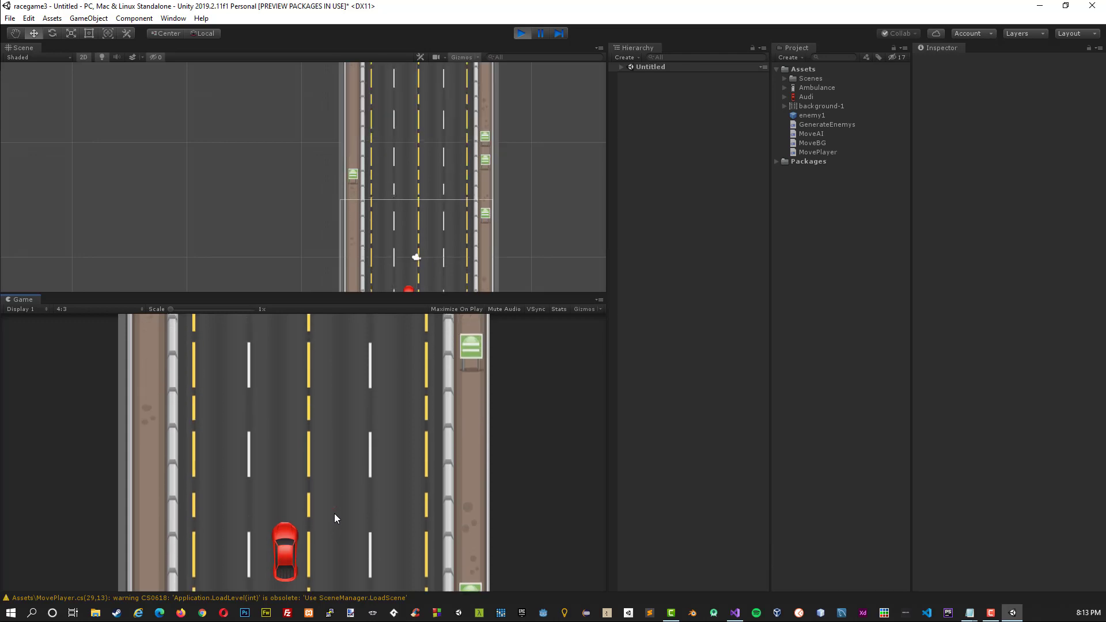
key(Right)
key(Left)
key(Right)
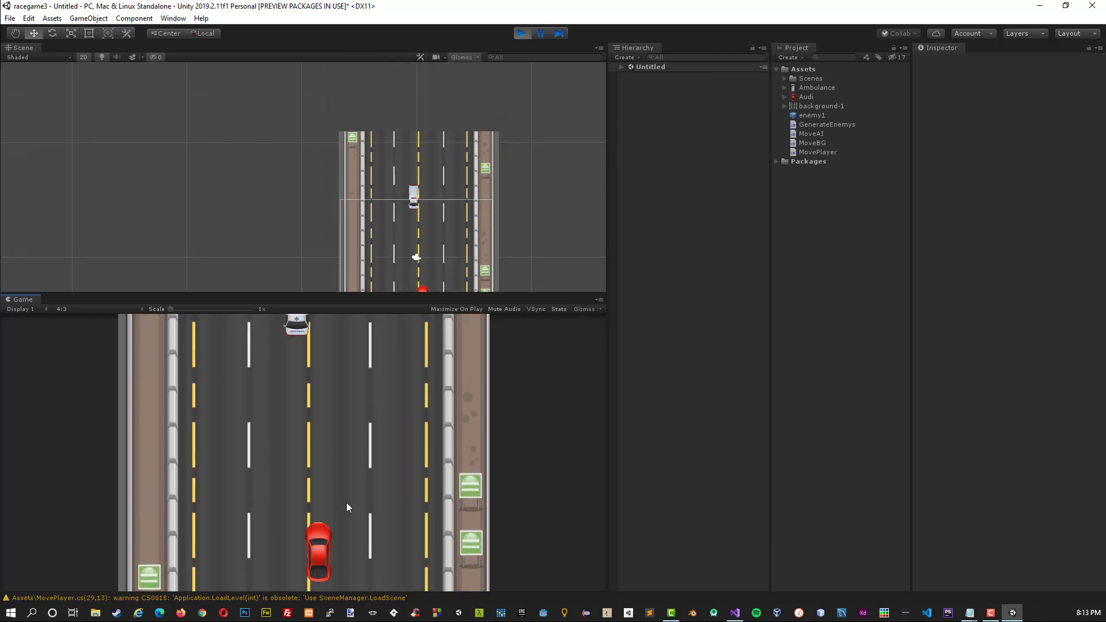
Stop play mode and select the enemy1 ambulance prefab in the Project window.
key(Right)
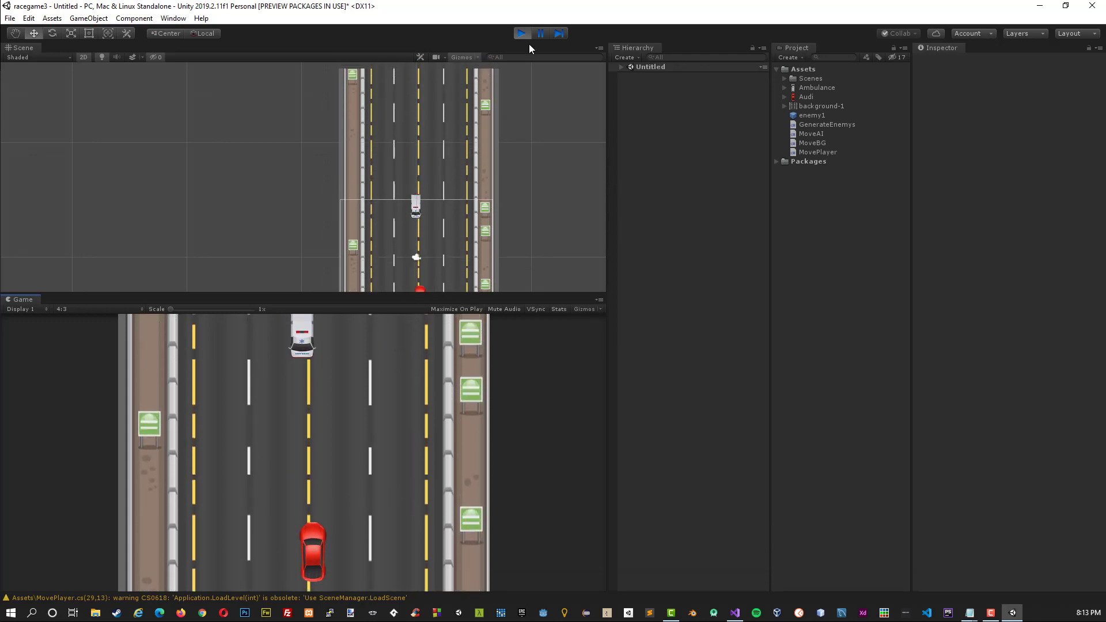
click(522, 33)
click(812, 116)
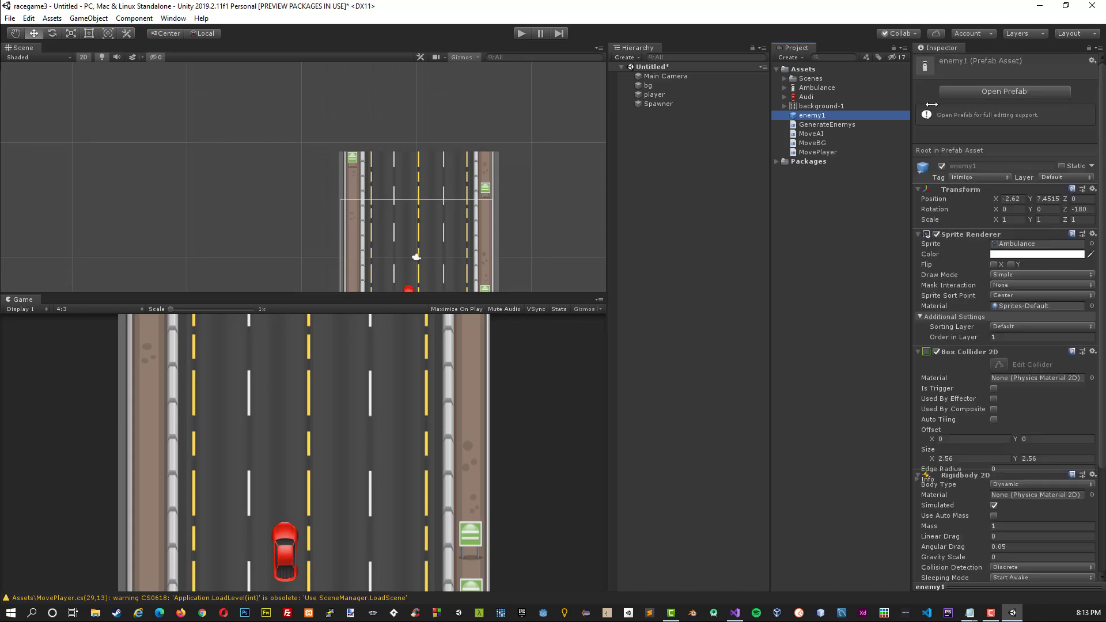
Pull the enemy1 Box Collider 2D's left, right and bottom edges onto the ambulance, about 0.96 × 2.26.
click(984, 87)
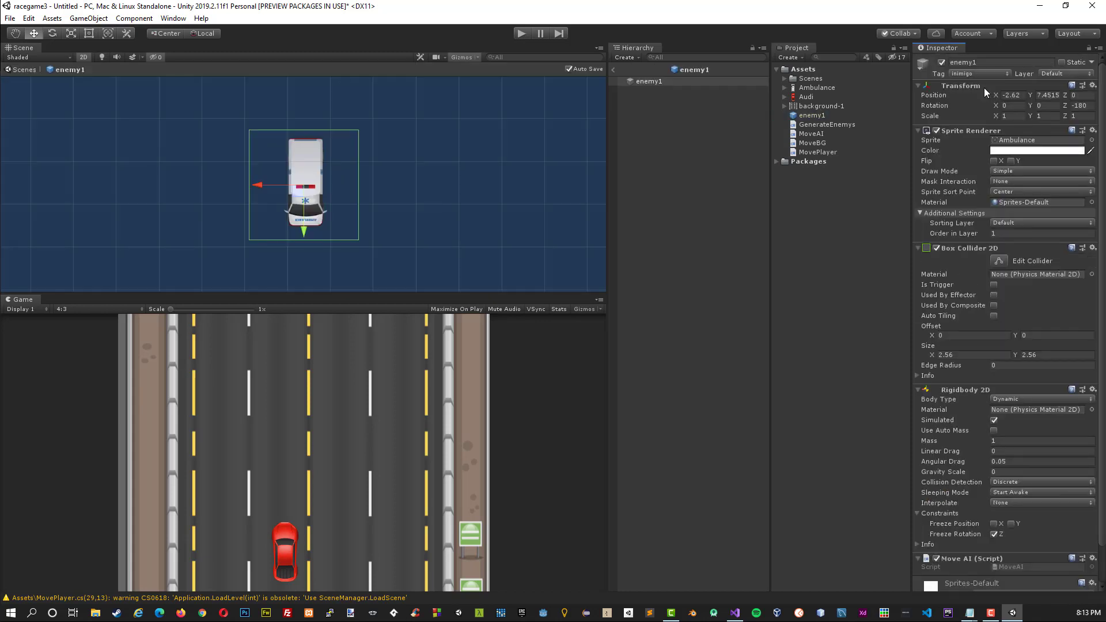
click(996, 261)
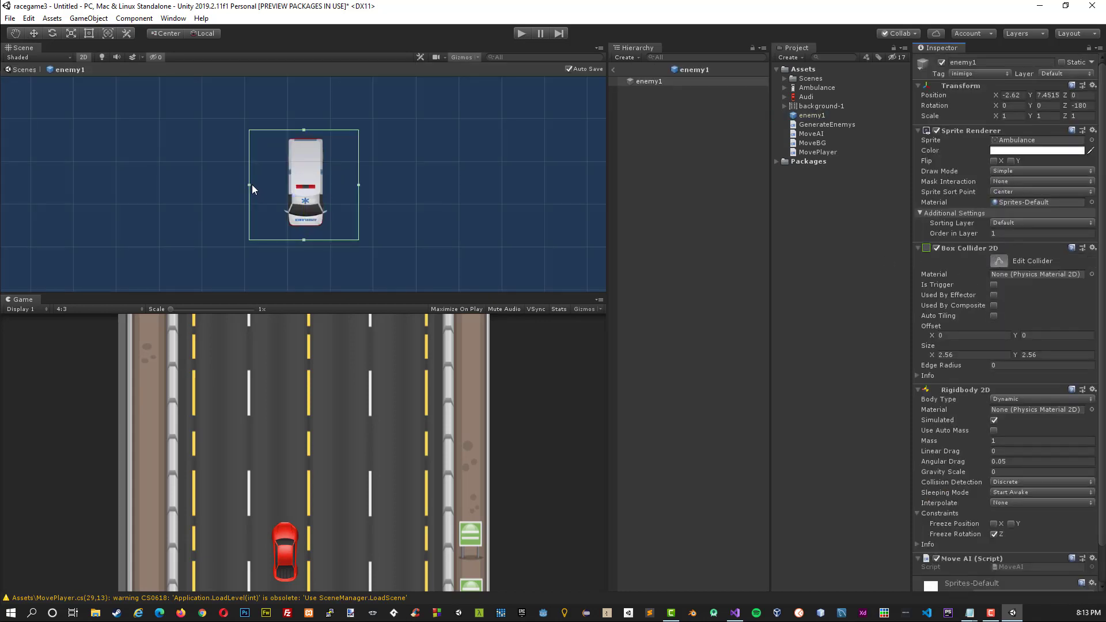
drag(251, 184, 283, 182)
key(w)
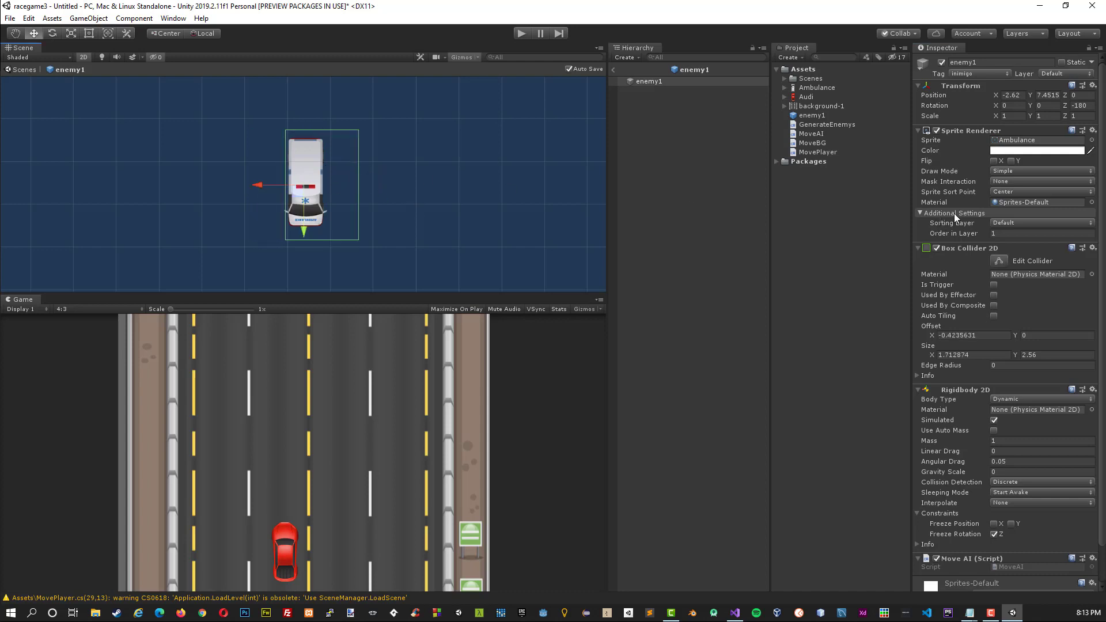
click(997, 261)
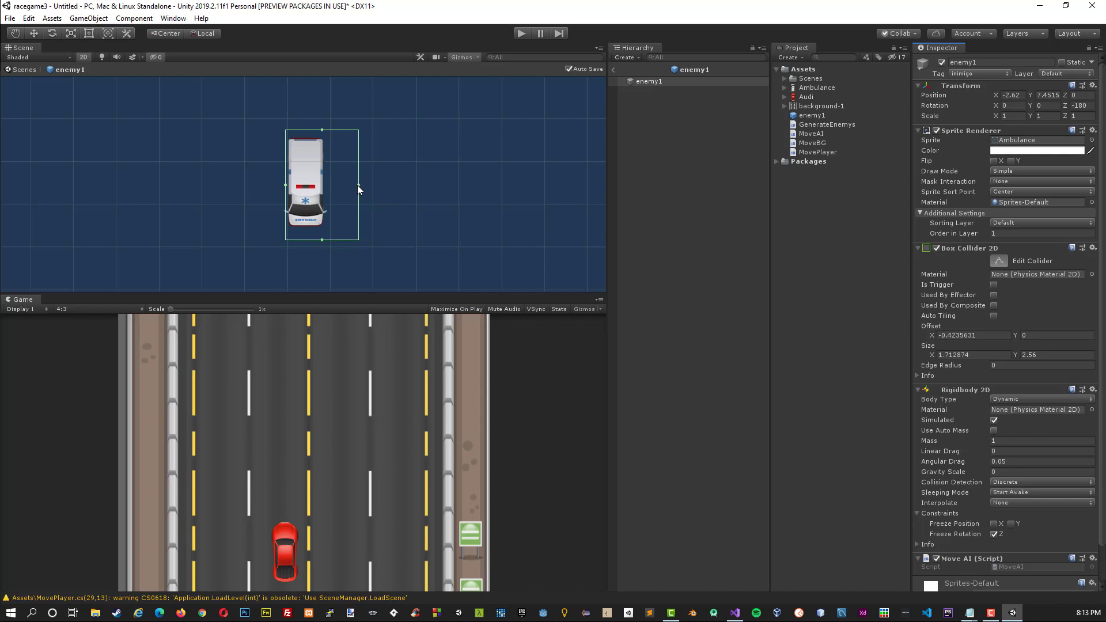
drag(357, 185, 326, 184)
key(w)
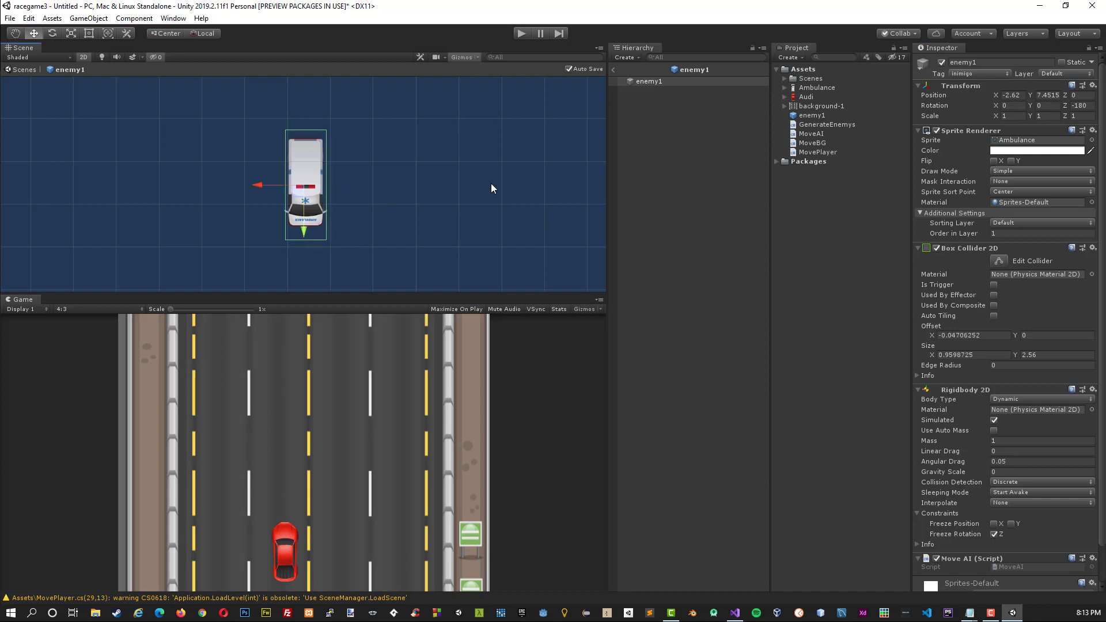
click(992, 261)
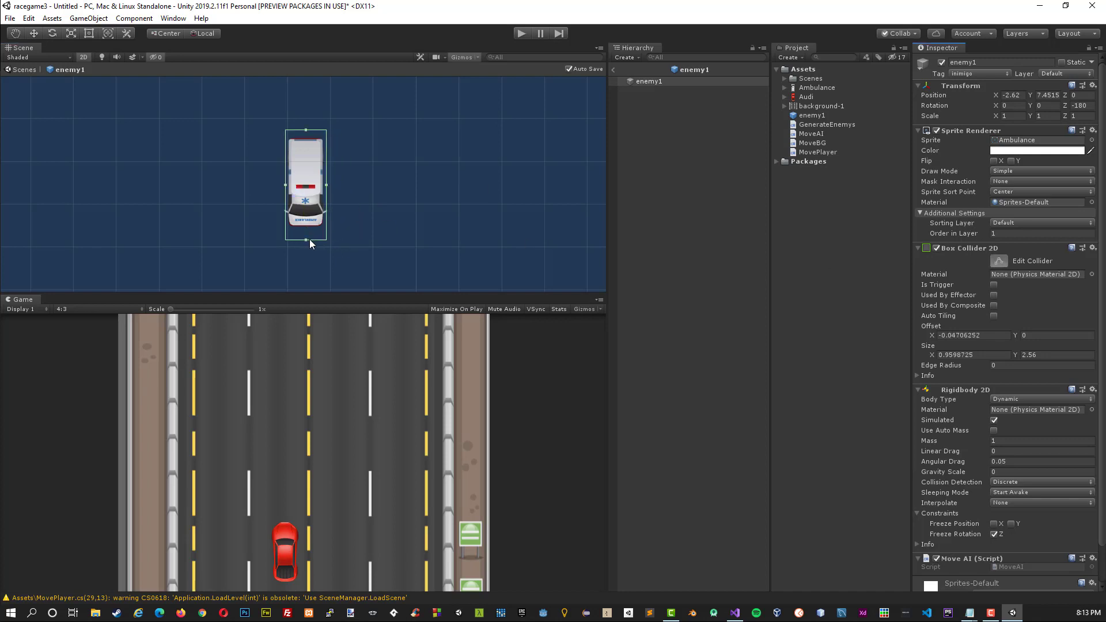
drag(310, 239, 310, 227)
key(w)
click(526, 33)
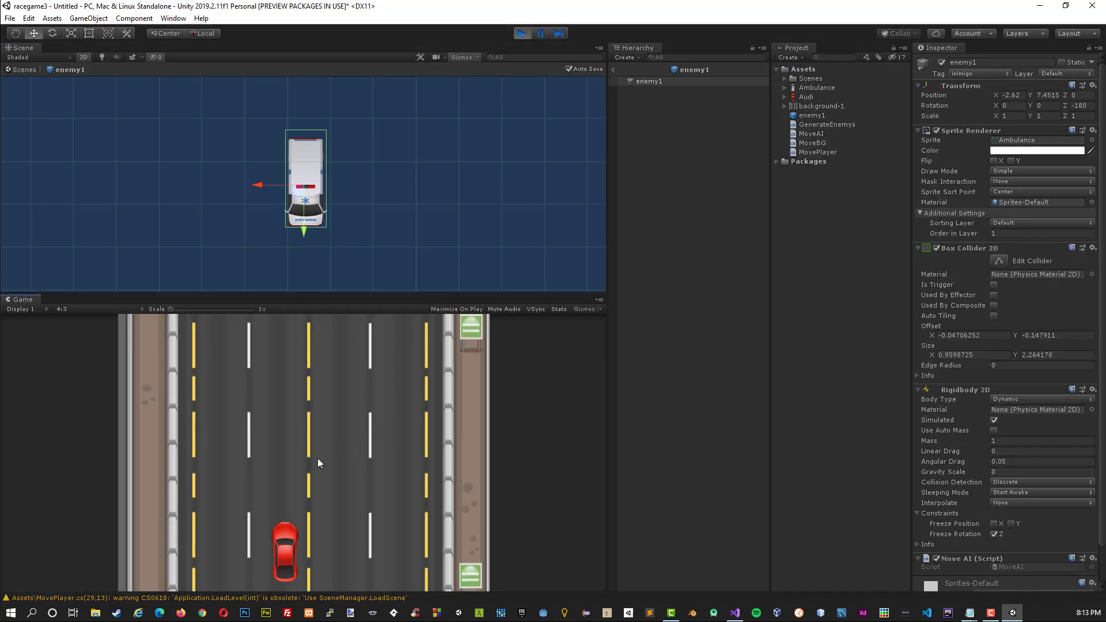
Steer the red car left and right through the lanes, then stop play mode with Ctrl+P.
key(Left)
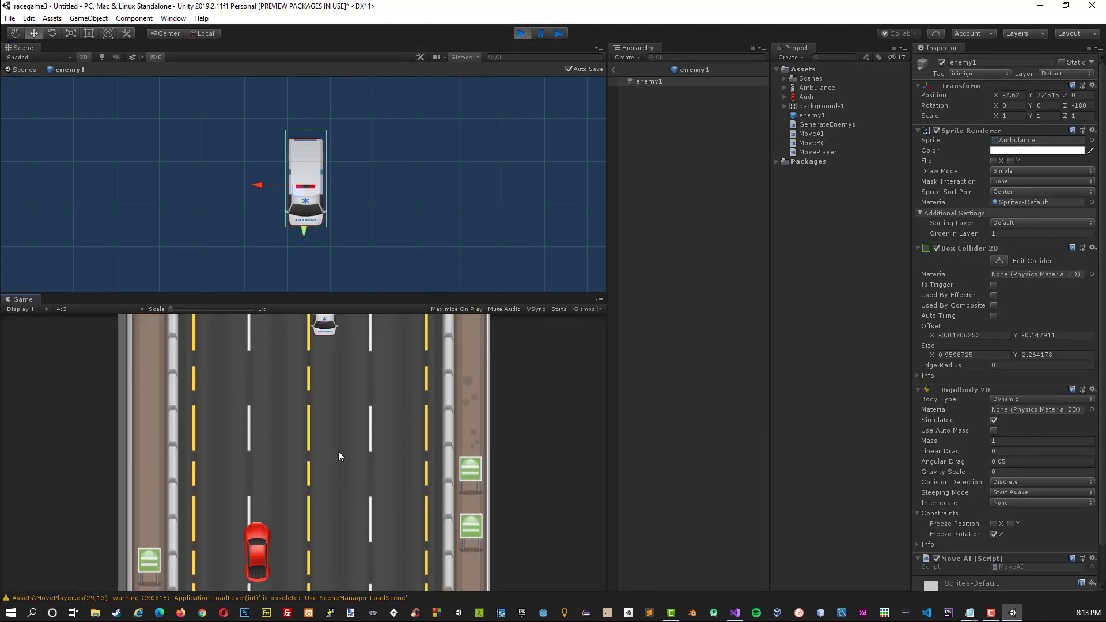
key(Right)
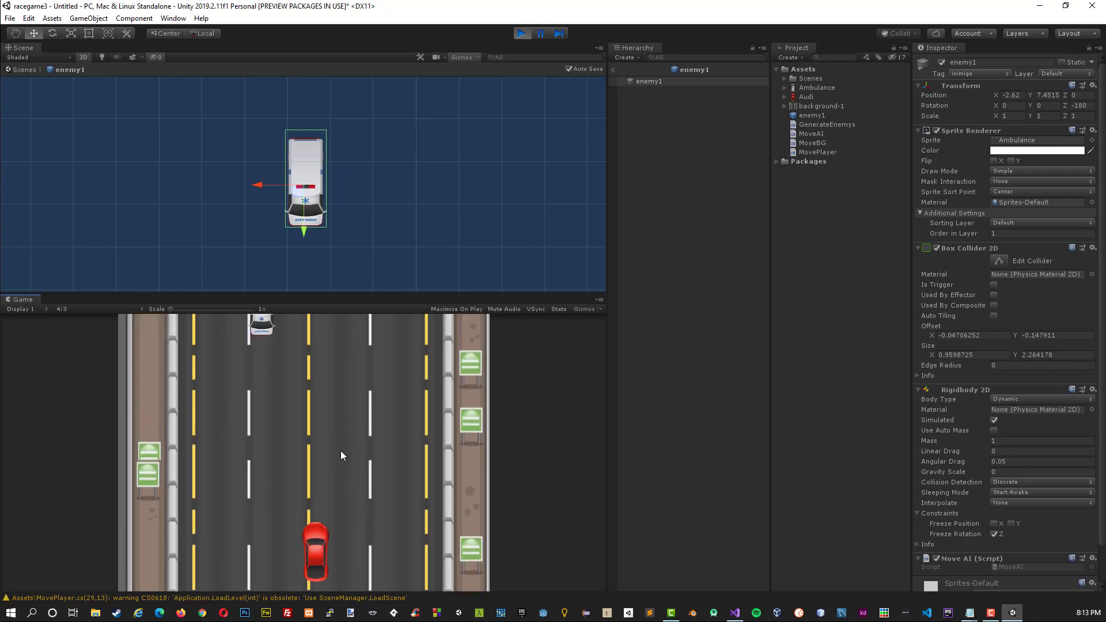
key(Left)
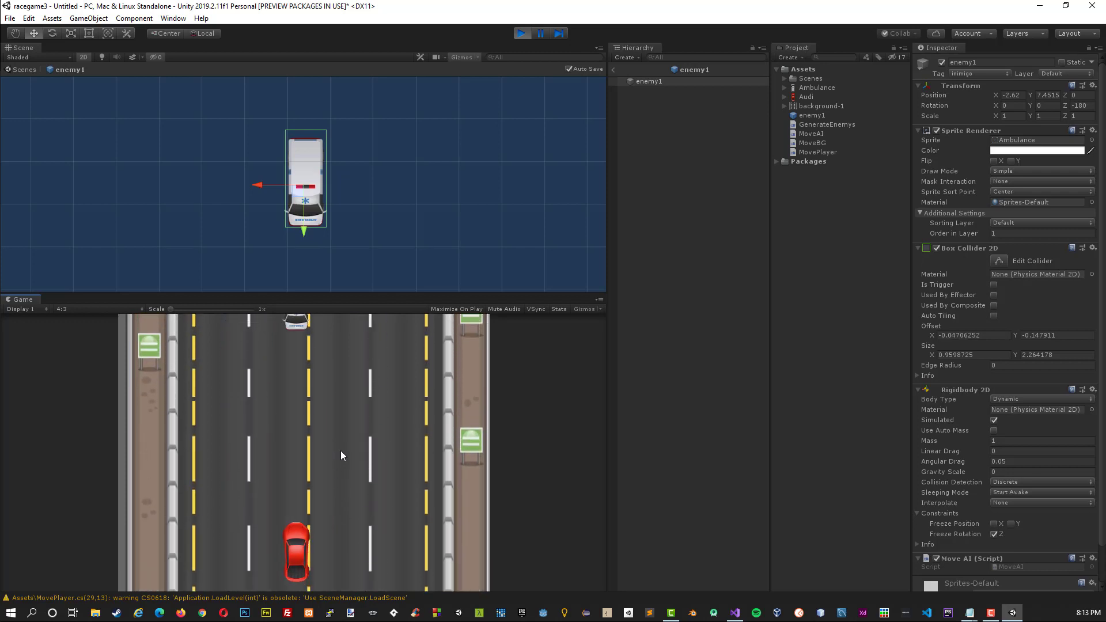
key(Right)
key(Right)
key(Left)
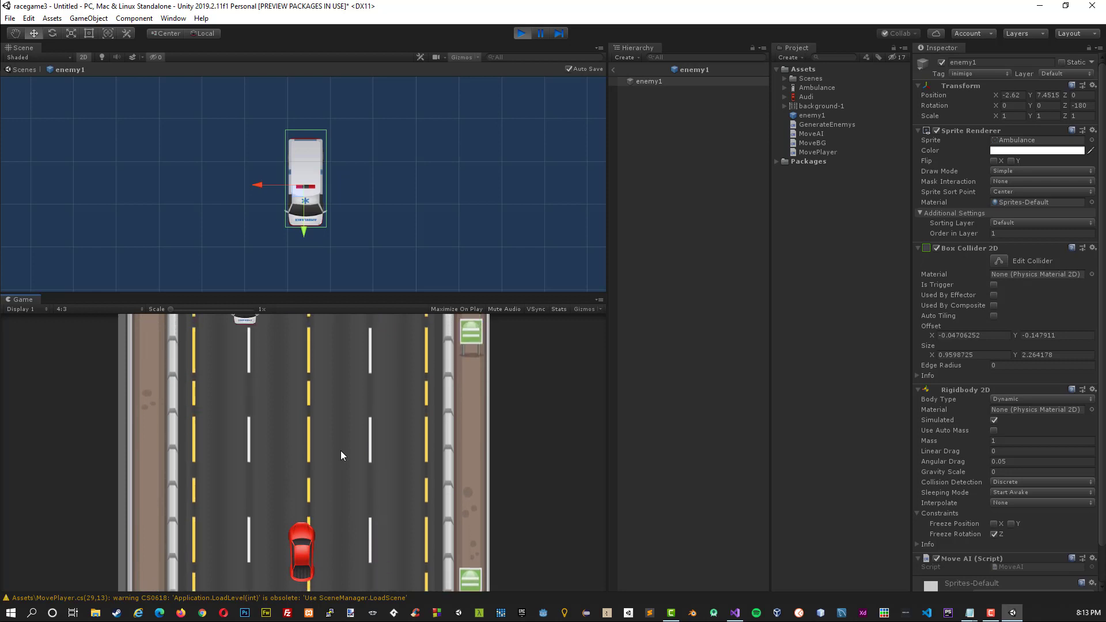
key(Right)
key(Left)
key(Right)
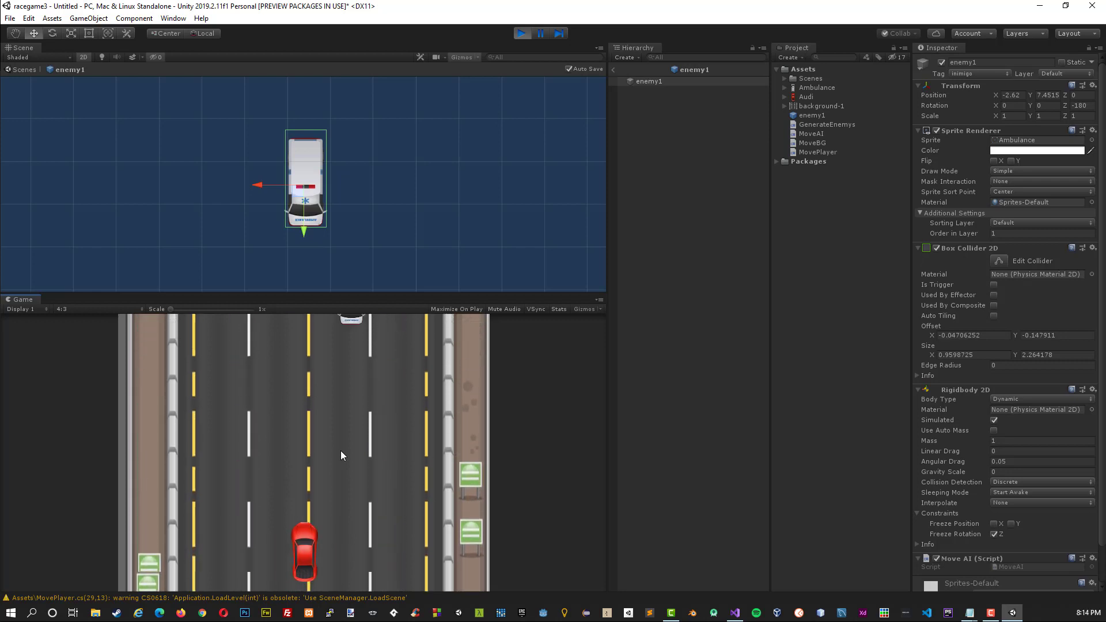
key(Left)
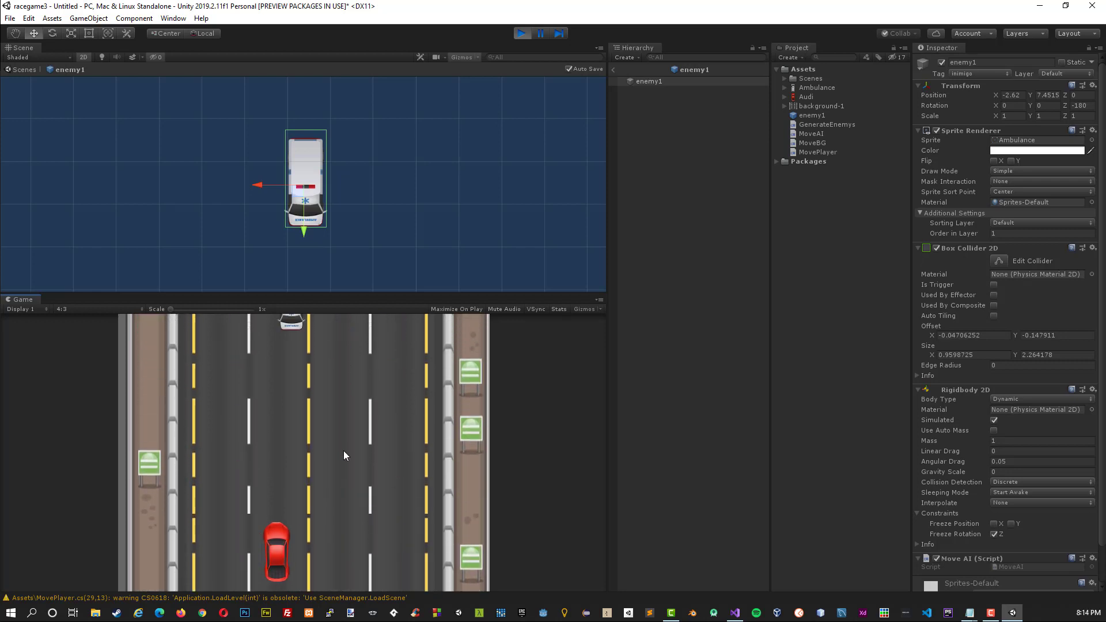
key(Right)
key(Left)
key(Right)
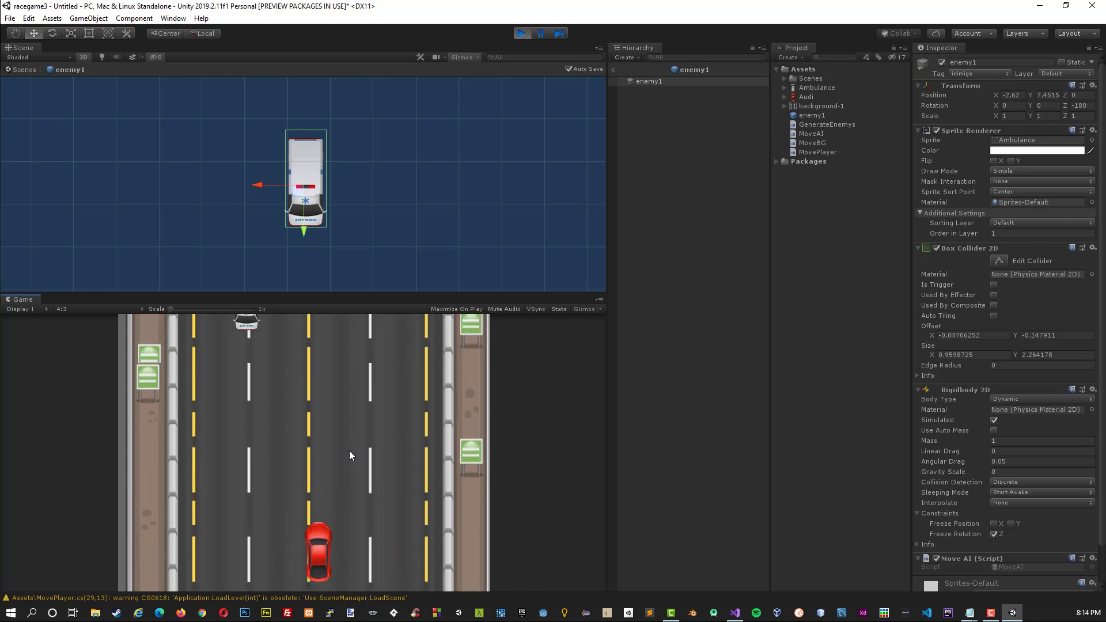
key(Right)
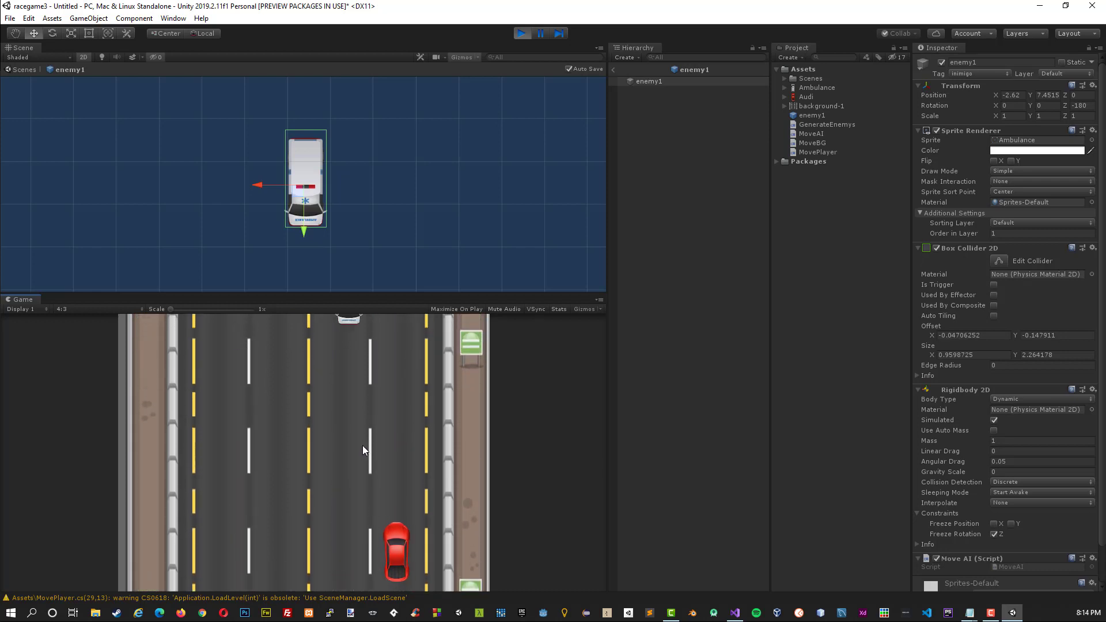
key(Left)
key(Left)
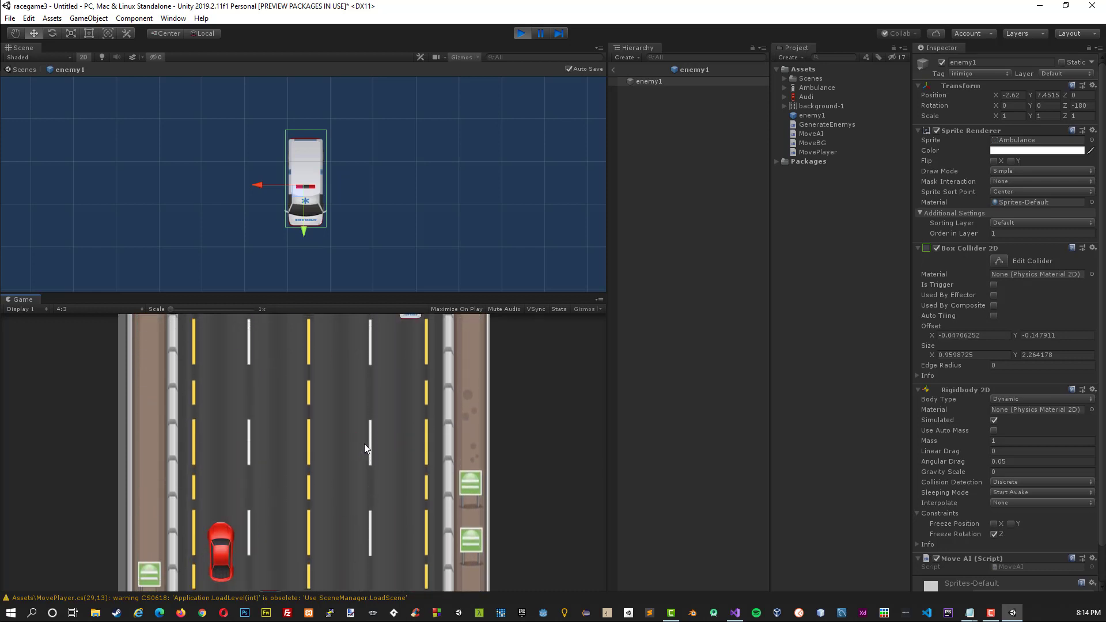
key(Right)
key(Right)
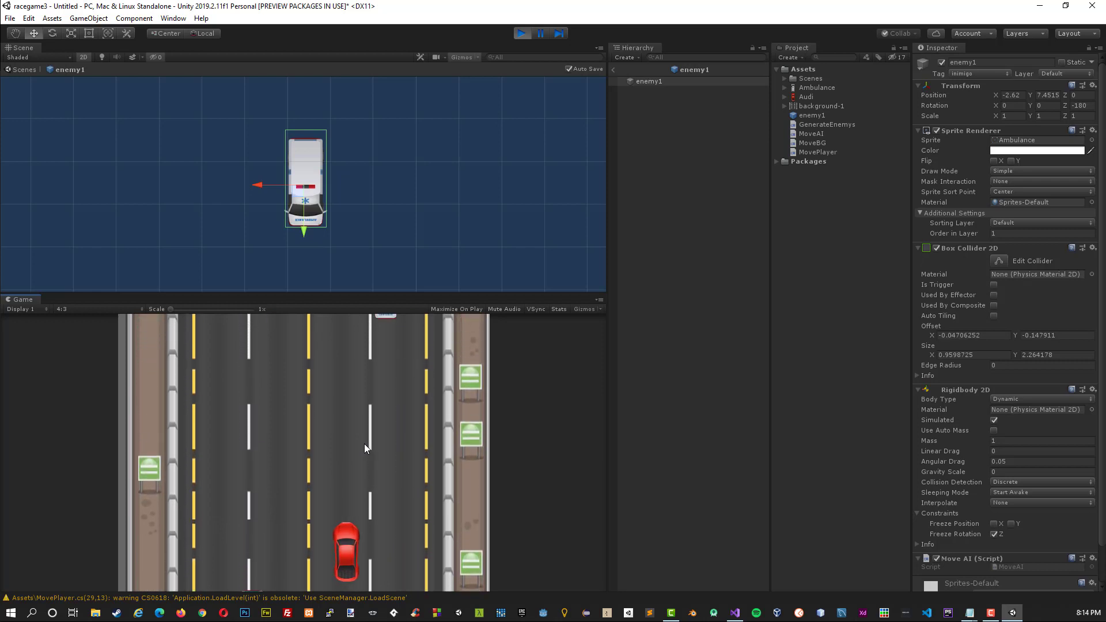
key(Left)
key(Right)
key(Left)
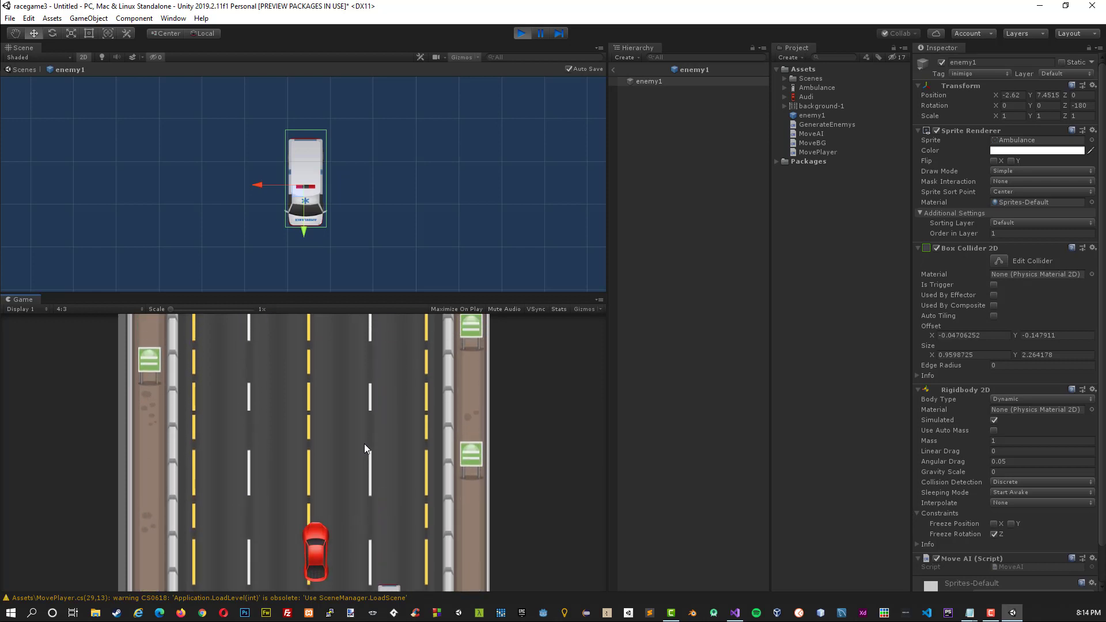
key(Right)
key(Right)
key(Left)
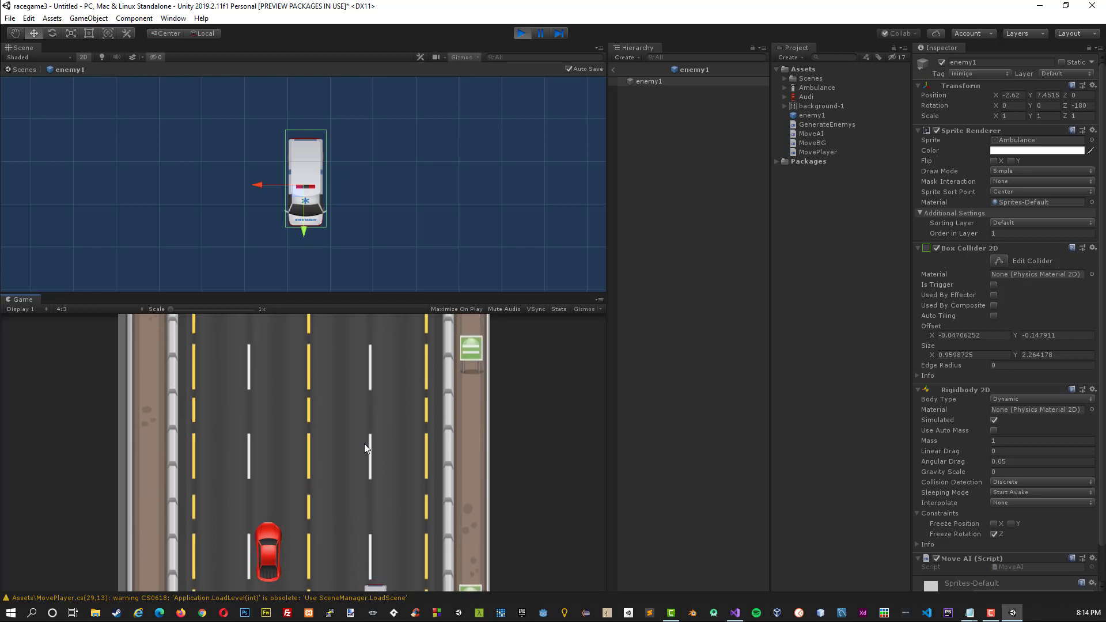
key(Right)
key(ctrl+p)
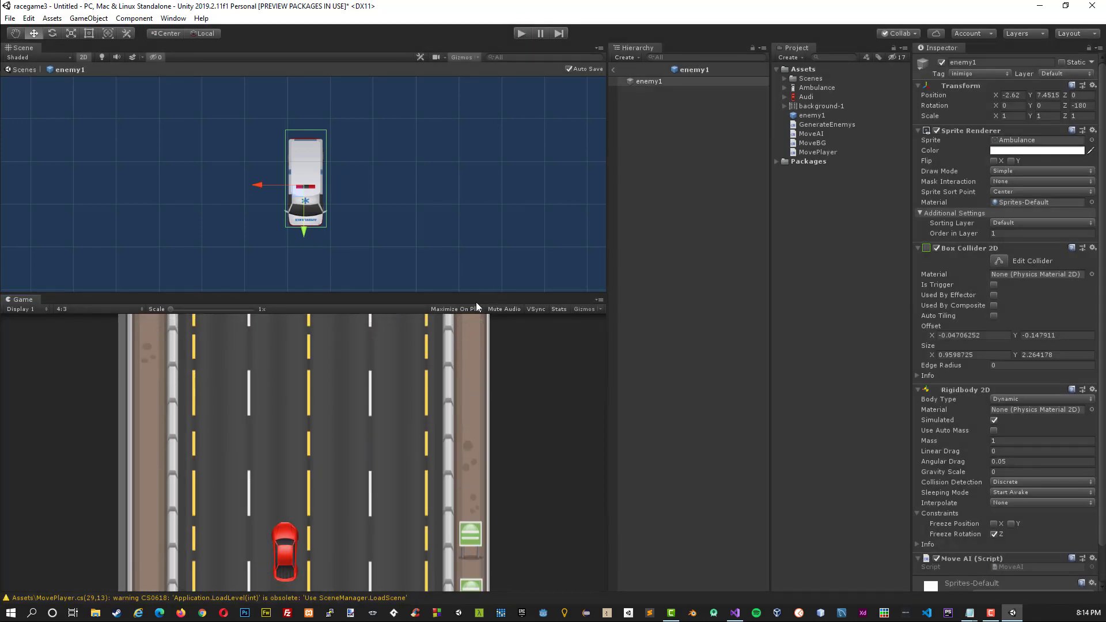
click(527, 33)
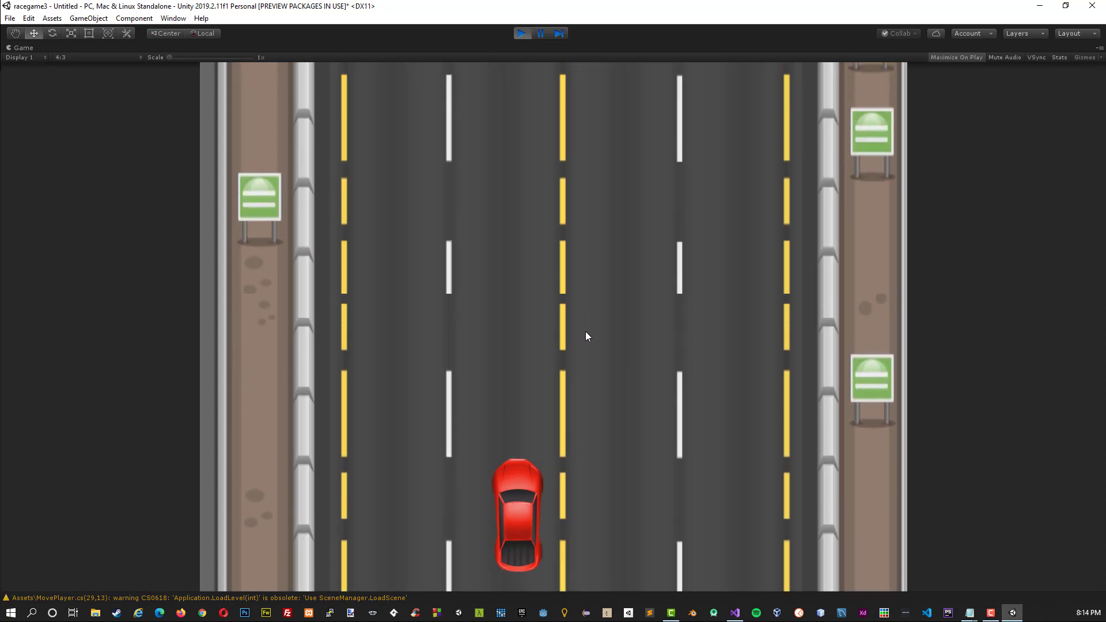
key(Left)
key(Right)
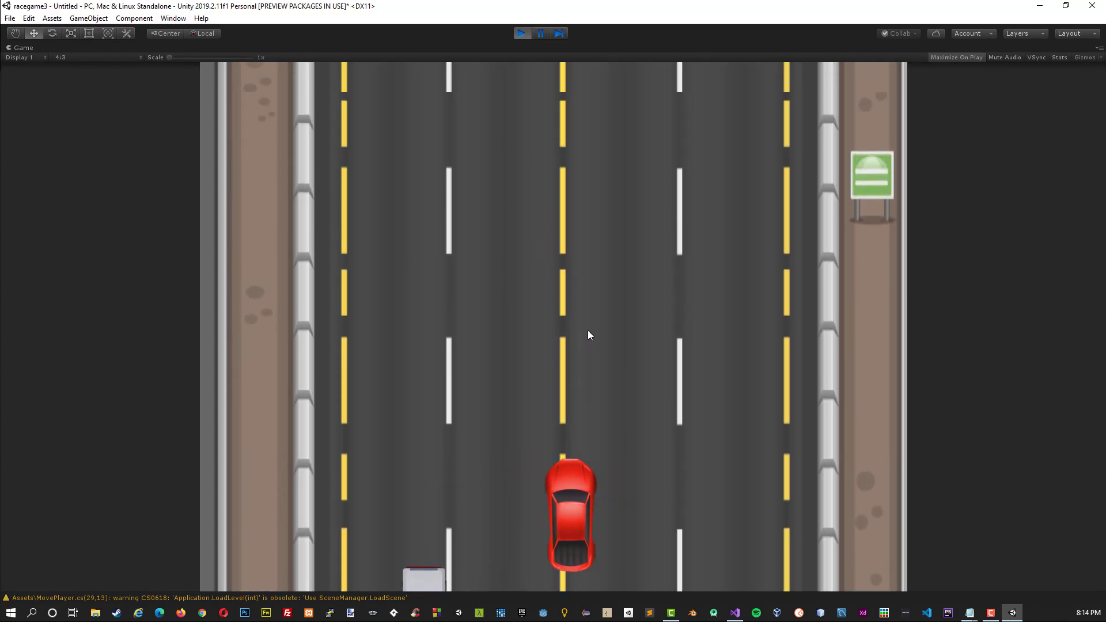
key(Right)
key(Left)
key(Right)
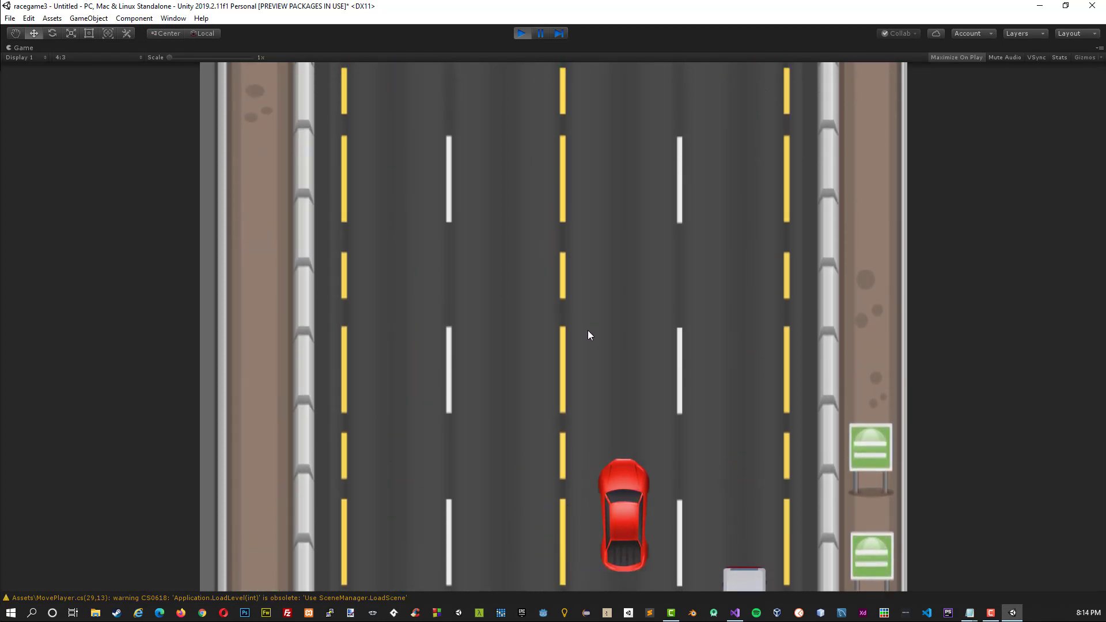
key(Left)
key(Right)
key(Left)
key(Right)
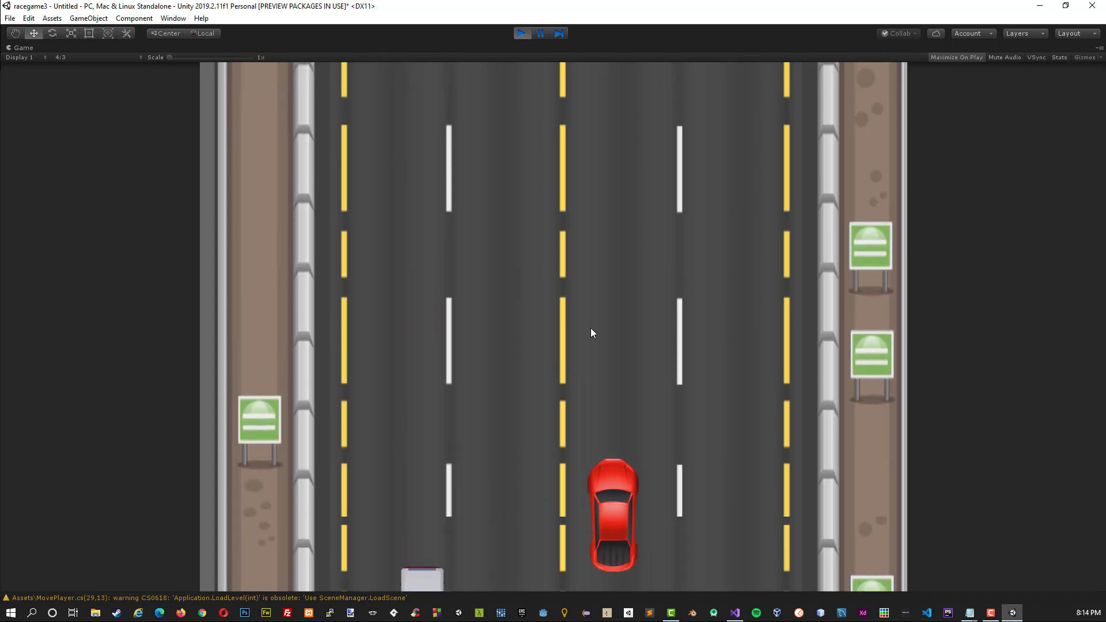
key(Left)
key(Right)
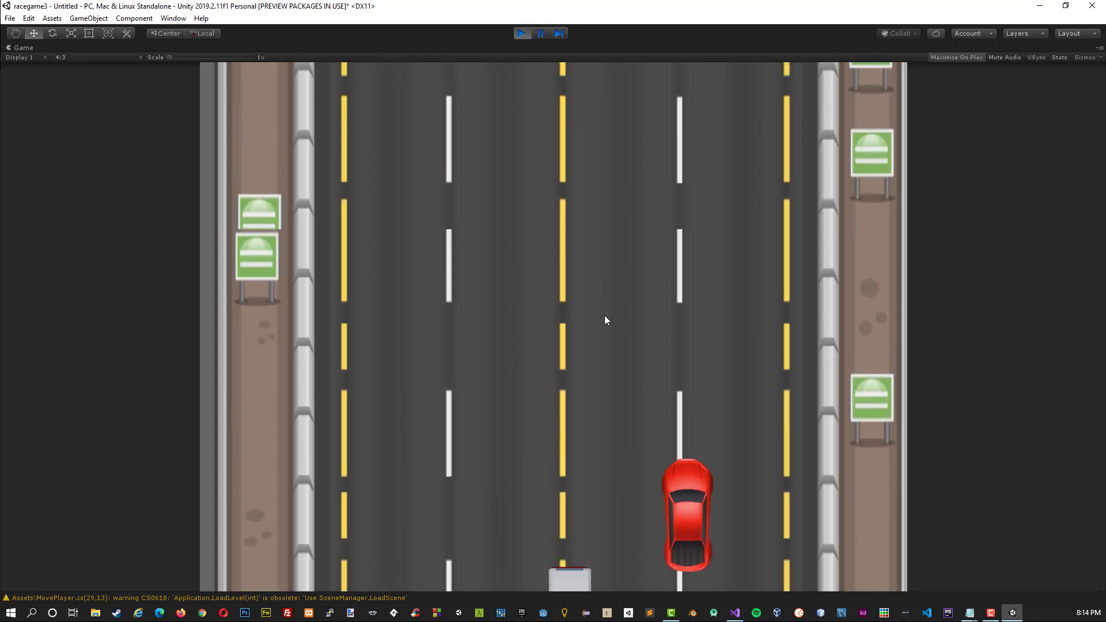
key(Left)
key(Right)
key(Left)
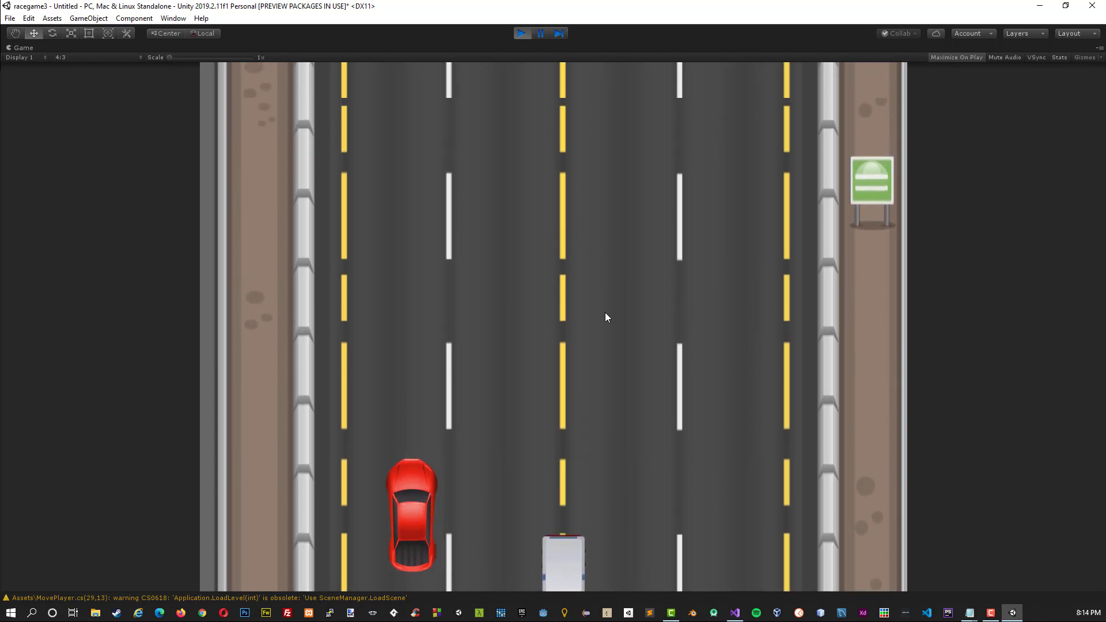
key(Right)
key(Right)
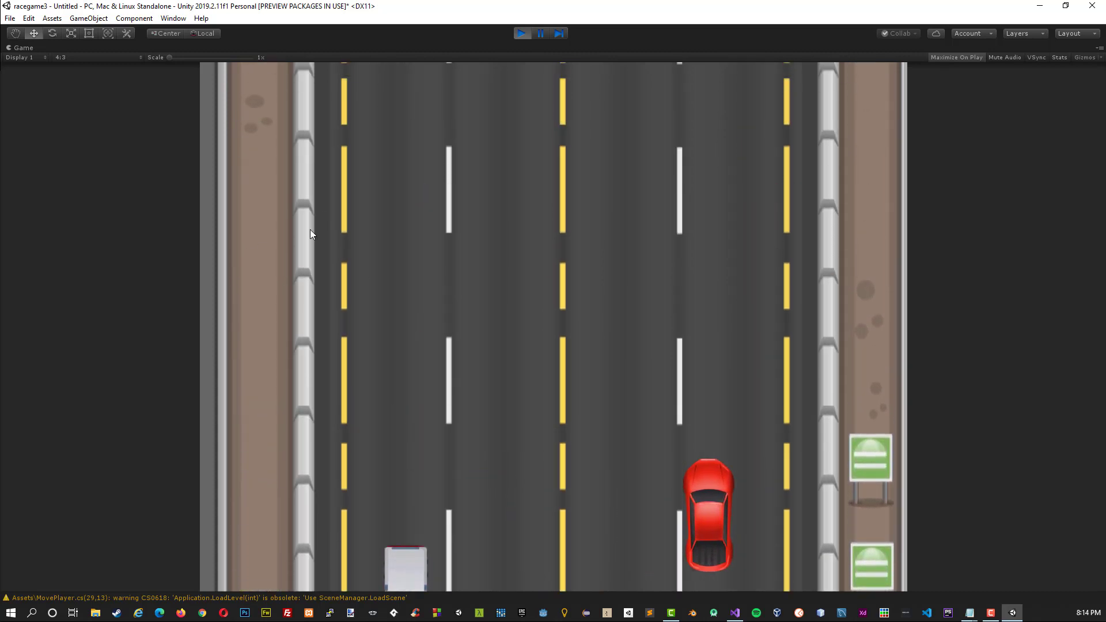
key(Left)
key(Right)
key(Left)
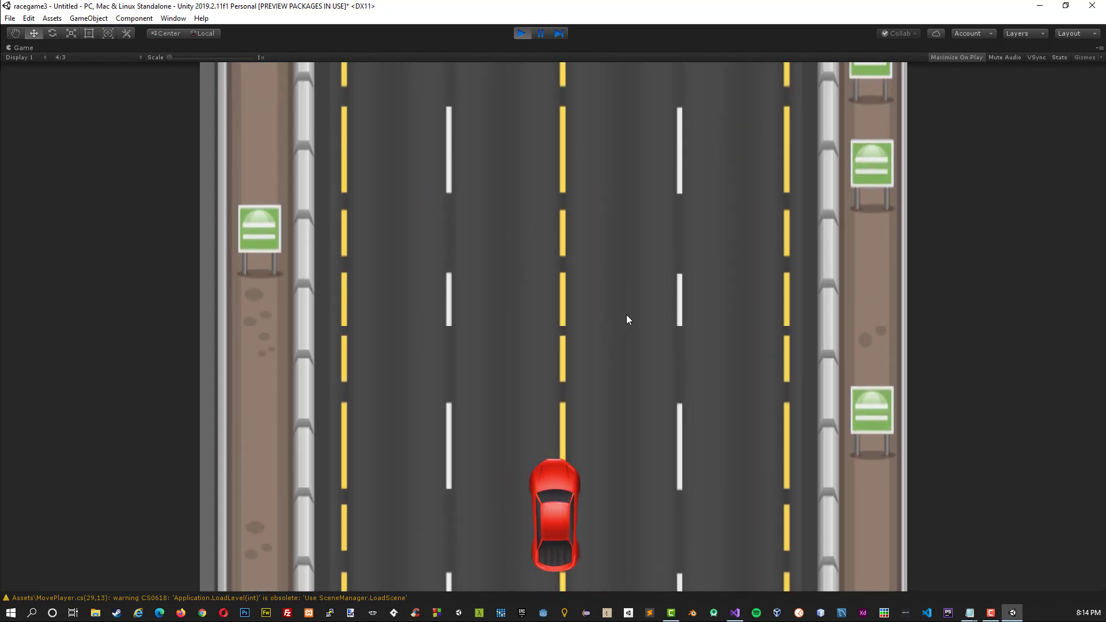
key(Left)
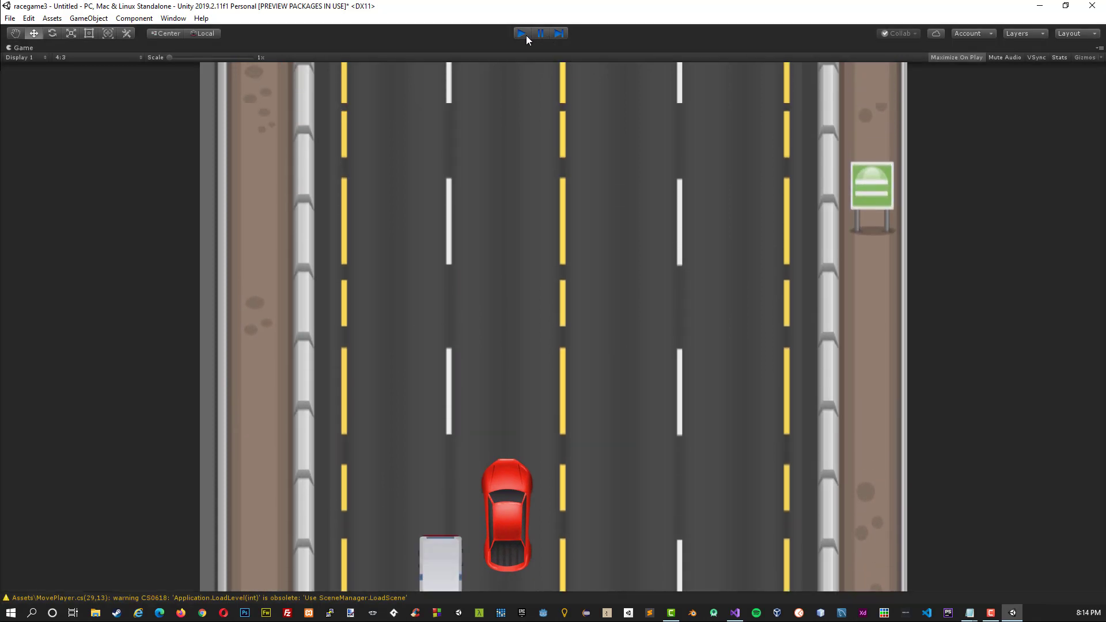
click(521, 34)
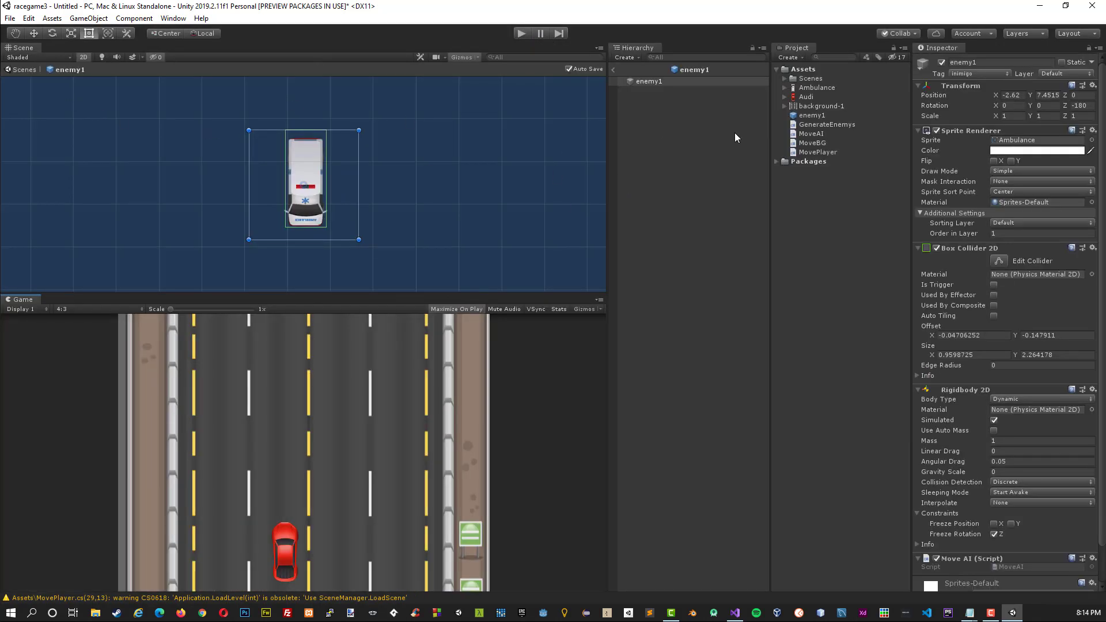
Back in the scene, add a UI > Text object with Canvas and EventSystem, and frame it.
click(614, 70)
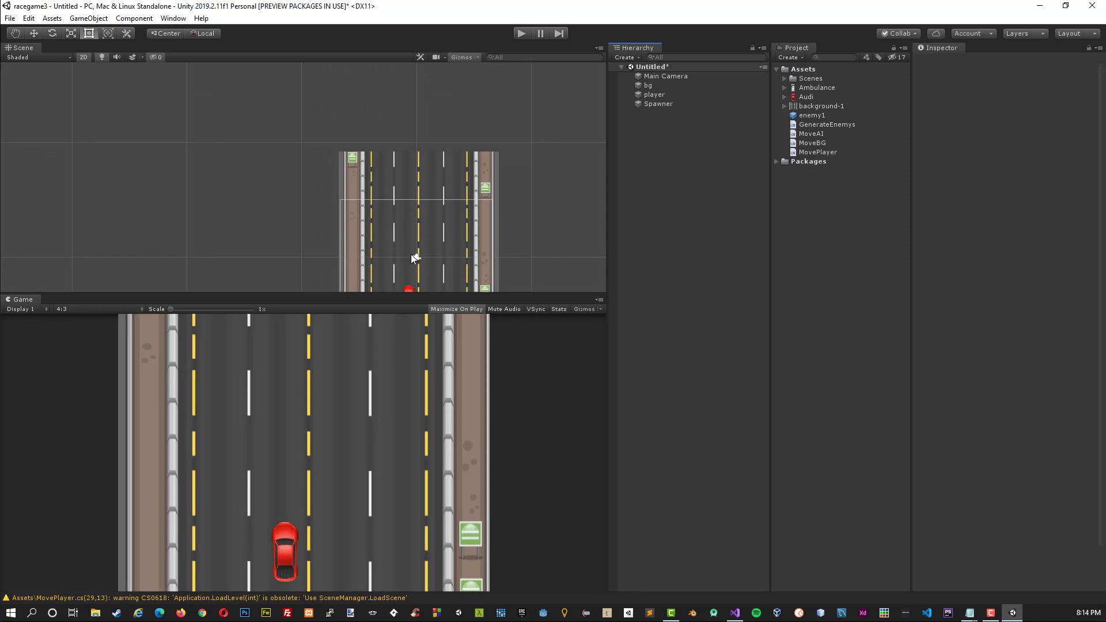
middle_drag(392, 248, 397, 174)
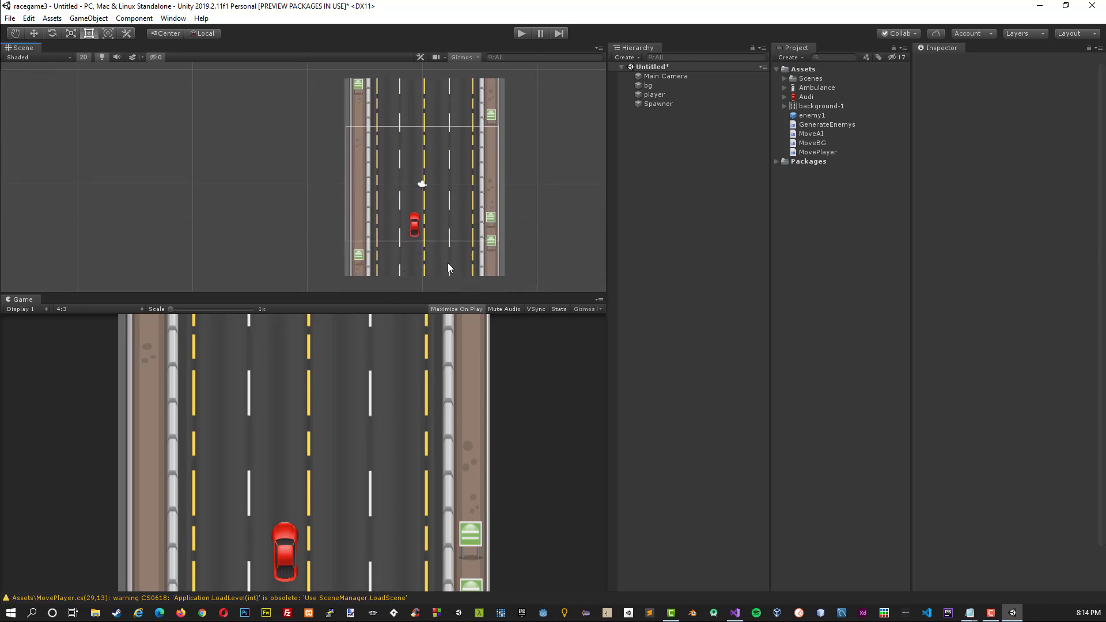
click(673, 153)
right_click(656, 141)
mouse_move(712, 341)
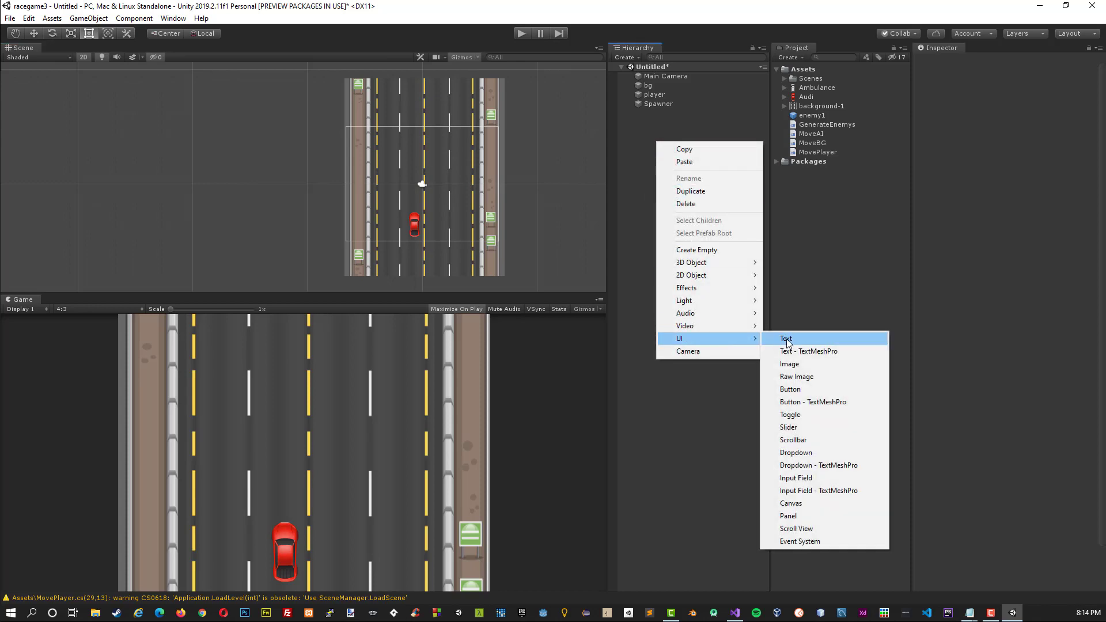
click(788, 340)
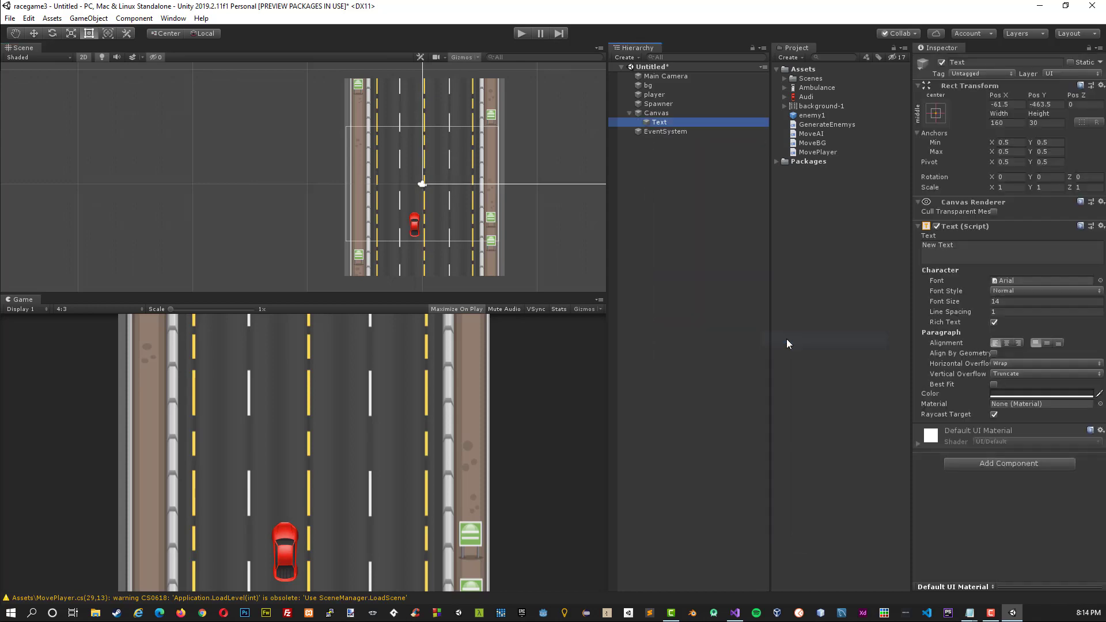
double_click(662, 113)
double_click(663, 123)
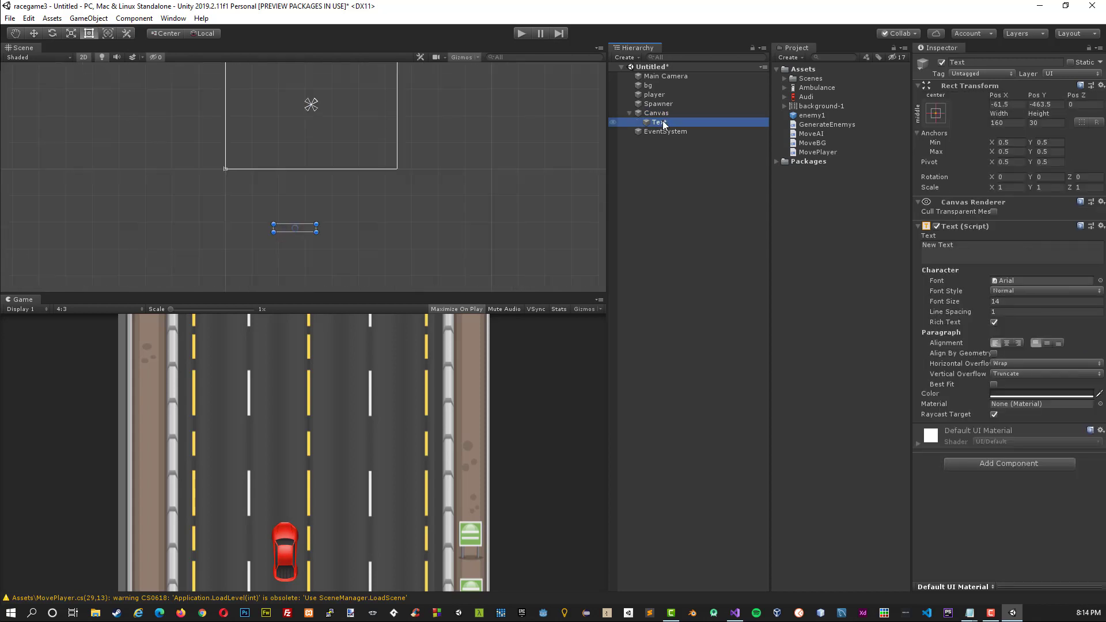
middle_drag(257, 171, 291, 203)
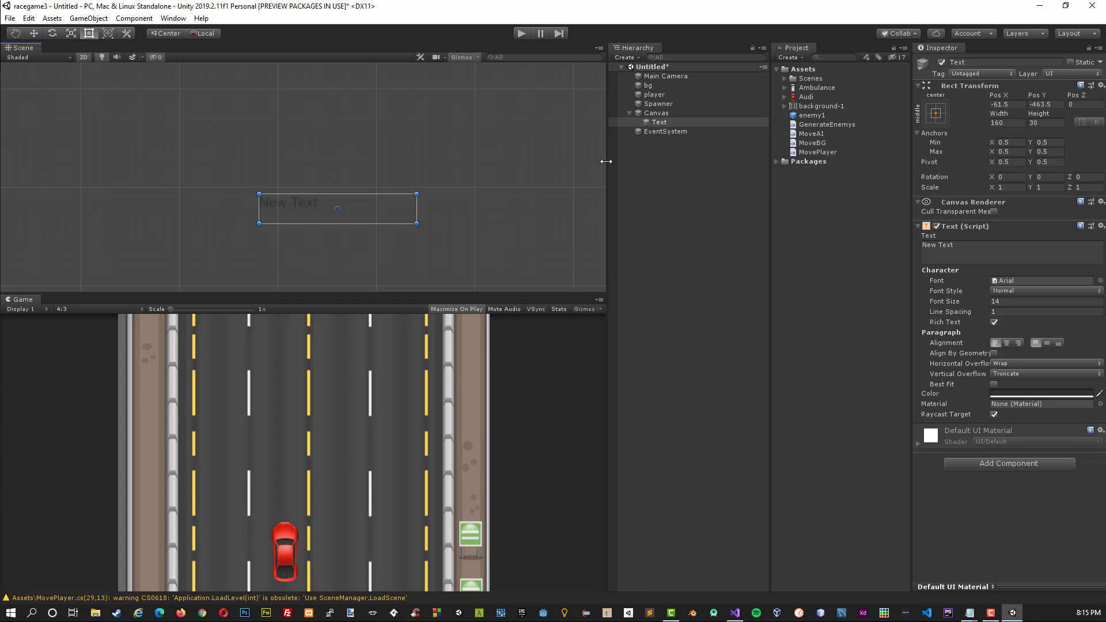
Move the text box to the canvas top and stretch it across to about 621.9 × 44.5.
click(979, 256)
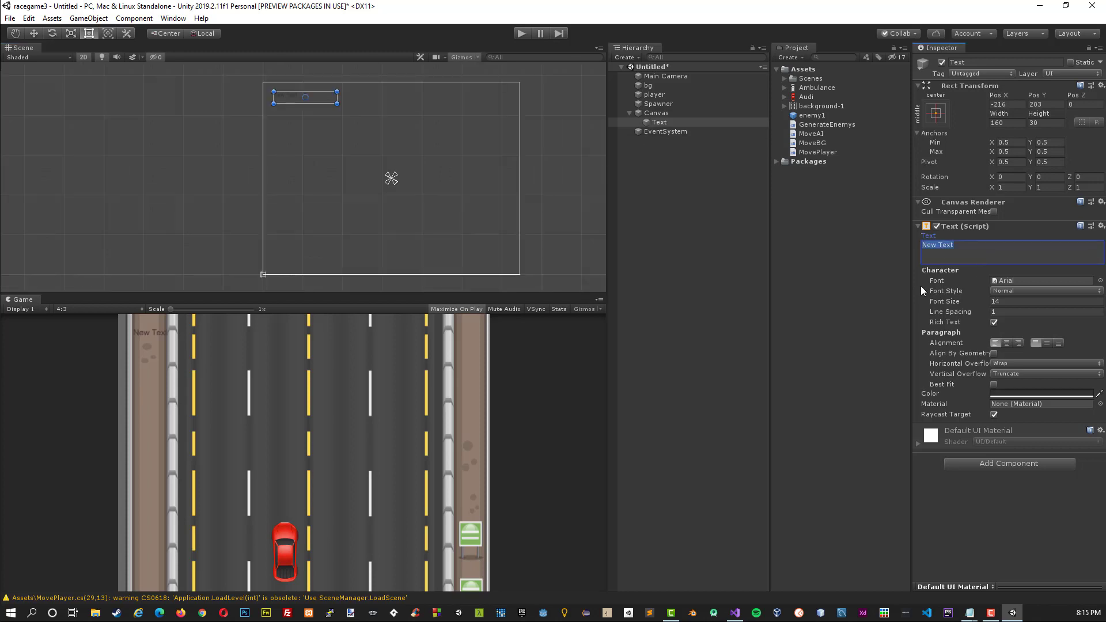
drag(292, 100, 289, 97)
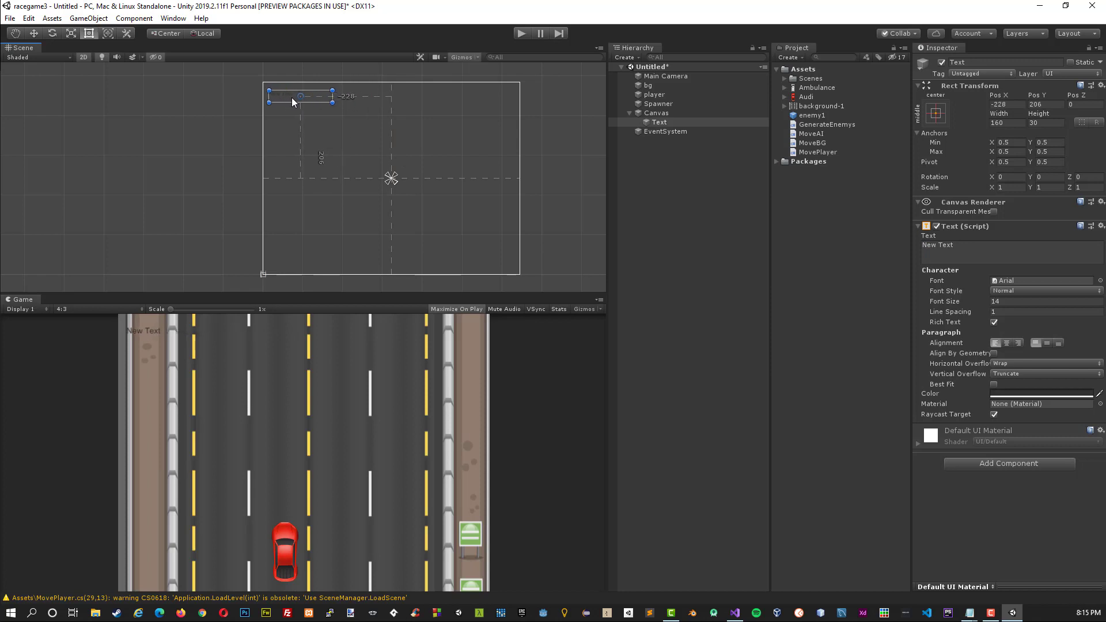
drag(333, 102, 517, 108)
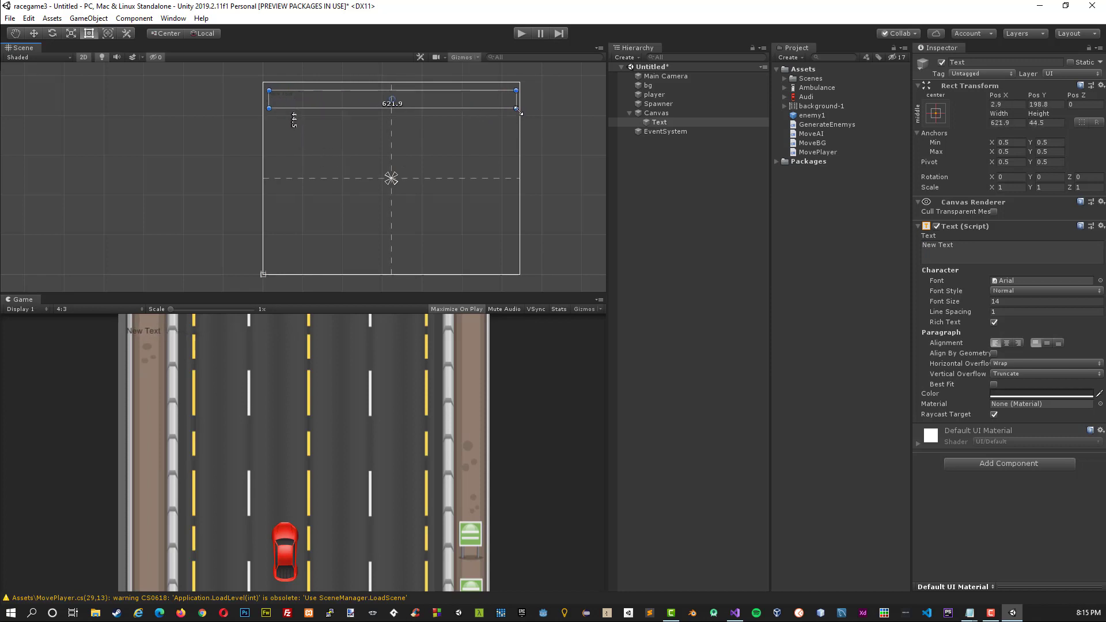
click(286, 95)
click(281, 98)
Centre-align the text and set its colour to white (FFFFFF).
click(1007, 343)
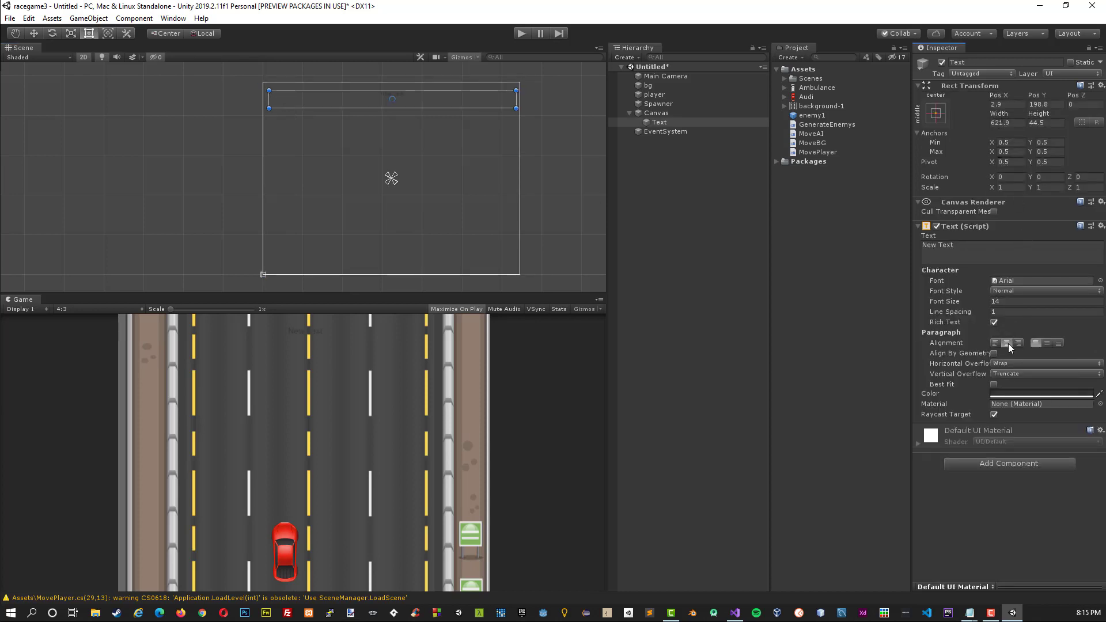
click(1029, 395)
drag(1007, 285, 973, 200)
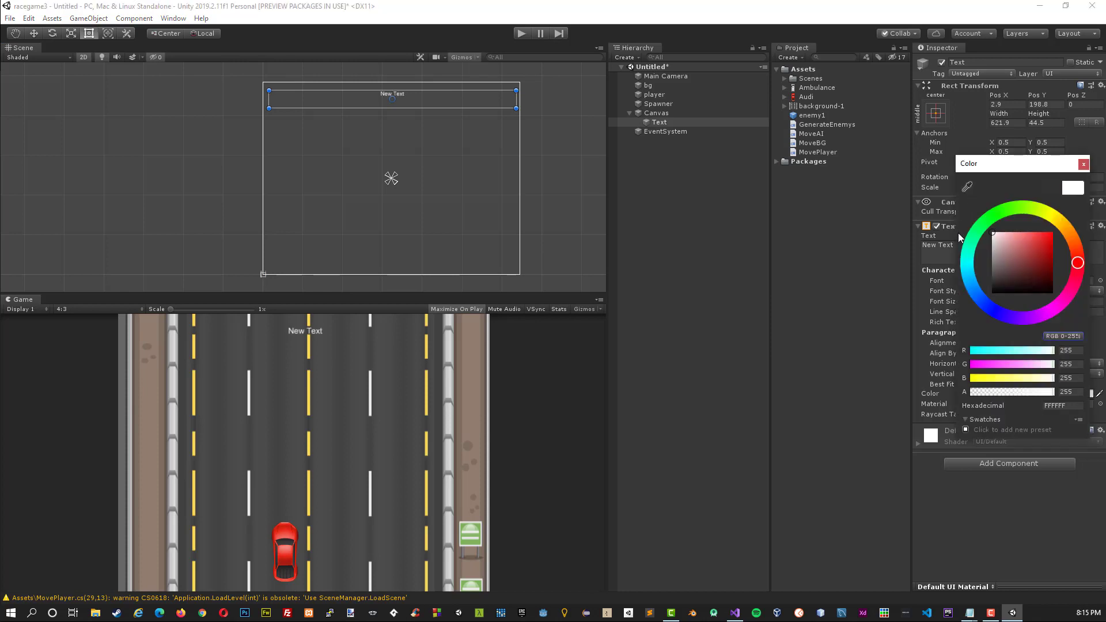
click(955, 481)
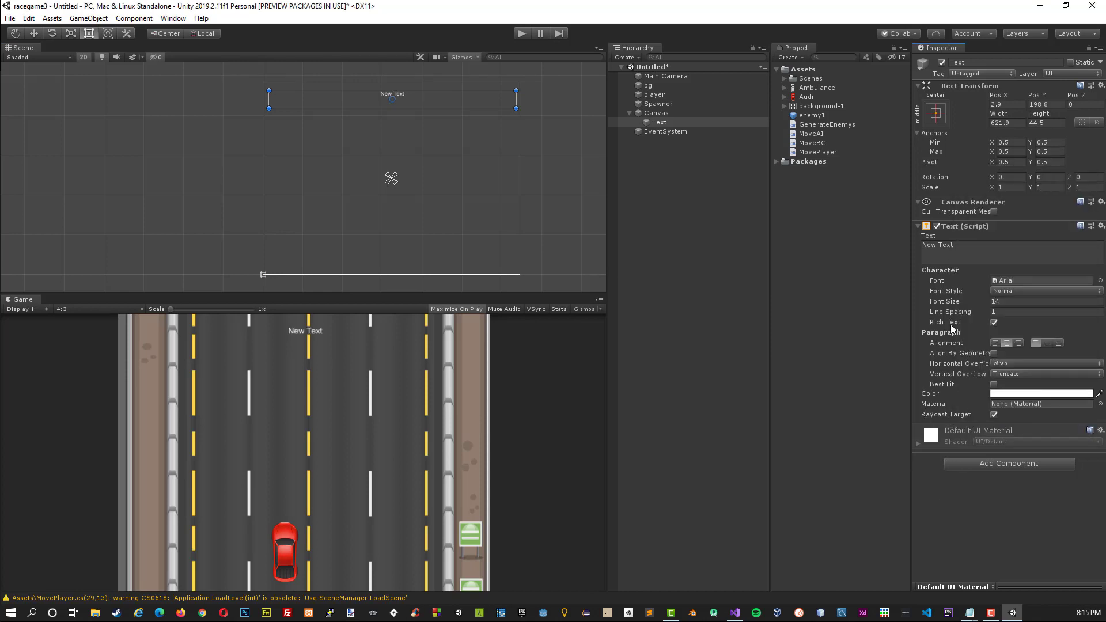
Replace "New Text" with 0 and set the Font Size to 29.
click(935, 255)
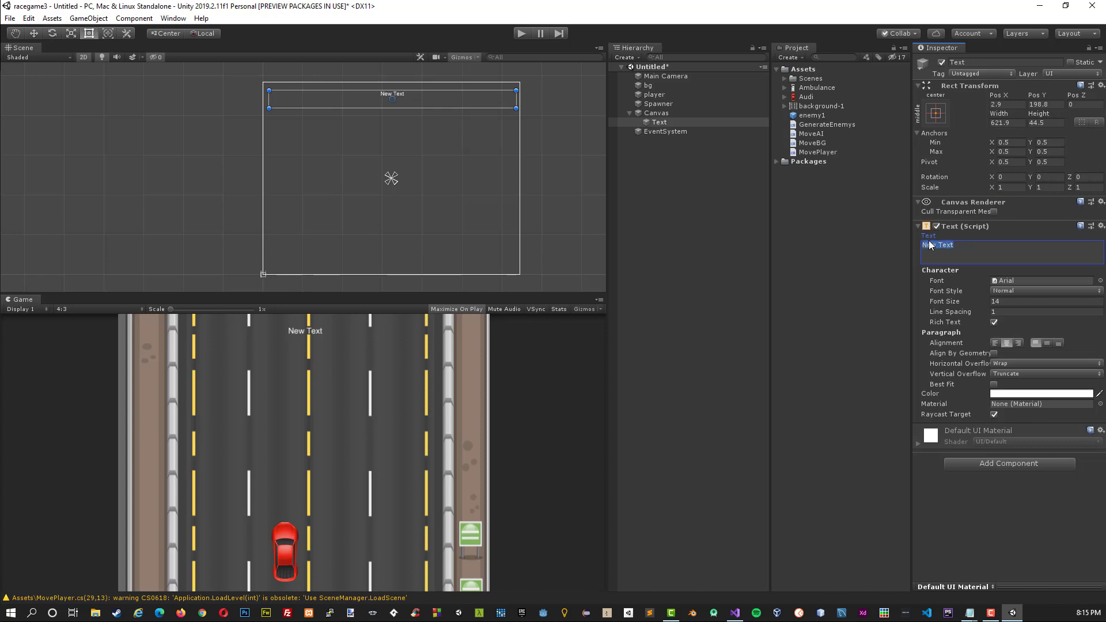
key(ctrl+a)
text(0)
click(1007, 302)
text(9)
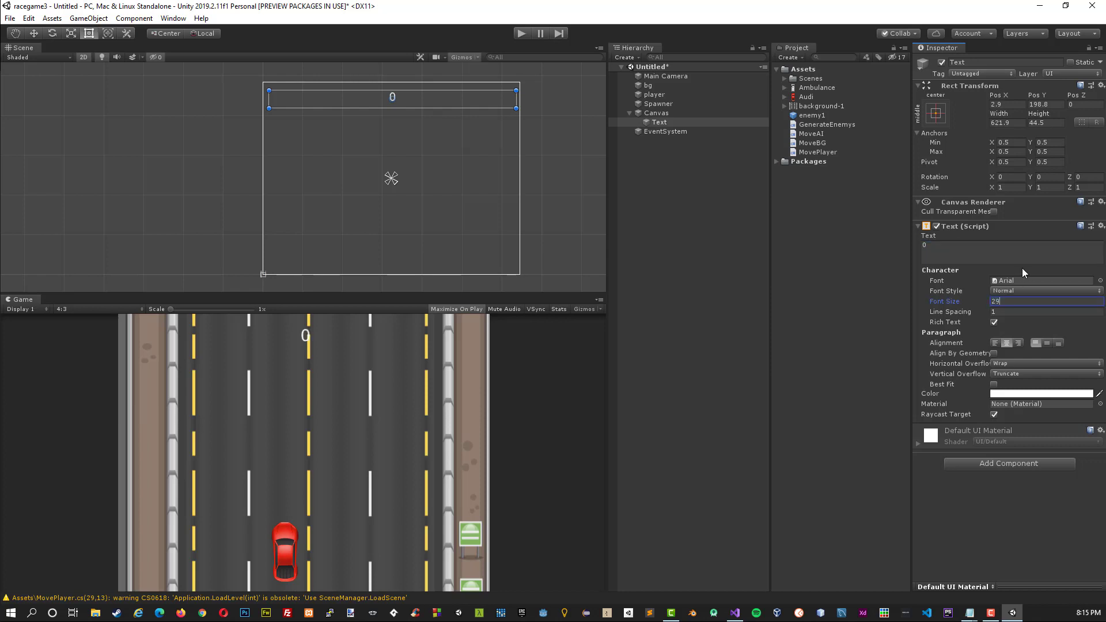
click(1016, 505)
Run the game and steer the car to check the 0 score above the road.
click(522, 35)
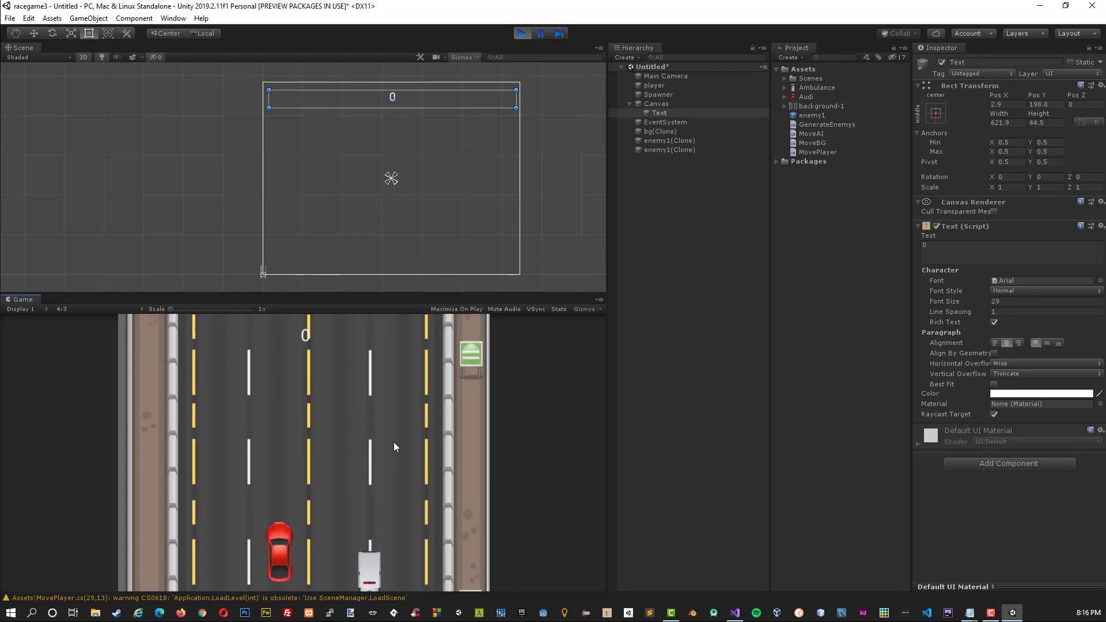
key(Right)
key(Left)
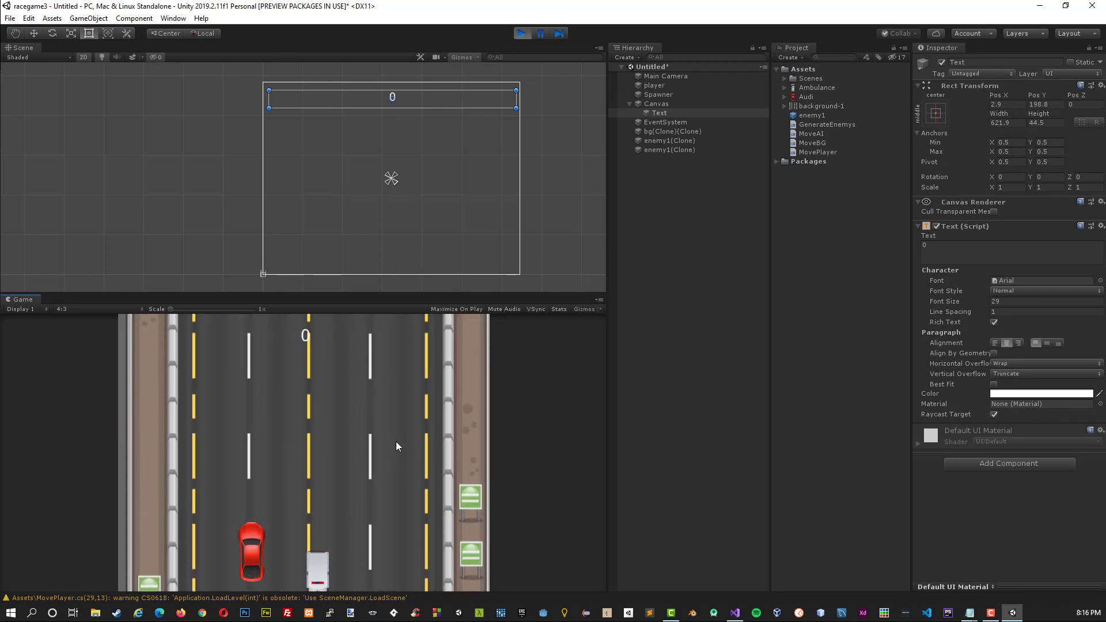
key(Right)
key(Left)
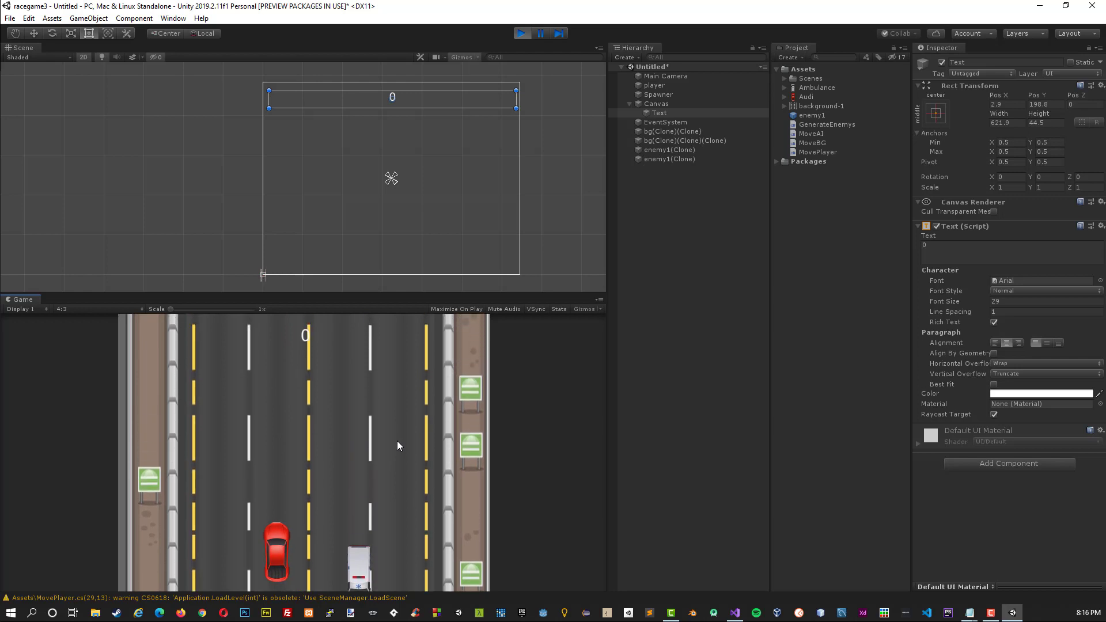
Stop the game, select enemy1 and open its Move AI script via Edit Script.
click(521, 33)
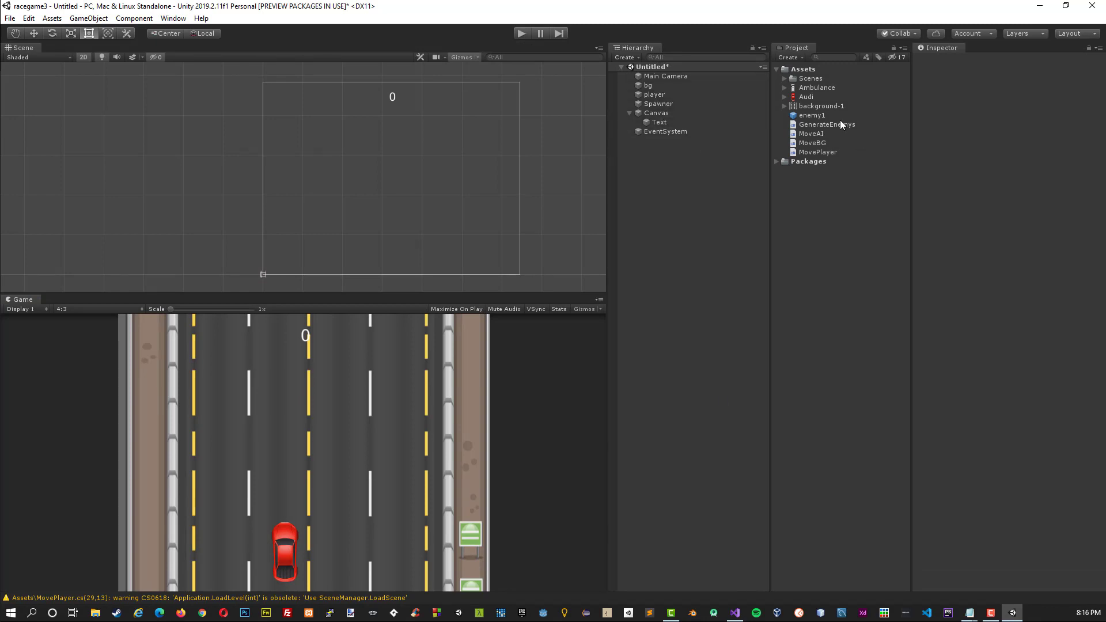
click(821, 115)
scroll(969, 342, down, 4)
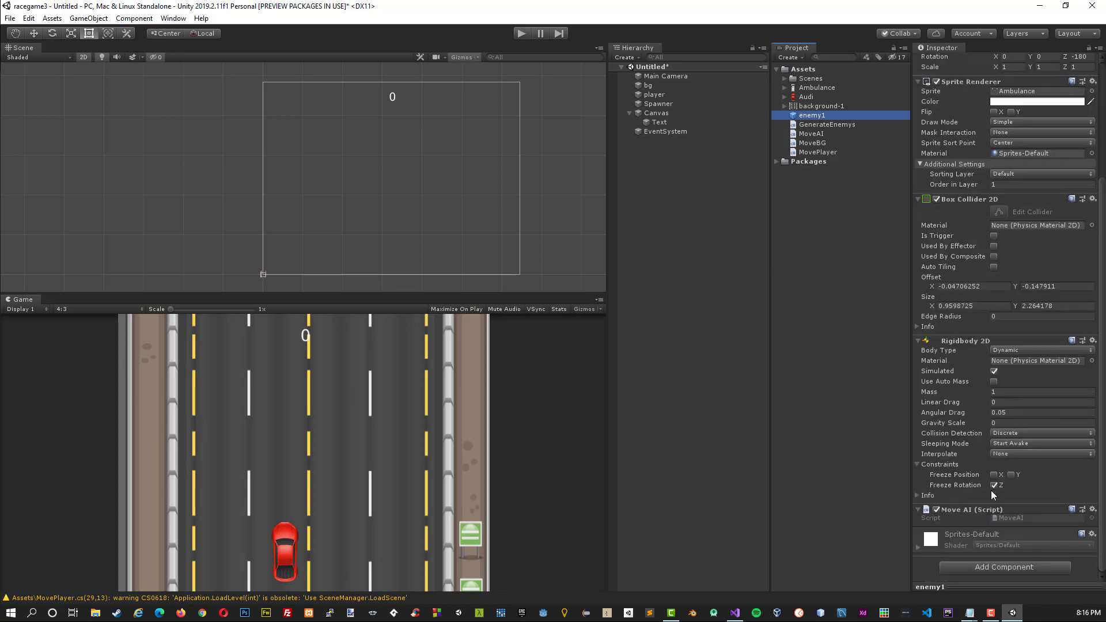
right_click(964, 510)
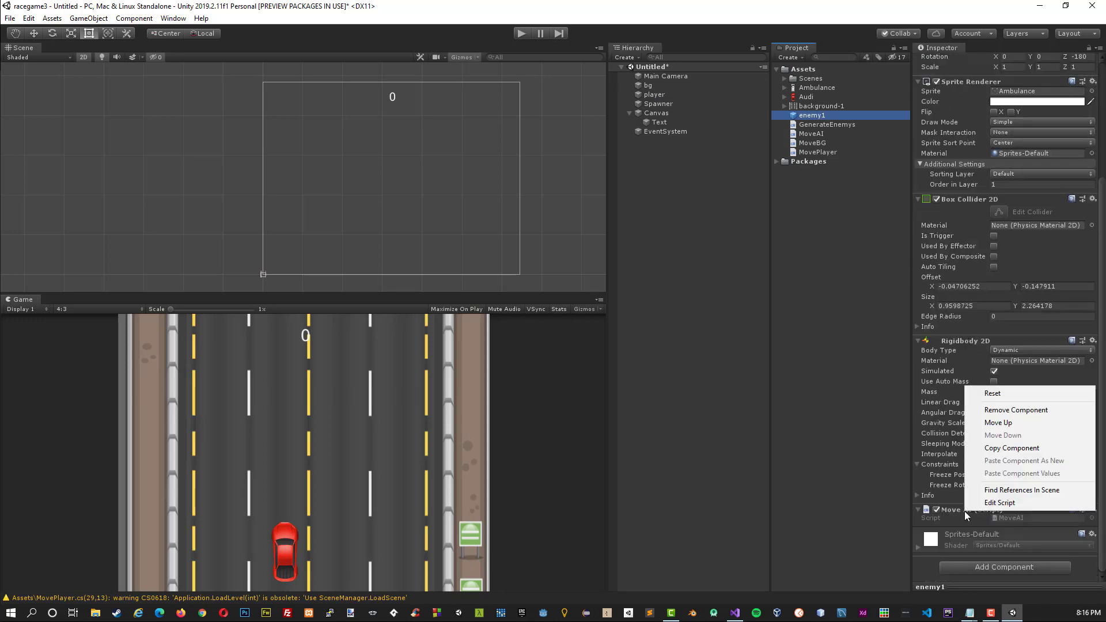
click(980, 504)
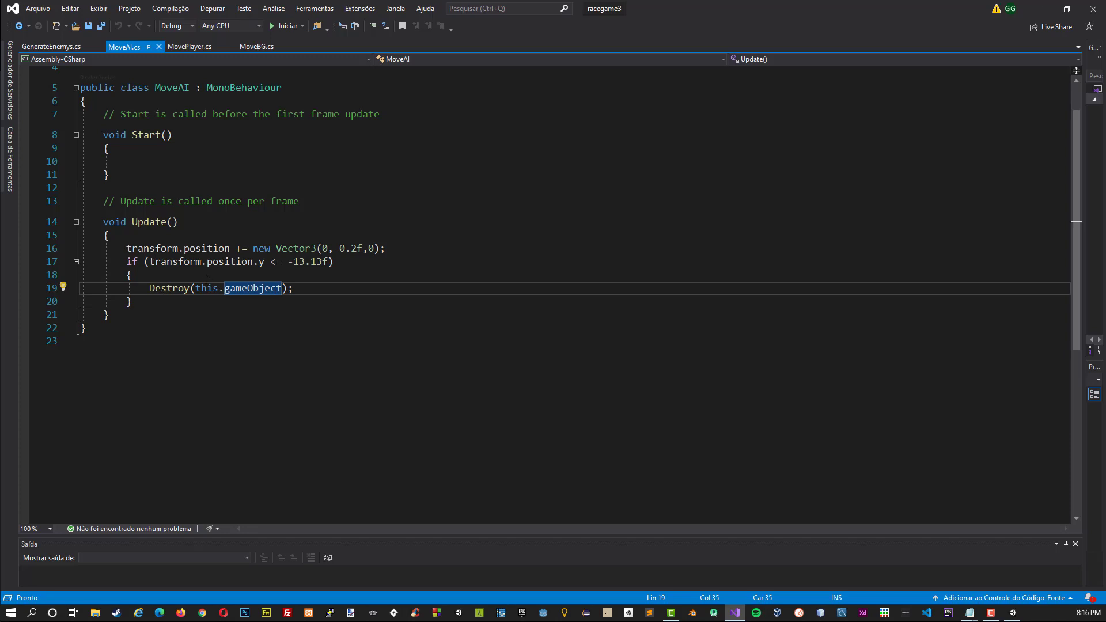
Add a 'public Text score;' field at the top of the MoveAI class.
scroll(371, 151, up, 2)
click(371, 150)
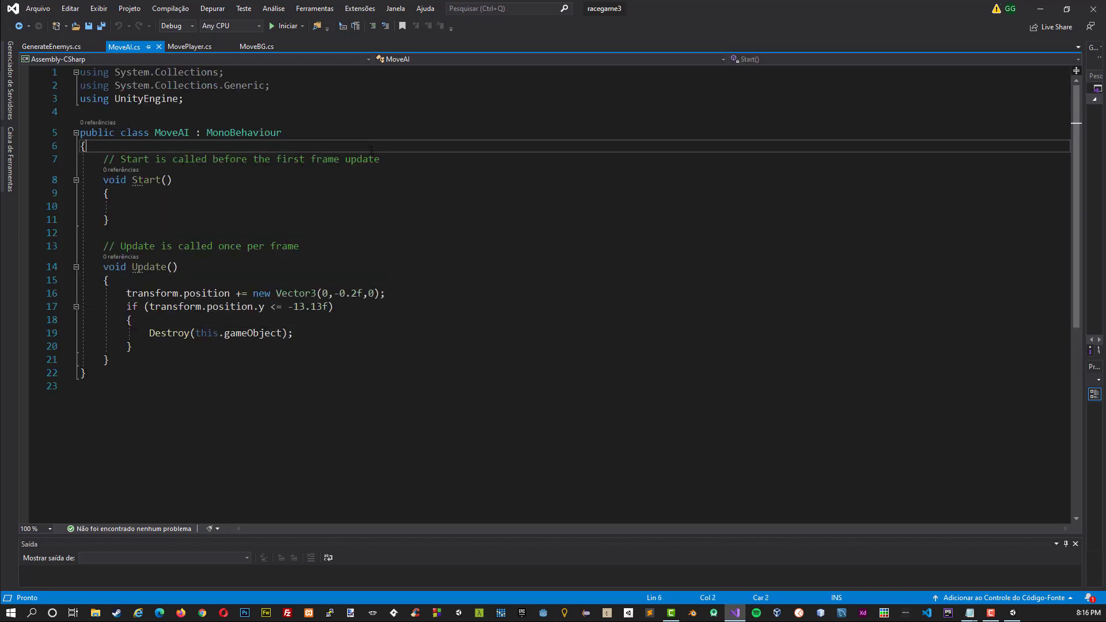
key(Return)
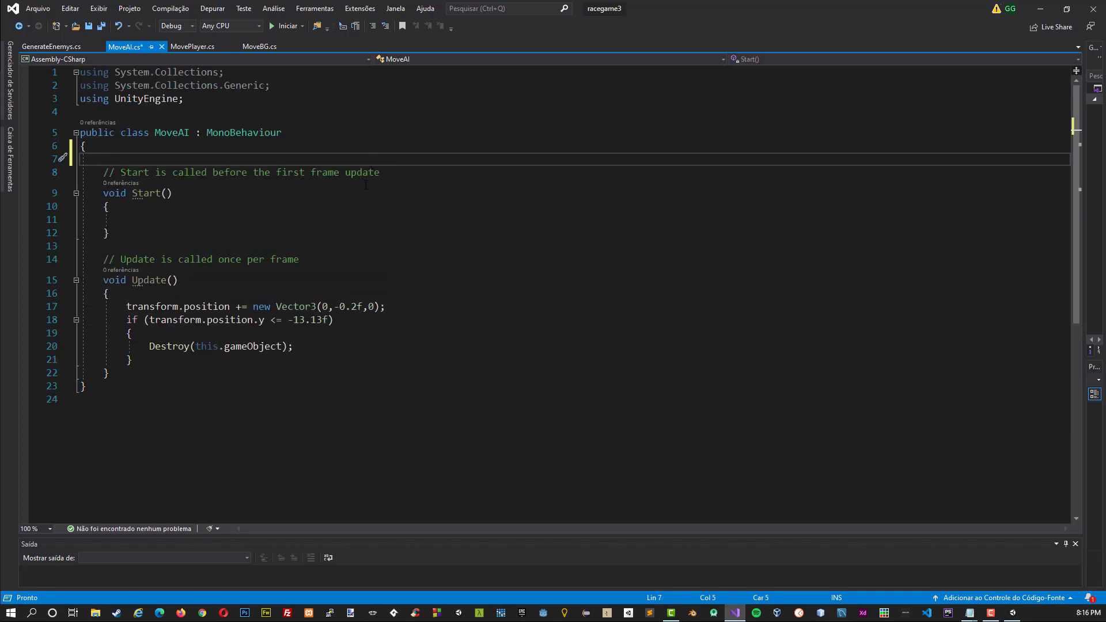
text(public Text)
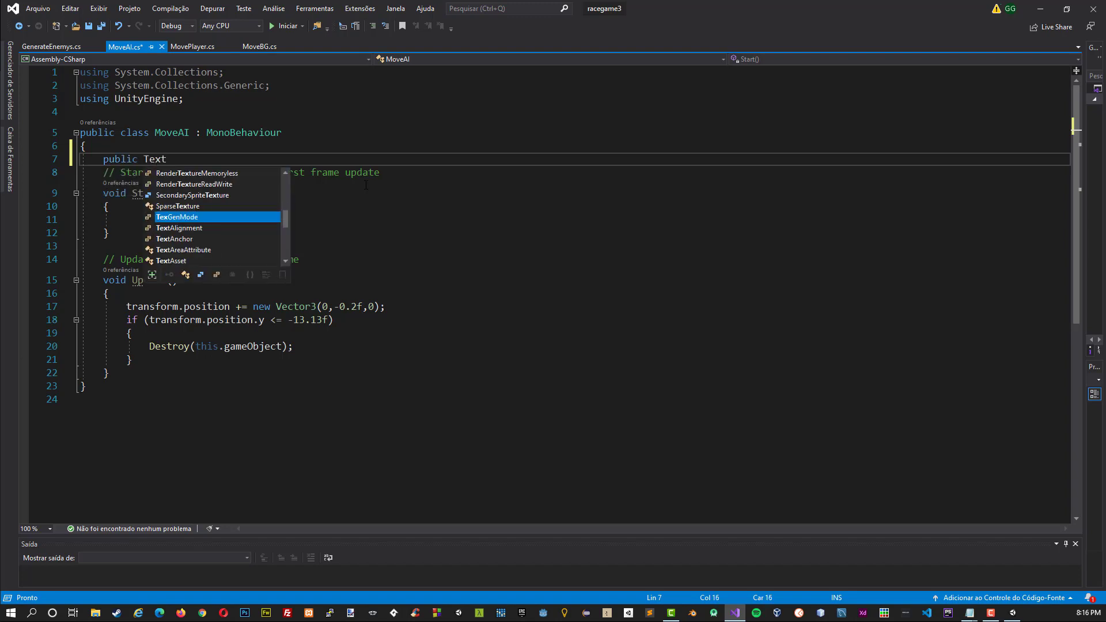
text(Alignment)
key(BackSpace)
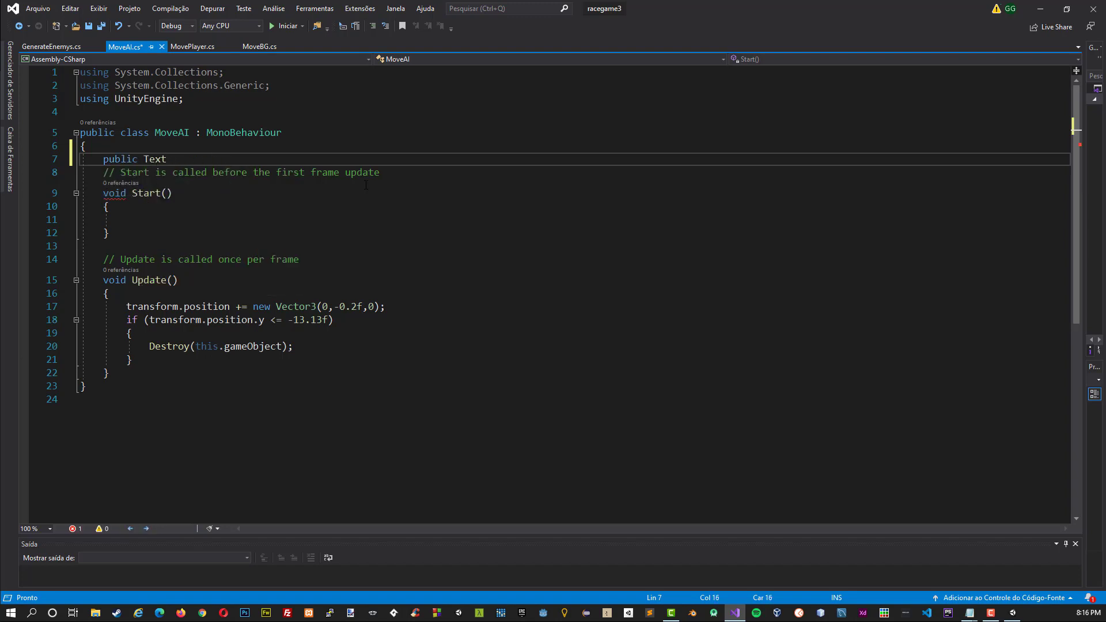
text(score)
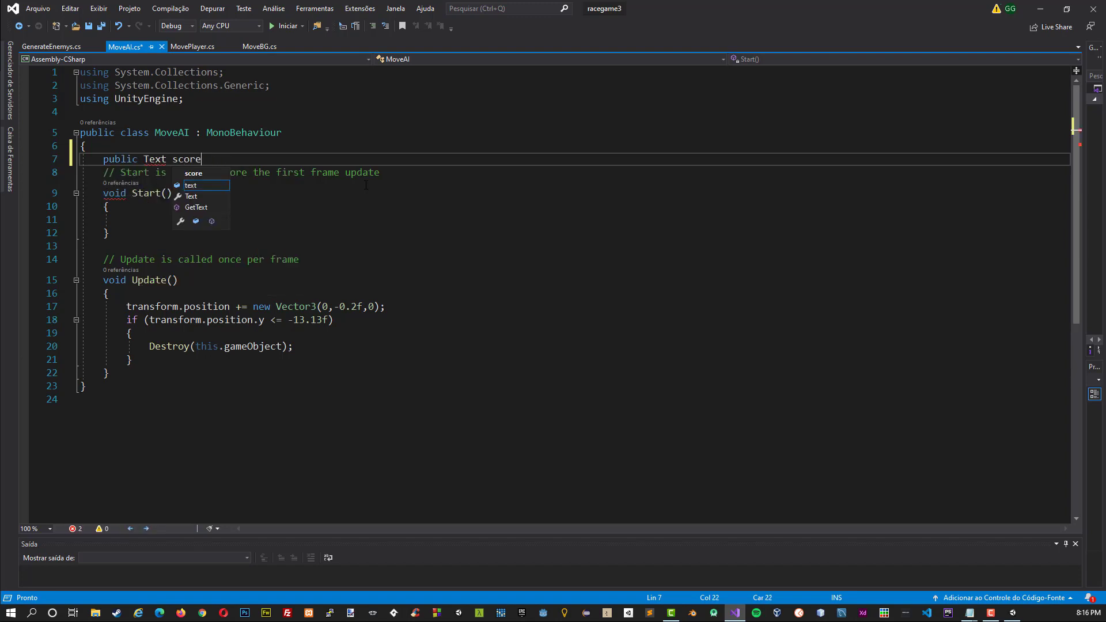
text(;)
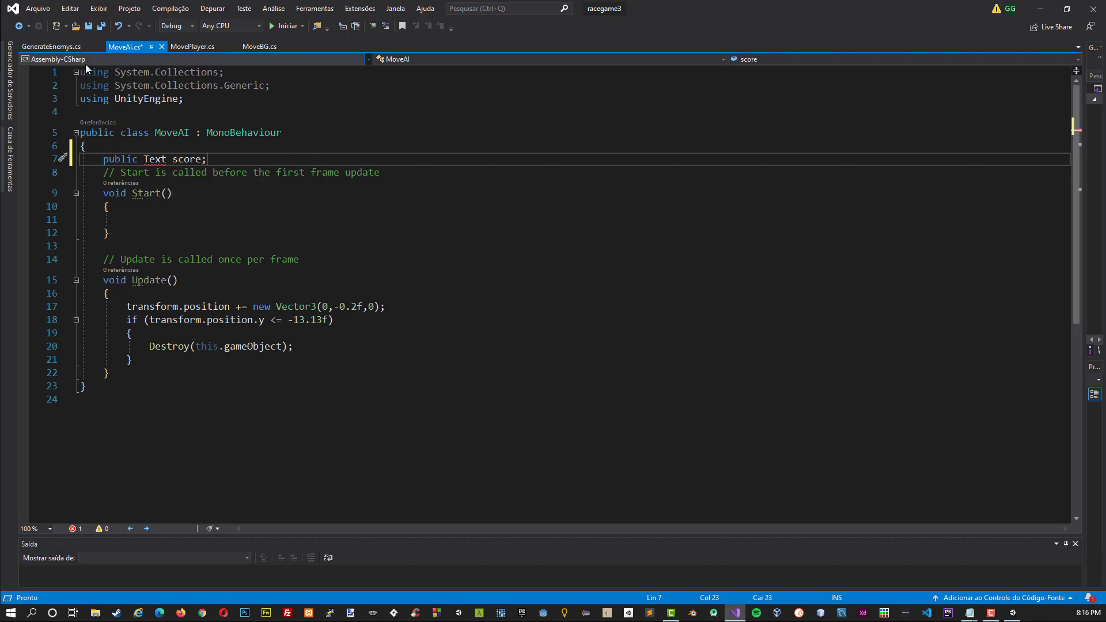
Declare 'public static float score = 0;' in MovePlayer and save it.
click(185, 45)
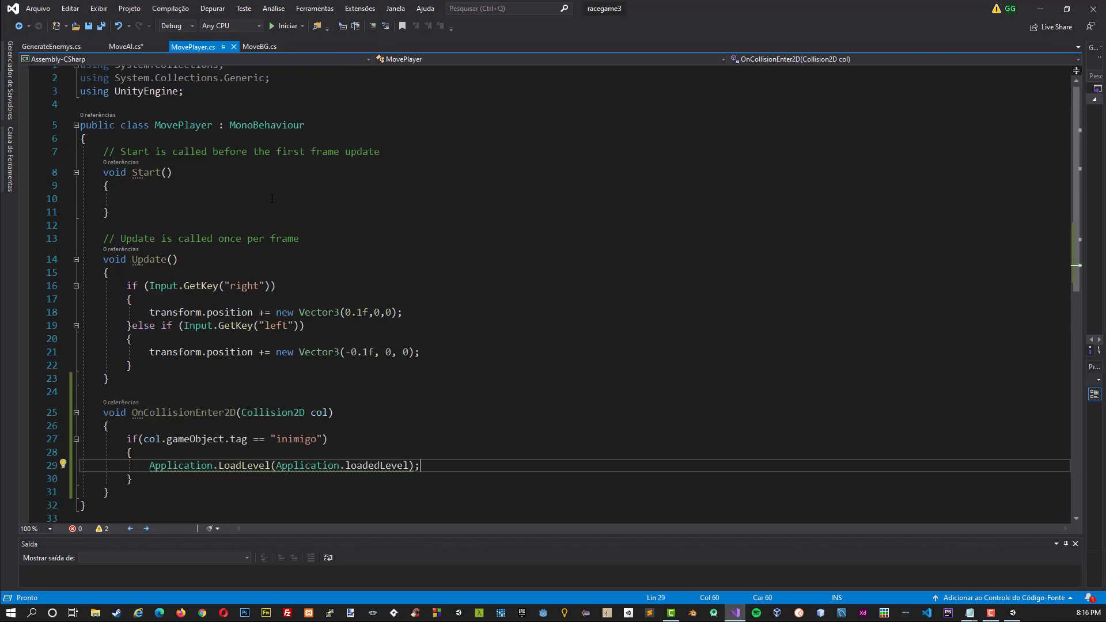
click(137, 134)
key(Return)
text(pub)
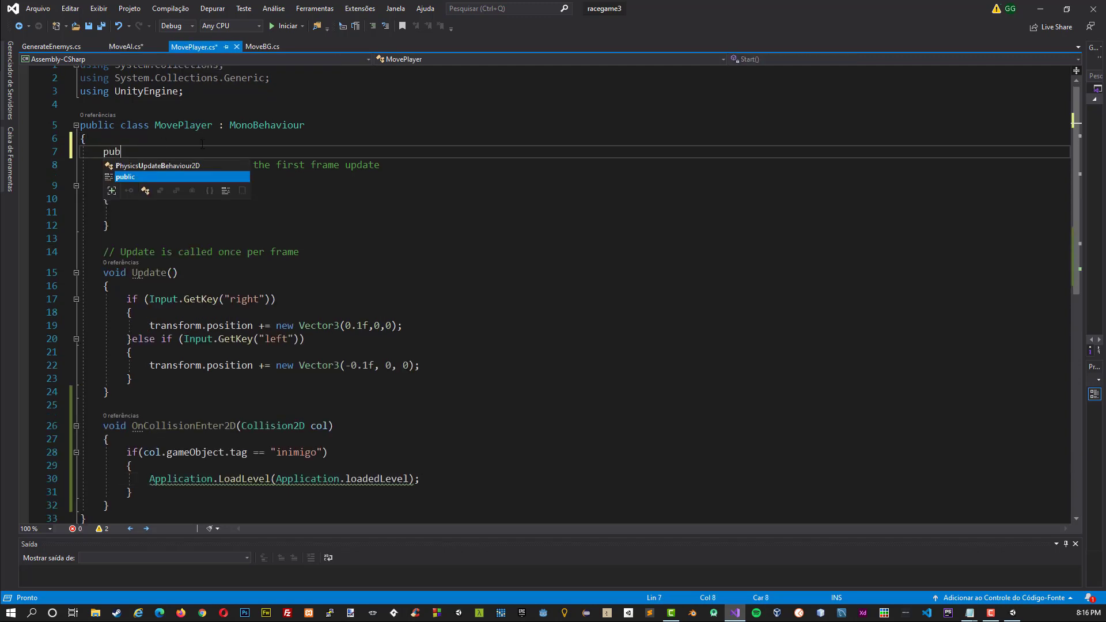
text(lic static float =)
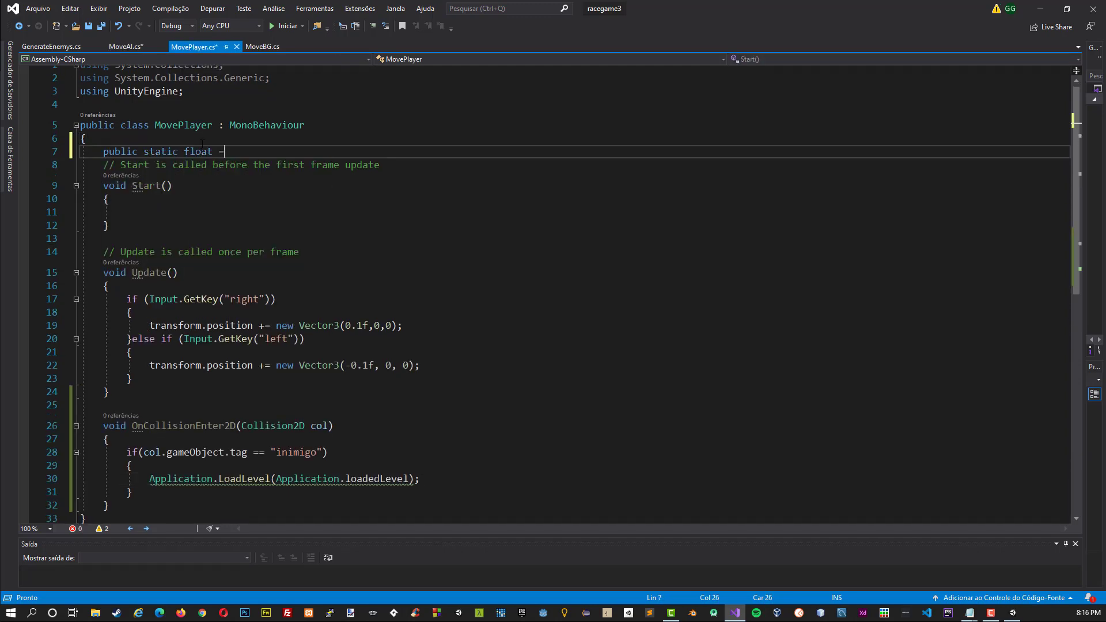
text( 0;)
key(ctrl+s)
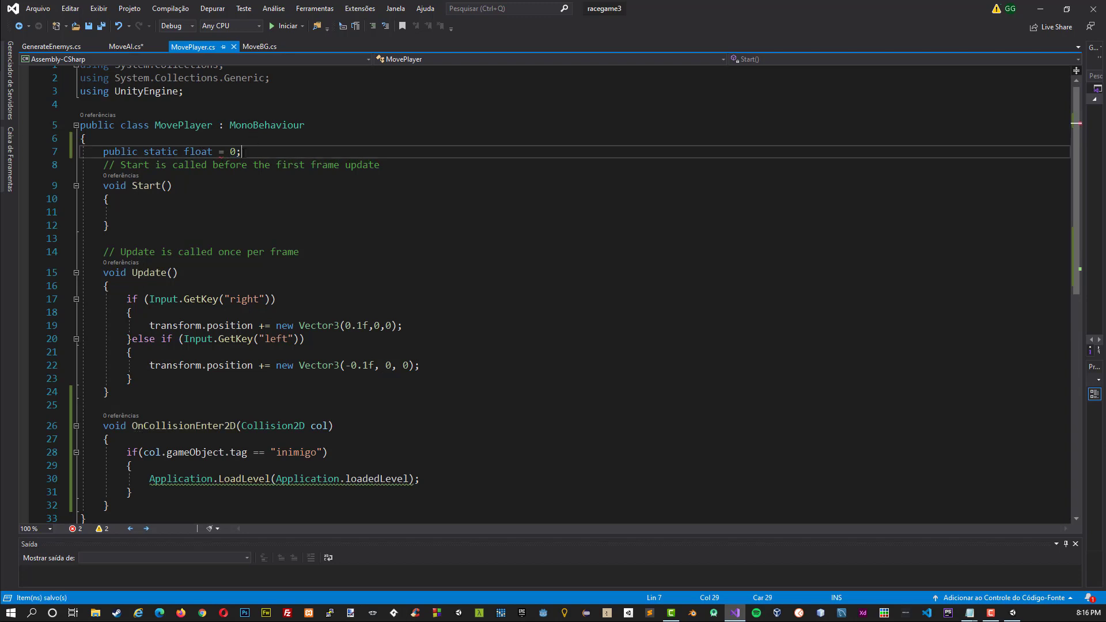
click(223, 152)
text(sco)
text(re)
key(ctrl+s)
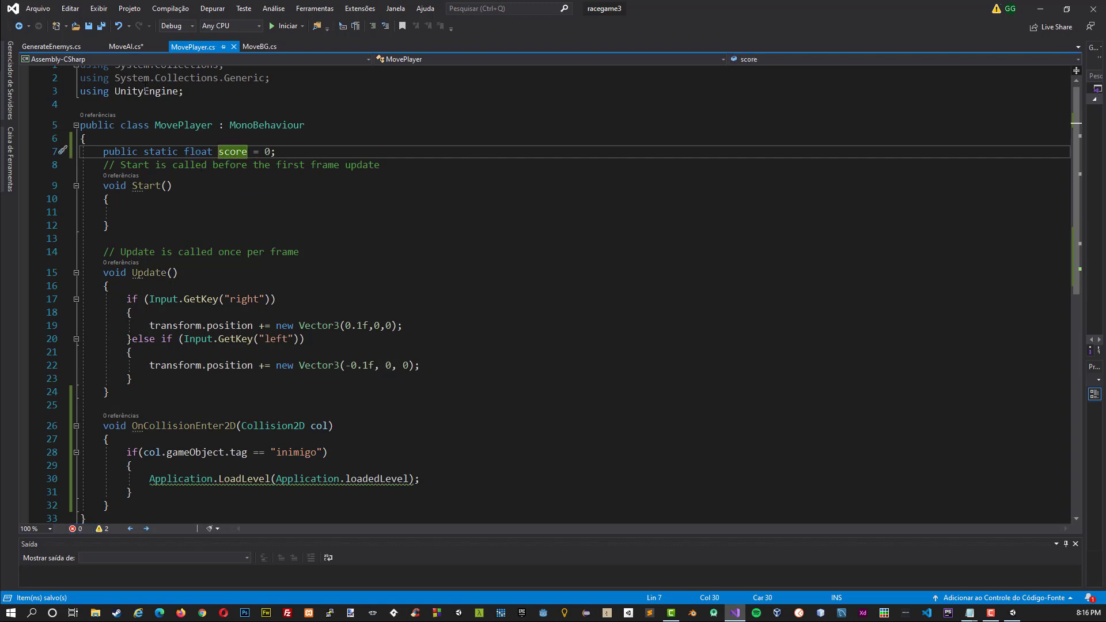
click(124, 50)
Insert a MovePlayer.score increment line above the ambulance's Destroy call.
click(223, 336)
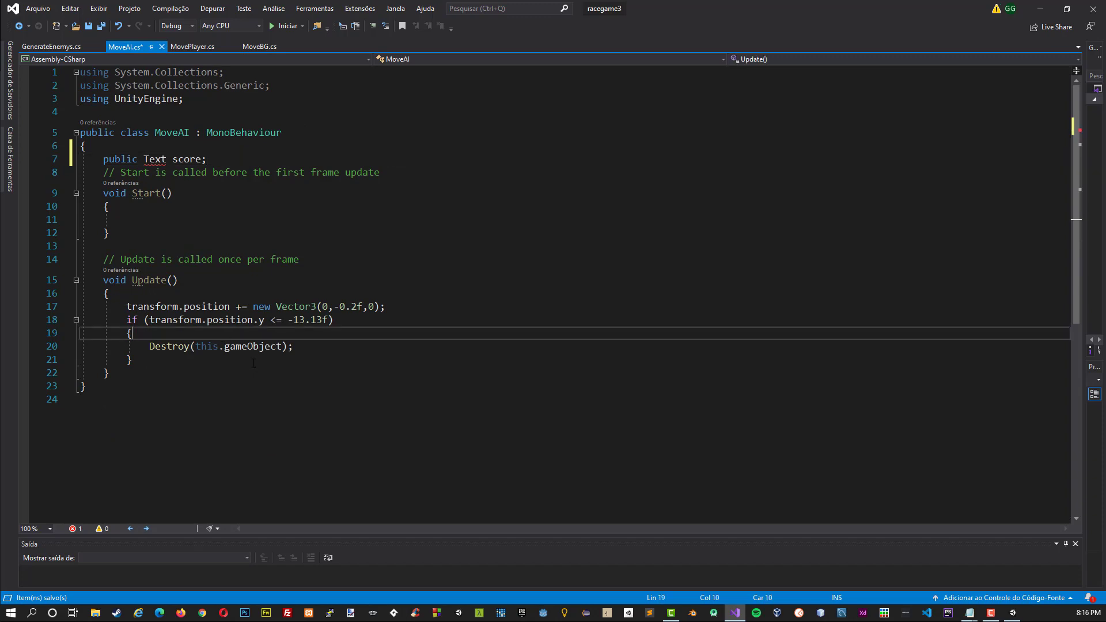
key(Return)
text(M)
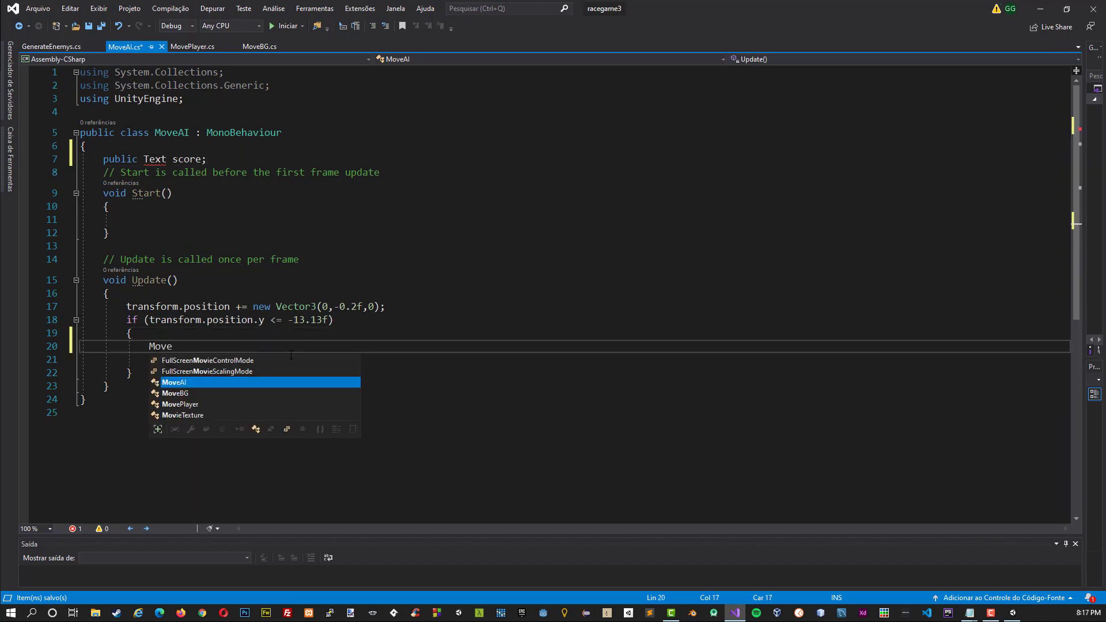
text(ovePlayer.SC)
key(Tab)
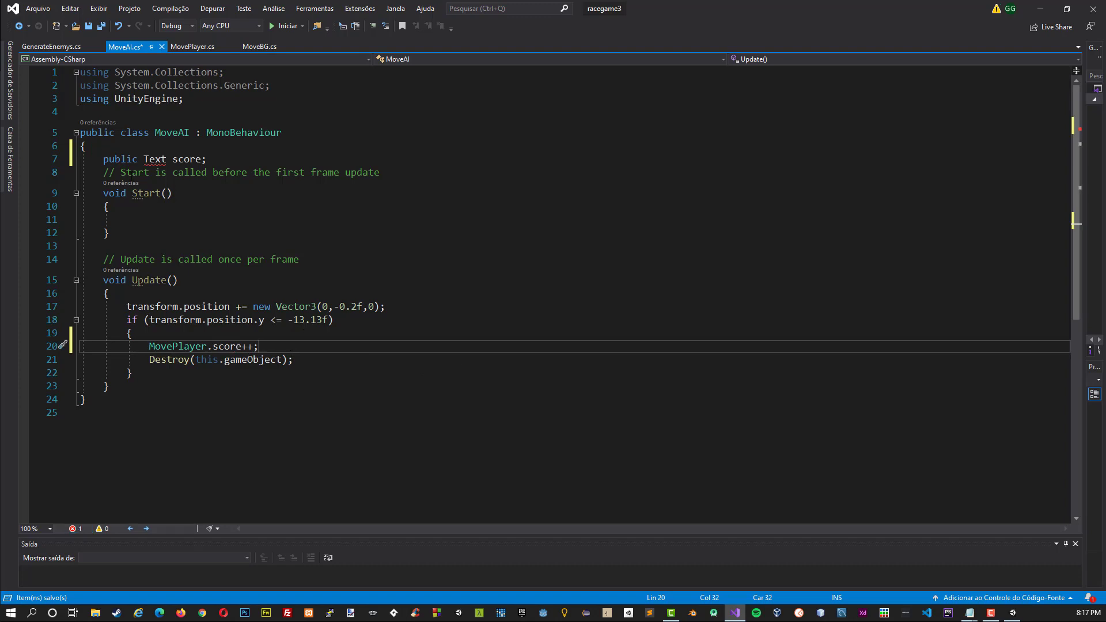
Add 'using UnityEngine.UI;' to MoveAI's using directives and save.
click(203, 100)
key(Return)
text(U)
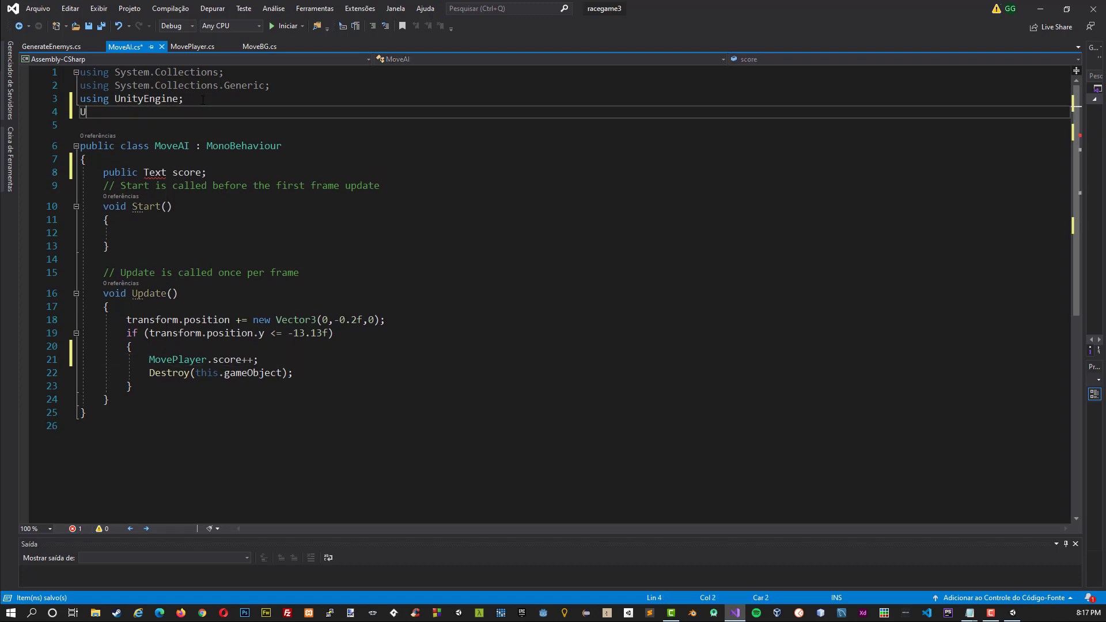
text(sing U)
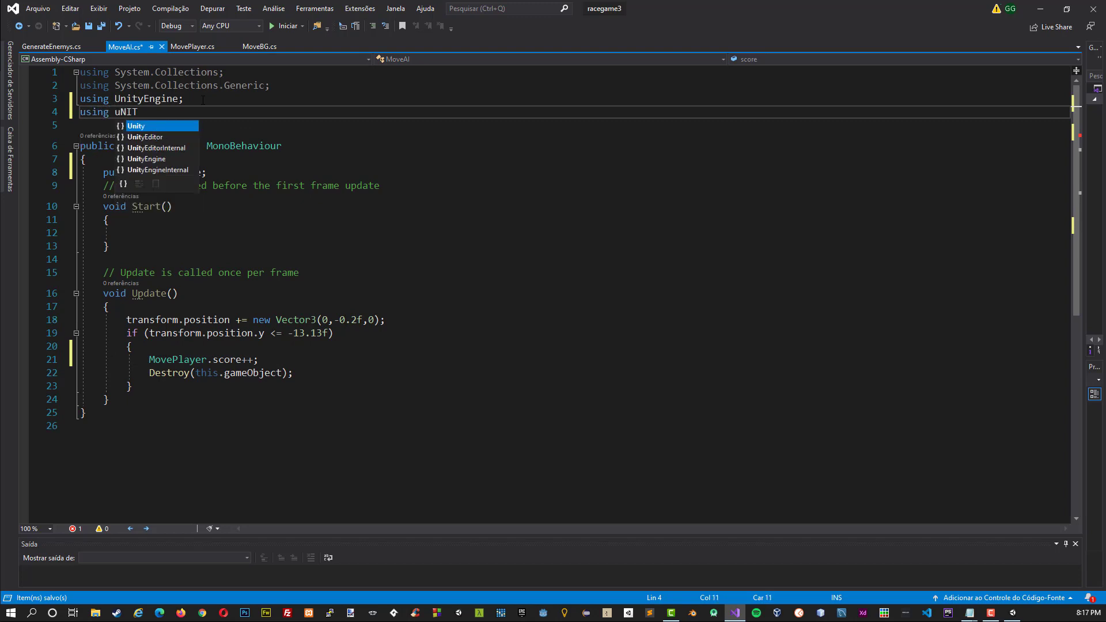
key(Tab)
text(.)
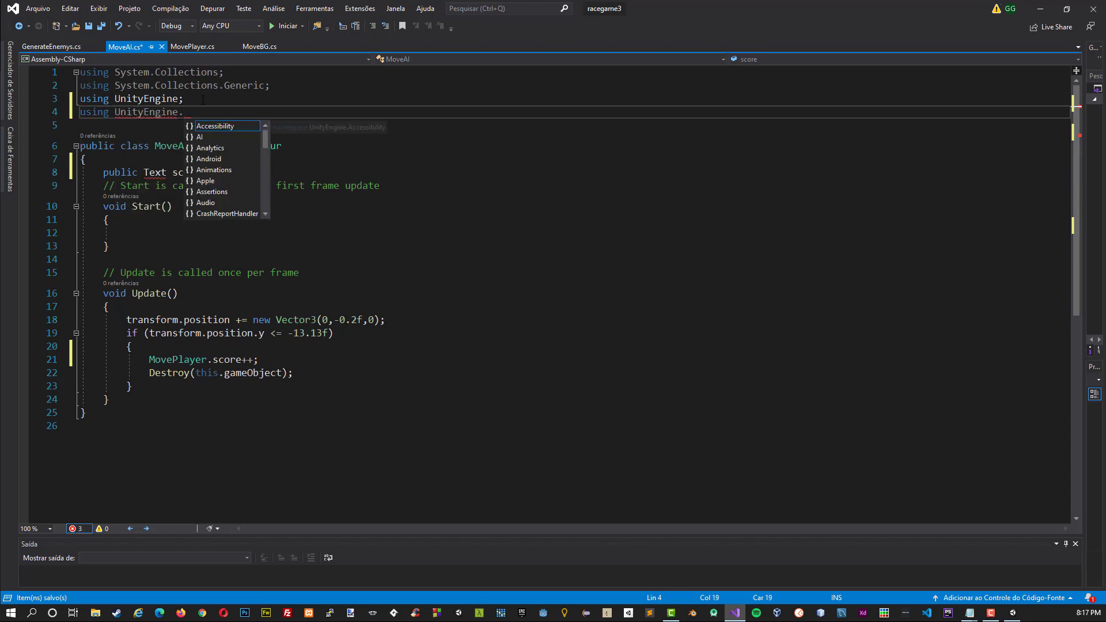
text(UI;)
key(ctrl+s)
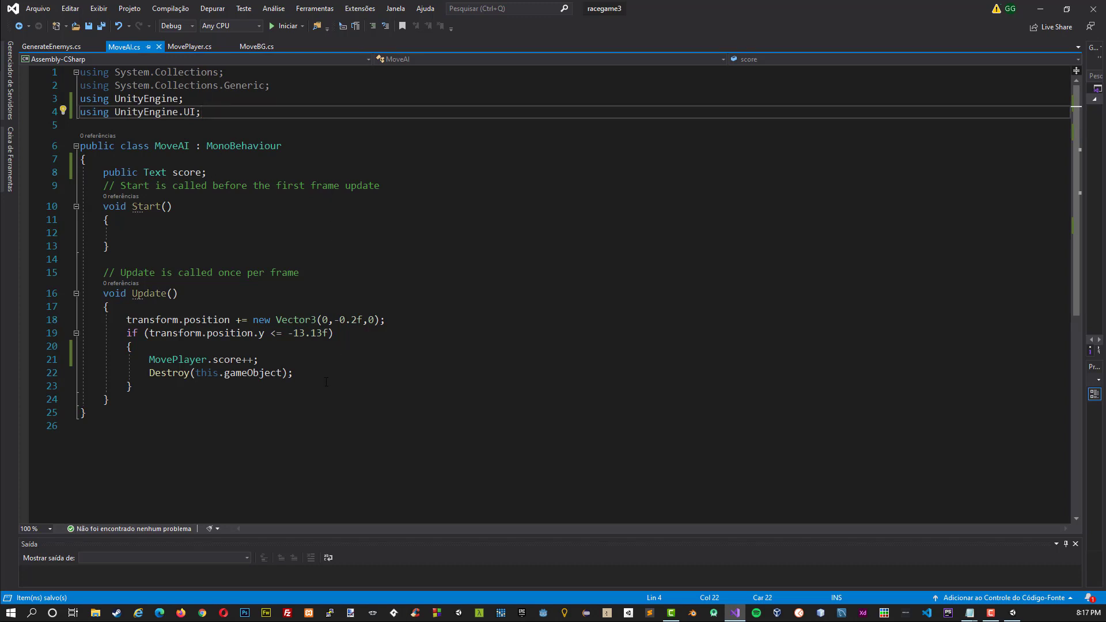
Set score.text to MovePlayer.score.ToString() after the increment and save.
click(272, 360)
key(Return)
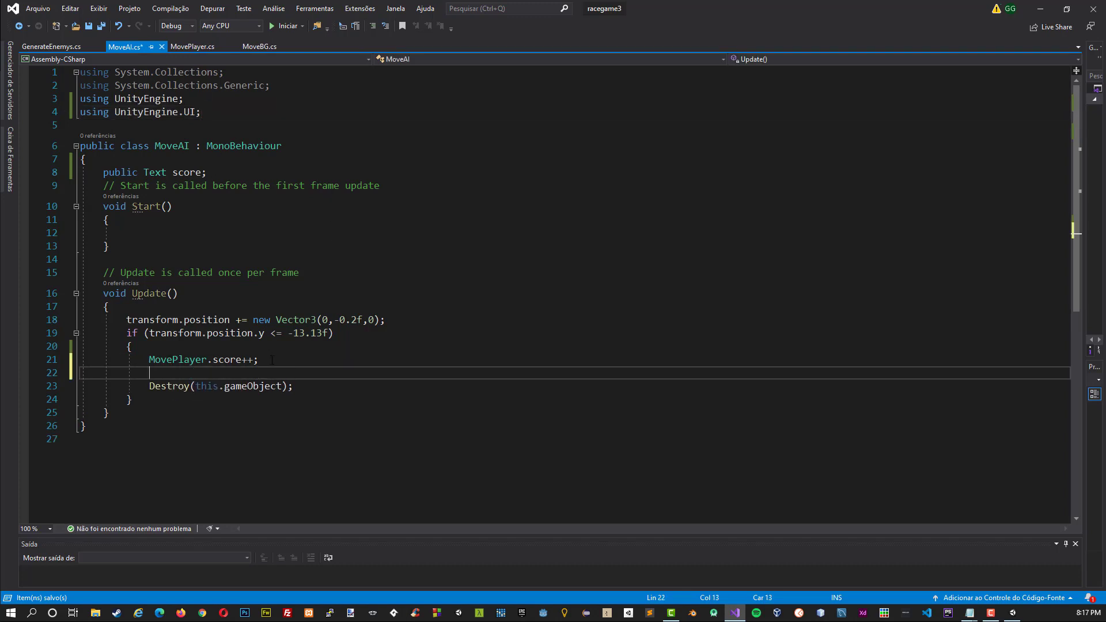
text(SCO)
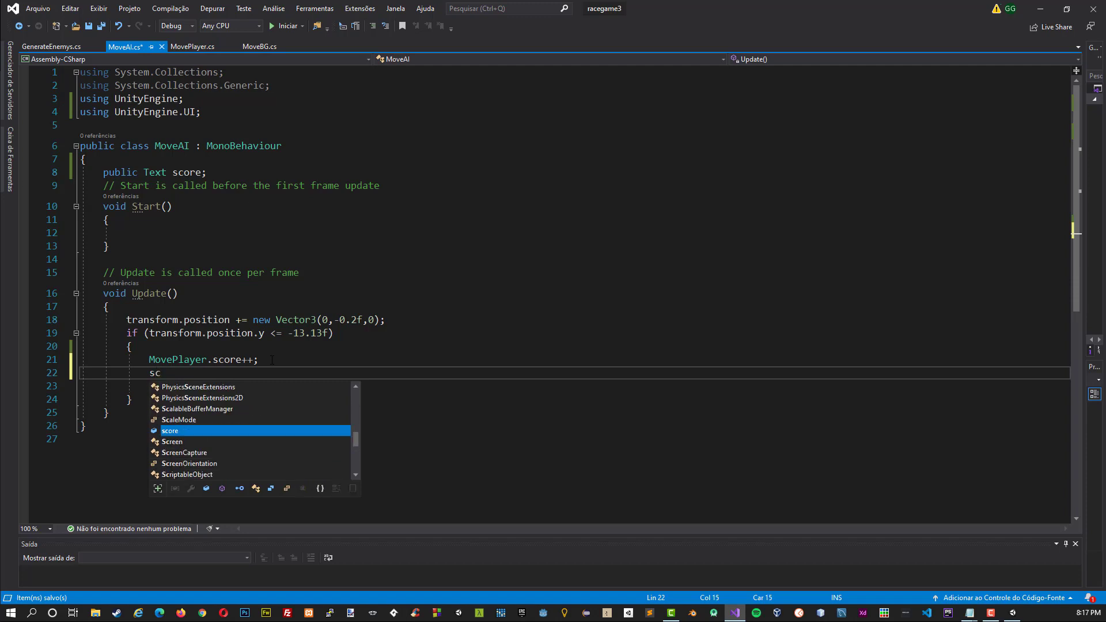
text(.text = )
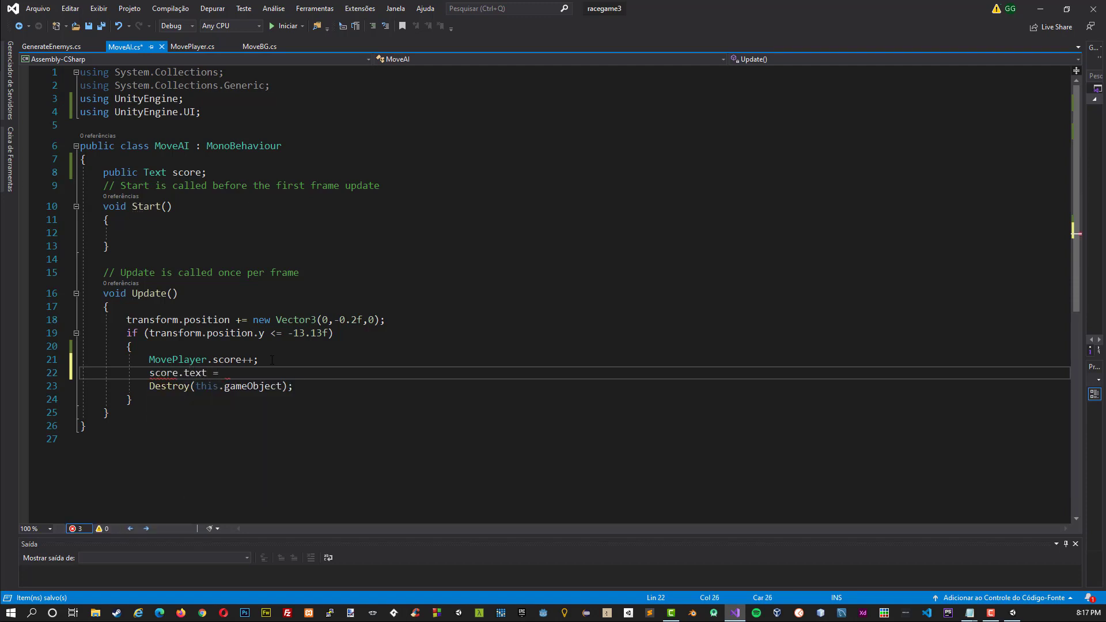
text(oveP.)
text(sco;)
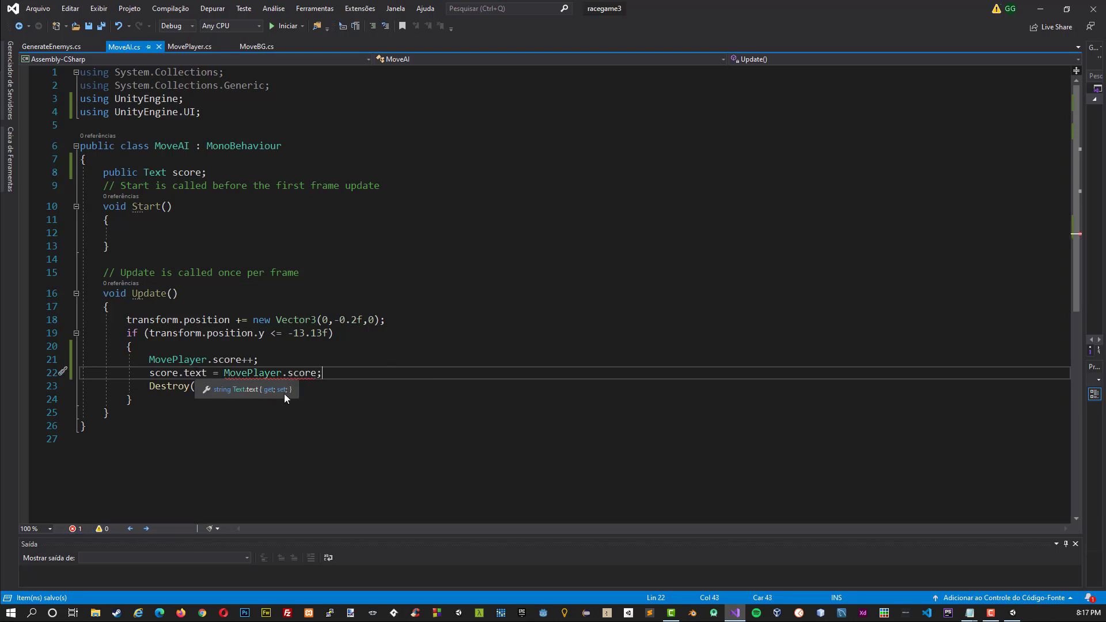
text(.ToString)
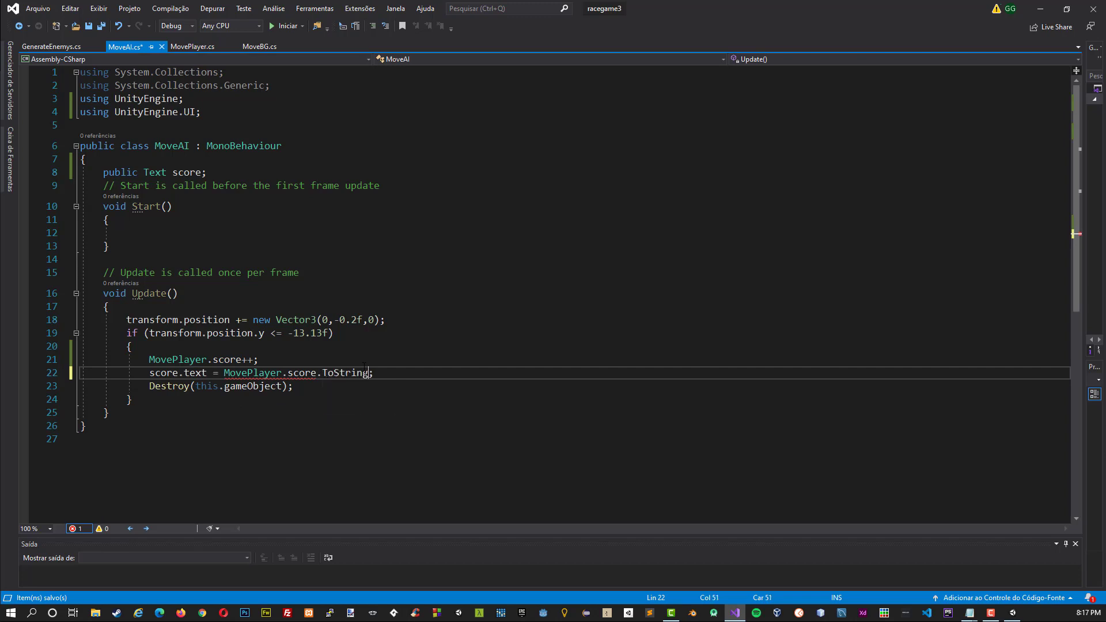
text(())
key(ctrl+s)
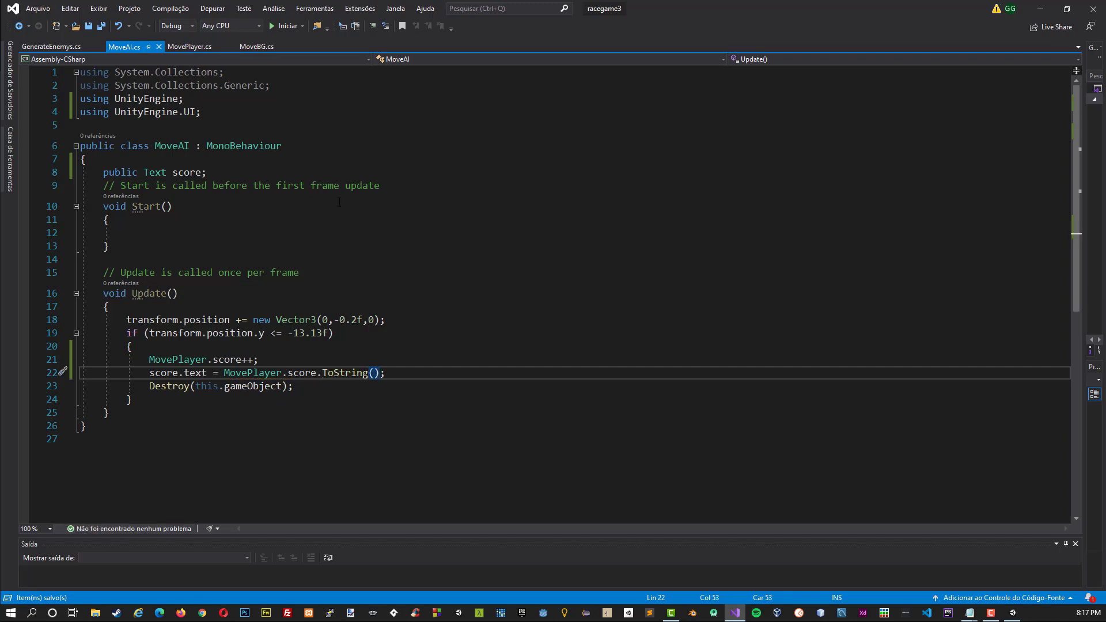
Add 'MovePlayer.score = 0;' before the level reload in MovePlayer's enemy collision, then save.
click(187, 47)
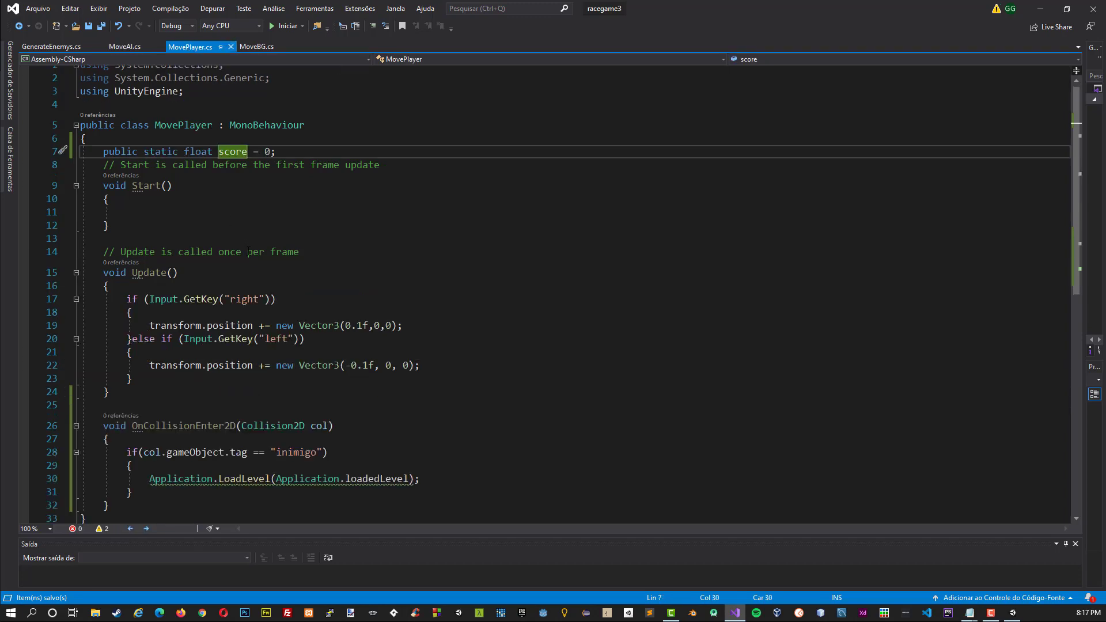
scroll(254, 275, down, 5)
click(254, 267)
key(Return)
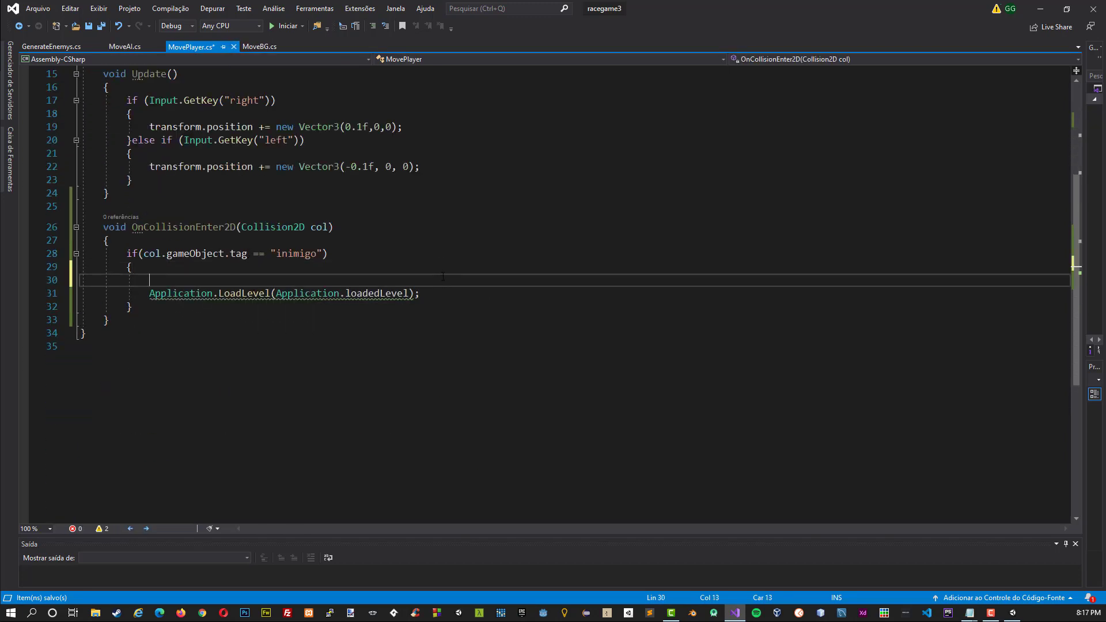
scroll(445, 285, up, 5)
scroll(281, 175, down, 1)
scroll(425, 294, down, 2)
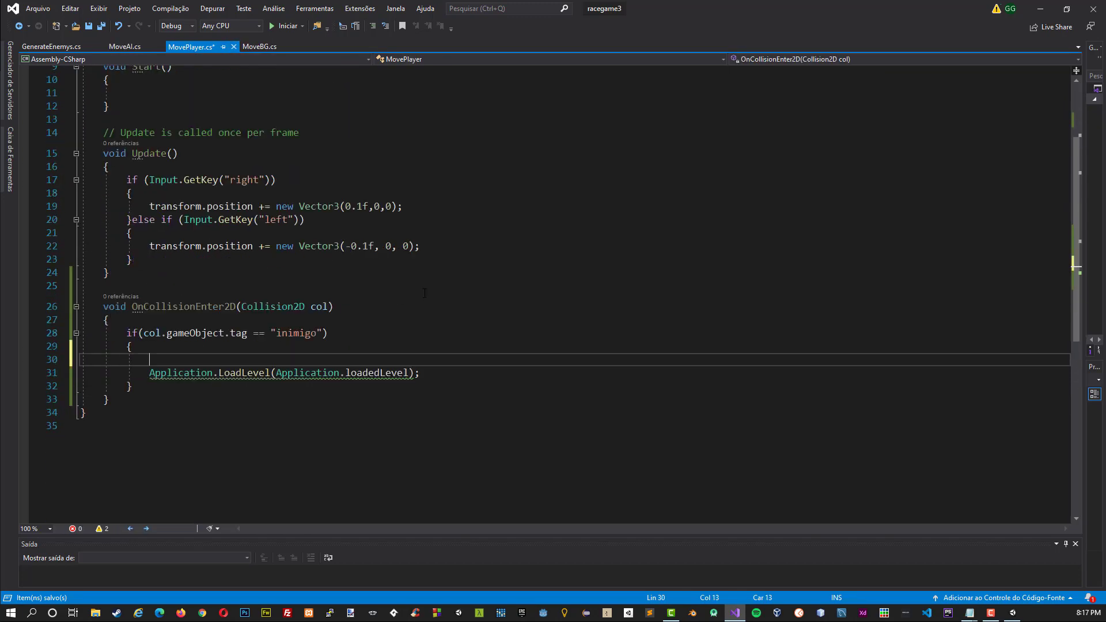
text(MoveP)
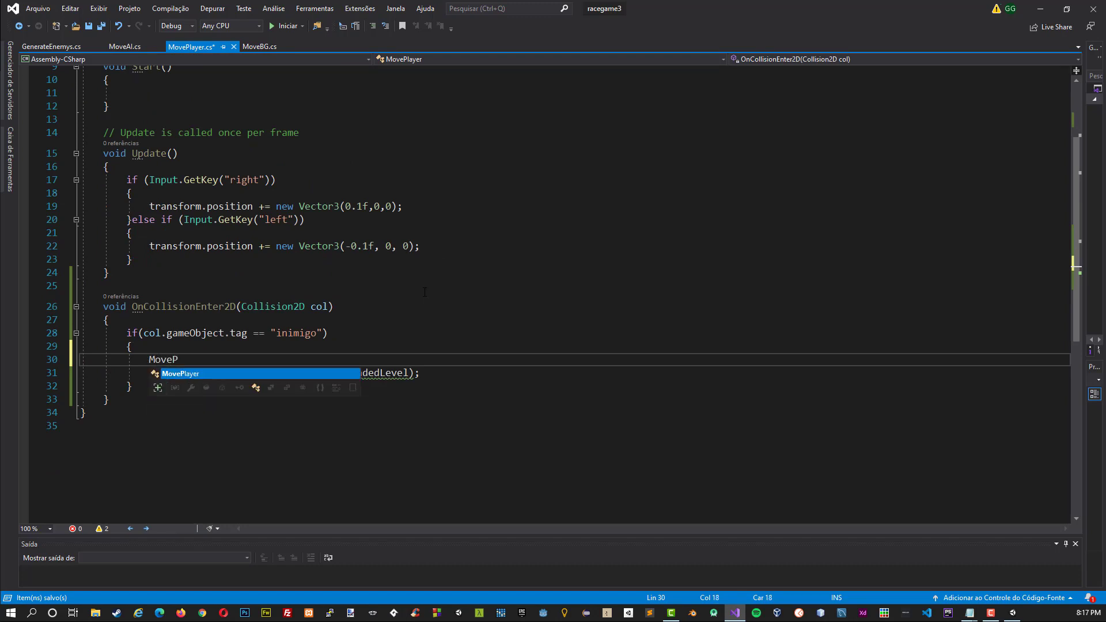
text(layer.sco)
key(Tab)
text(=)
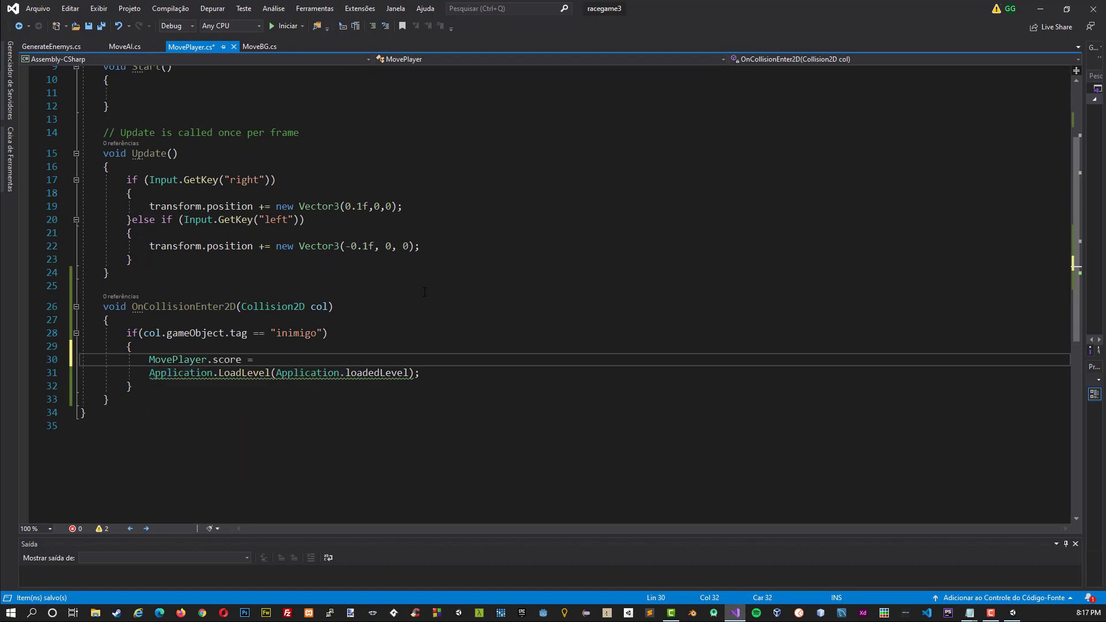
text( 0;)
key(ctrl+s)
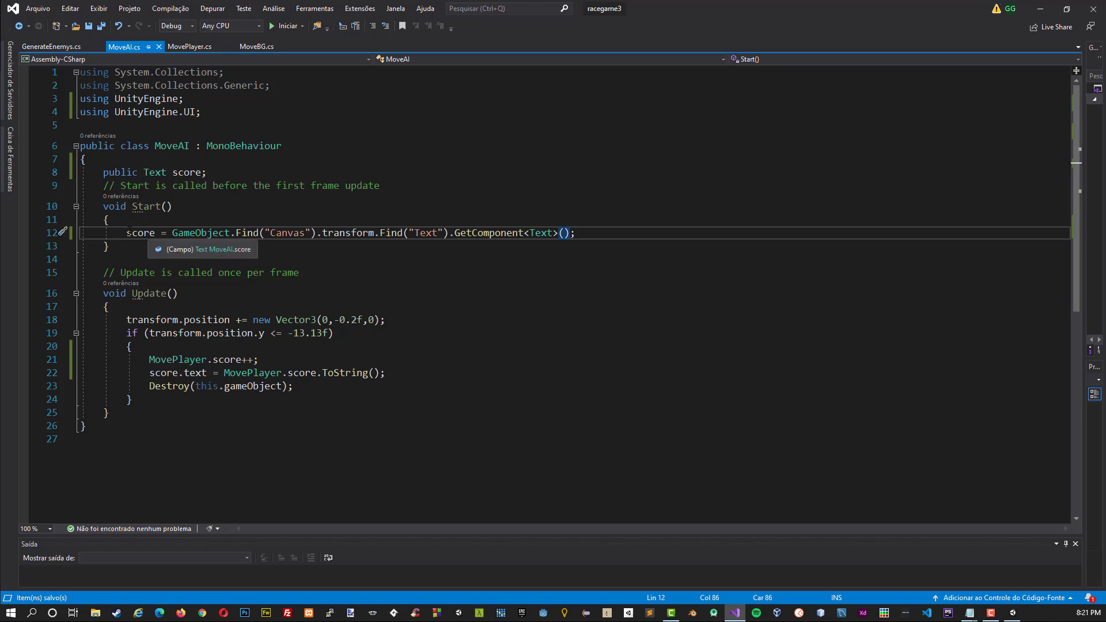
Review the Canvas Text lookup with GetComponent<Text>() on line 12 of MoveAI.
drag(172, 232, 542, 233)
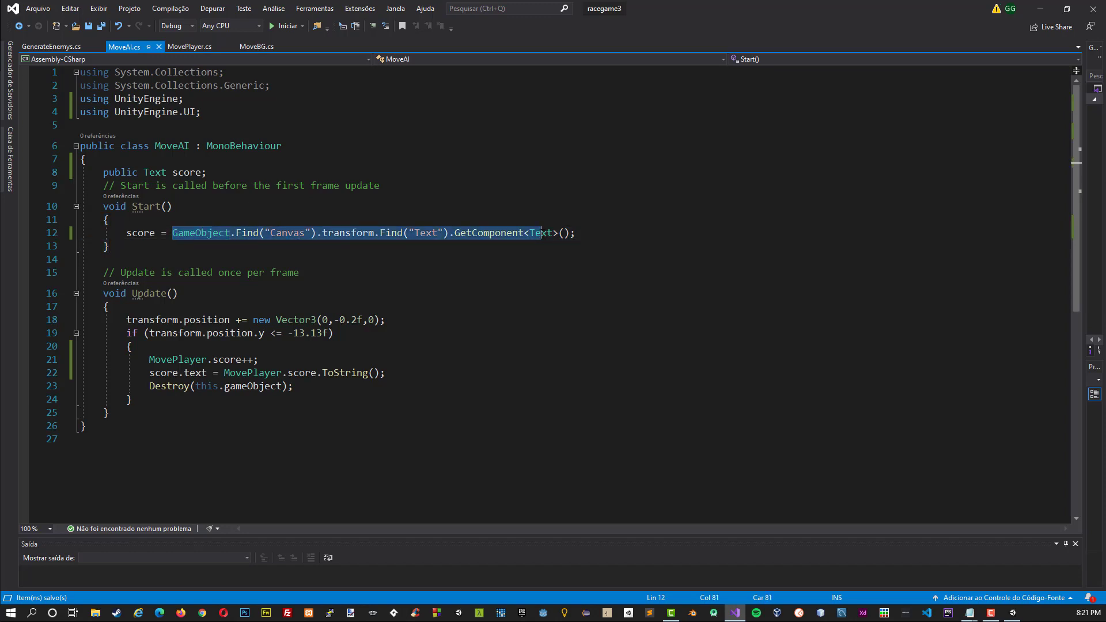
click(547, 232)
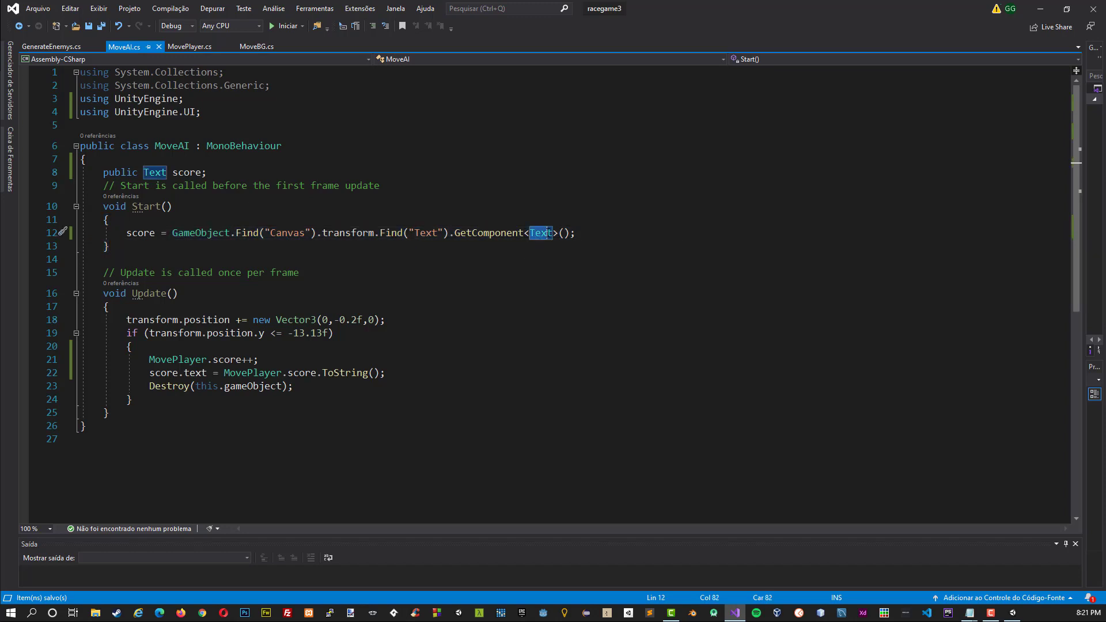
click(559, 233)
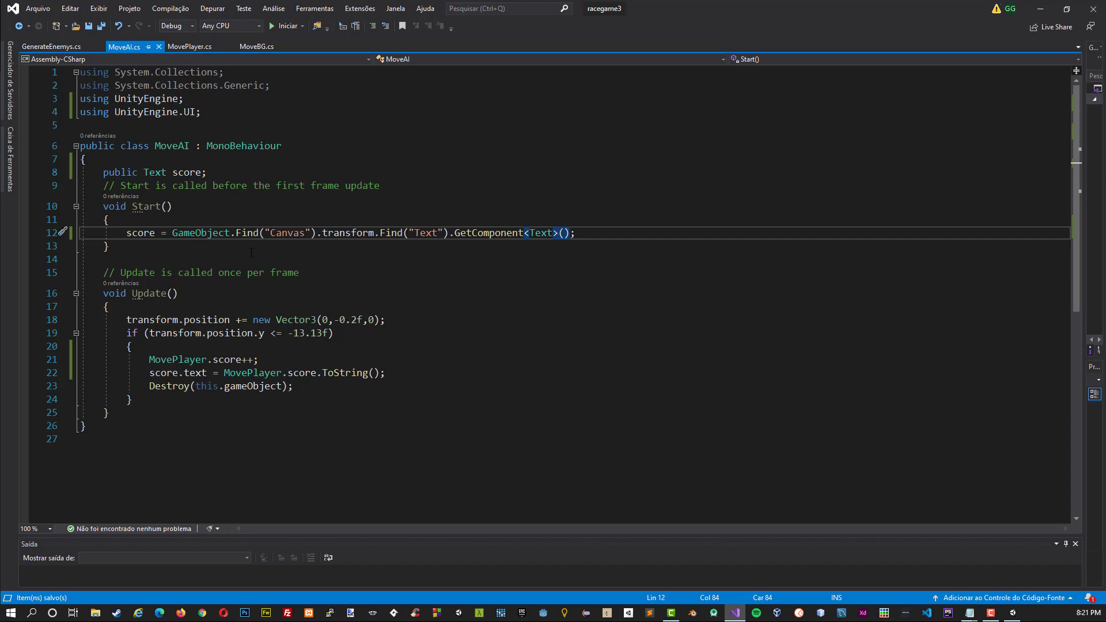
click(201, 233)
click(311, 233)
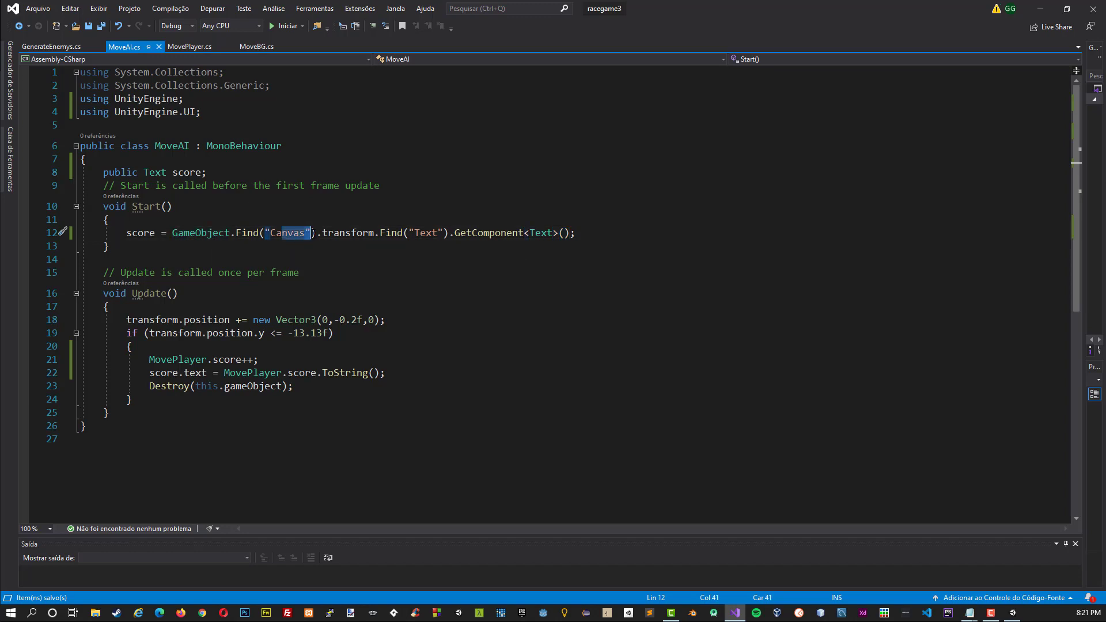
drag(322, 233, 363, 233)
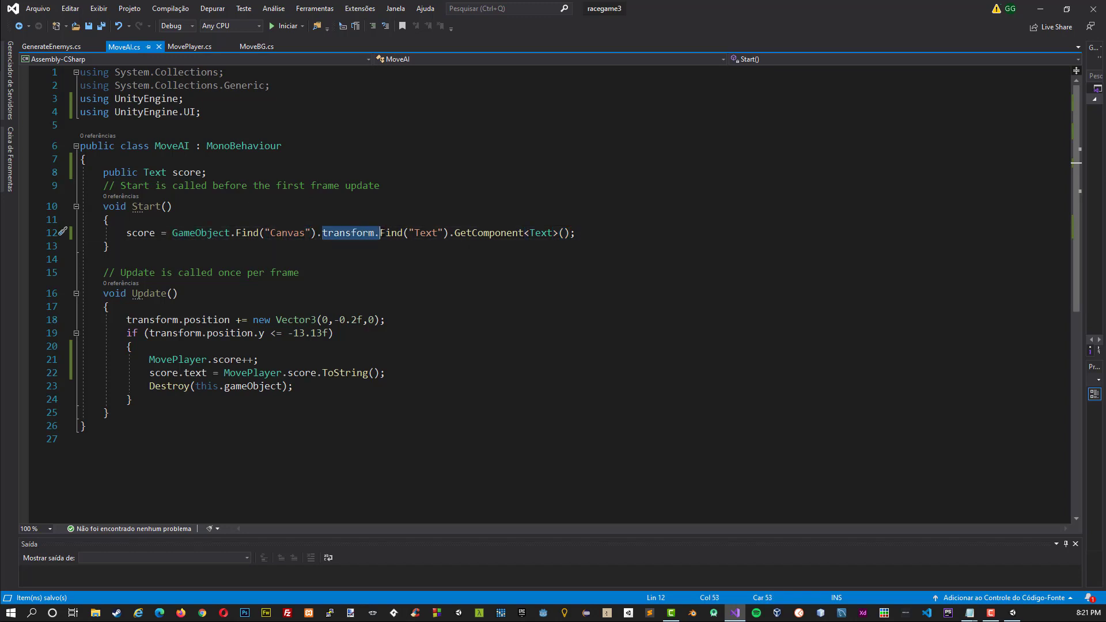
drag(454, 233, 560, 233)
click(475, 289)
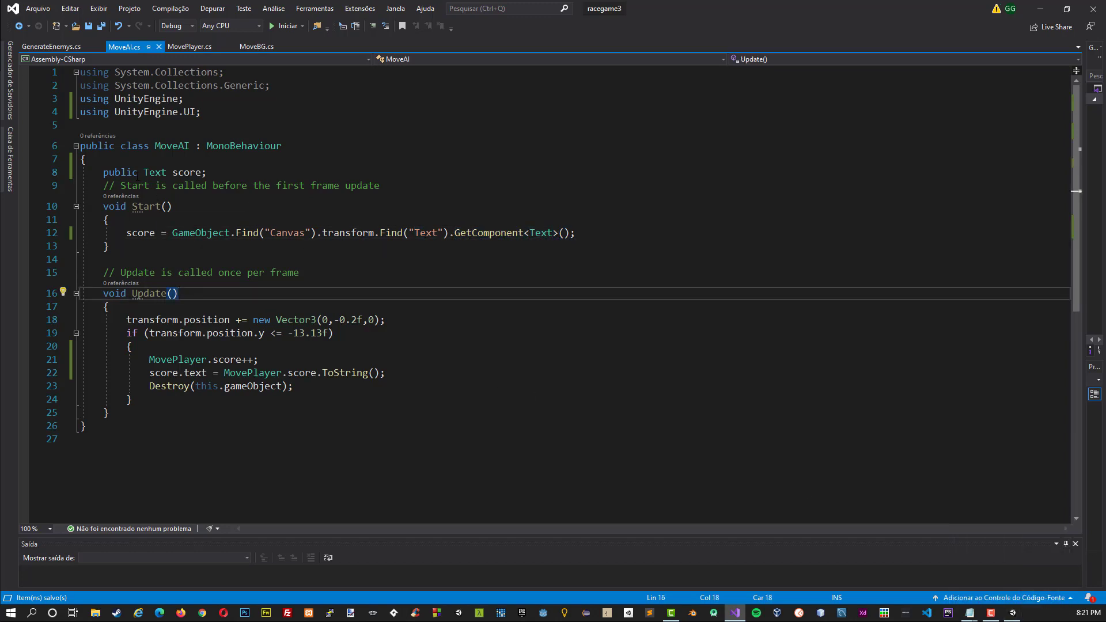
Change MoveAI's score field from public to private, save, and bring Unity back up.
drag(138, 172, 116, 172)
key(BackSpace)
key(BackSpace)
key(BackSpace)
text(privat)
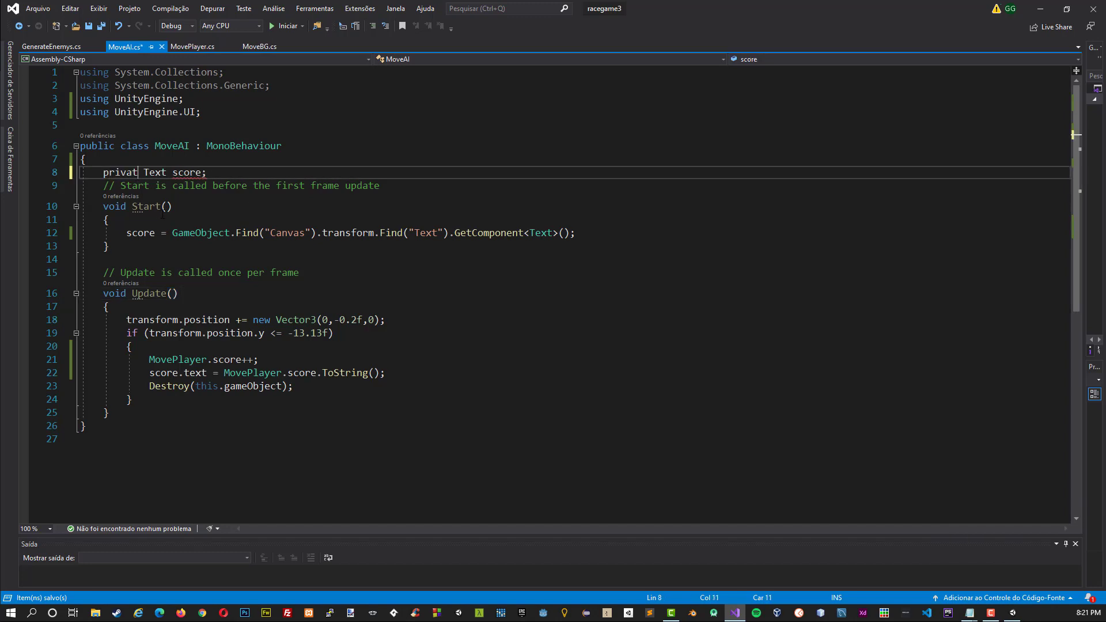
text(e)
key(ctrl+s)
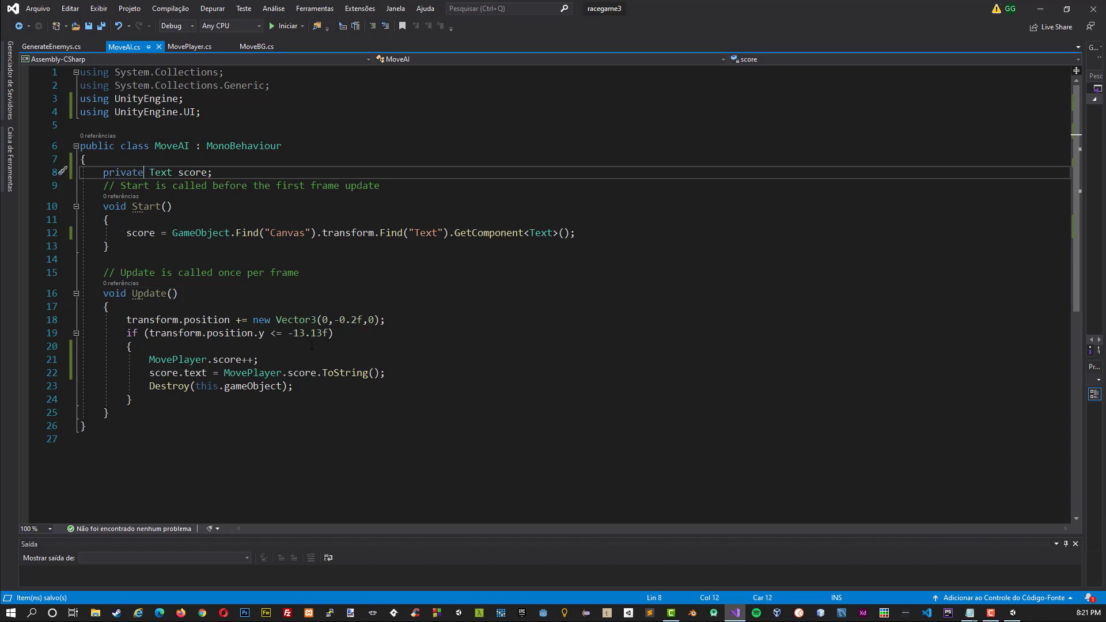
click(1017, 616)
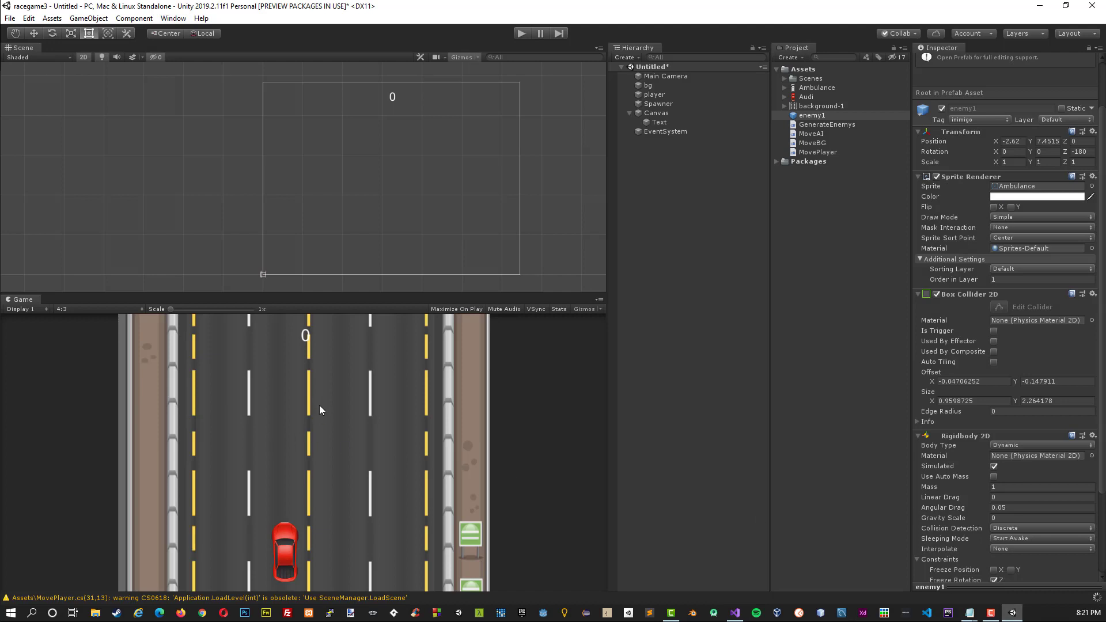
Play-test with the arrow keys, dodging and hitting ambulances as the score reaches 3, then stop.
click(521, 34)
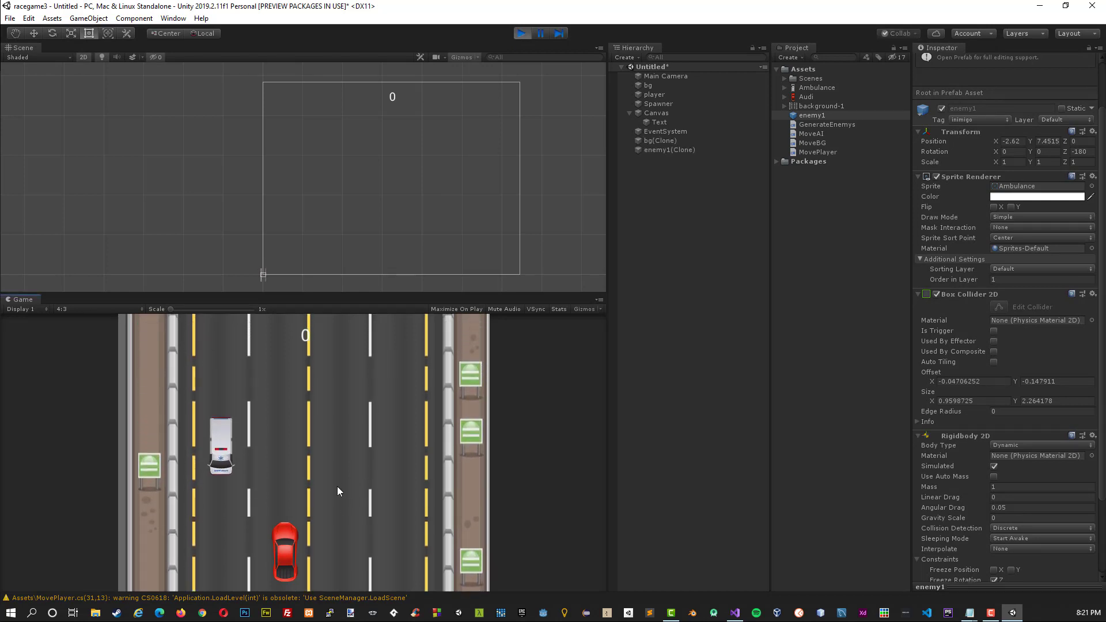
key(Left)
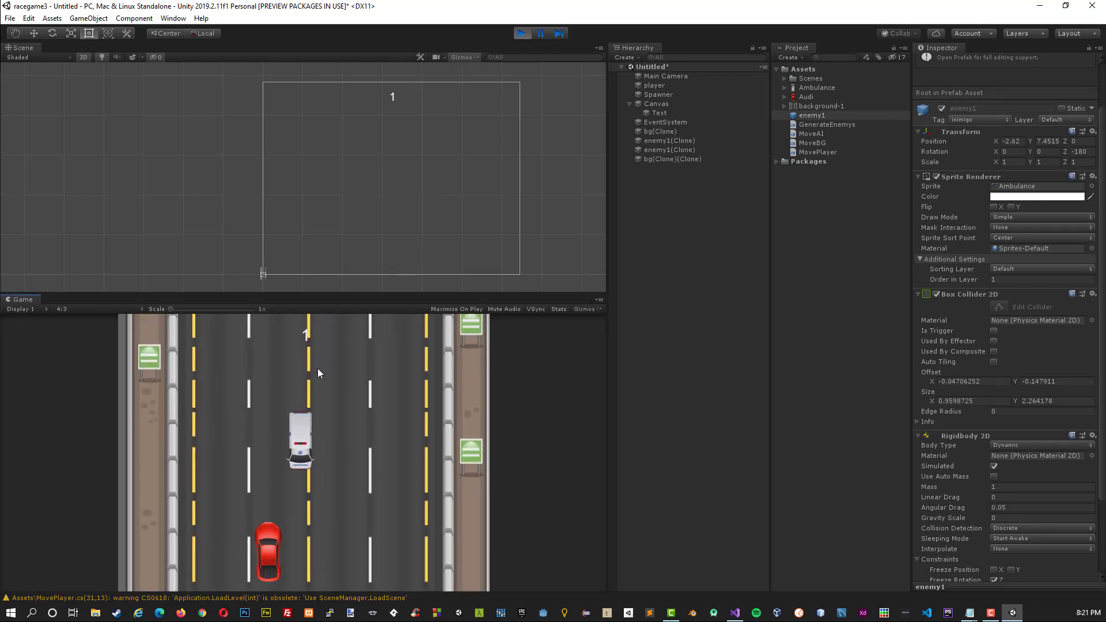
key(Right)
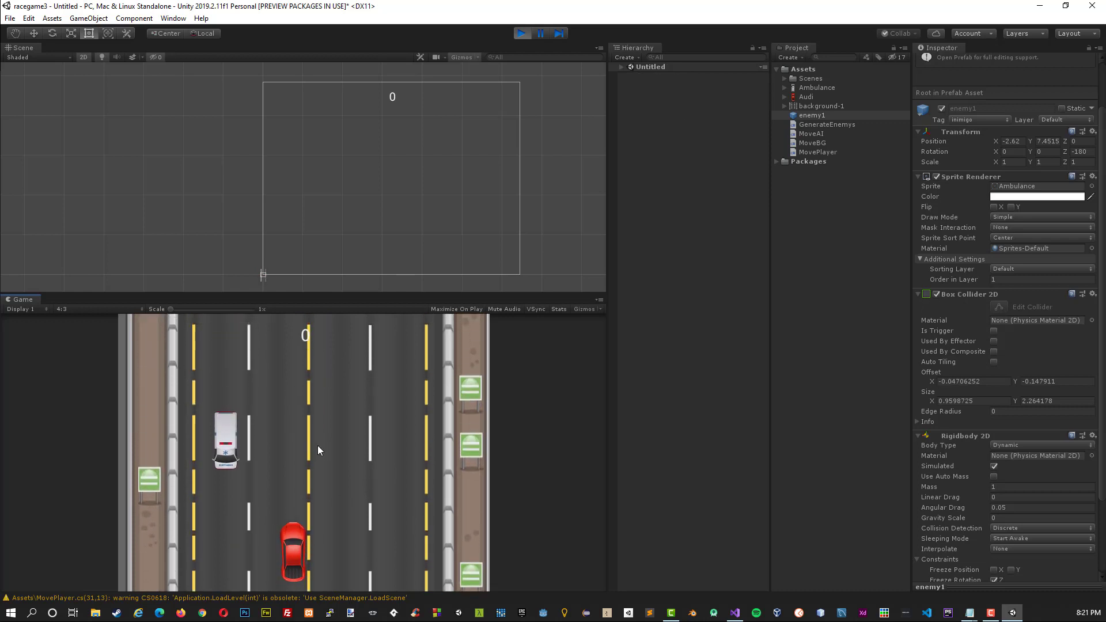
key(Right)
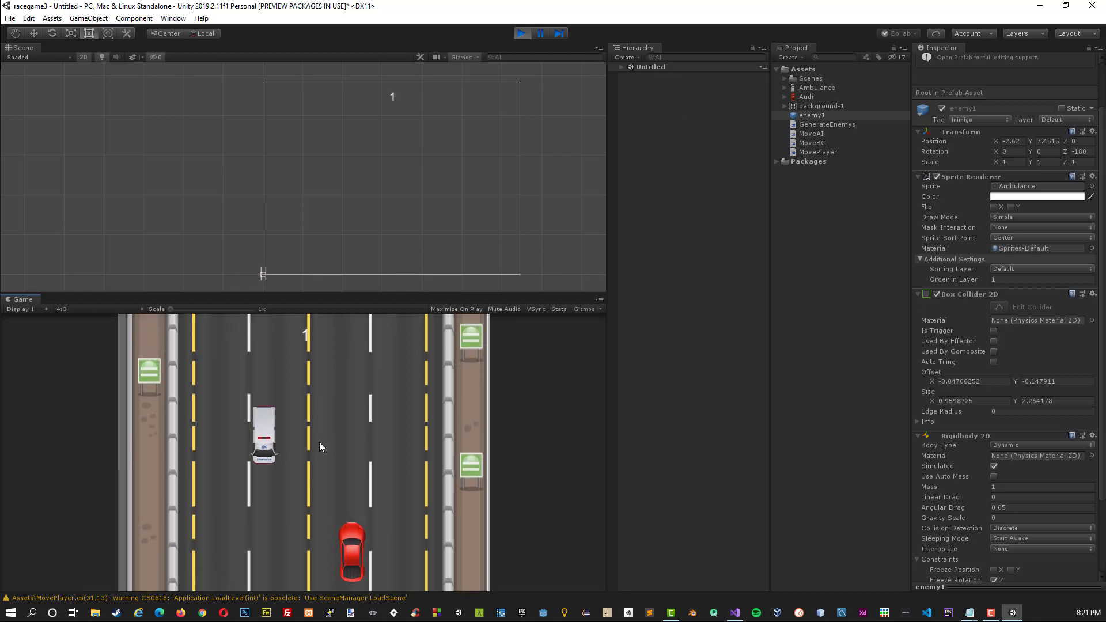
key(Left)
key(Left)
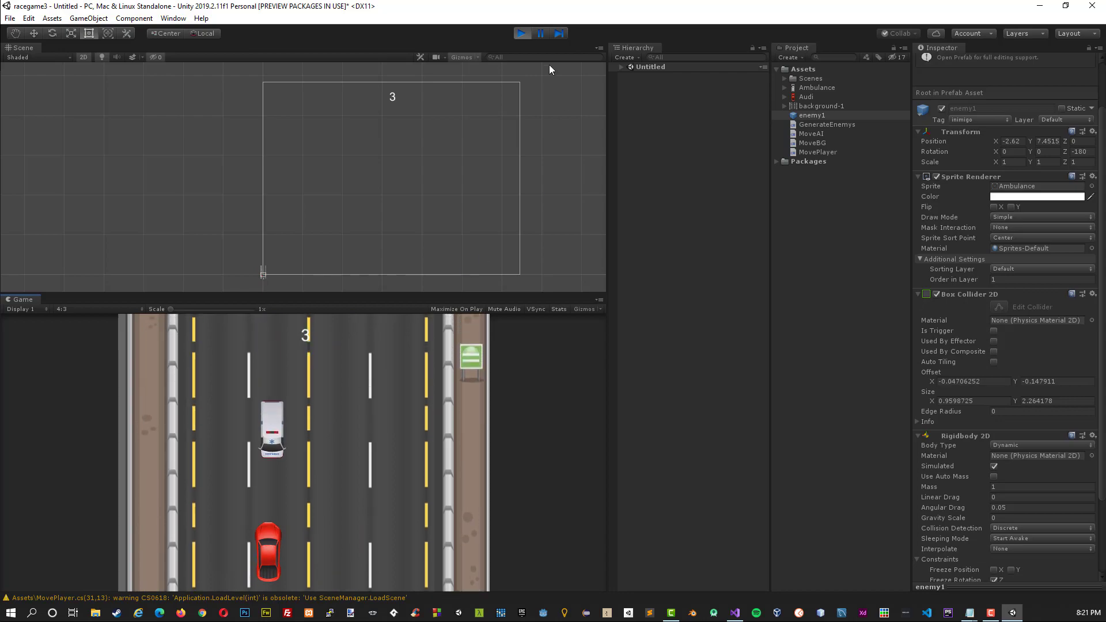
click(522, 33)
Check the spawn timer condition in GenerateEnemys.cs, then return to MoveAI and Unity.
click(733, 613)
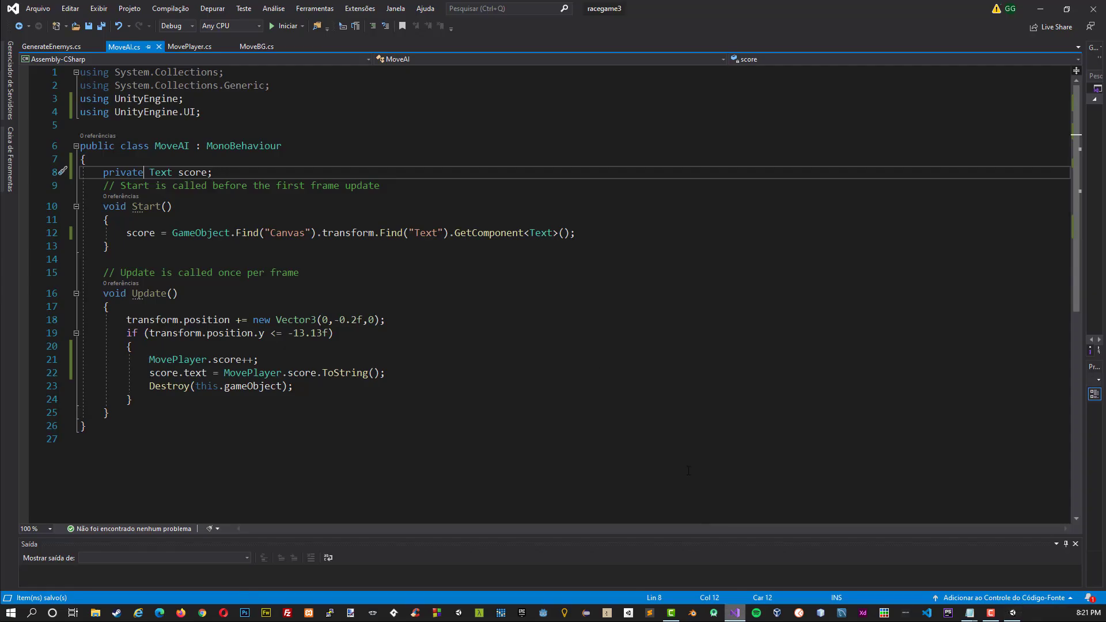
click(54, 48)
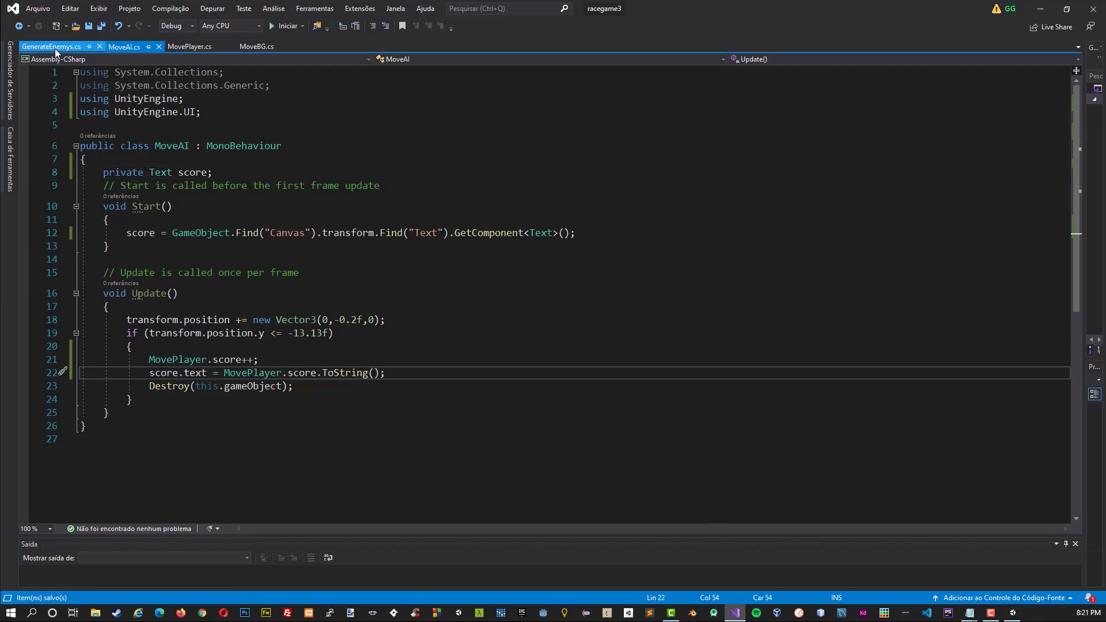
click(192, 349)
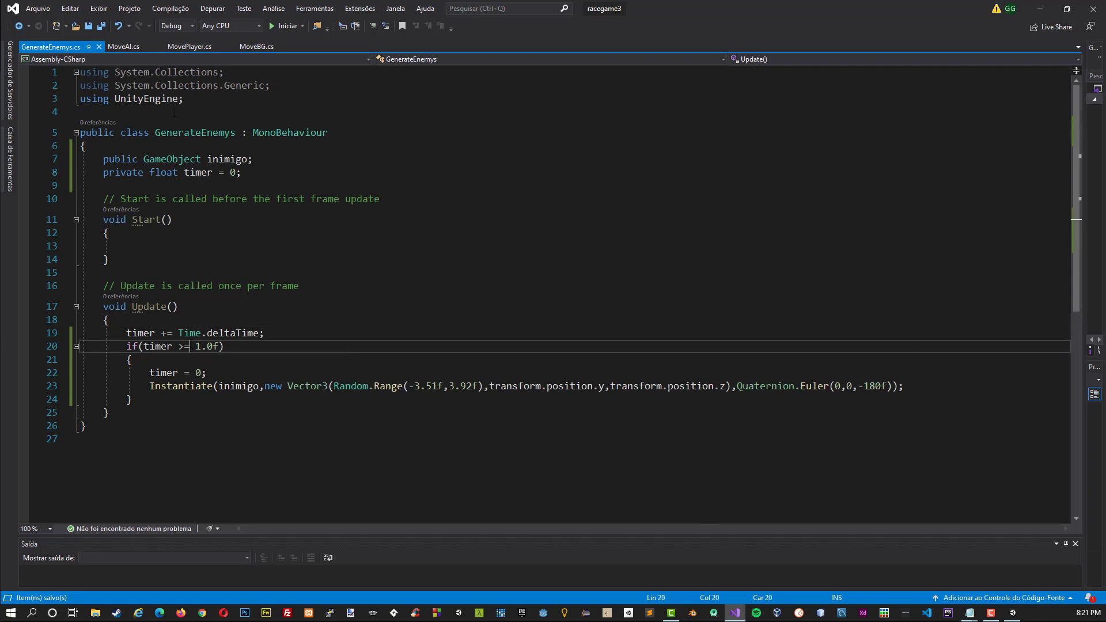
click(128, 48)
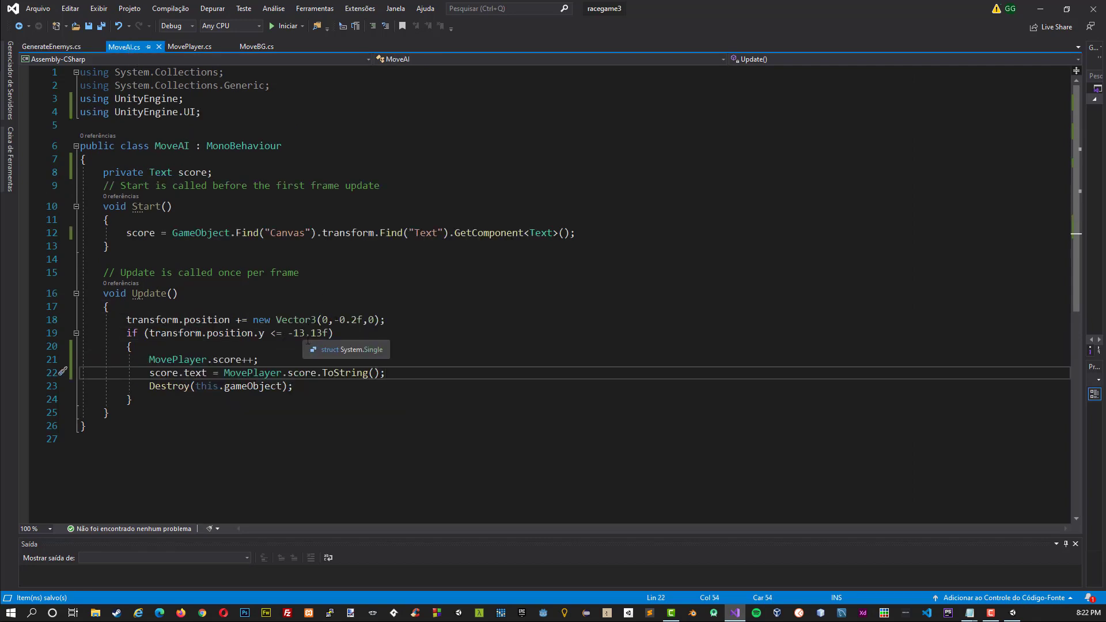
key(alt+Tab)
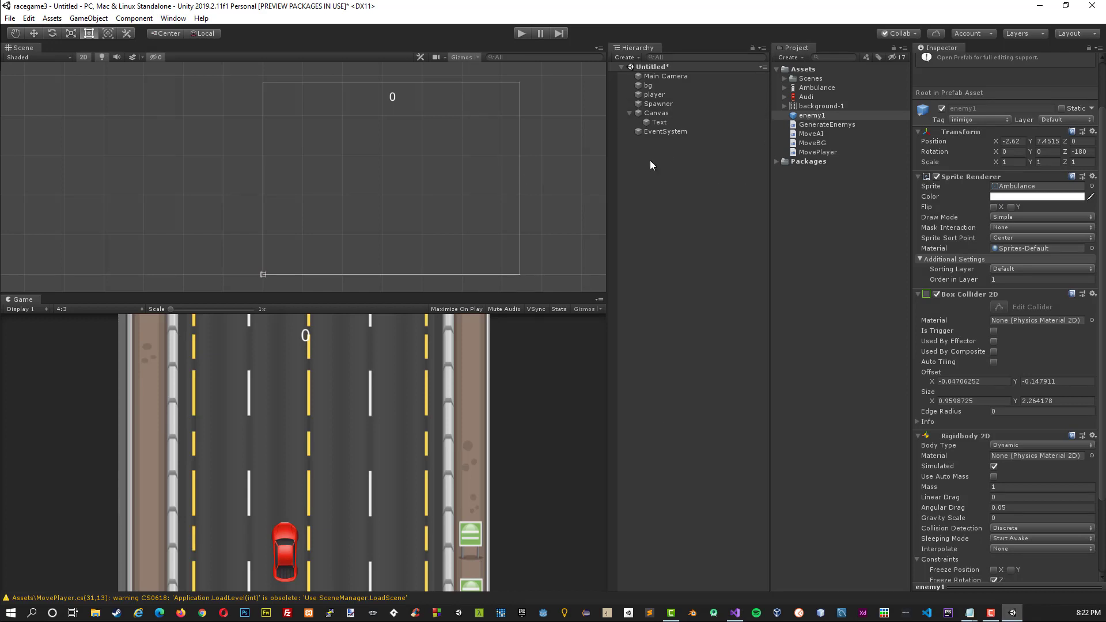
Frame the Main Camera and move a placed ambulance to the screen's bottom edge, Y -6.39.
click(649, 78)
key(f)
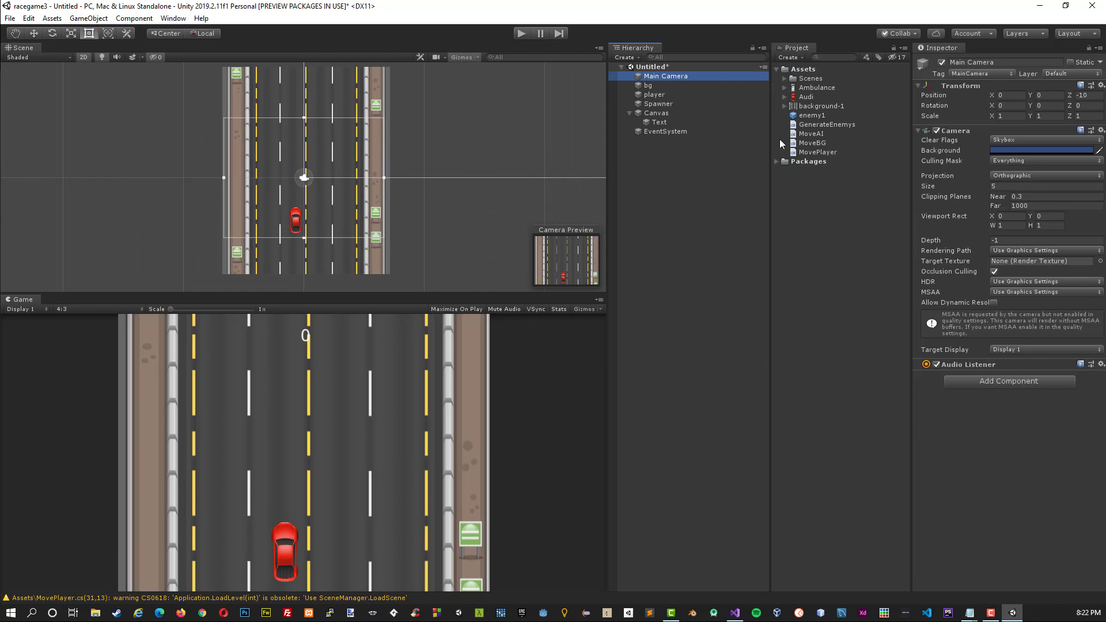
drag(811, 115, 321, 106)
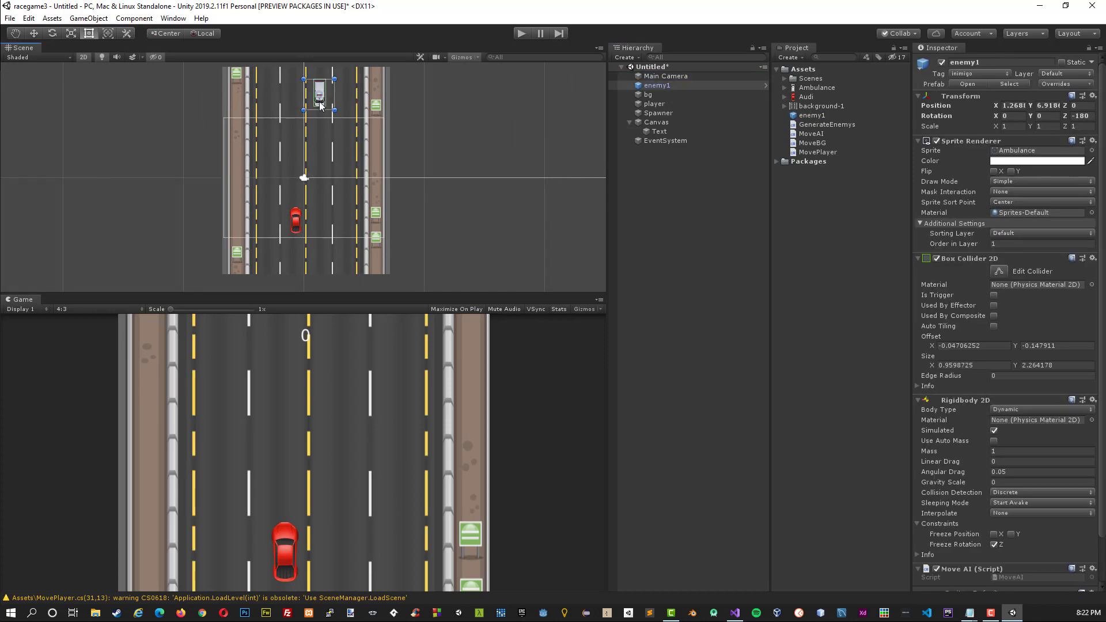
key(w)
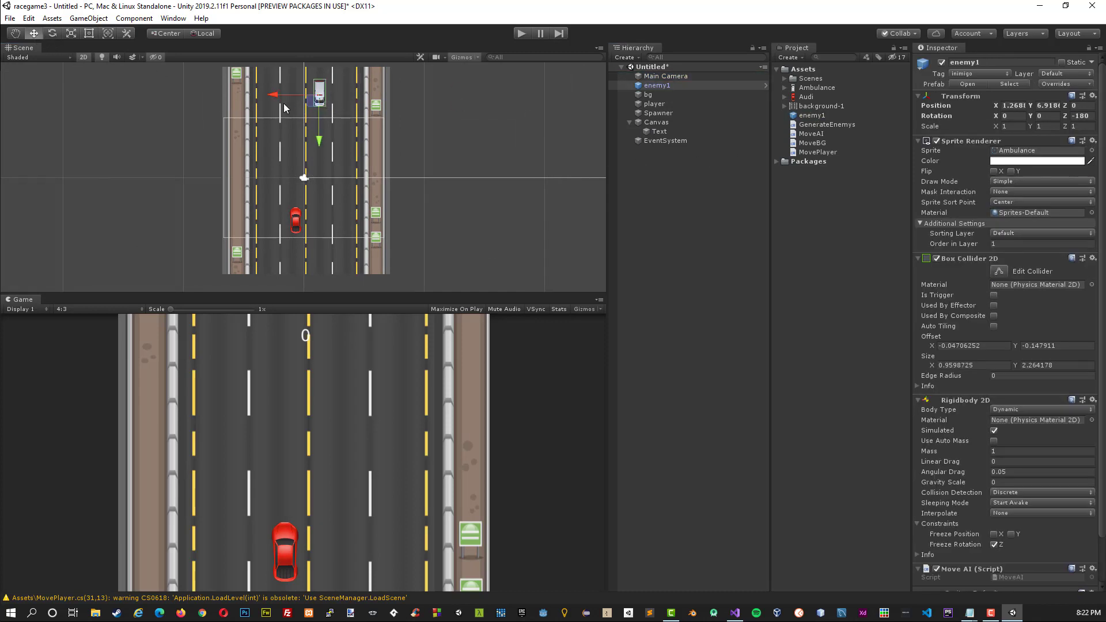
drag(320, 140, 321, 301)
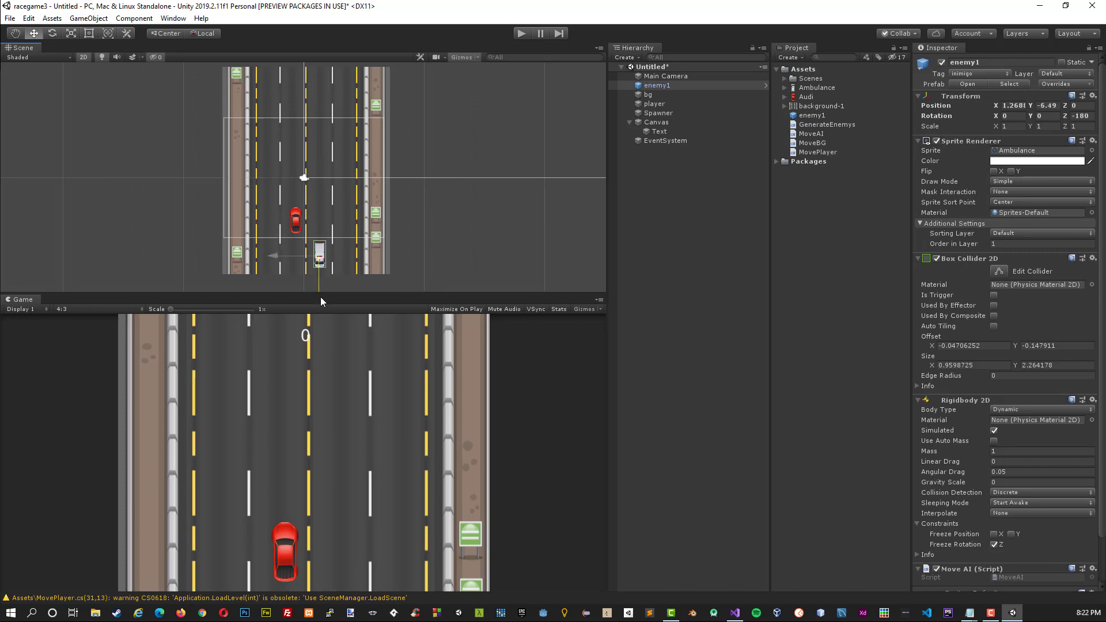
drag(320, 296, 320, 295)
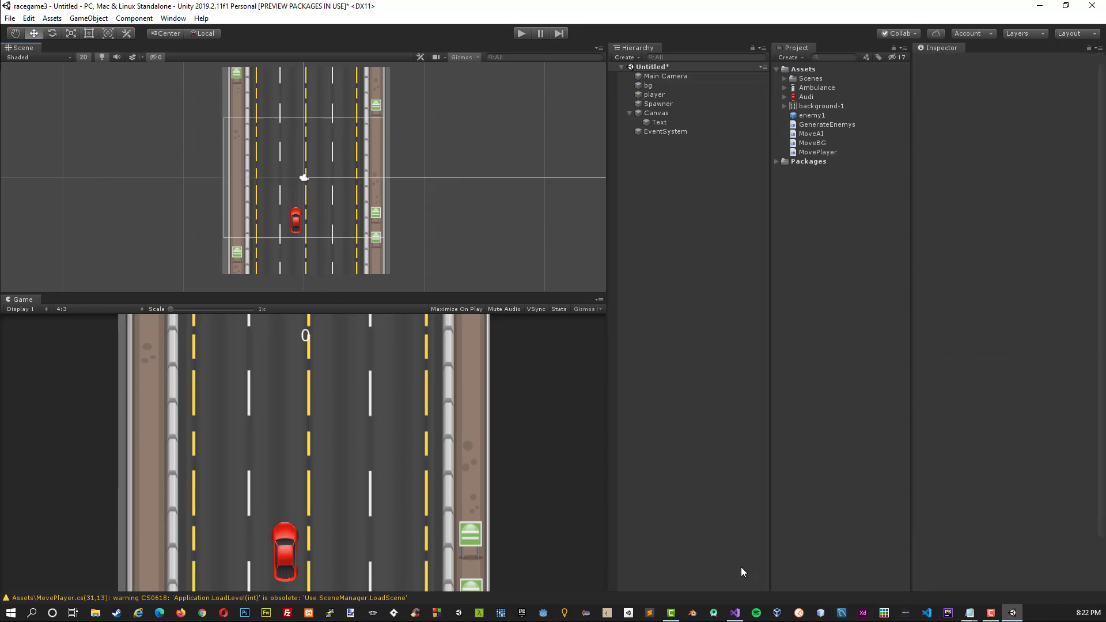
Change MoveAI's despawn threshold from -13.13 to -6.39, save, and return to Unity.
click(735, 613)
drag(294, 333, 322, 333)
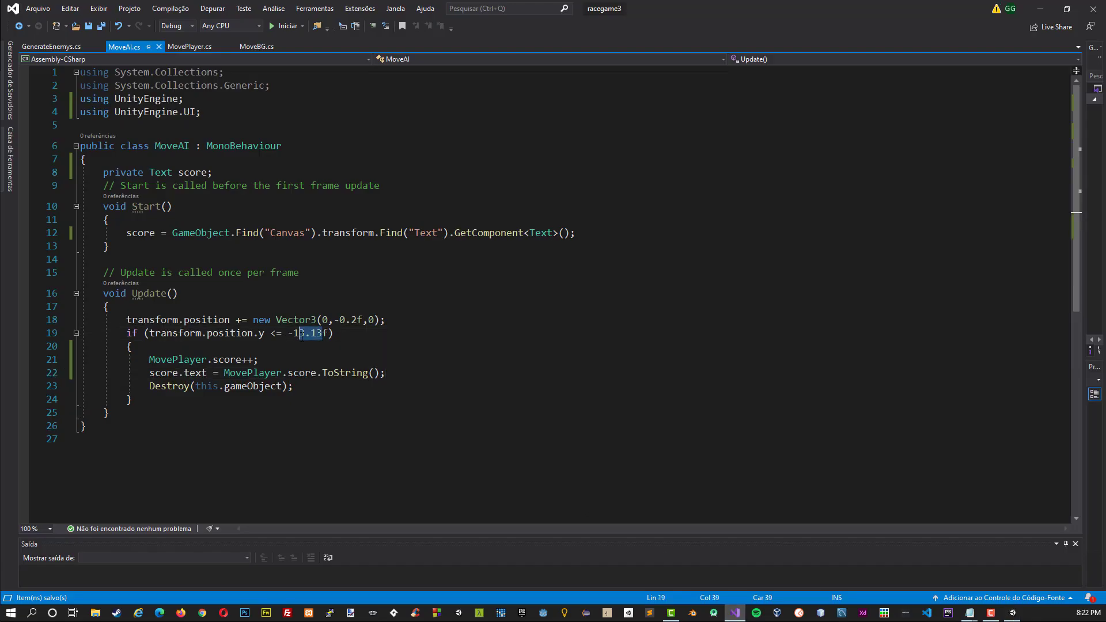
key(BackSpace)
text(.39)
key(ctrl+s)
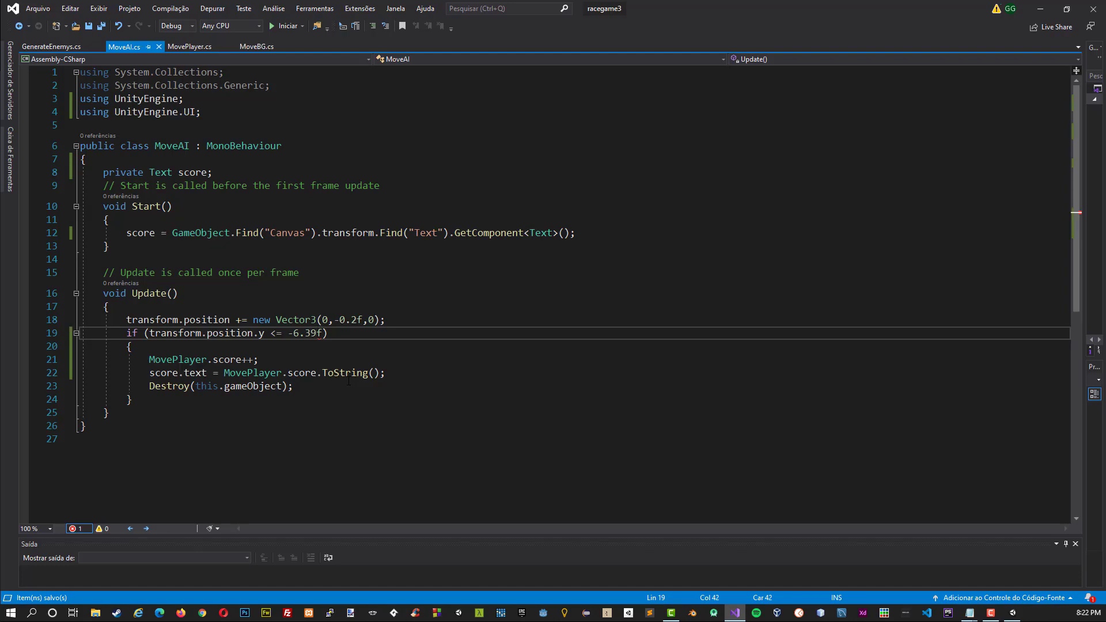
click(1013, 613)
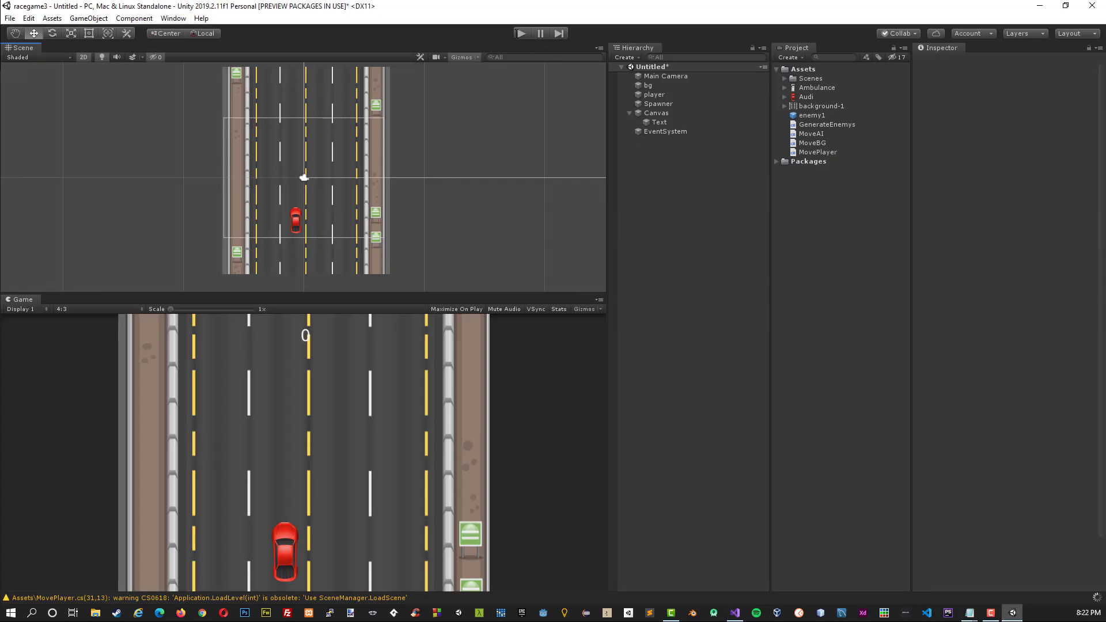
click(521, 34)
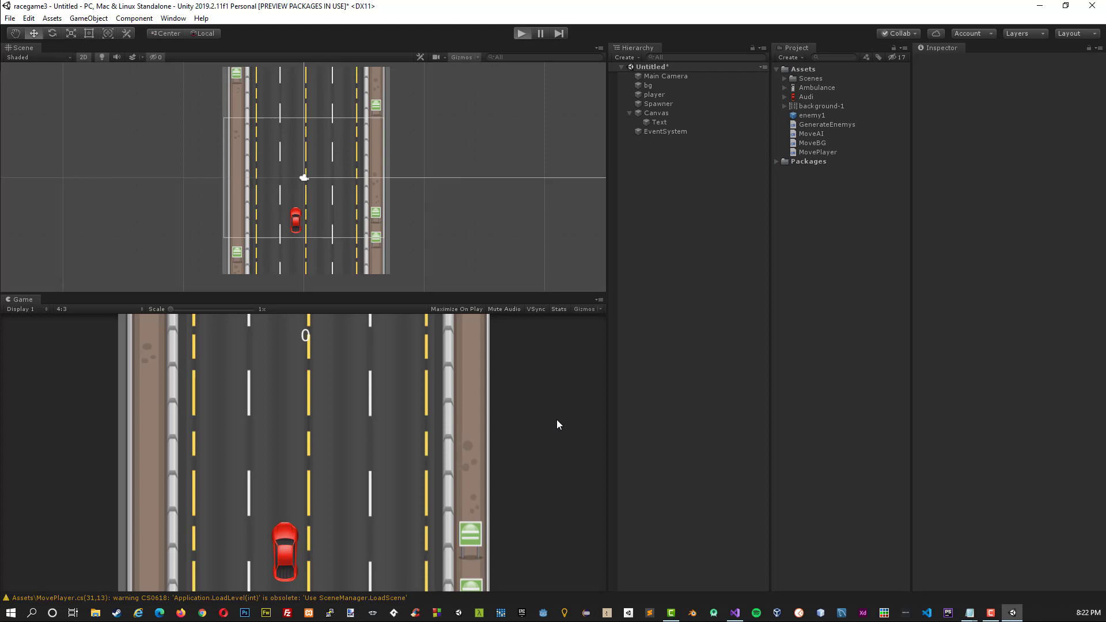
key(Right)
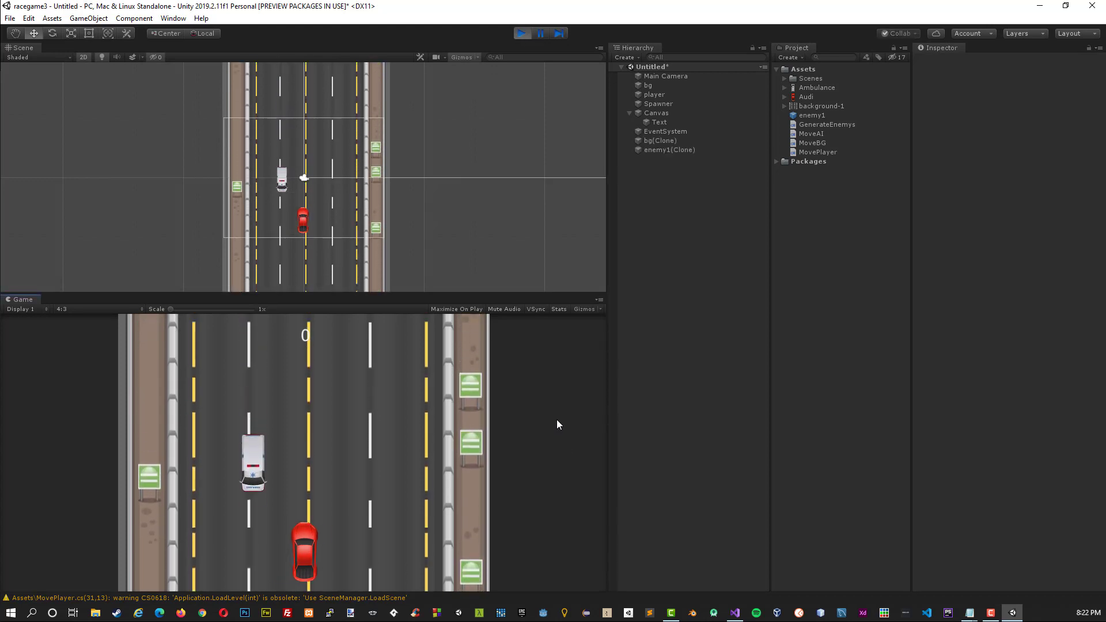
key(Left)
key(Right)
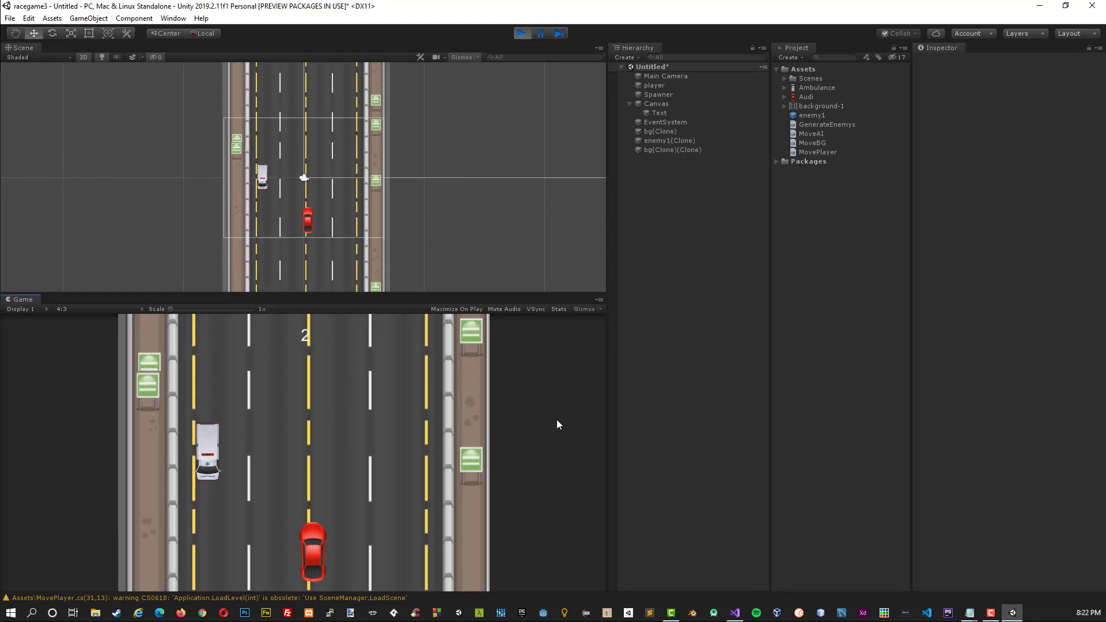
key(Left)
key(Right)
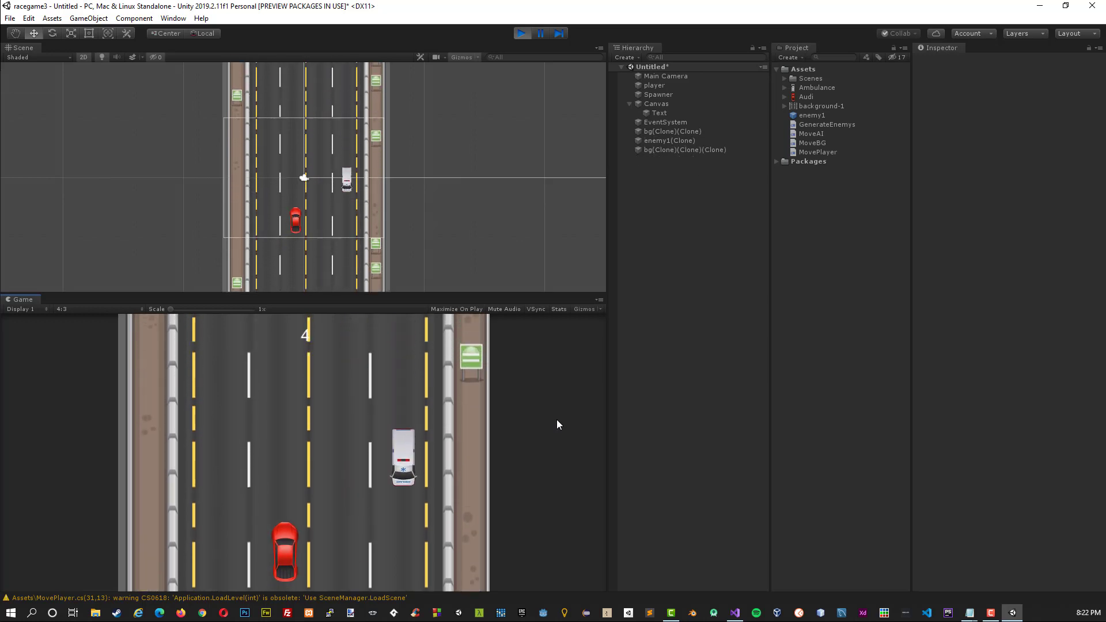
key(Left)
key(Right)
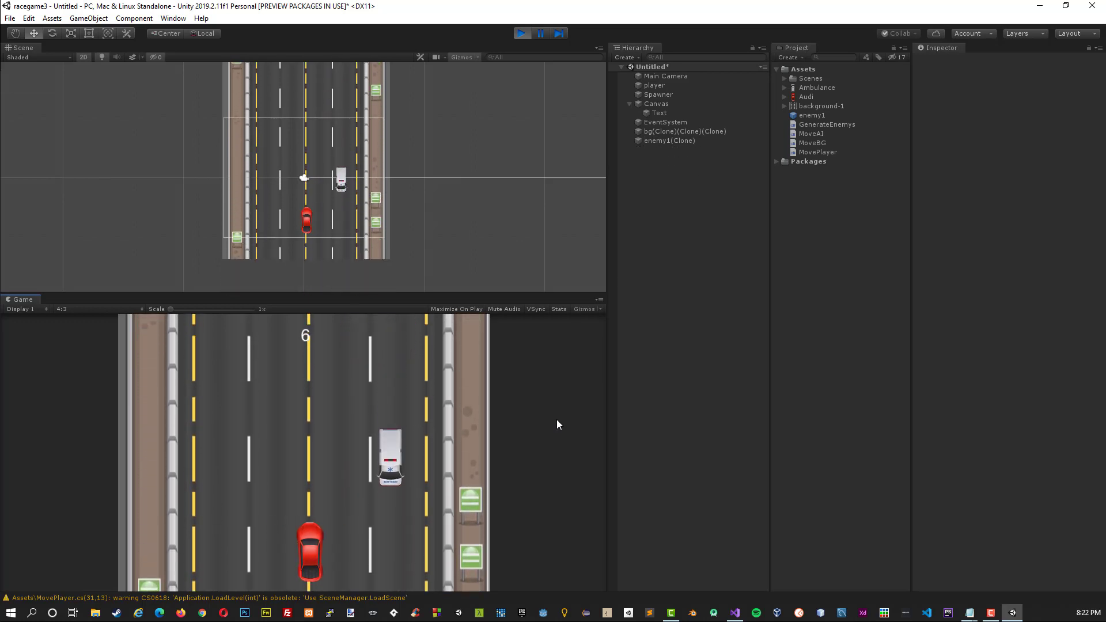
key(Left)
key(Right)
key(Left)
key(Right)
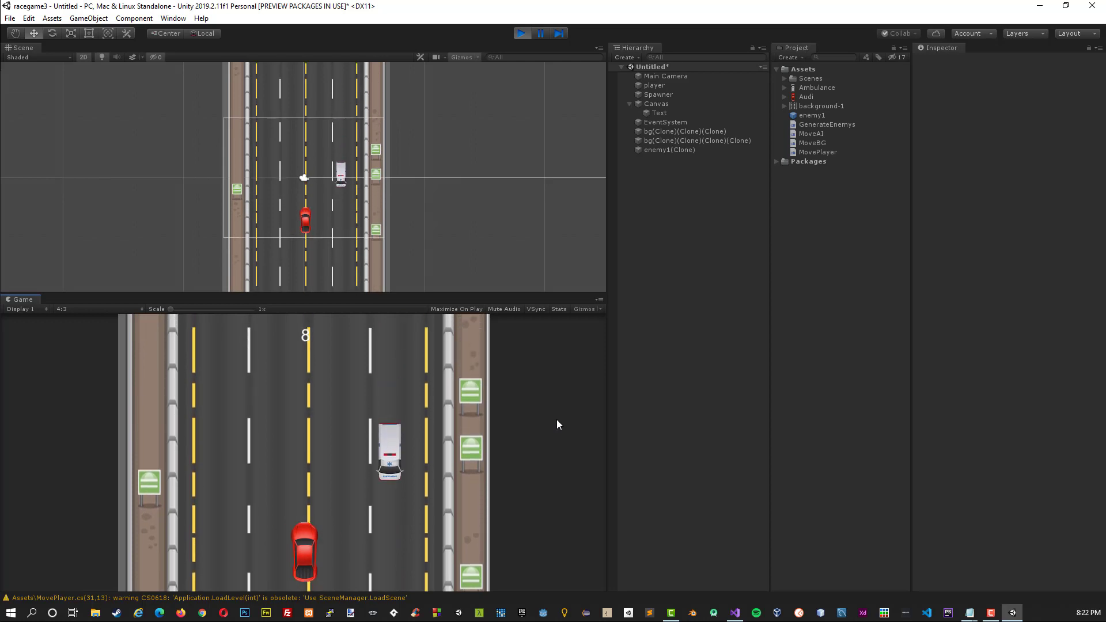
key(Left)
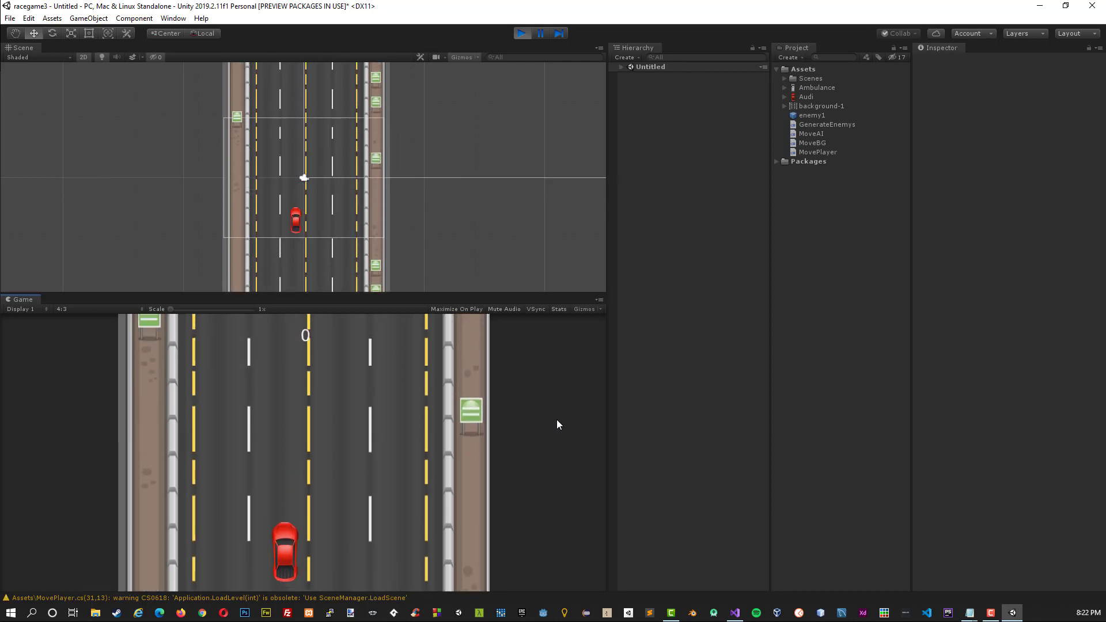
key(Right)
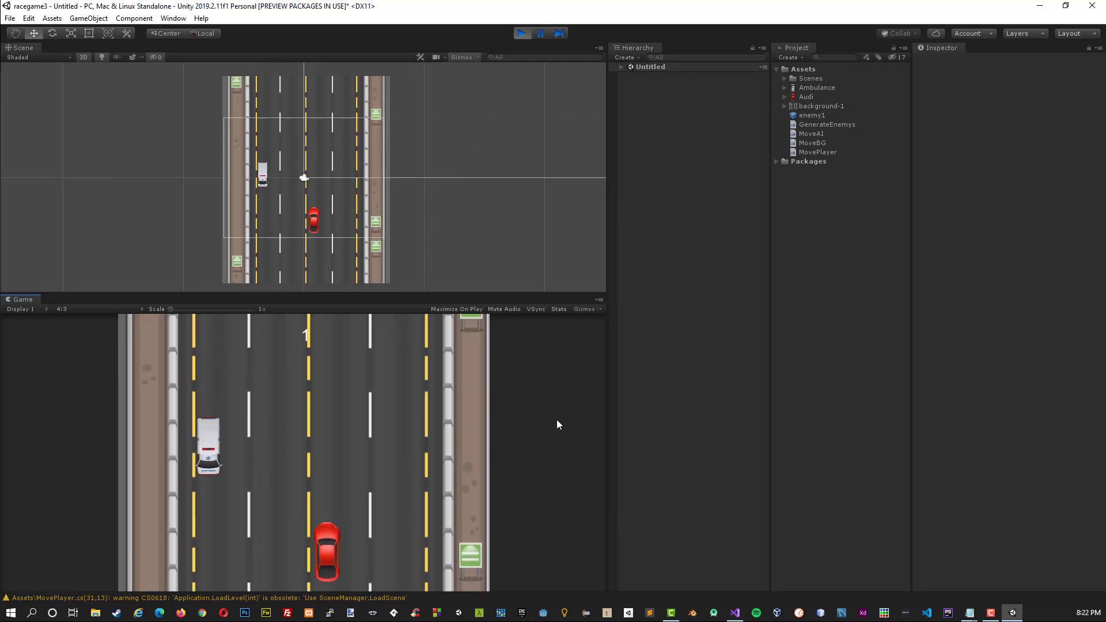
key(Left)
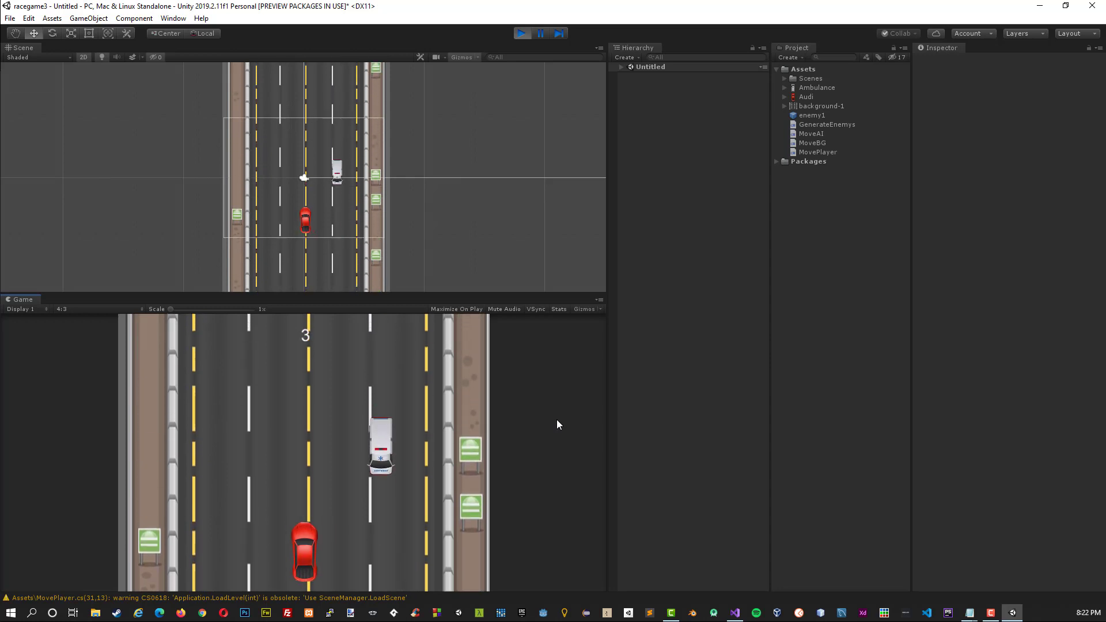
key(Left)
key(Right)
key(Left)
key(Right)
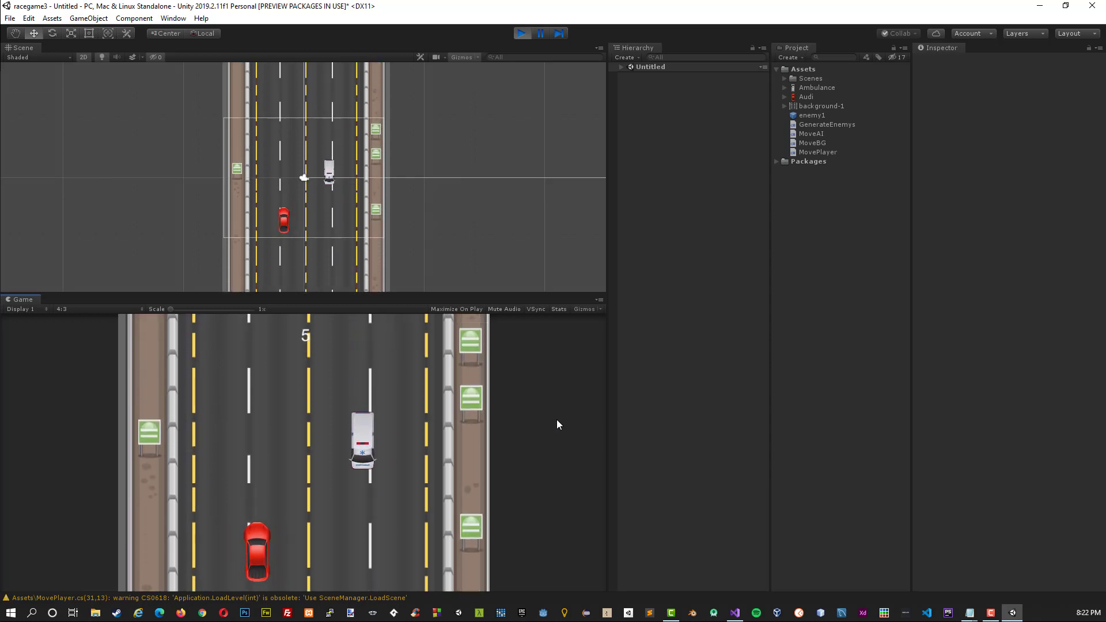
key(Left)
key(Right)
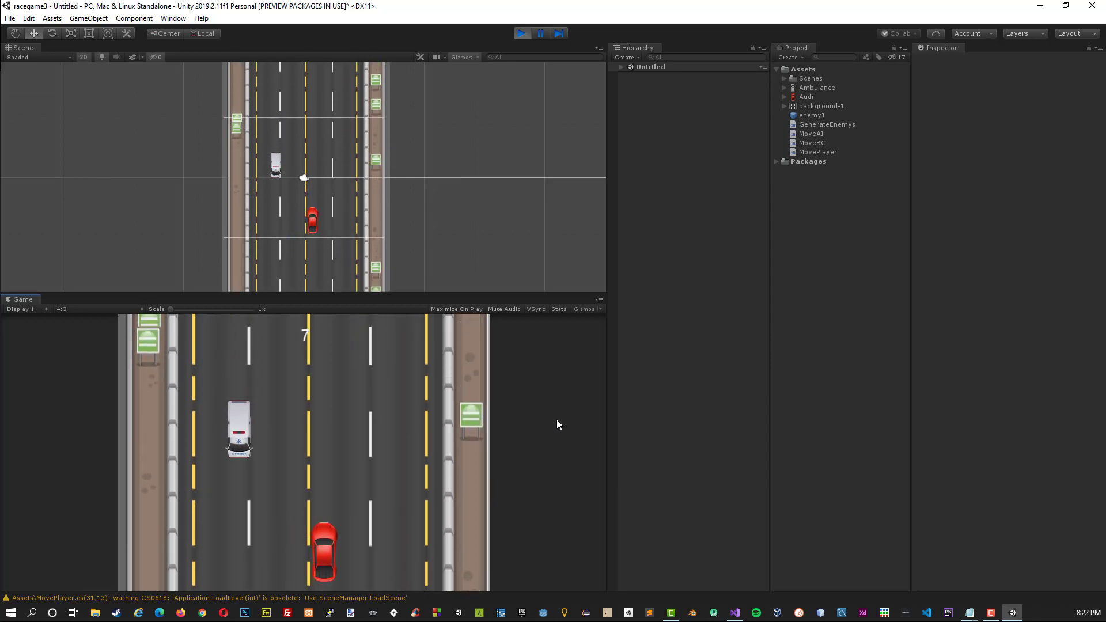
key(Left)
key(Right)
key(Left)
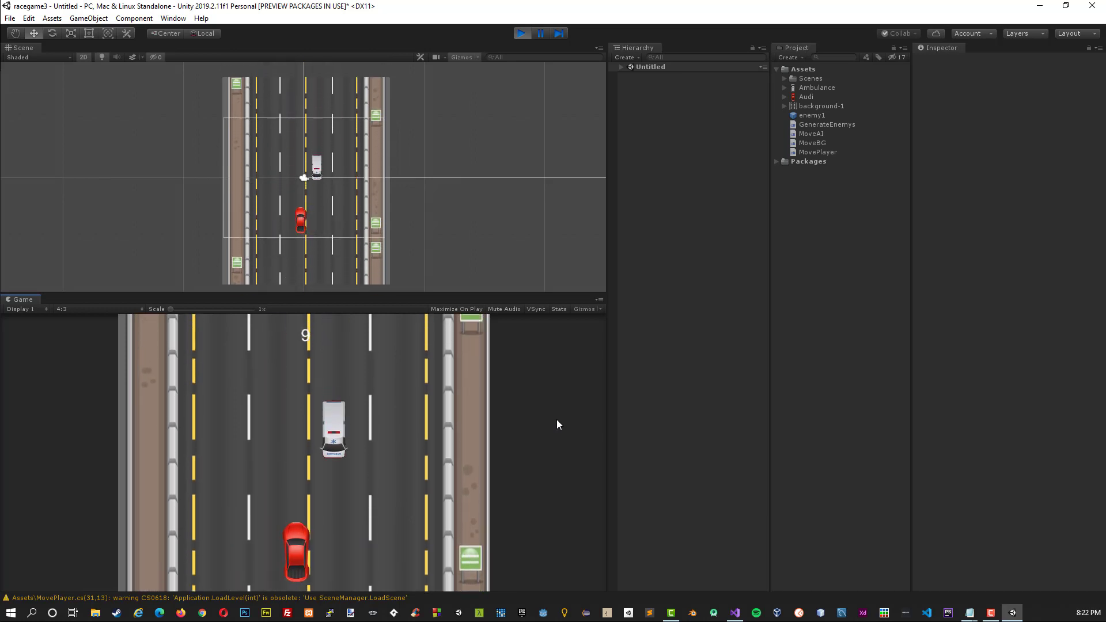
key(Right)
key(Left)
key(Right)
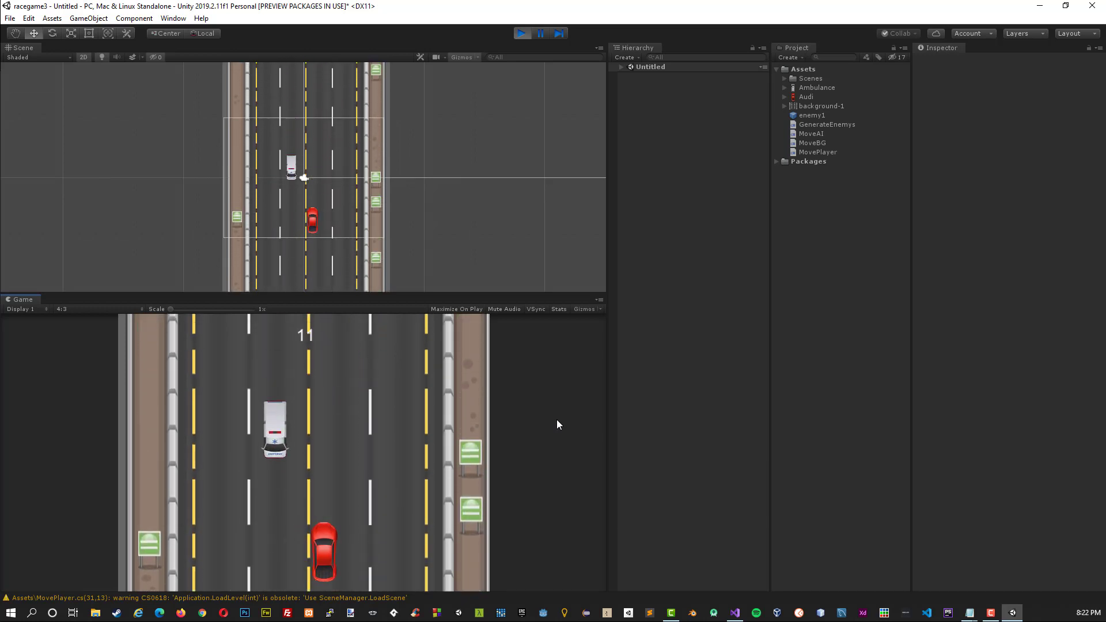
key(Left)
key(Right)
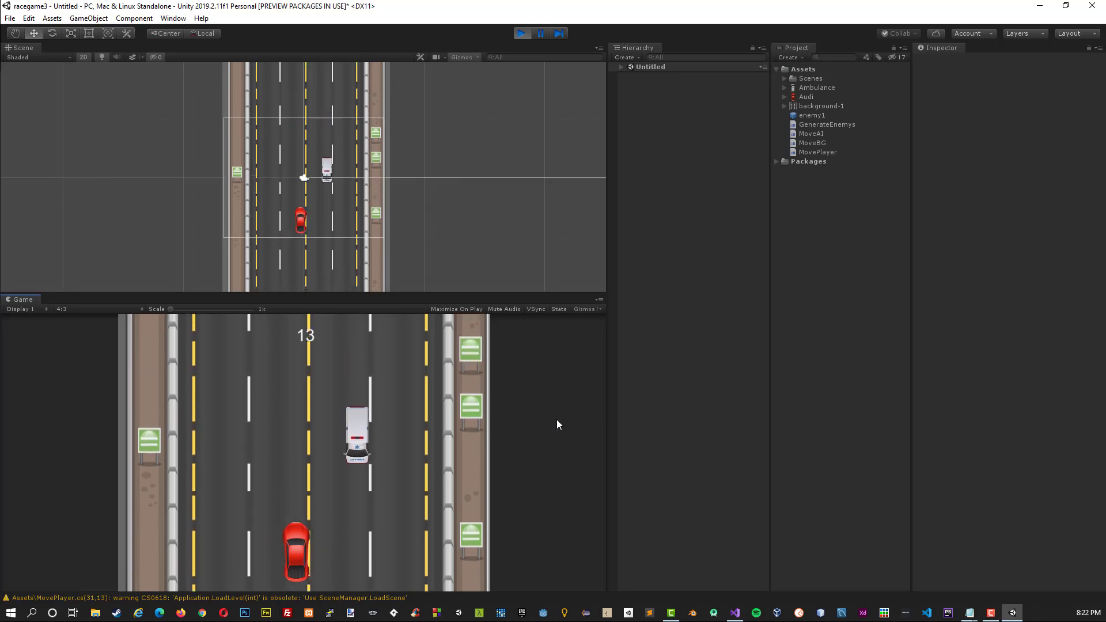
key(Left)
key(Right)
key(Left)
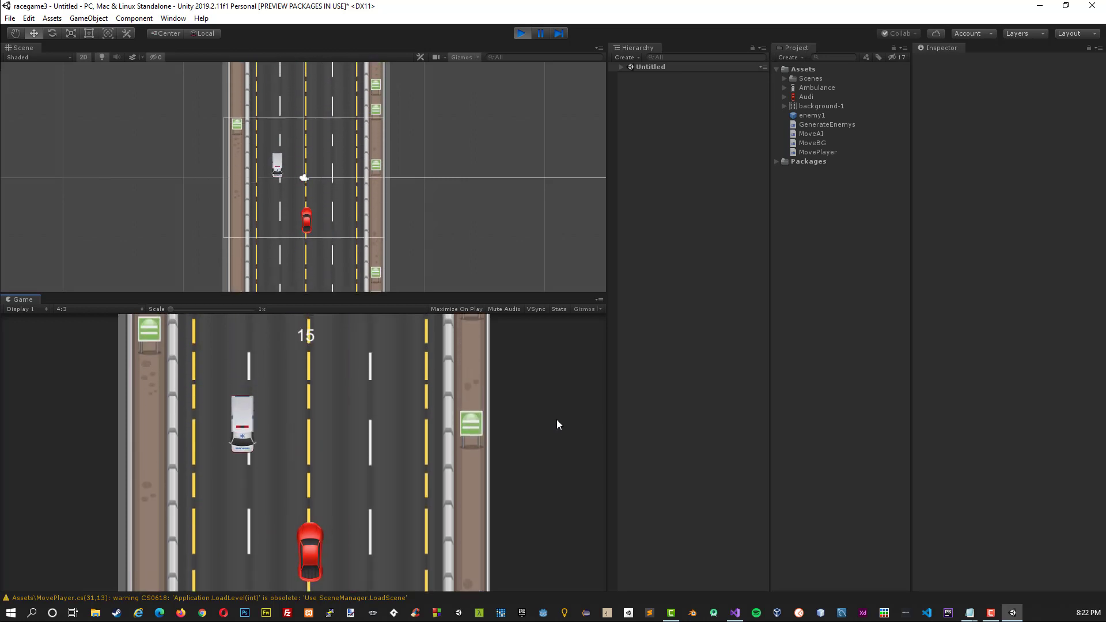
key(Right)
key(Left)
key(Right)
key(Left)
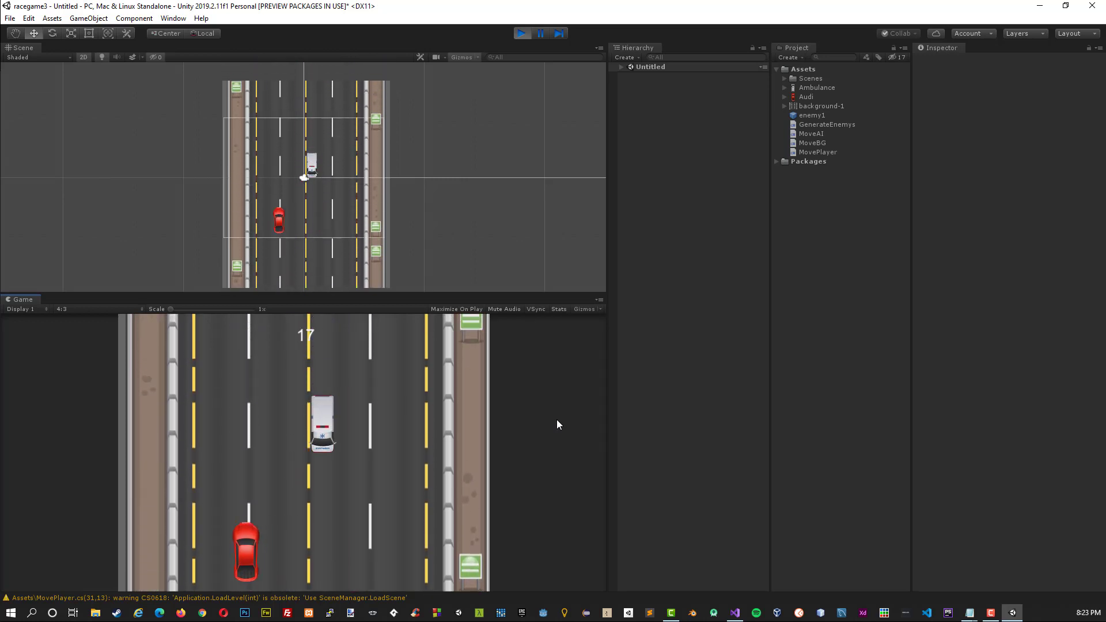
key(Right)
key(Left)
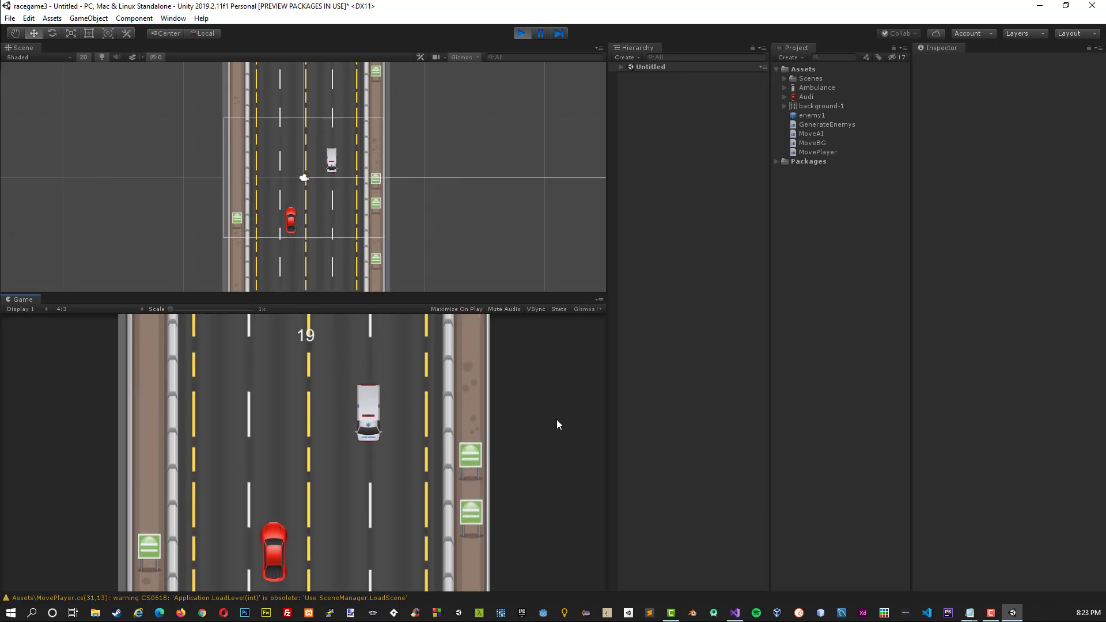
key(Right)
key(Left)
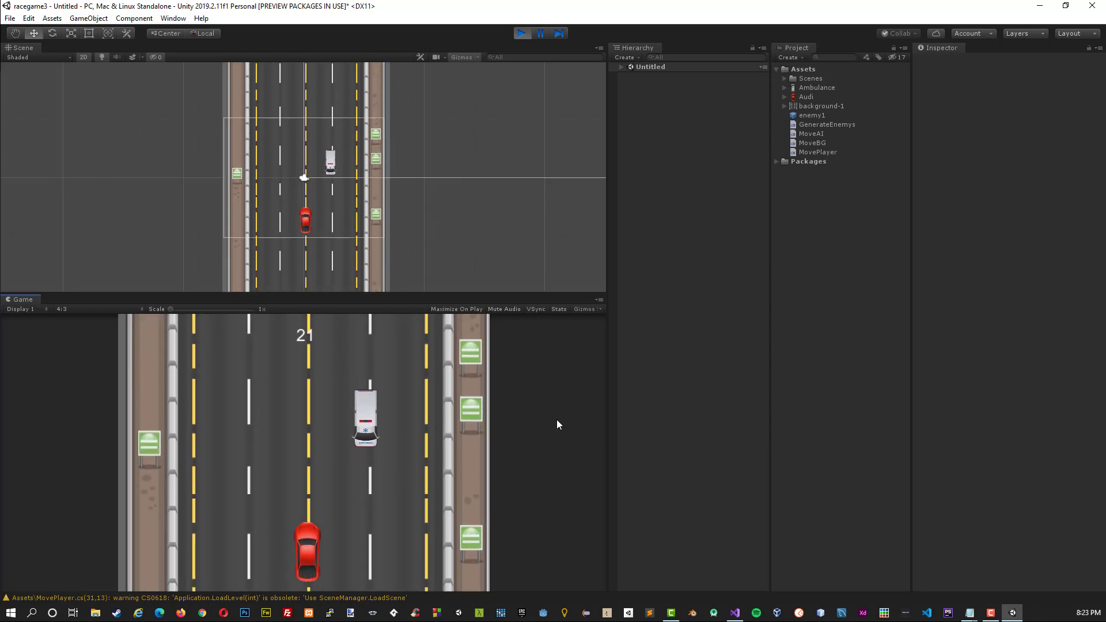
key(Right)
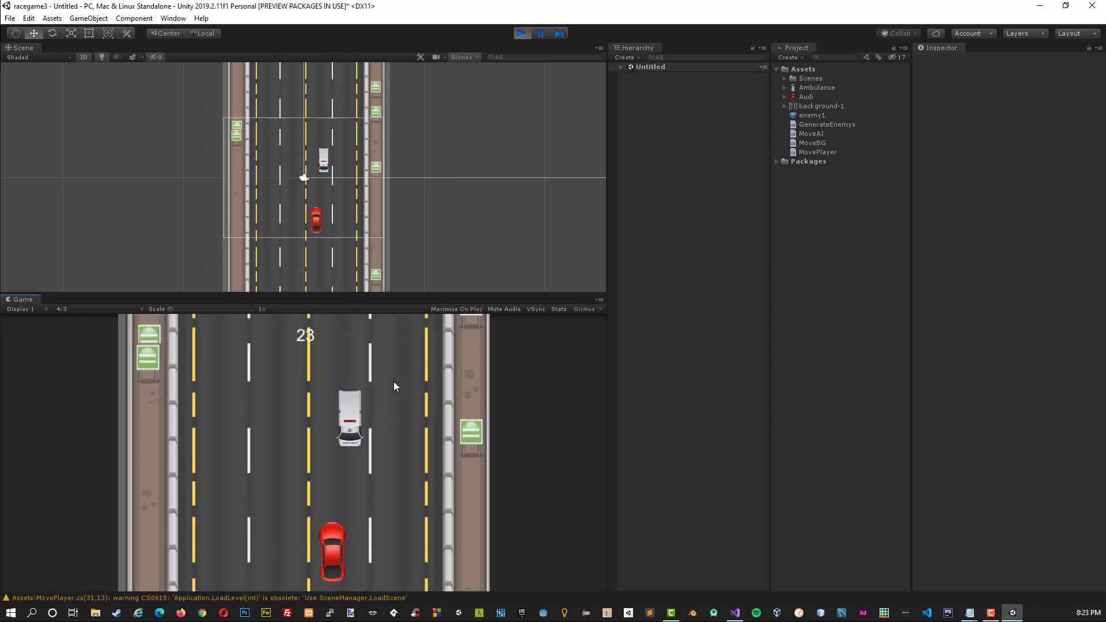
key(Left)
key(Right)
key(Left)
key(Left)
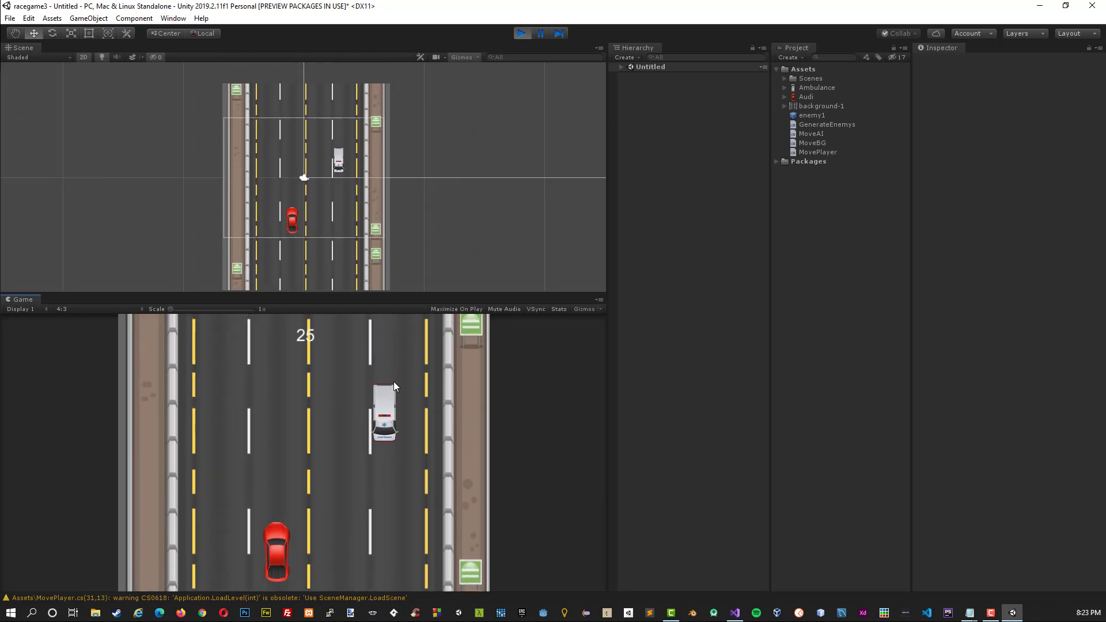
key(Right)
key(Left)
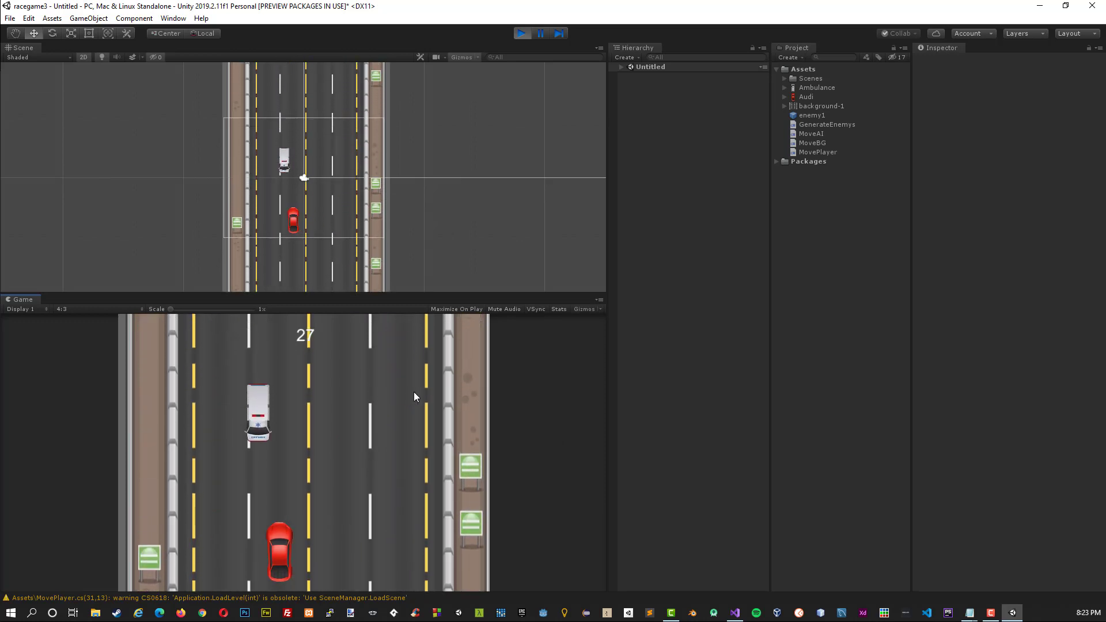
click(522, 34)
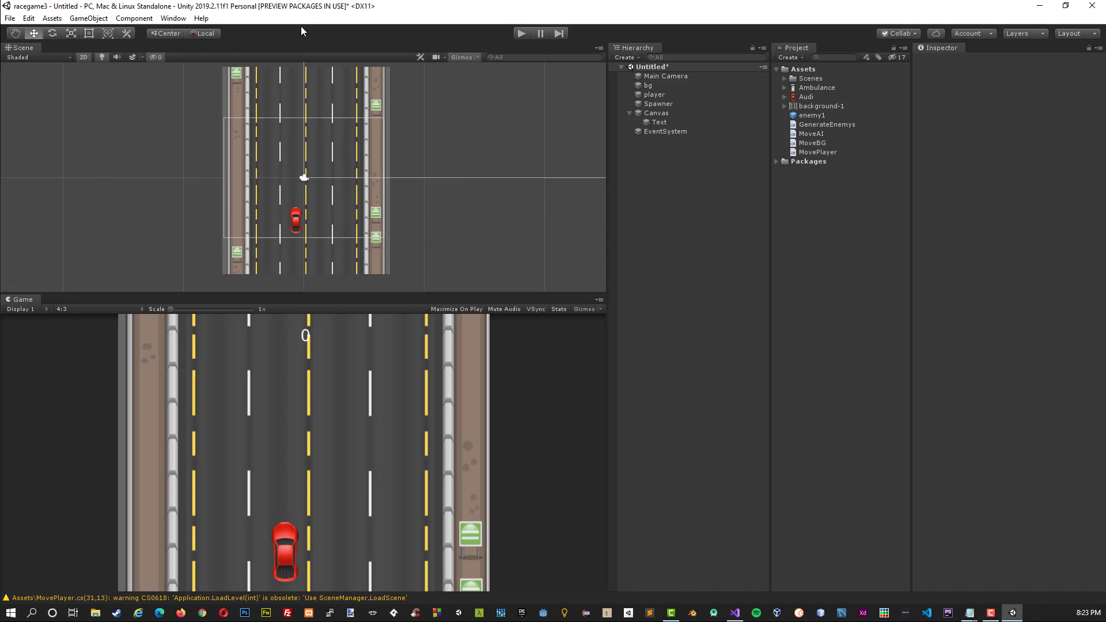
Cancel the File > Save scene prompt, then minimize Unity and Visual Studio.
click(11, 19)
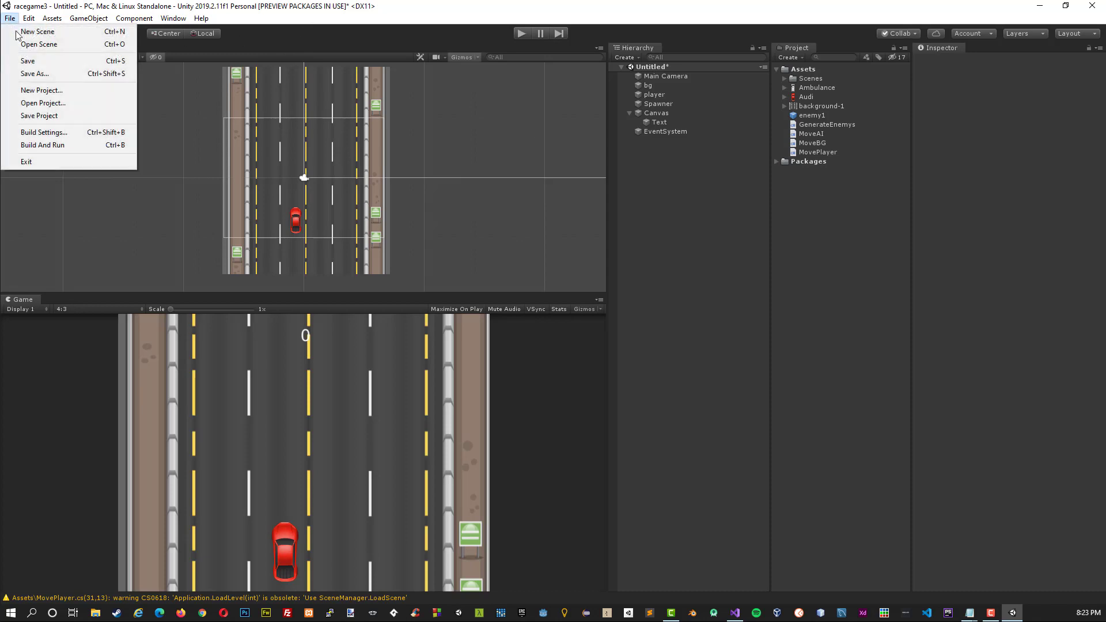
click(26, 64)
click(521, 318)
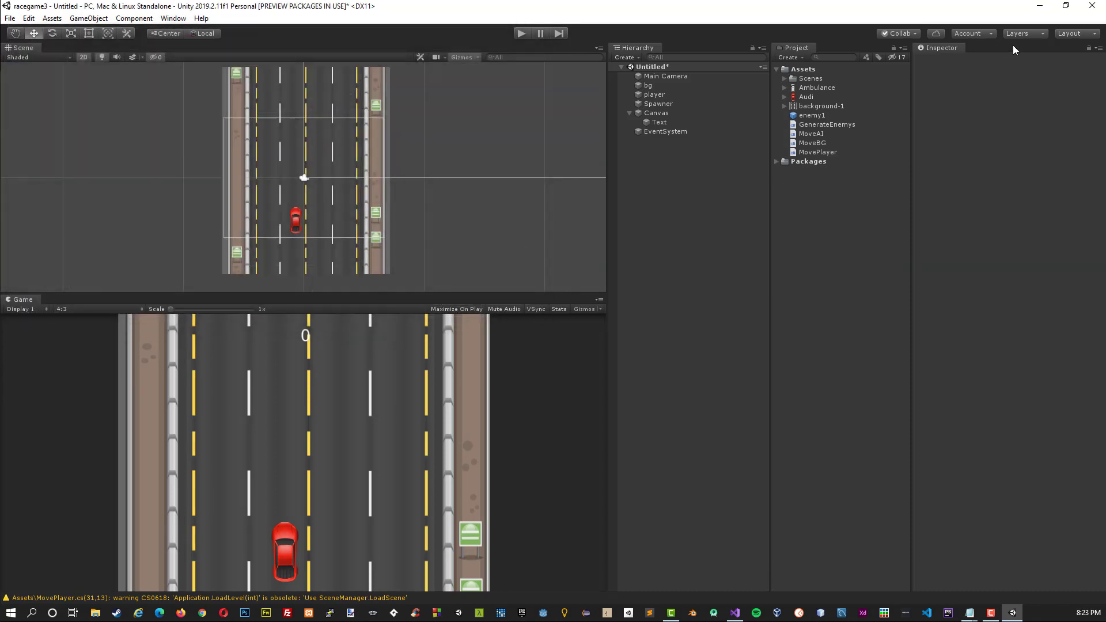
click(1040, 6)
click(1040, 8)
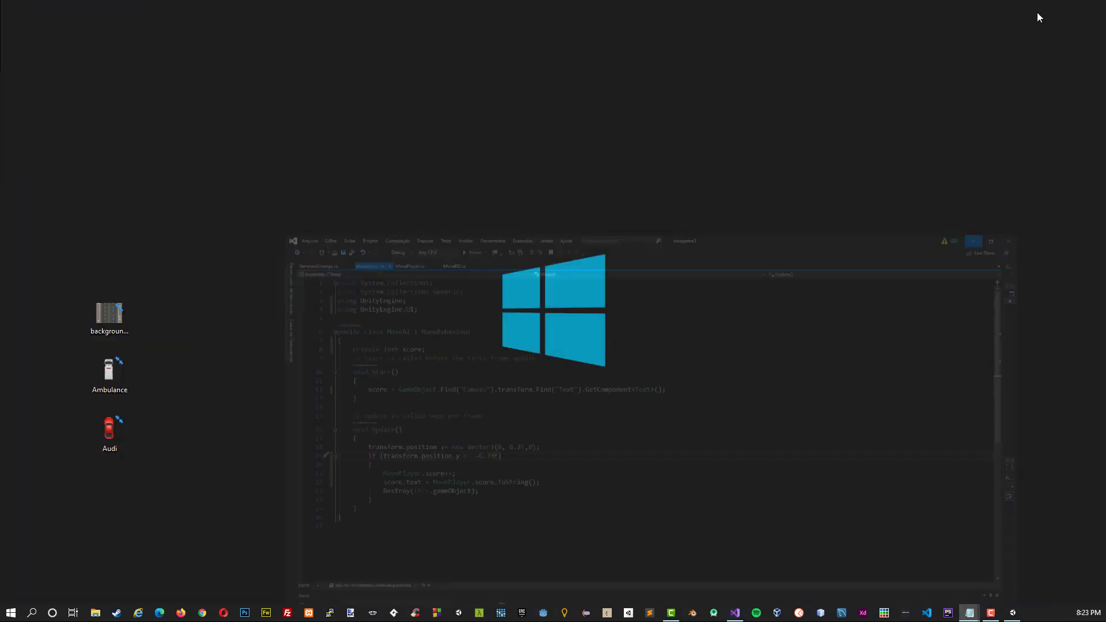